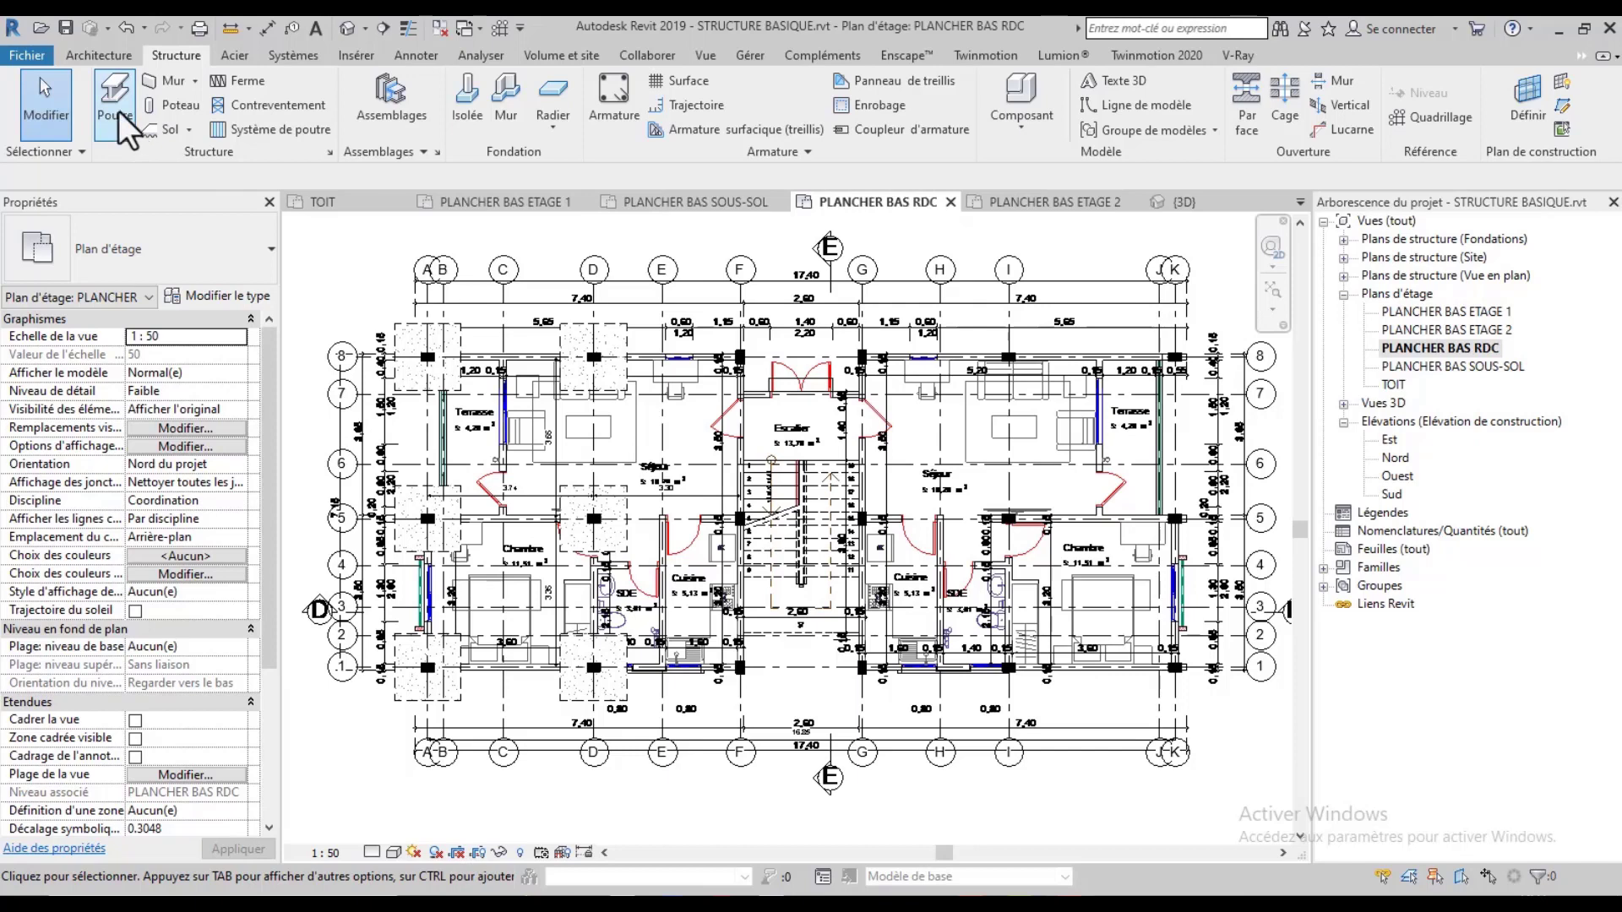
Start a structural beam and choose the Béton - Poutre rectangulaire 300 x 600mm type
left_click(118, 109)
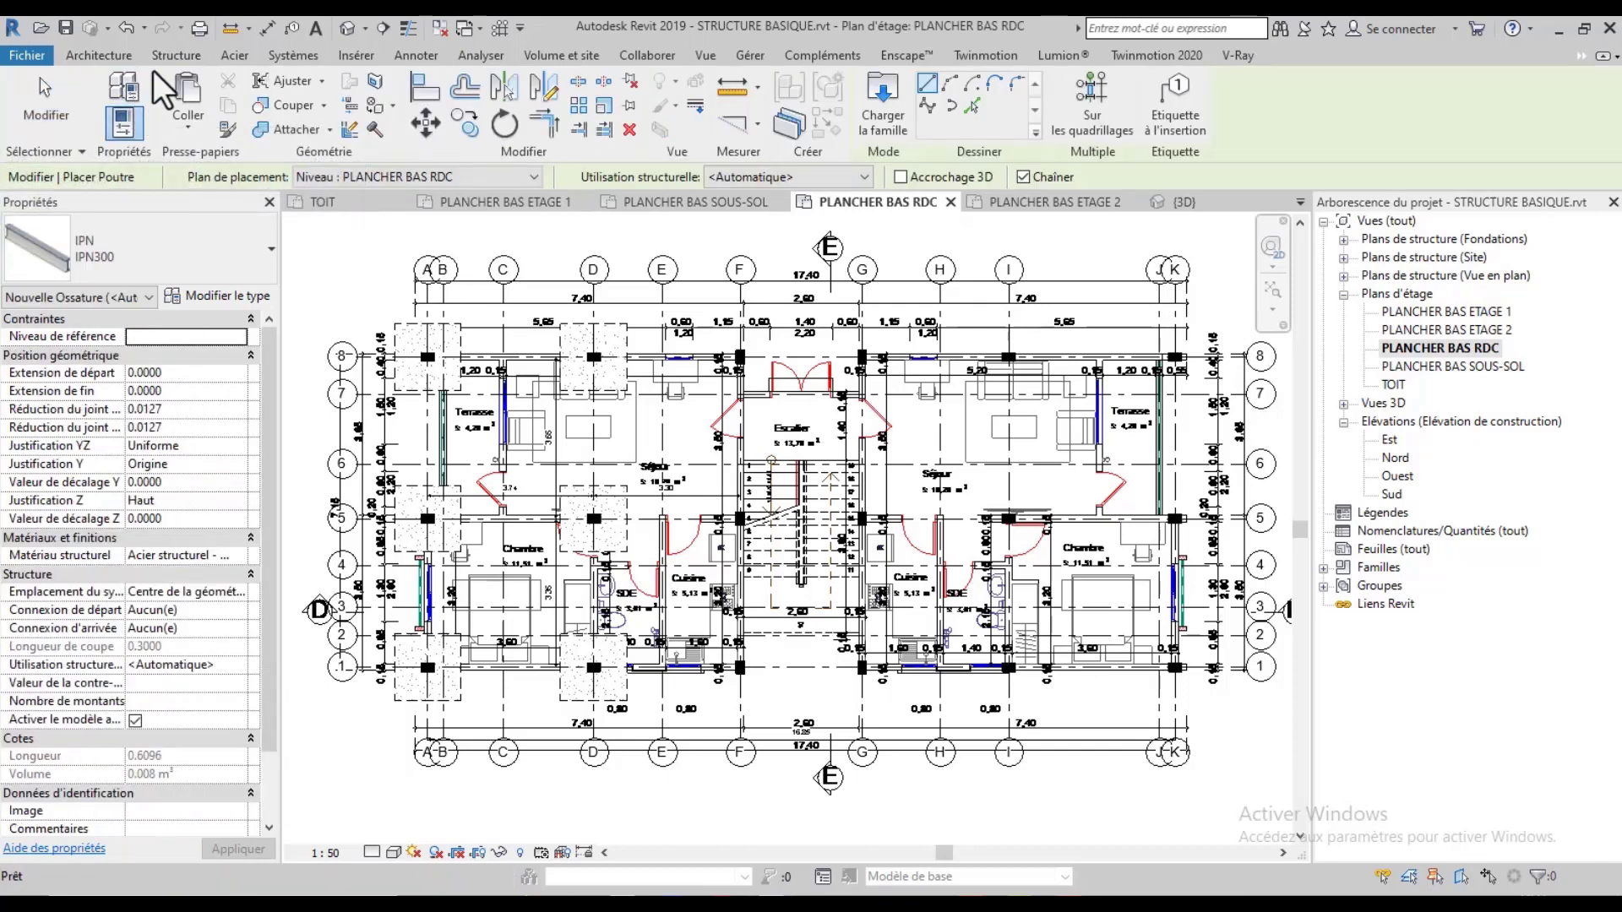
left_click(199, 247)
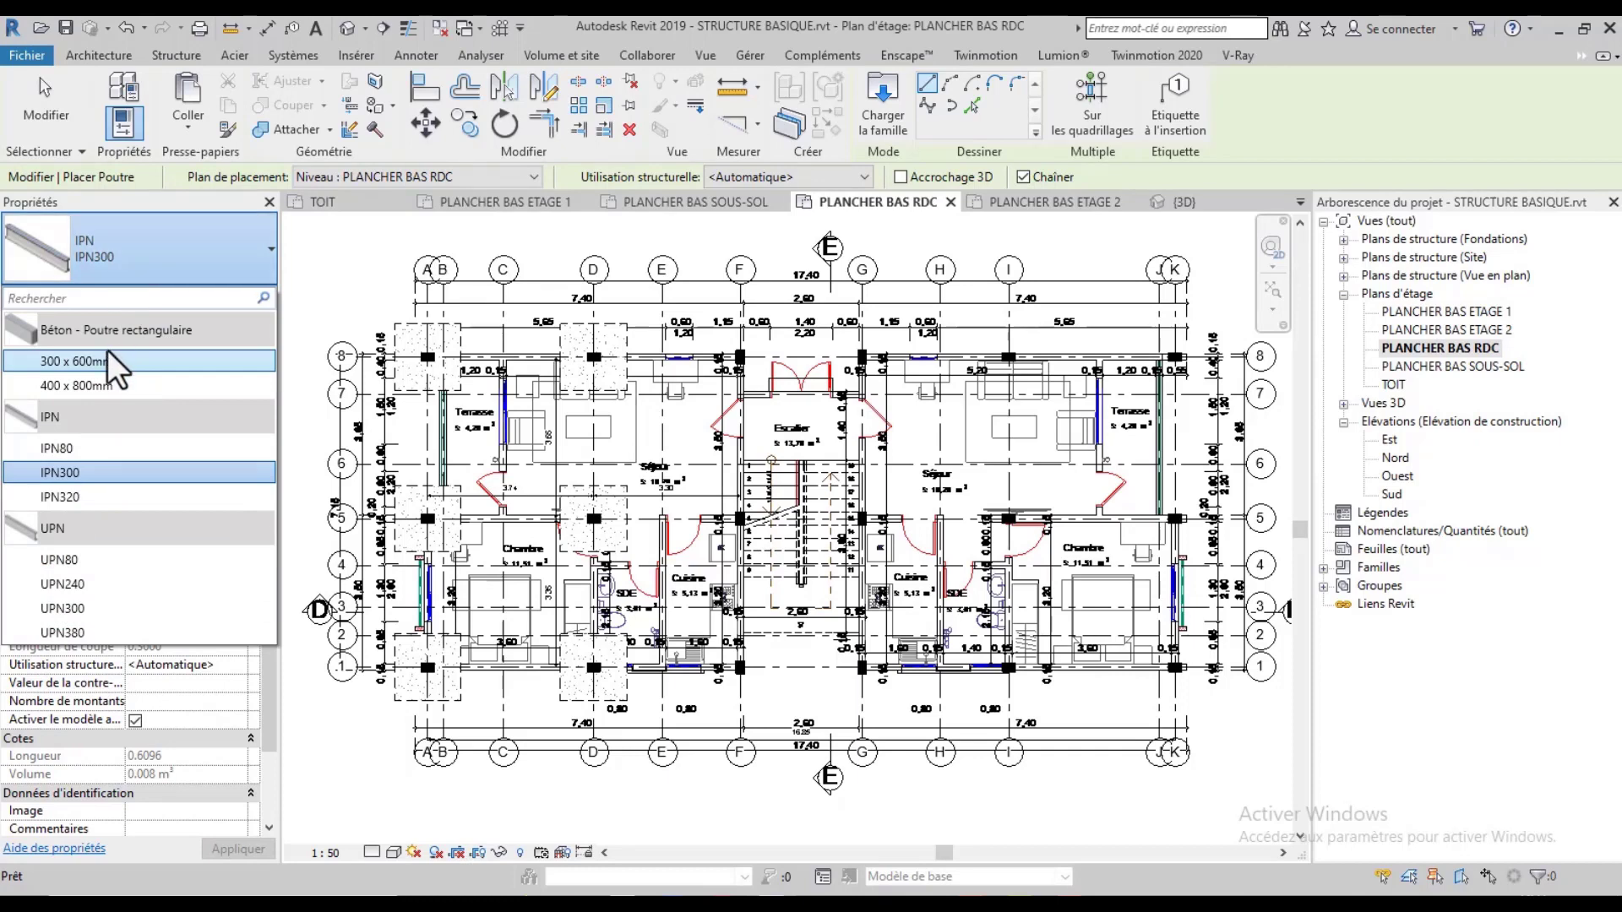
mouse_move(108, 337)
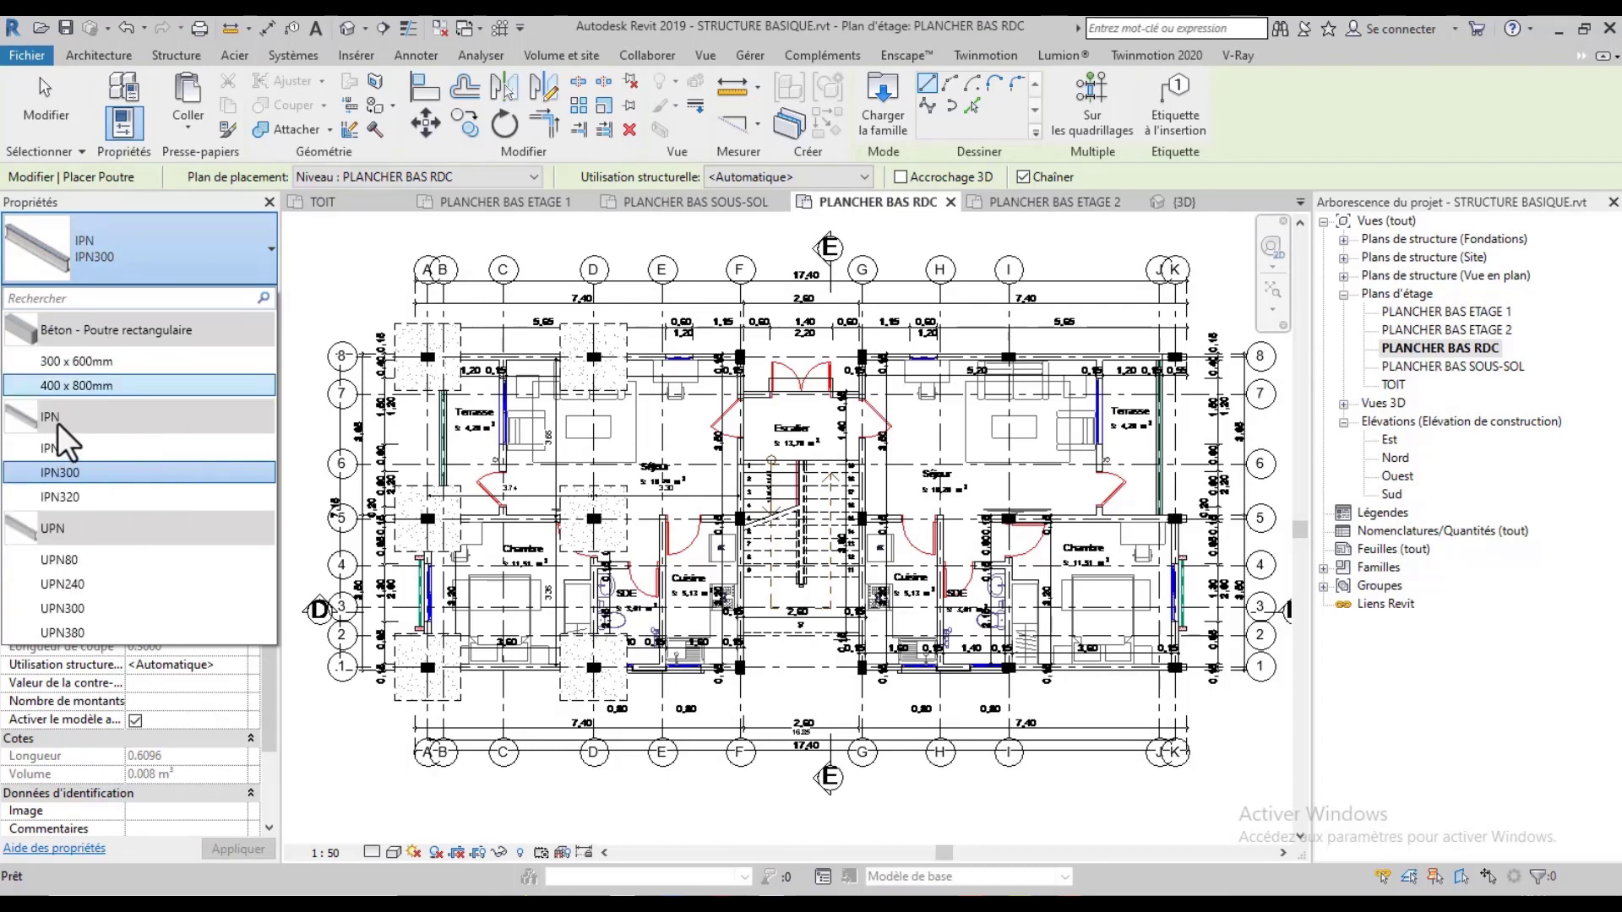
mouse_move(94, 534)
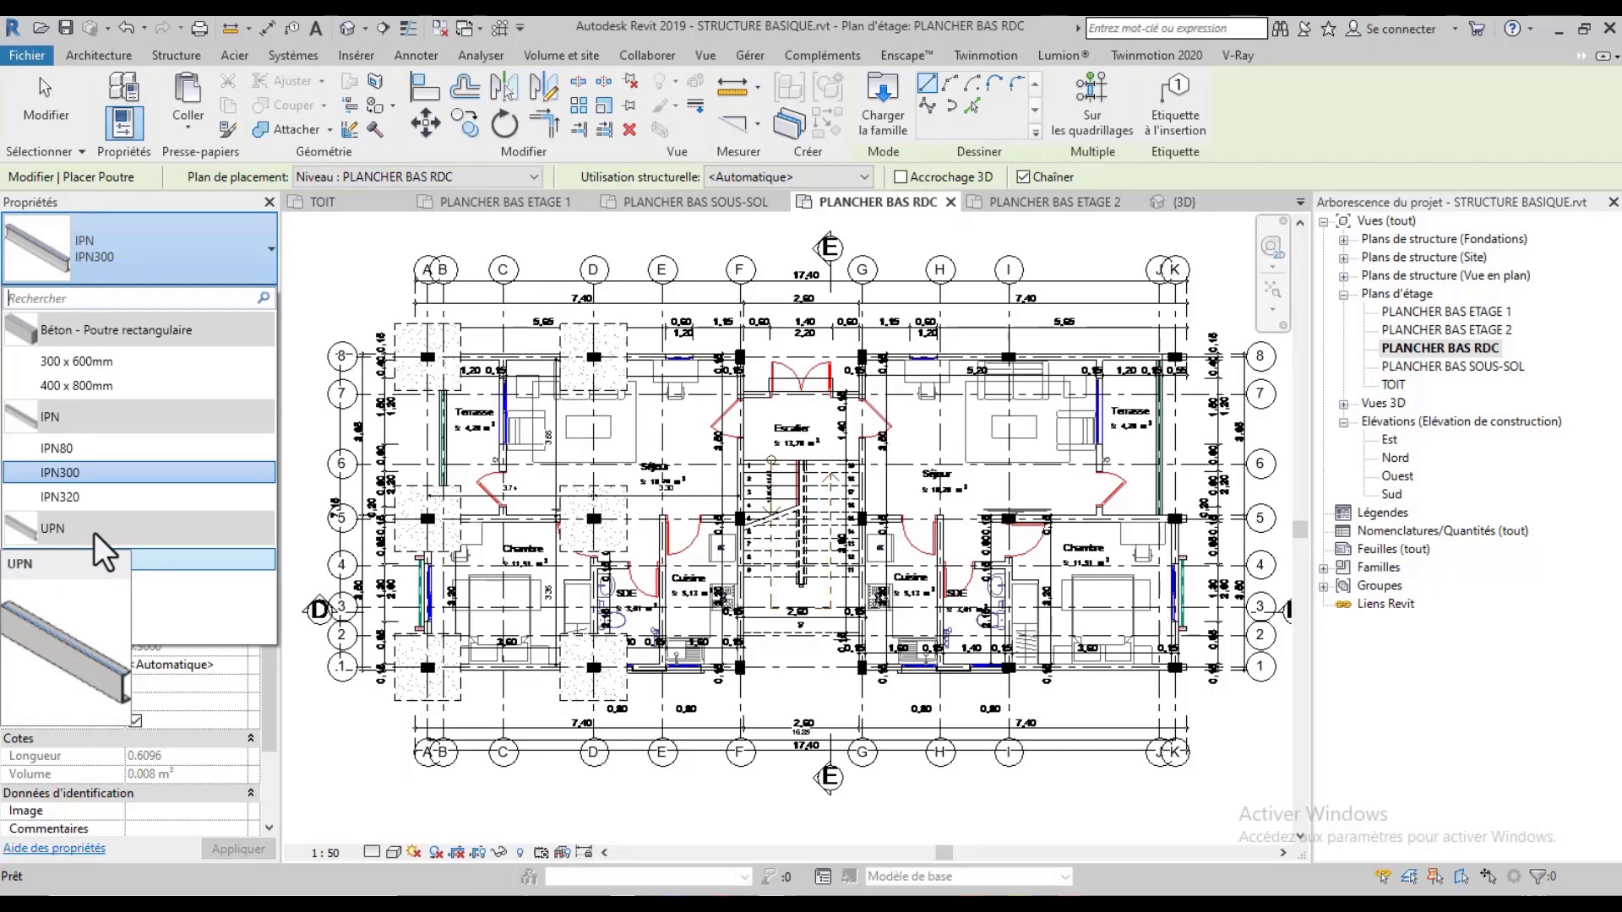
mouse_move(84, 365)
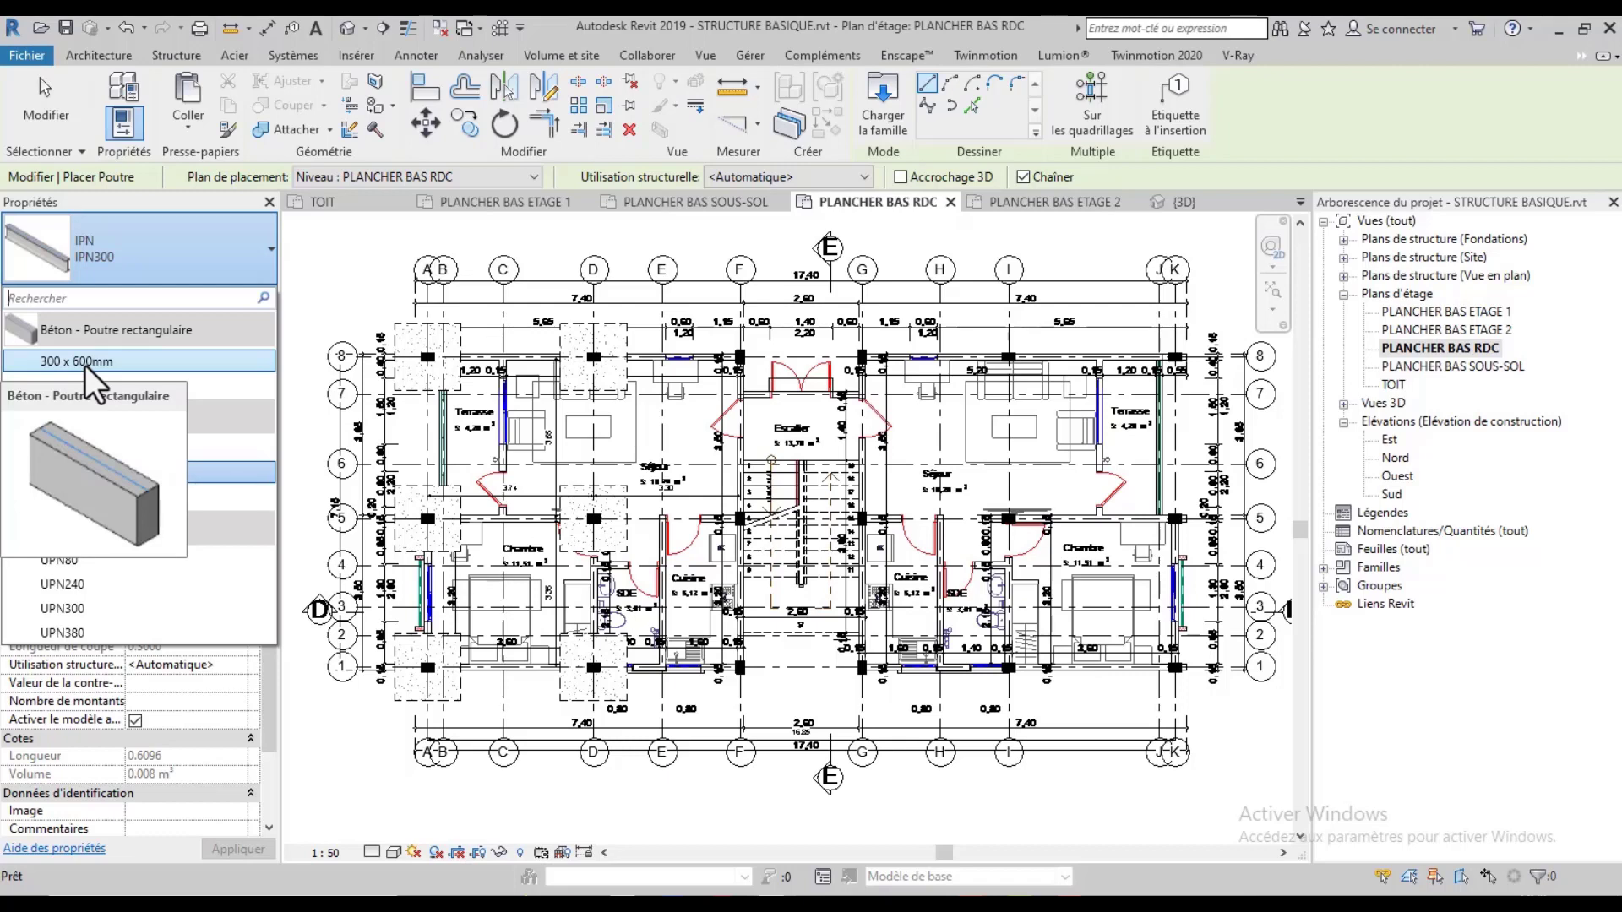
left_click(84, 365)
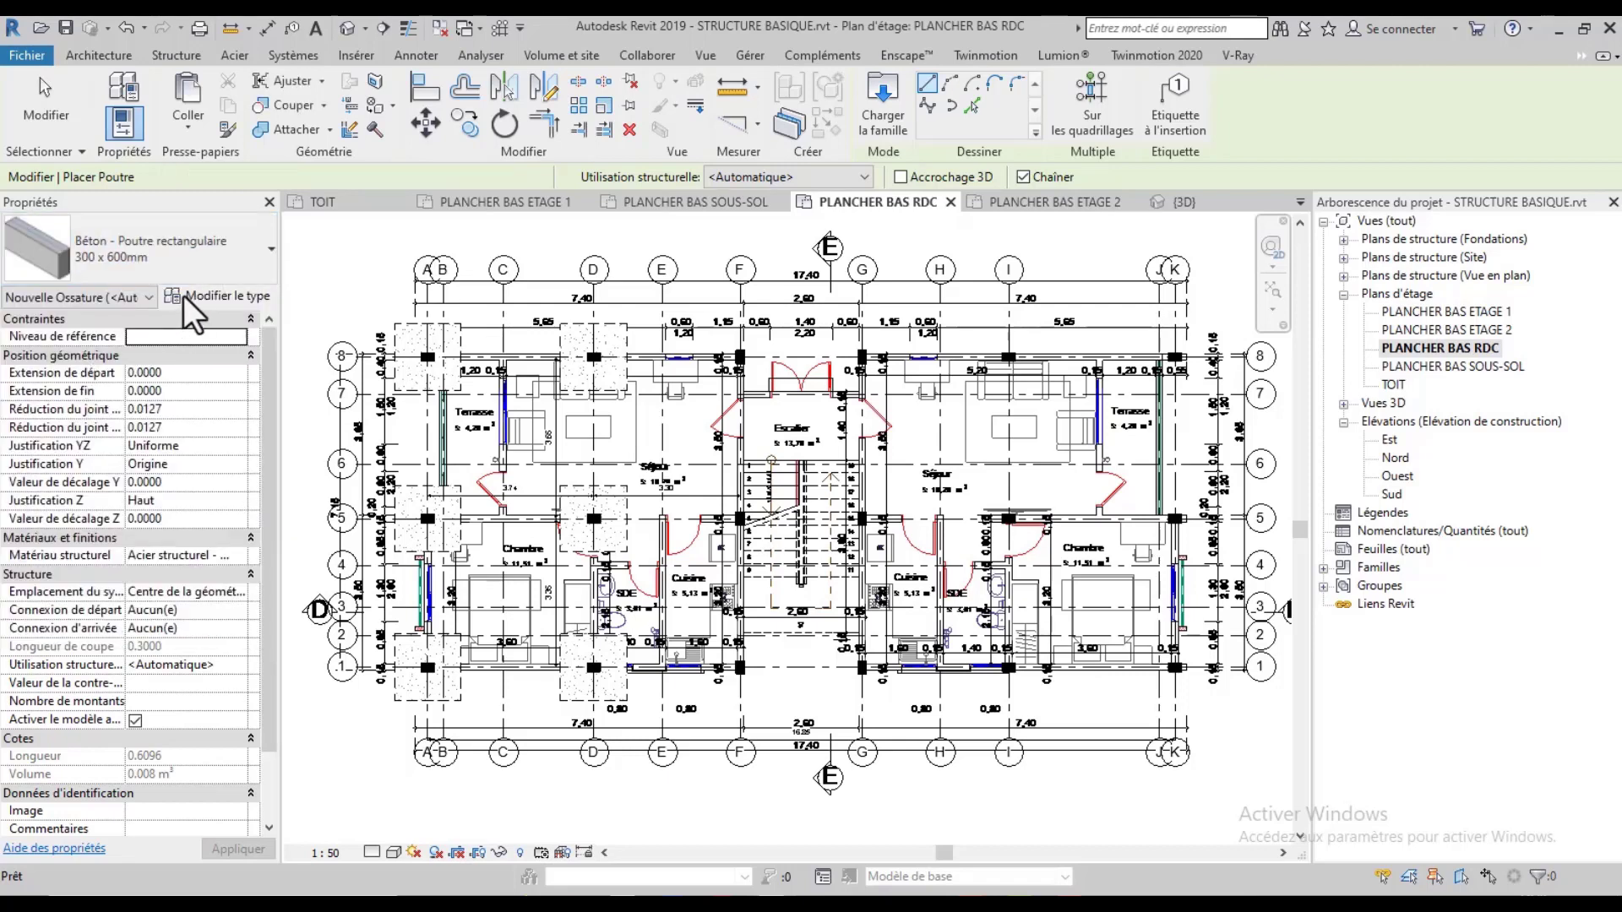
Duplicate the concrete beam type as LONG with both b and h set to 0.2
left_click(184, 295)
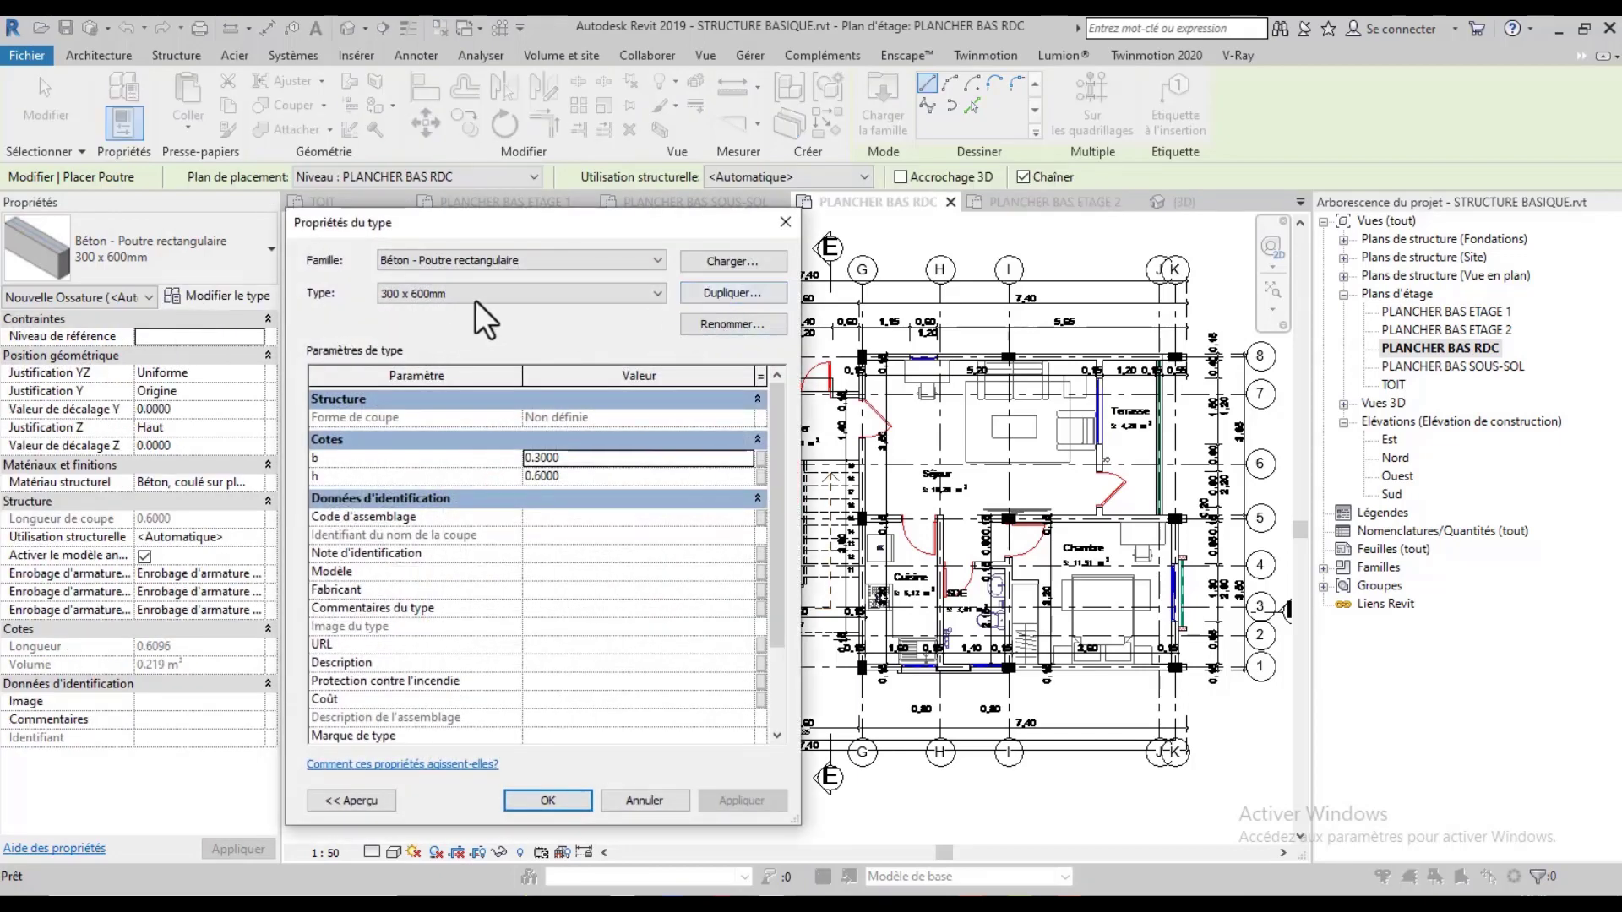
left_click(696, 292)
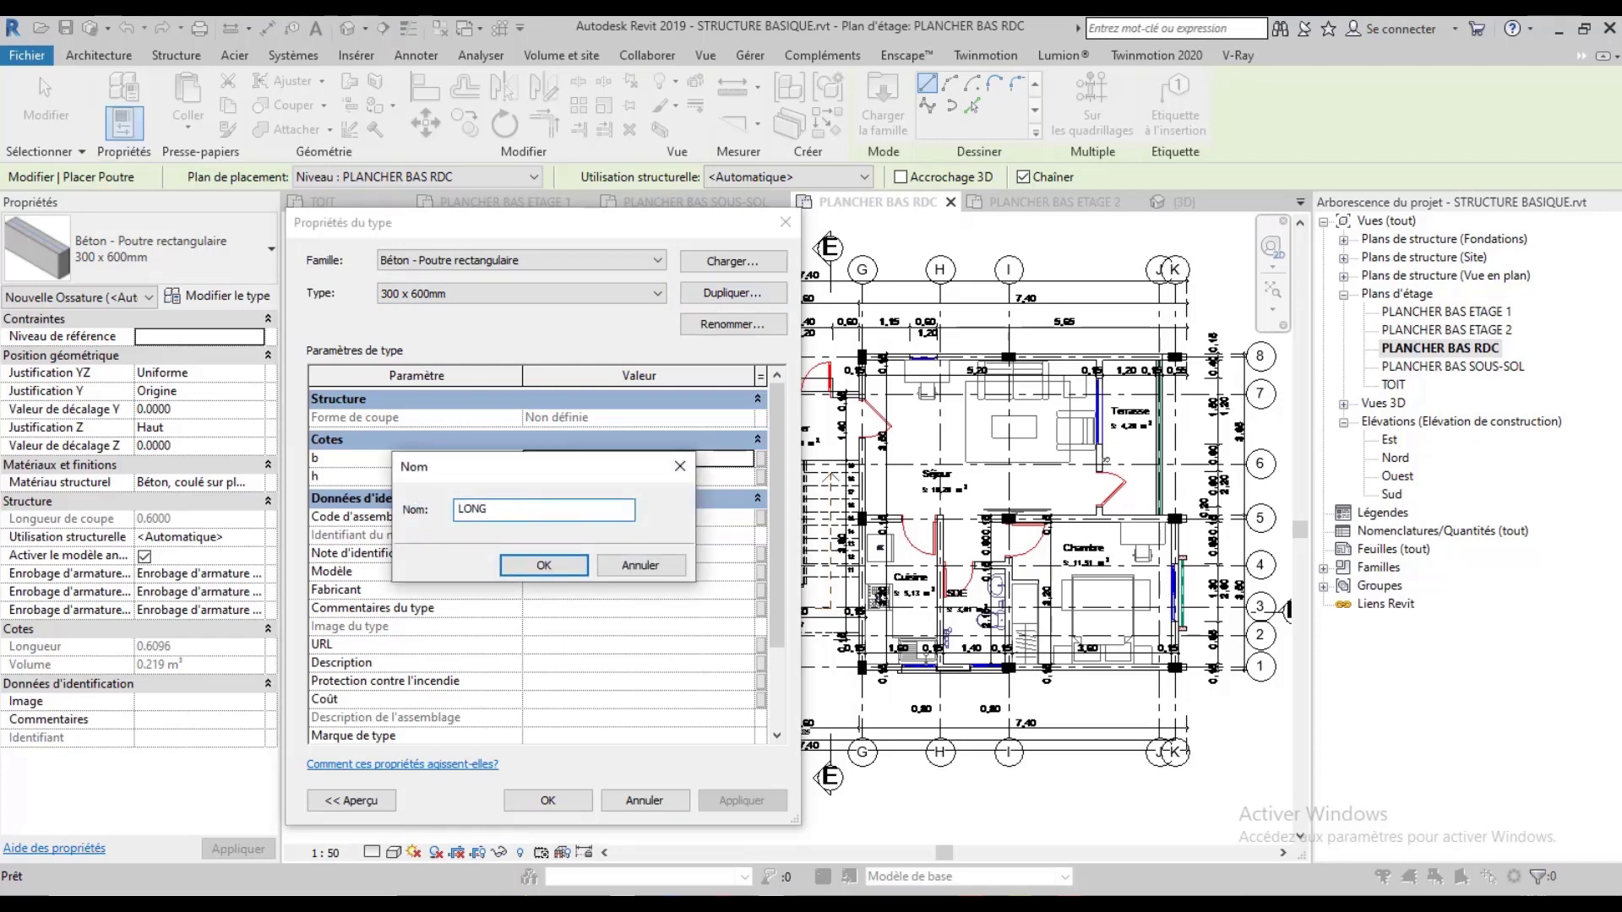
key("Return")
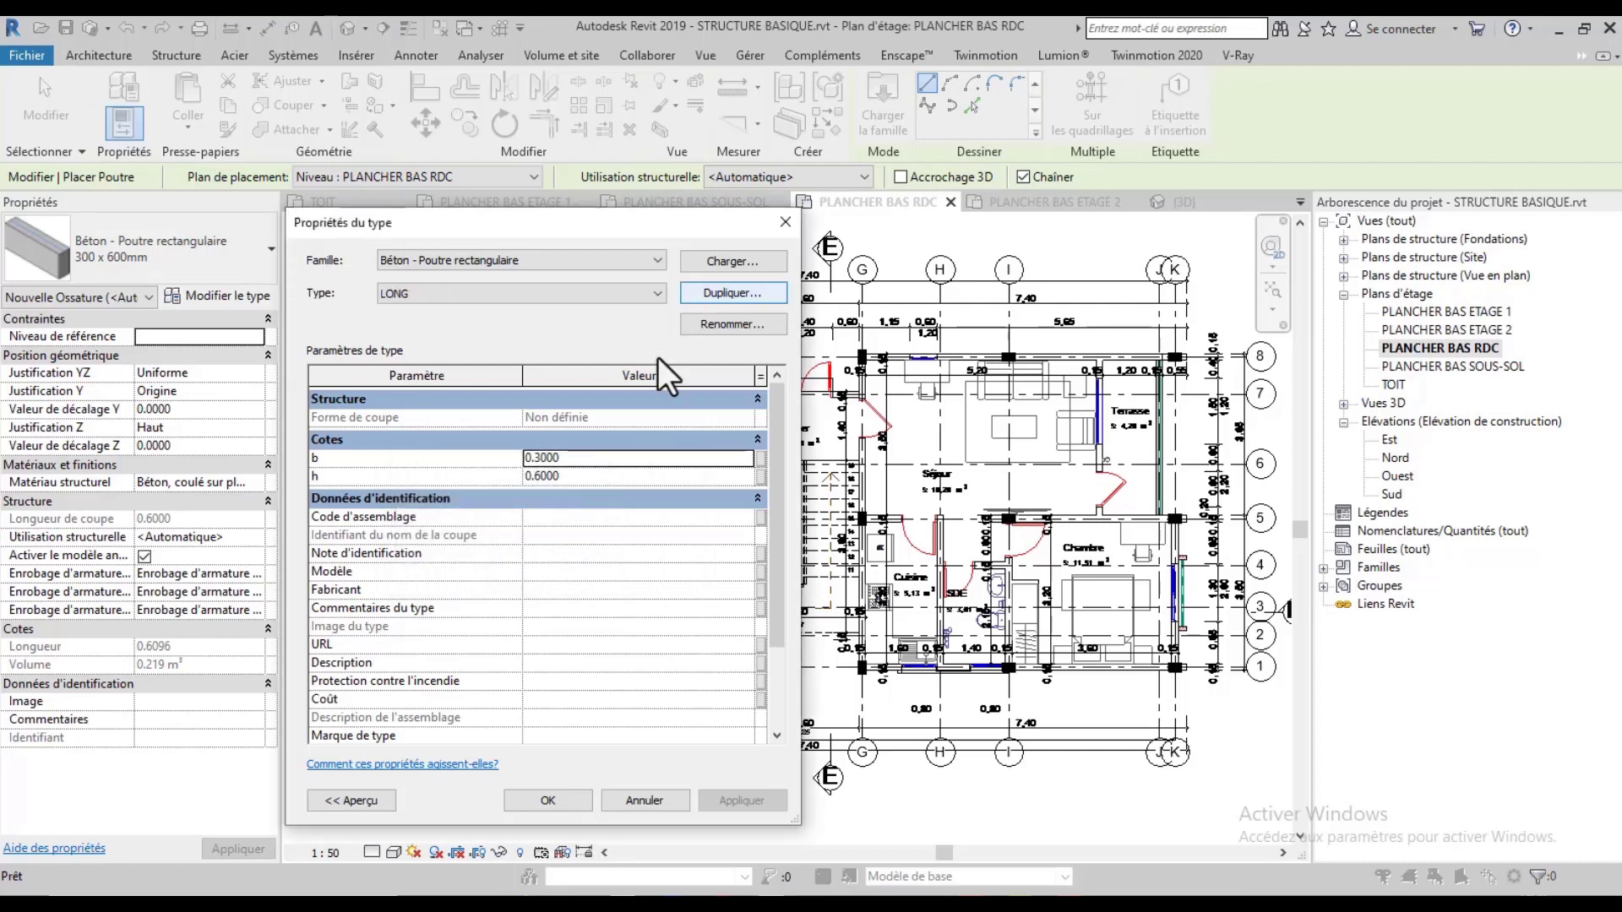
left_click(634, 458)
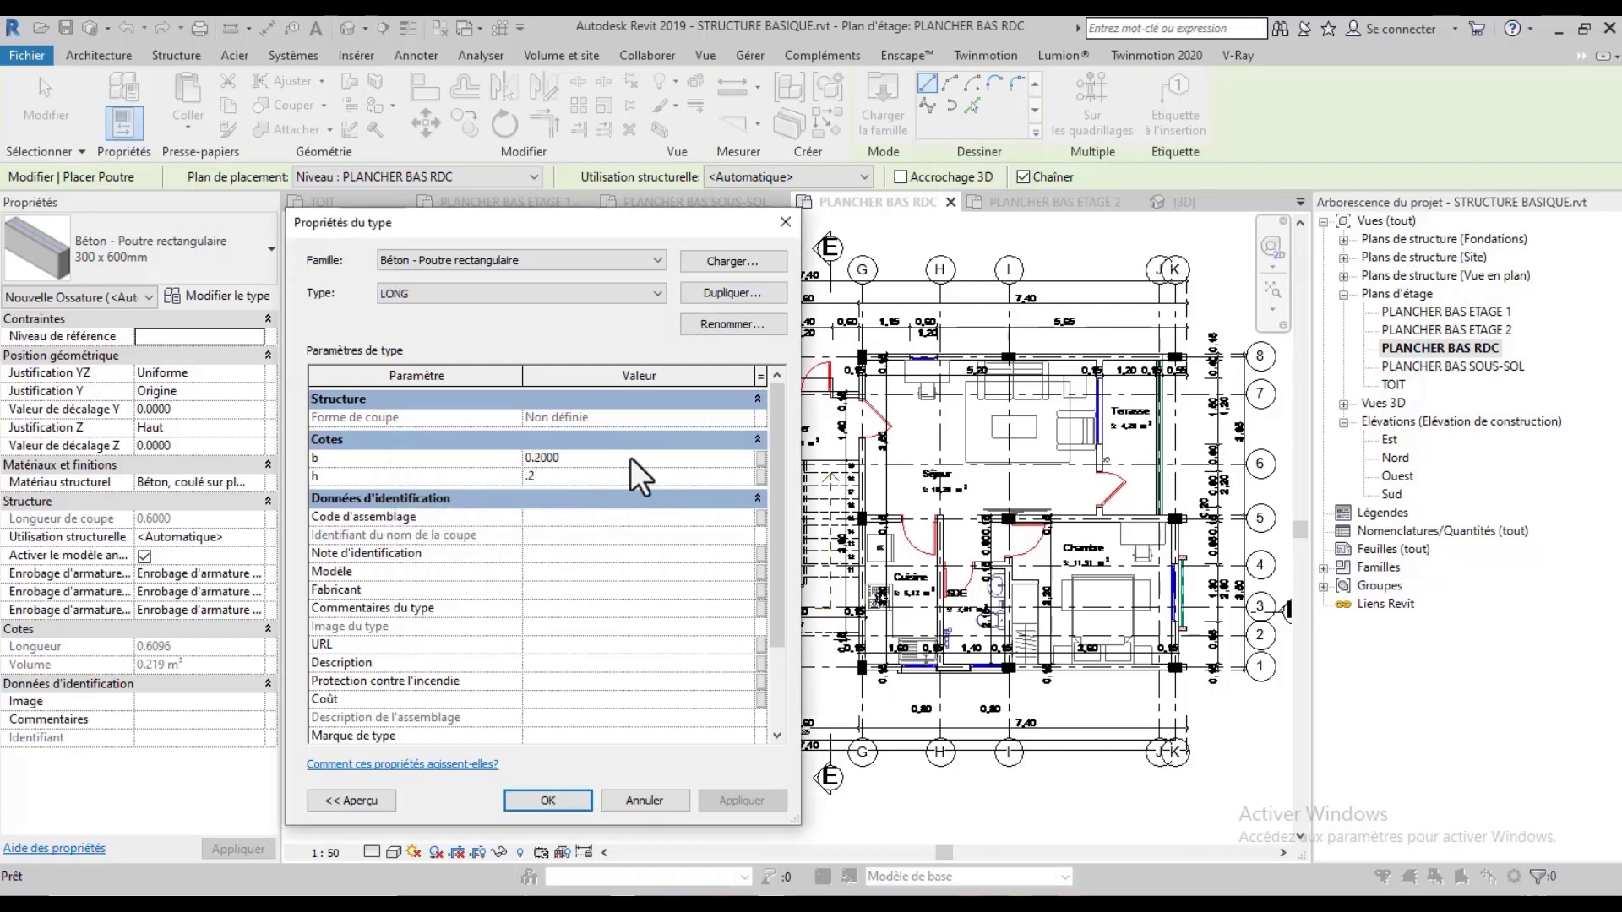
left_click(548, 803)
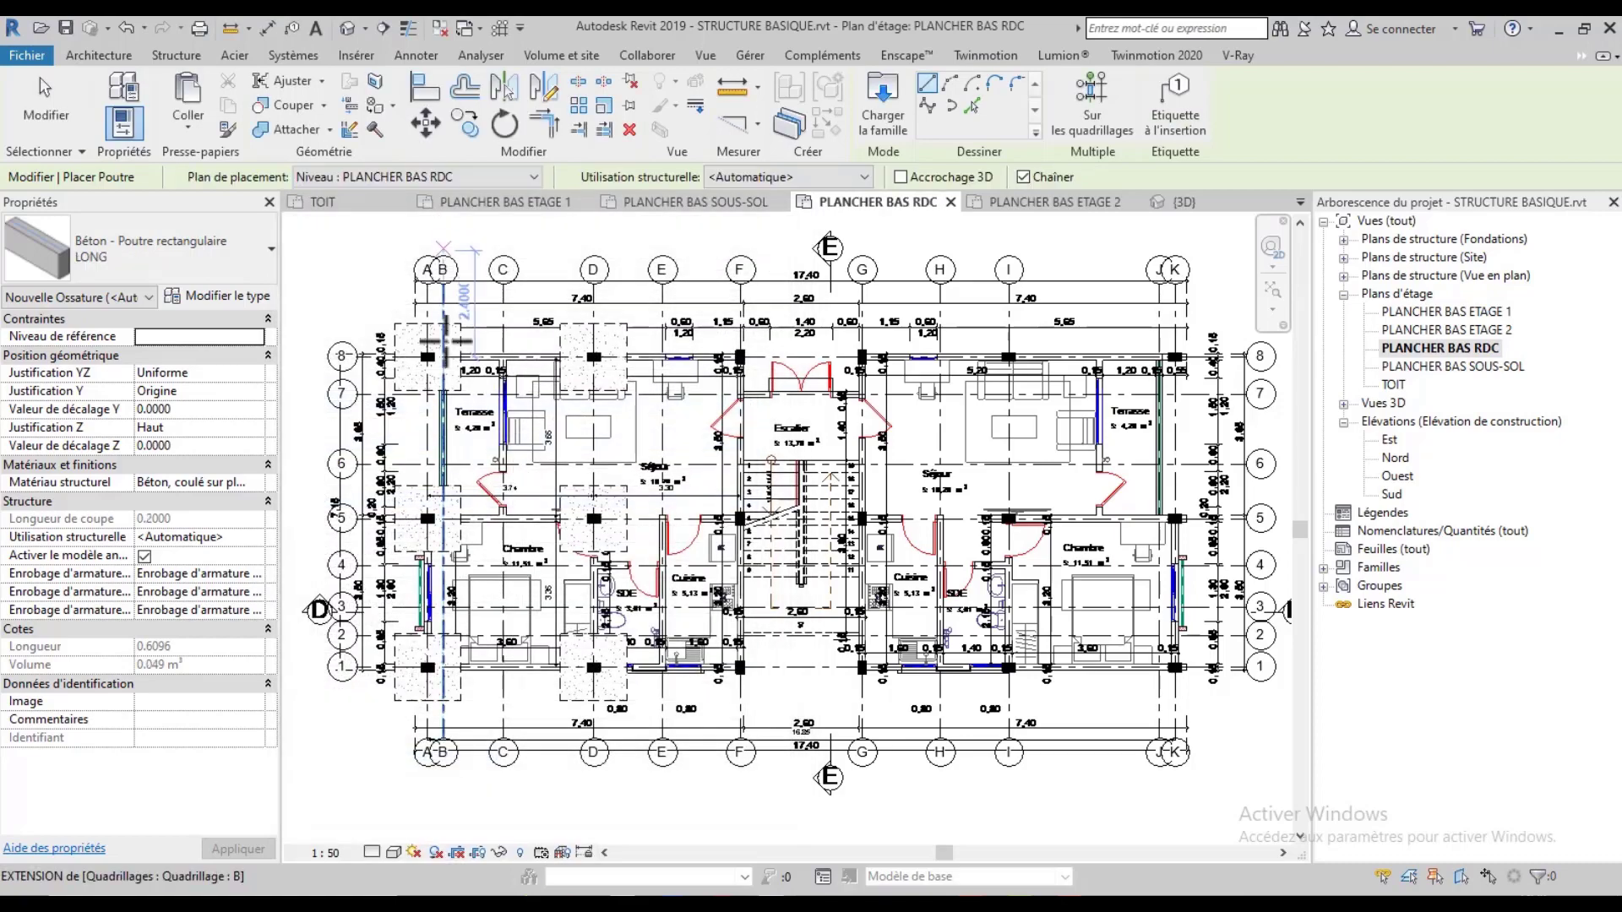
Place a LONG beam along grid 8 between the columns at grids A and D
scroll(456, 358, "up", 3)
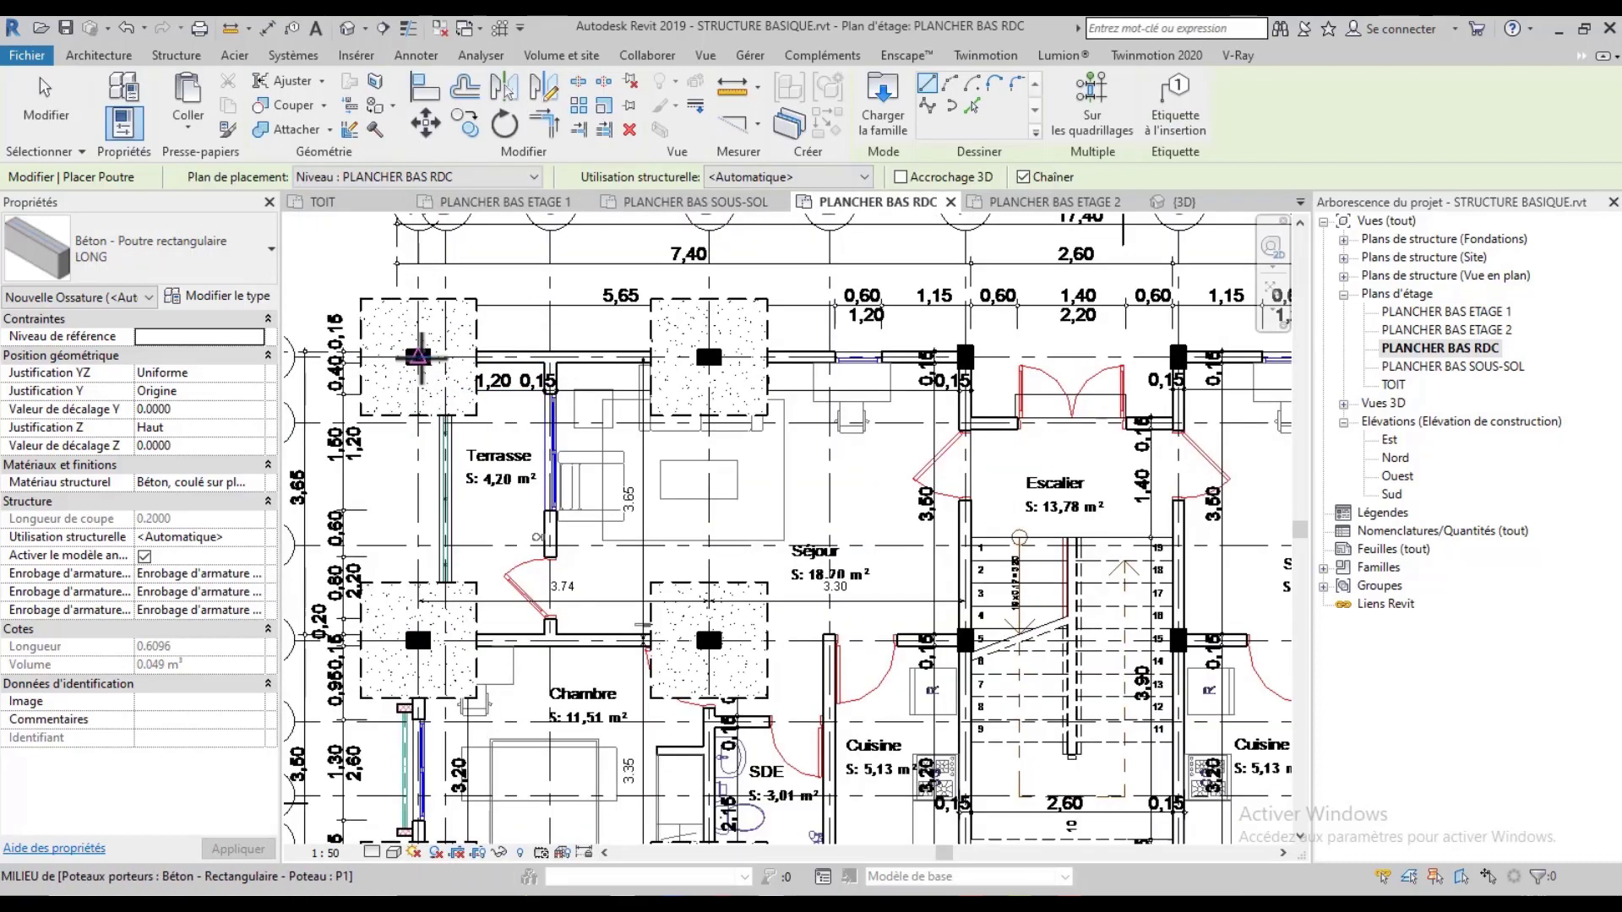
left_click(419, 356)
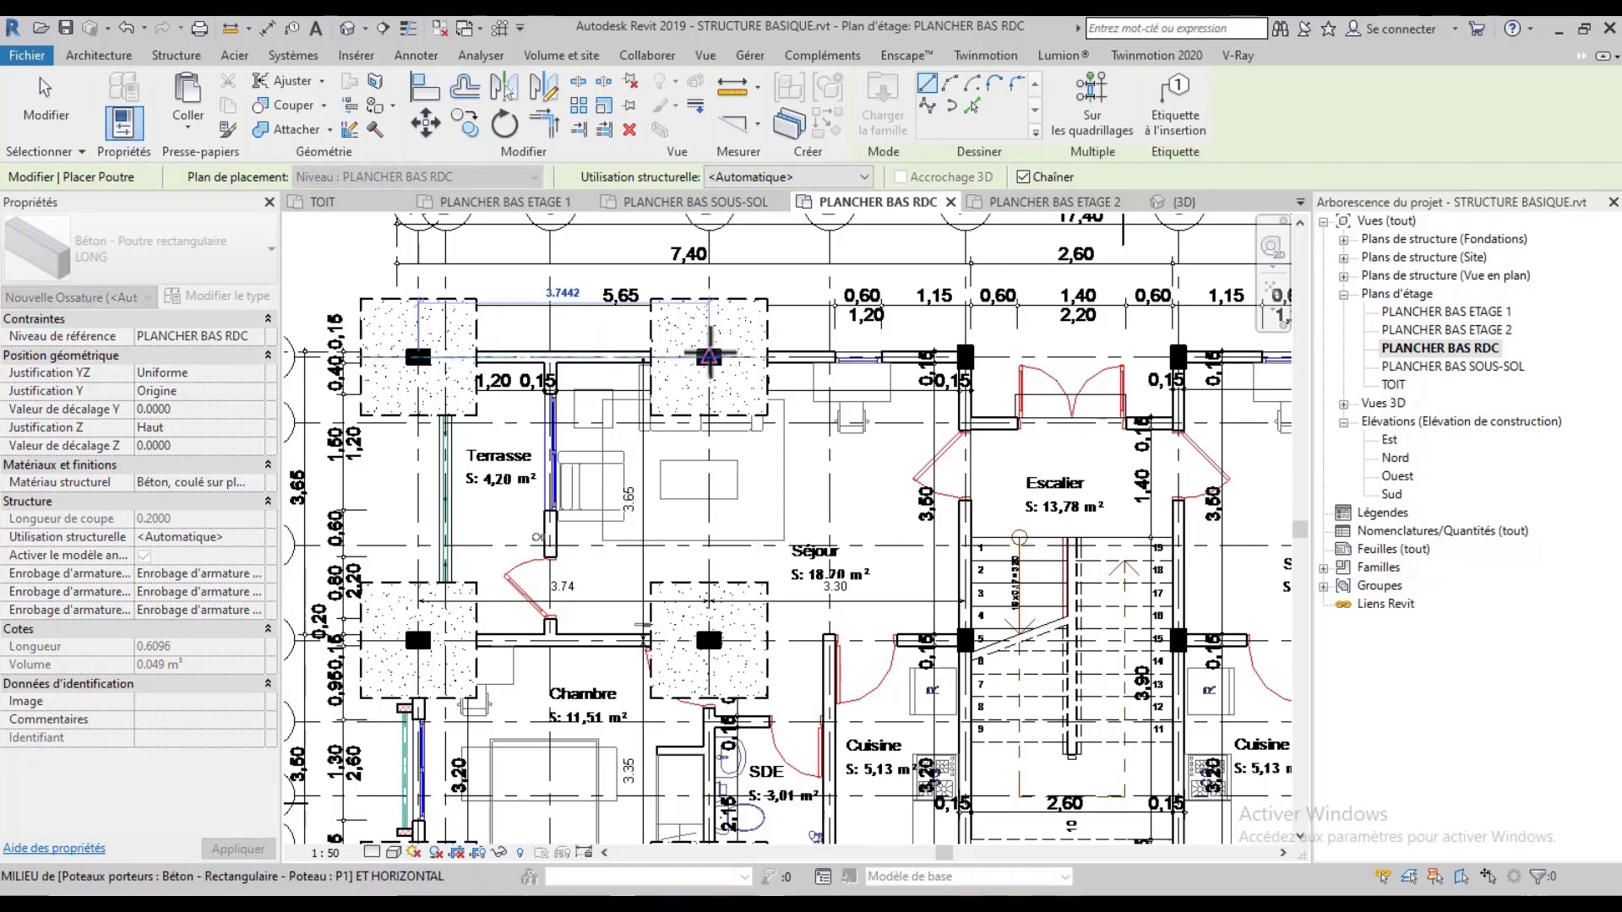
left_click(709, 355)
key("Escape")
key("Escape")
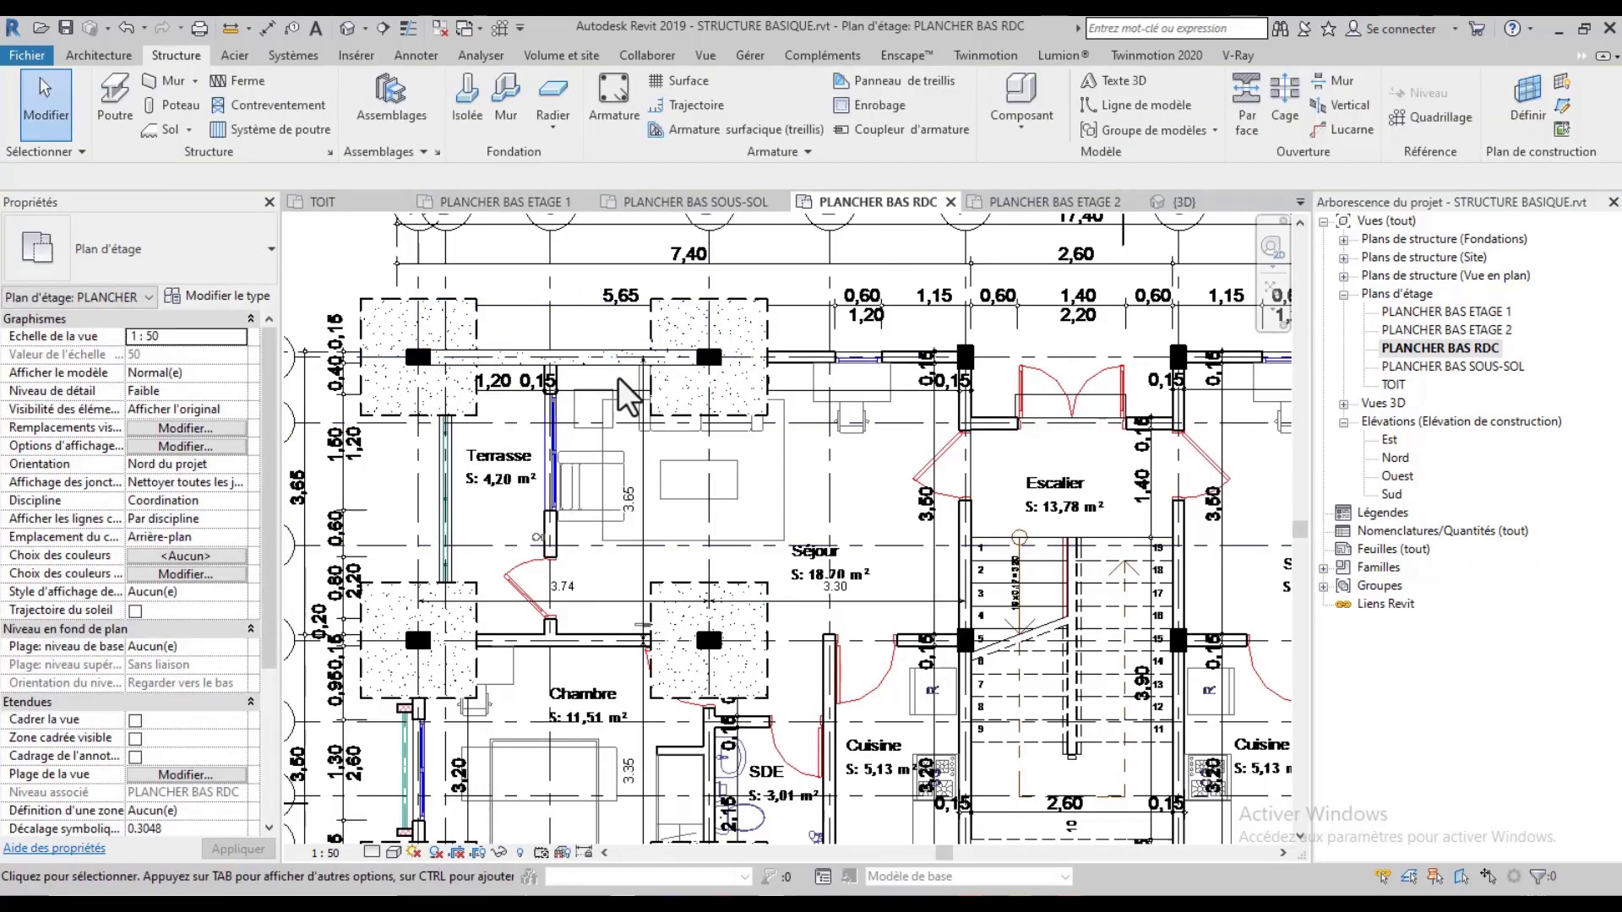
Override the beam category's graphics in this view with solid fill for the surface foreground and background patterns
scroll(575, 433, "down", 1)
scroll(573, 429, "down", 2)
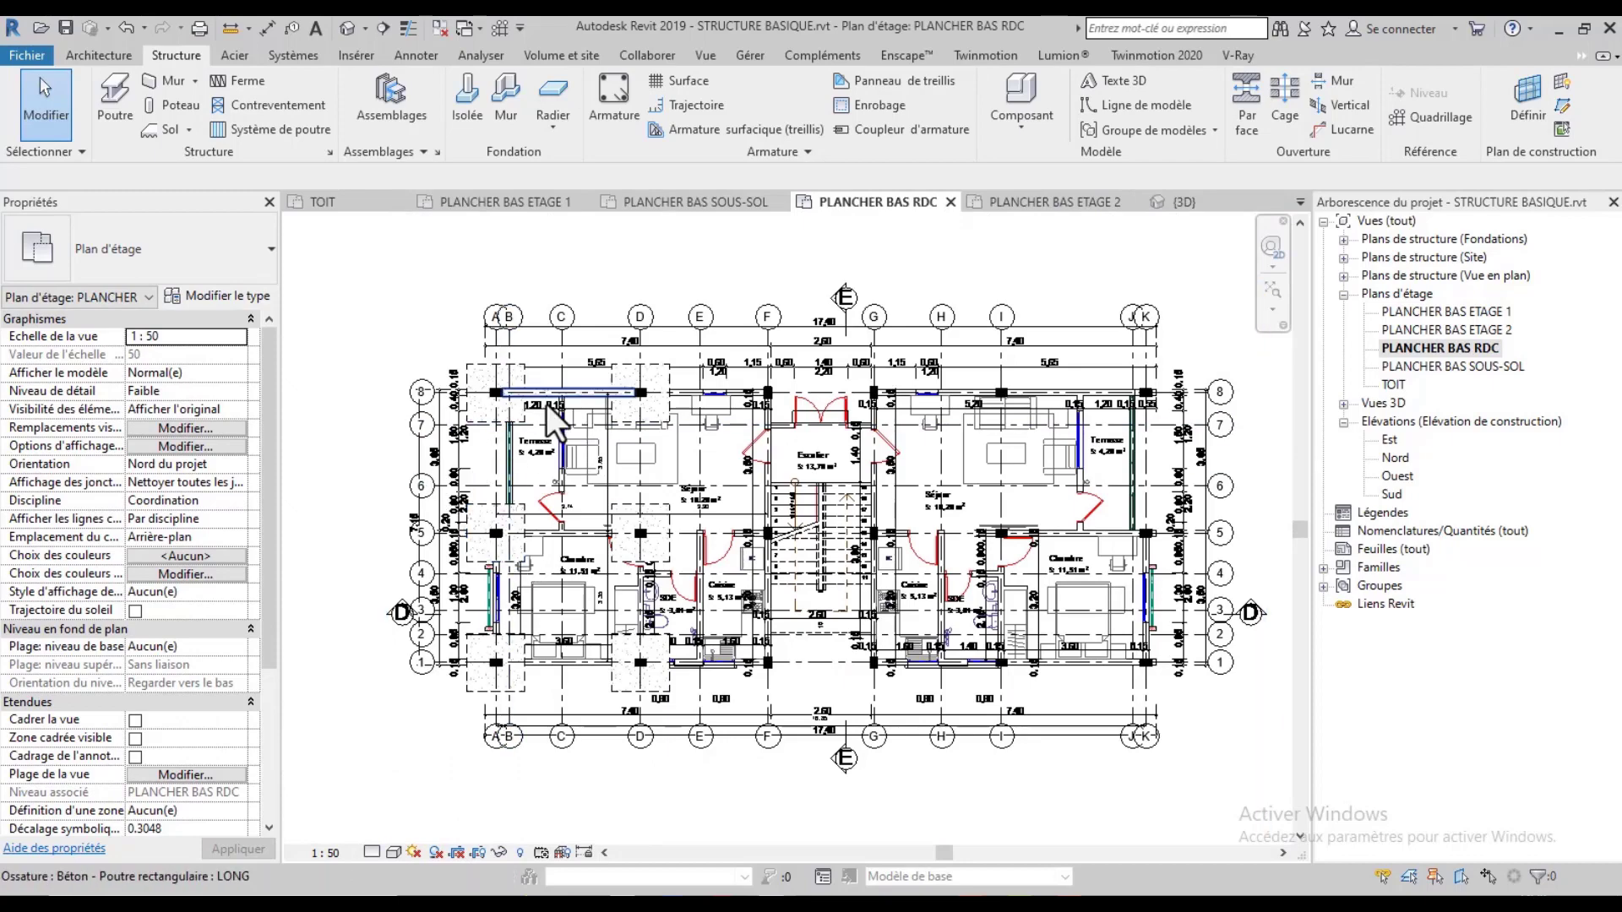
scroll(596, 402, "up", 2)
left_click(591, 389)
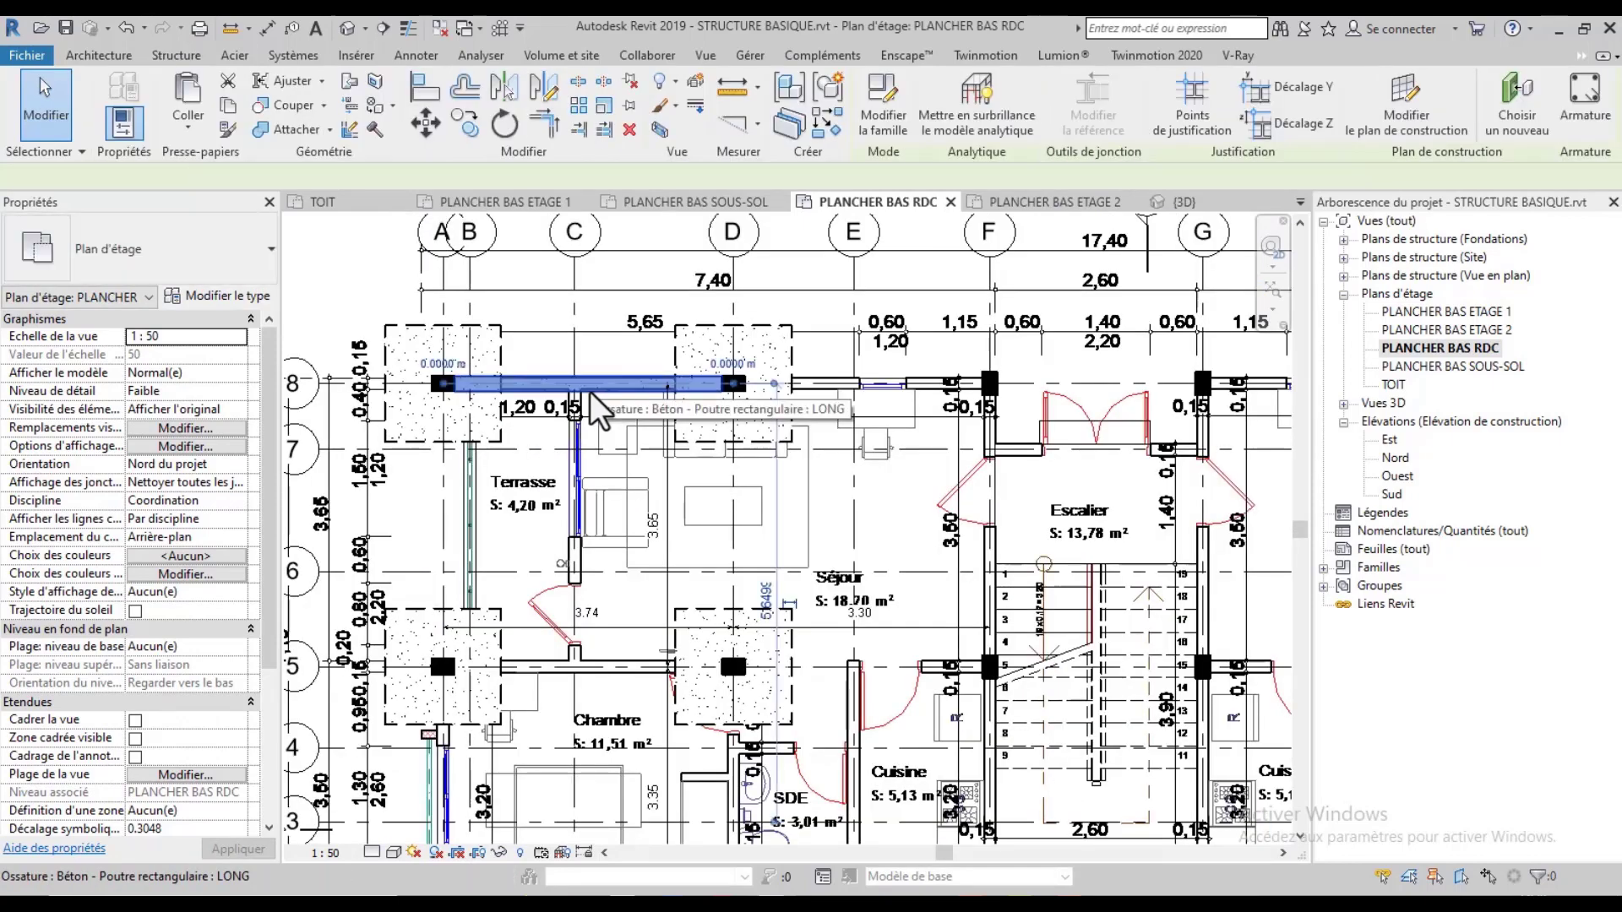
right_click(592, 388)
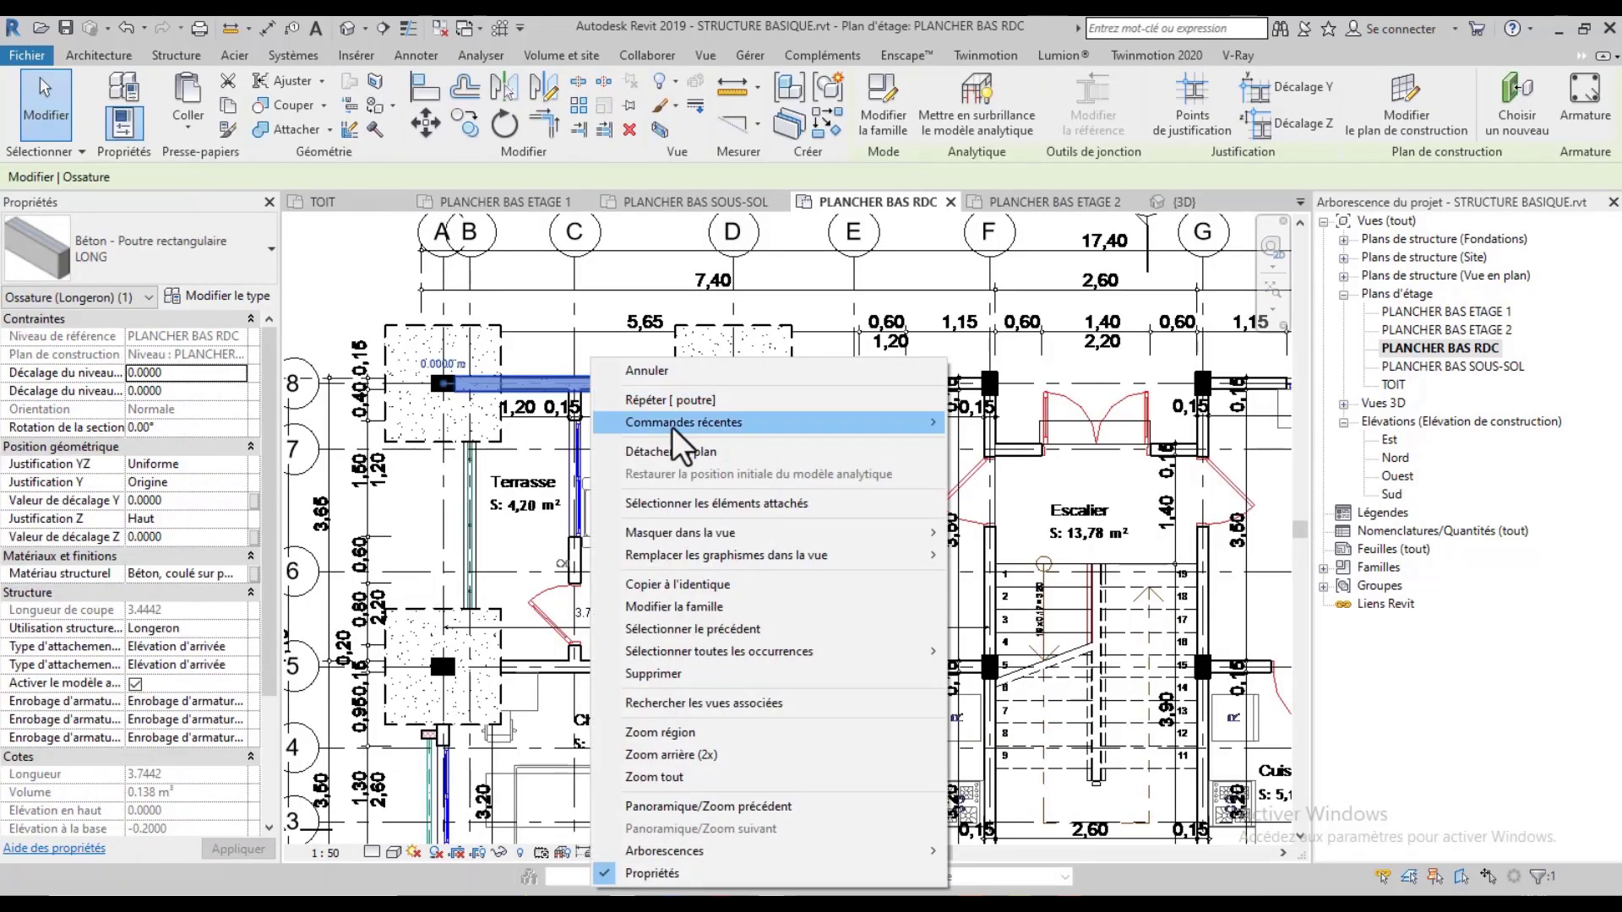
mouse_move(889, 558)
left_click(995, 580)
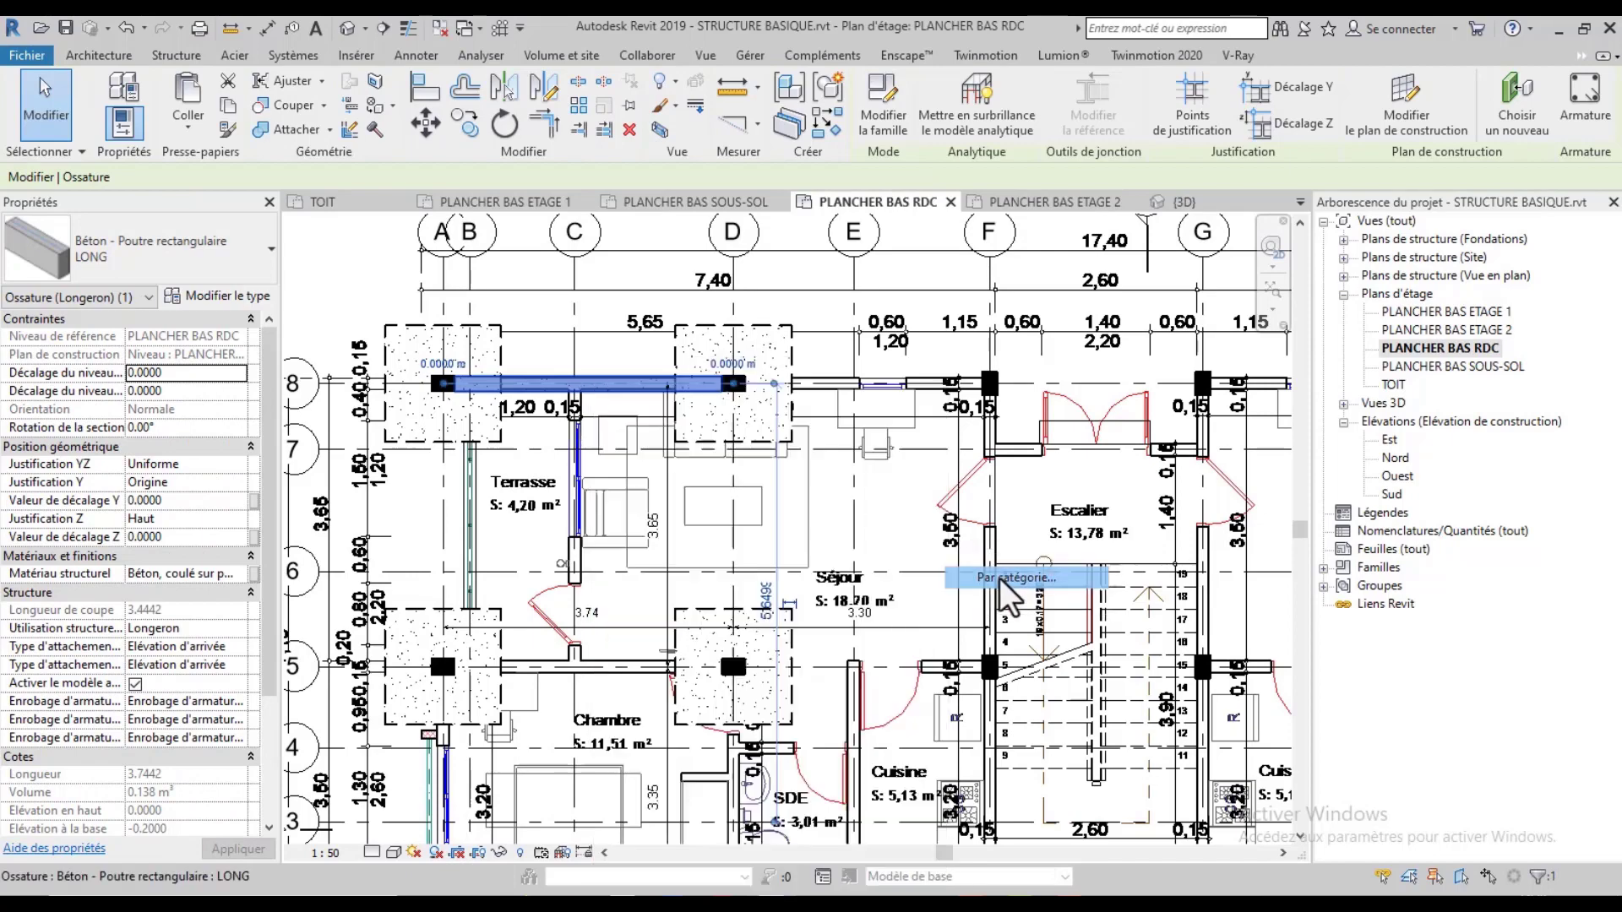
left_click(528, 350)
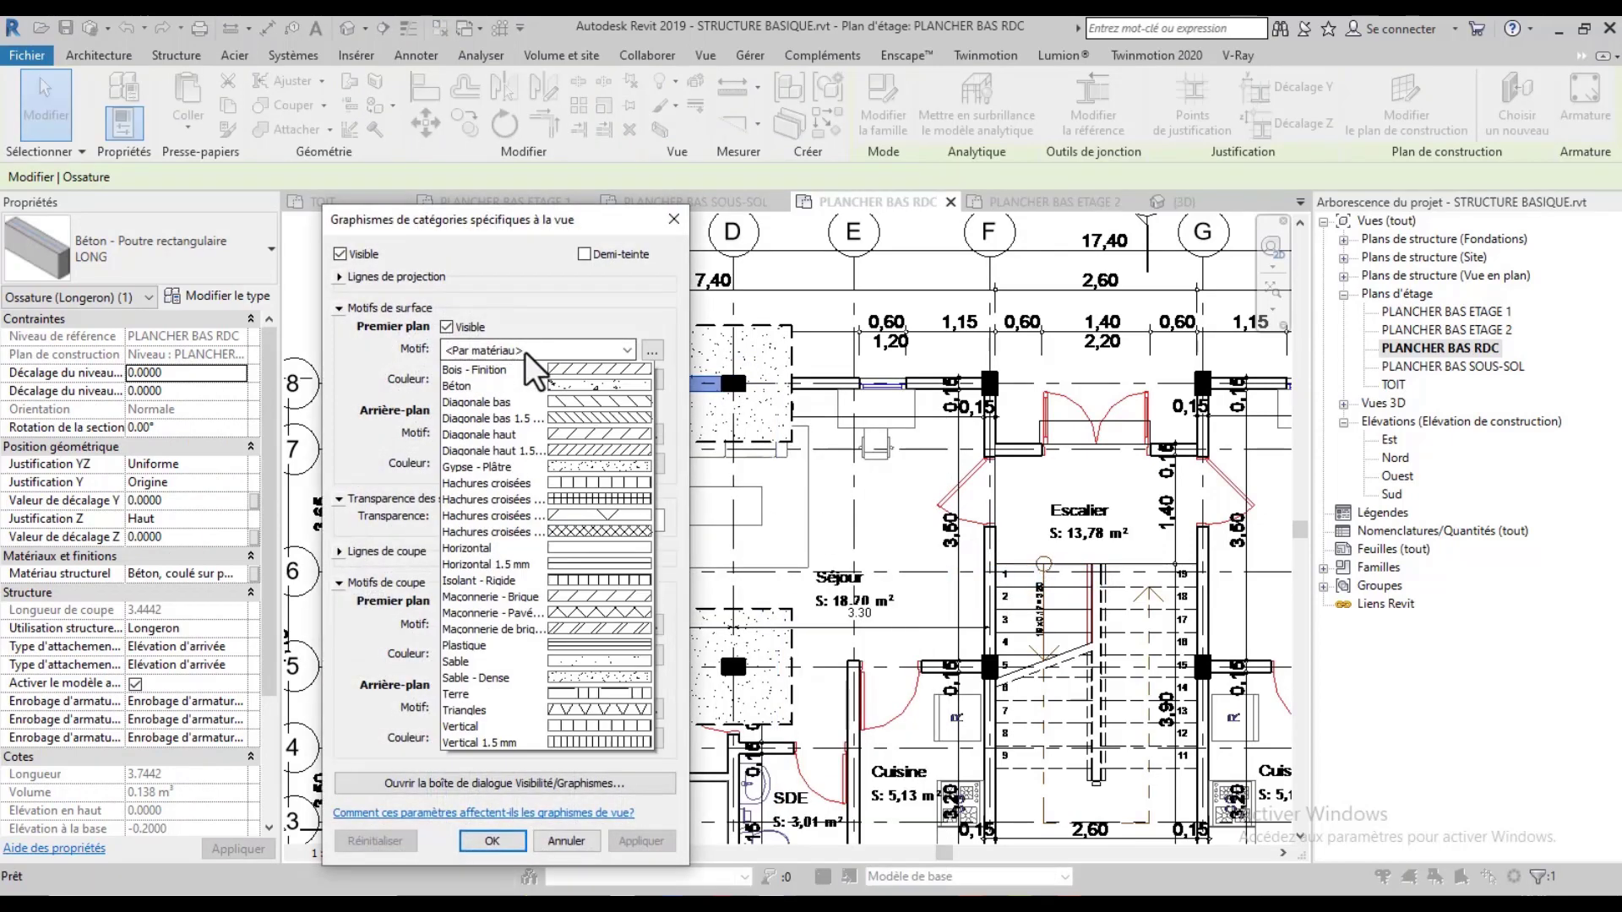
left_click(554, 393)
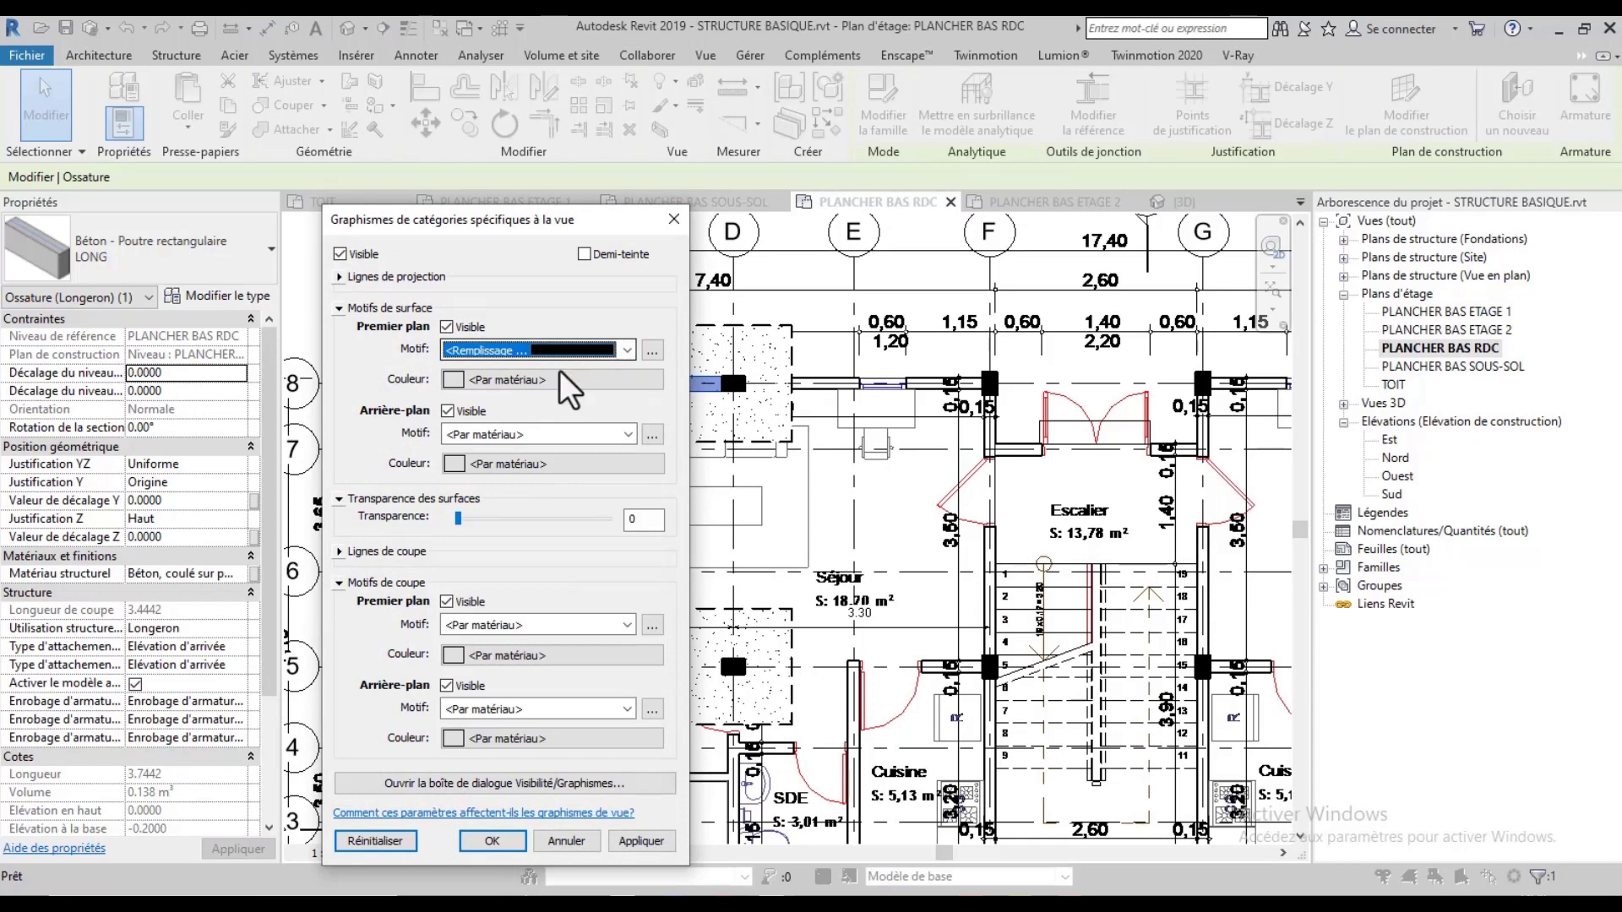
left_click(576, 435)
left_click(550, 474)
Colour the beam category's foreground and background surface patterns Rouge and apply the override
left_click(524, 387)
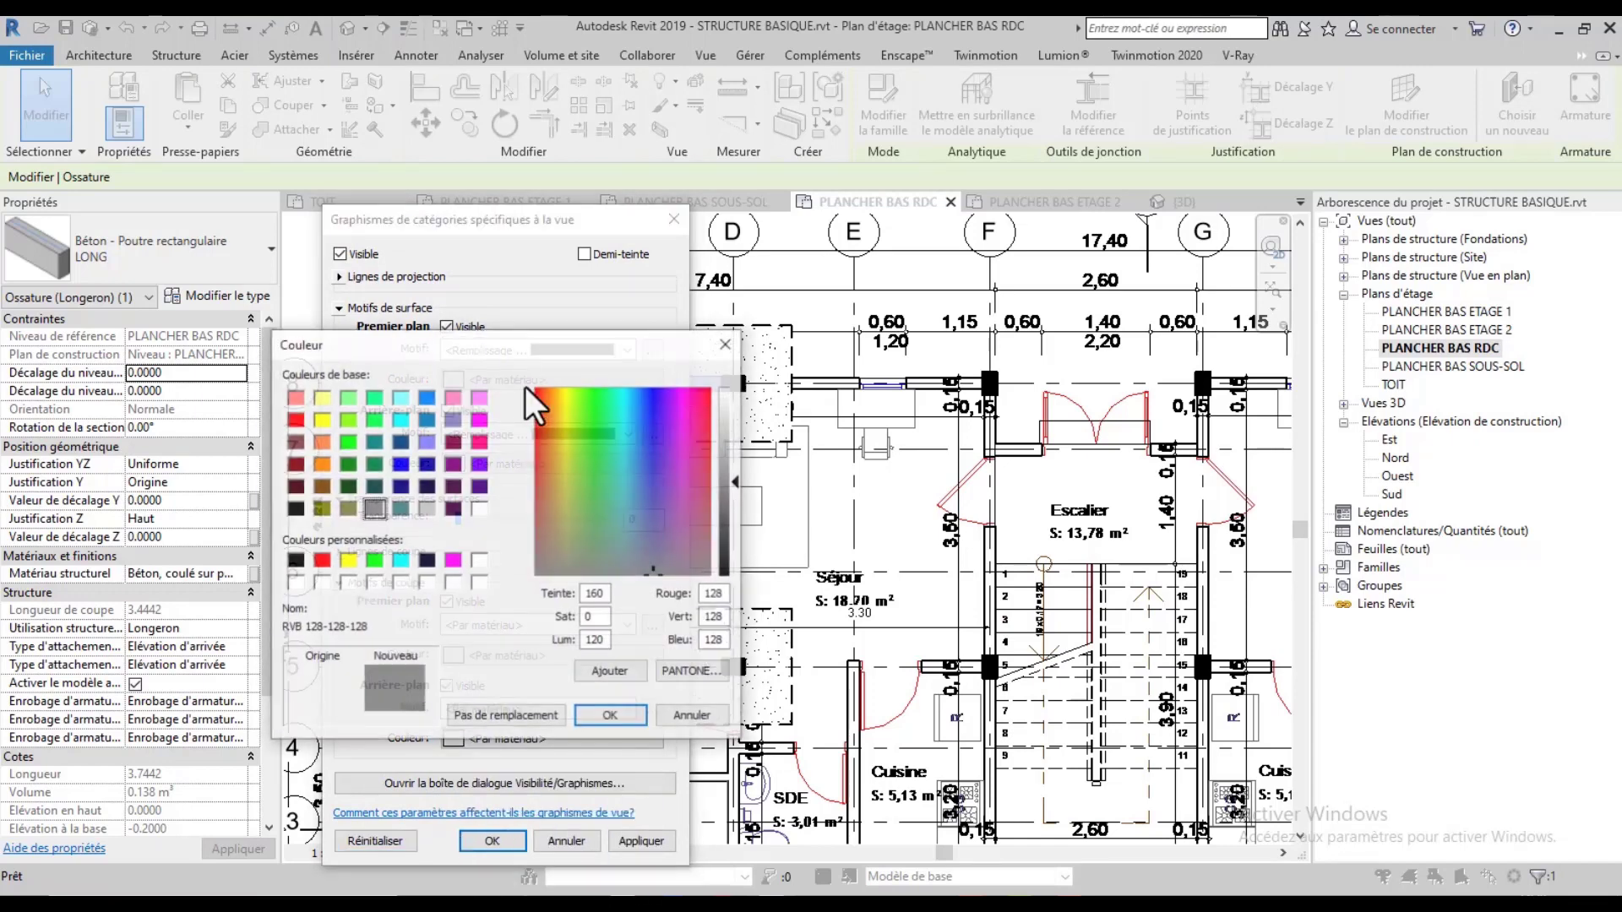
left_click(293, 420)
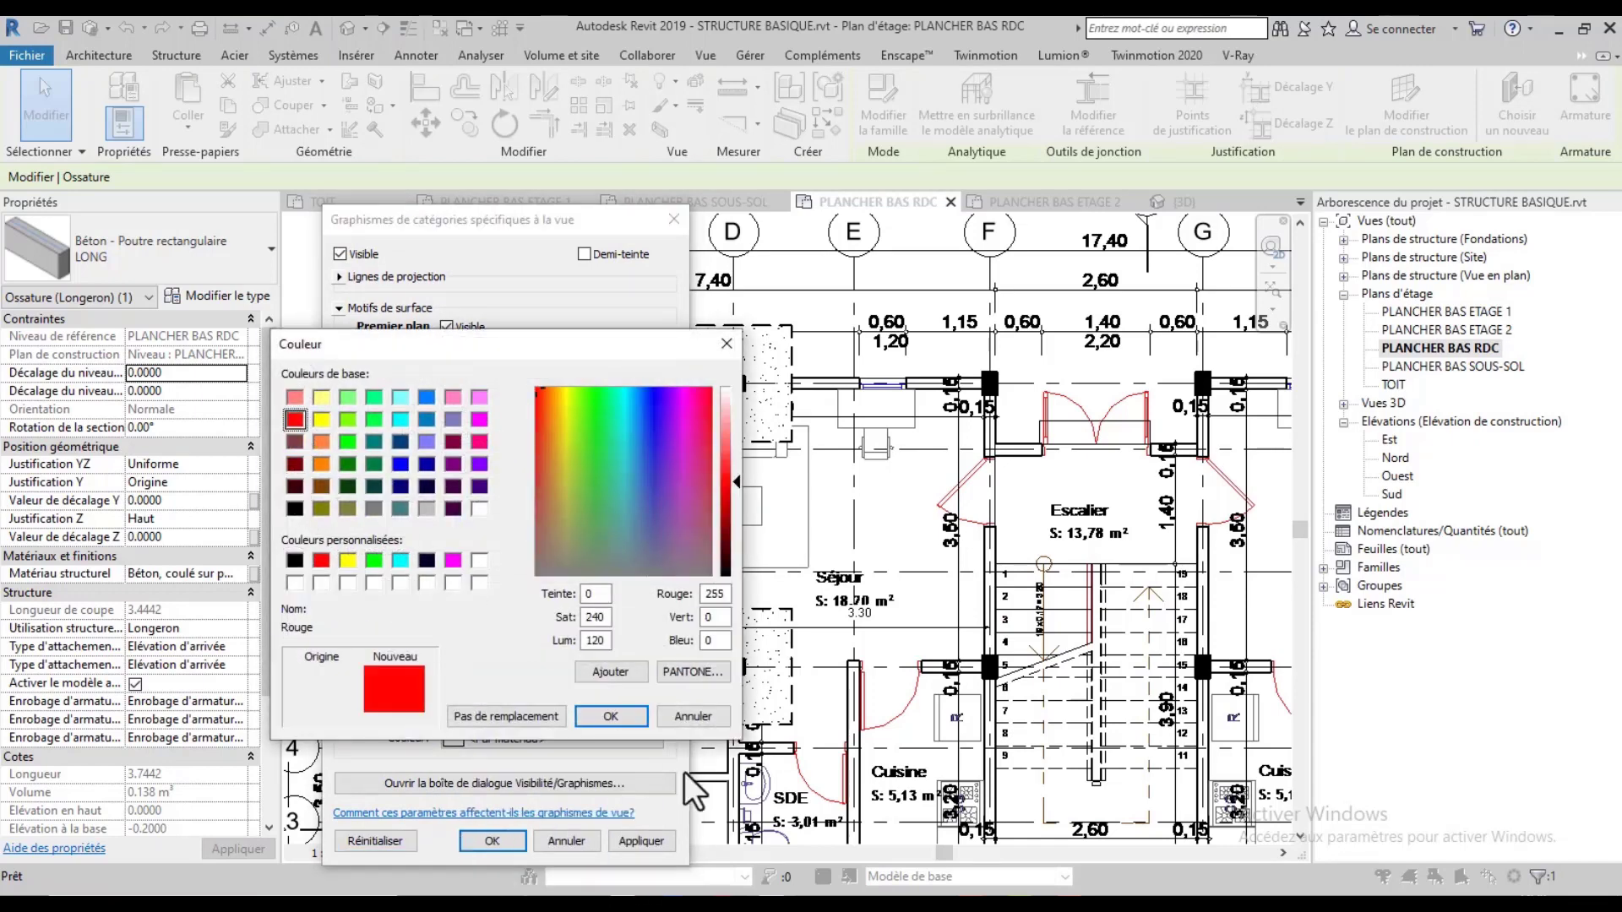
left_click(610, 716)
left_click(557, 463)
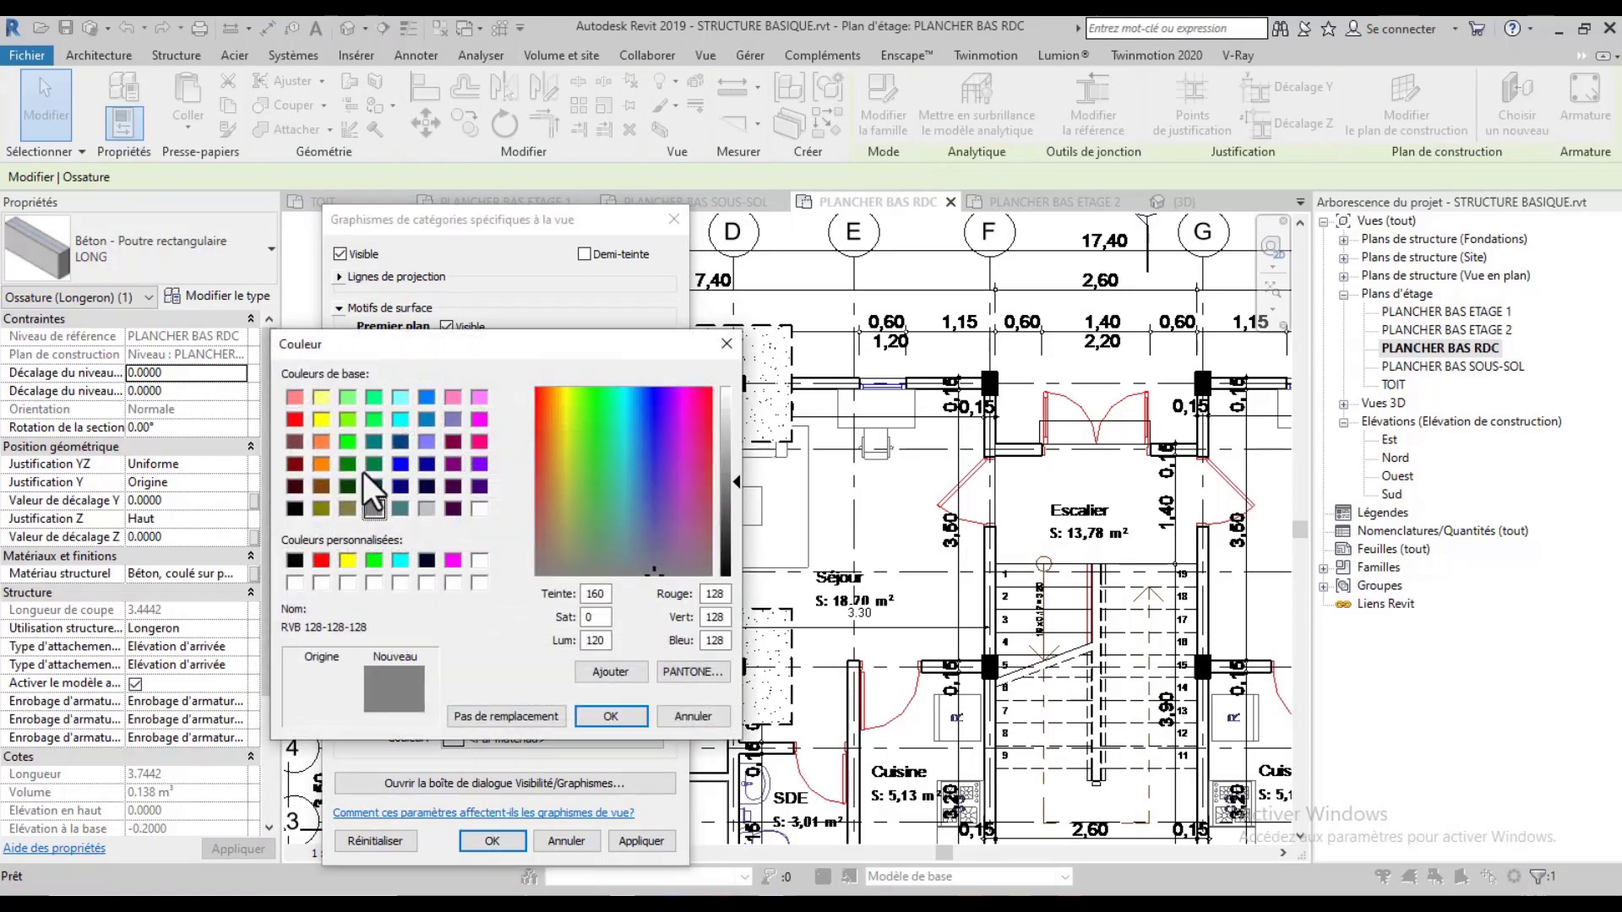
left_click(293, 420)
left_click(612, 717)
left_click(641, 841)
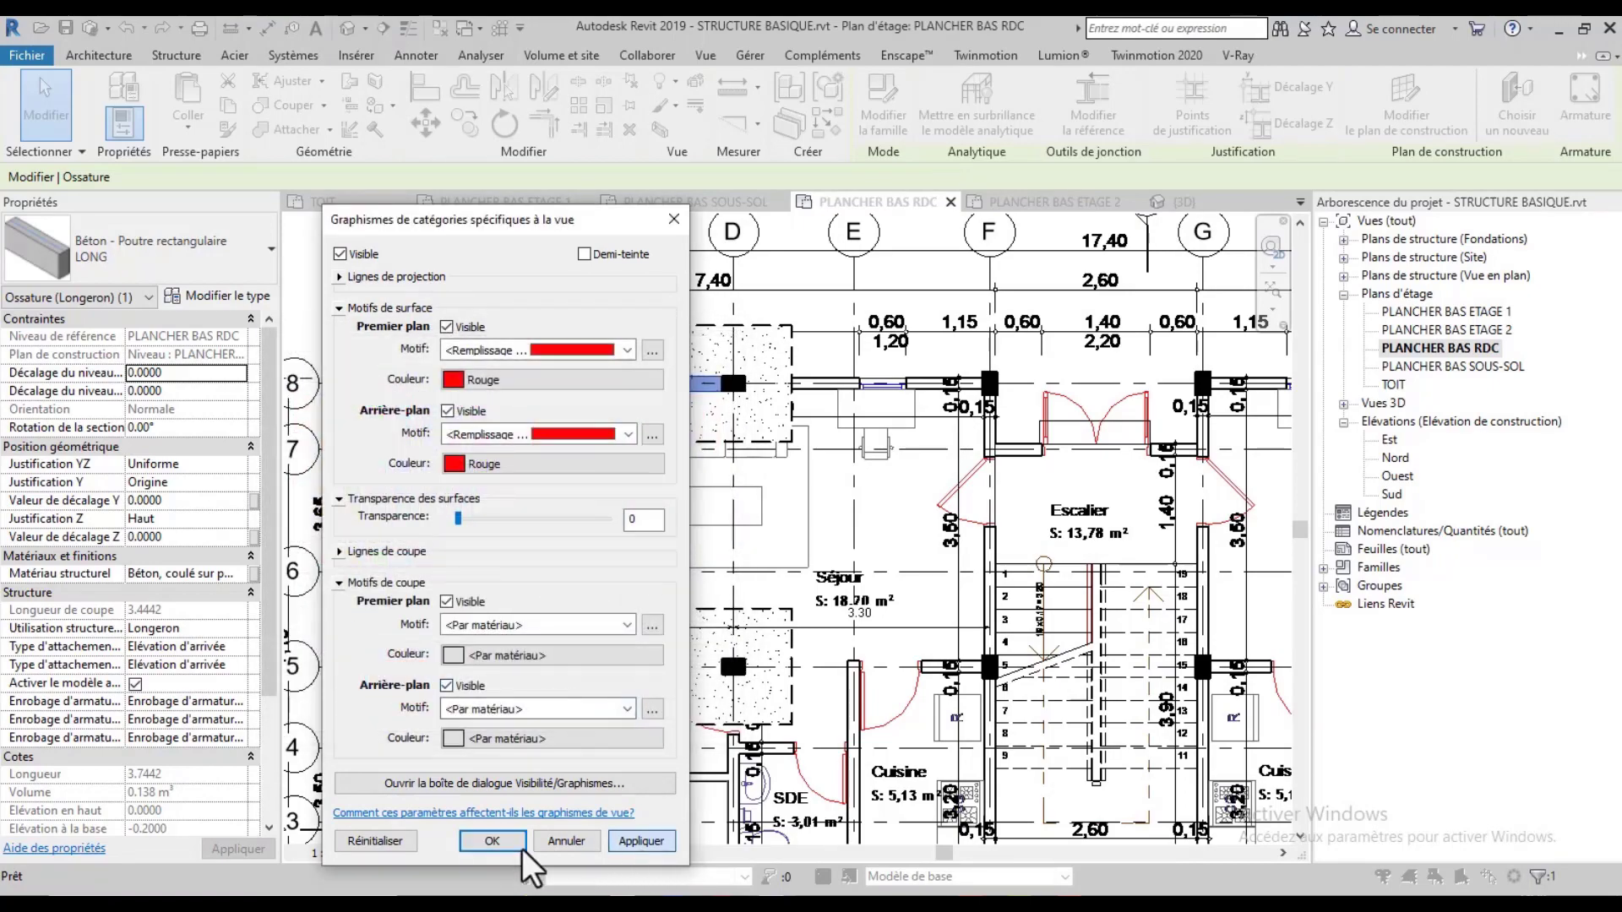
left_click(512, 840)
key("Escape")
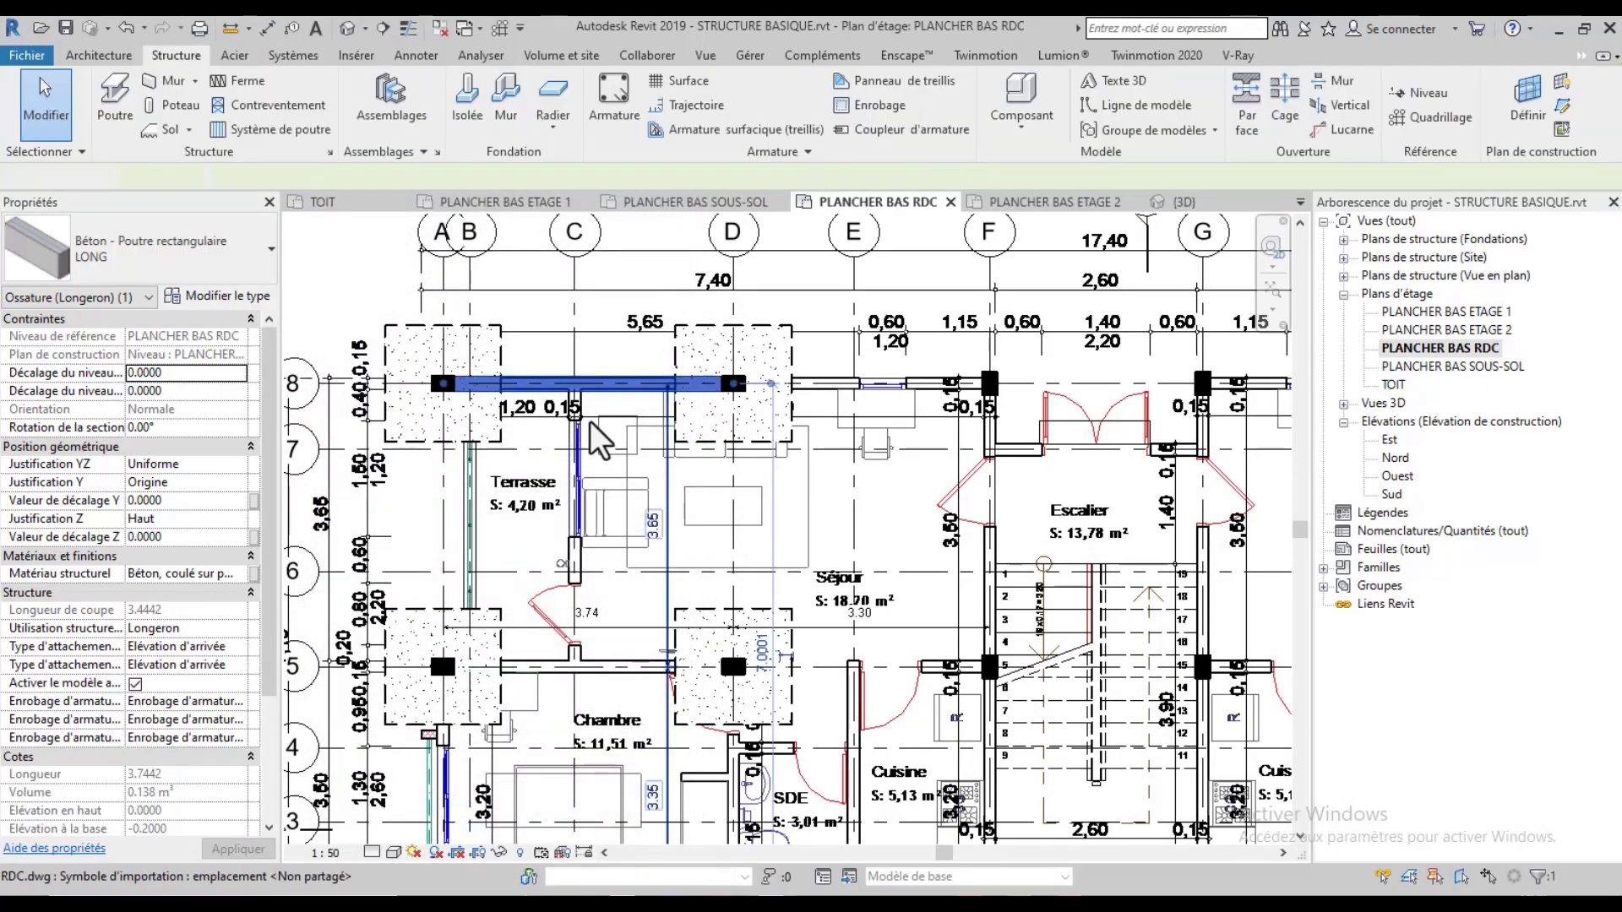
Create a beam similar to the grid 8 one along grid 5, between the columns at grids A and D
scroll(667, 441, "down", 2)
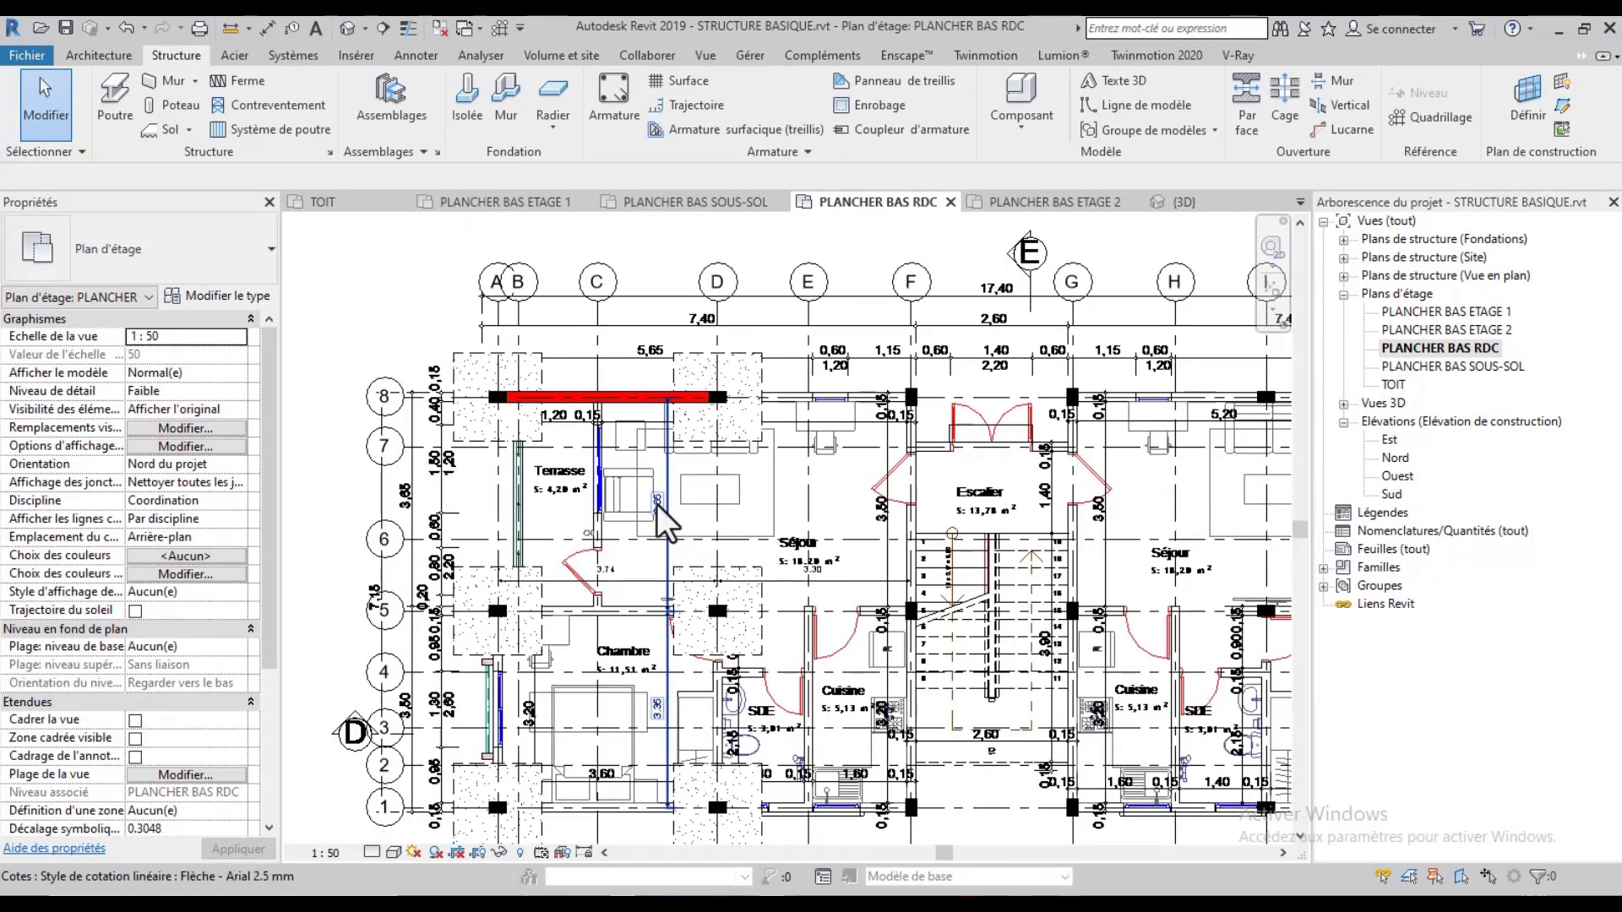
left_click(630, 407)
right_click(630, 408)
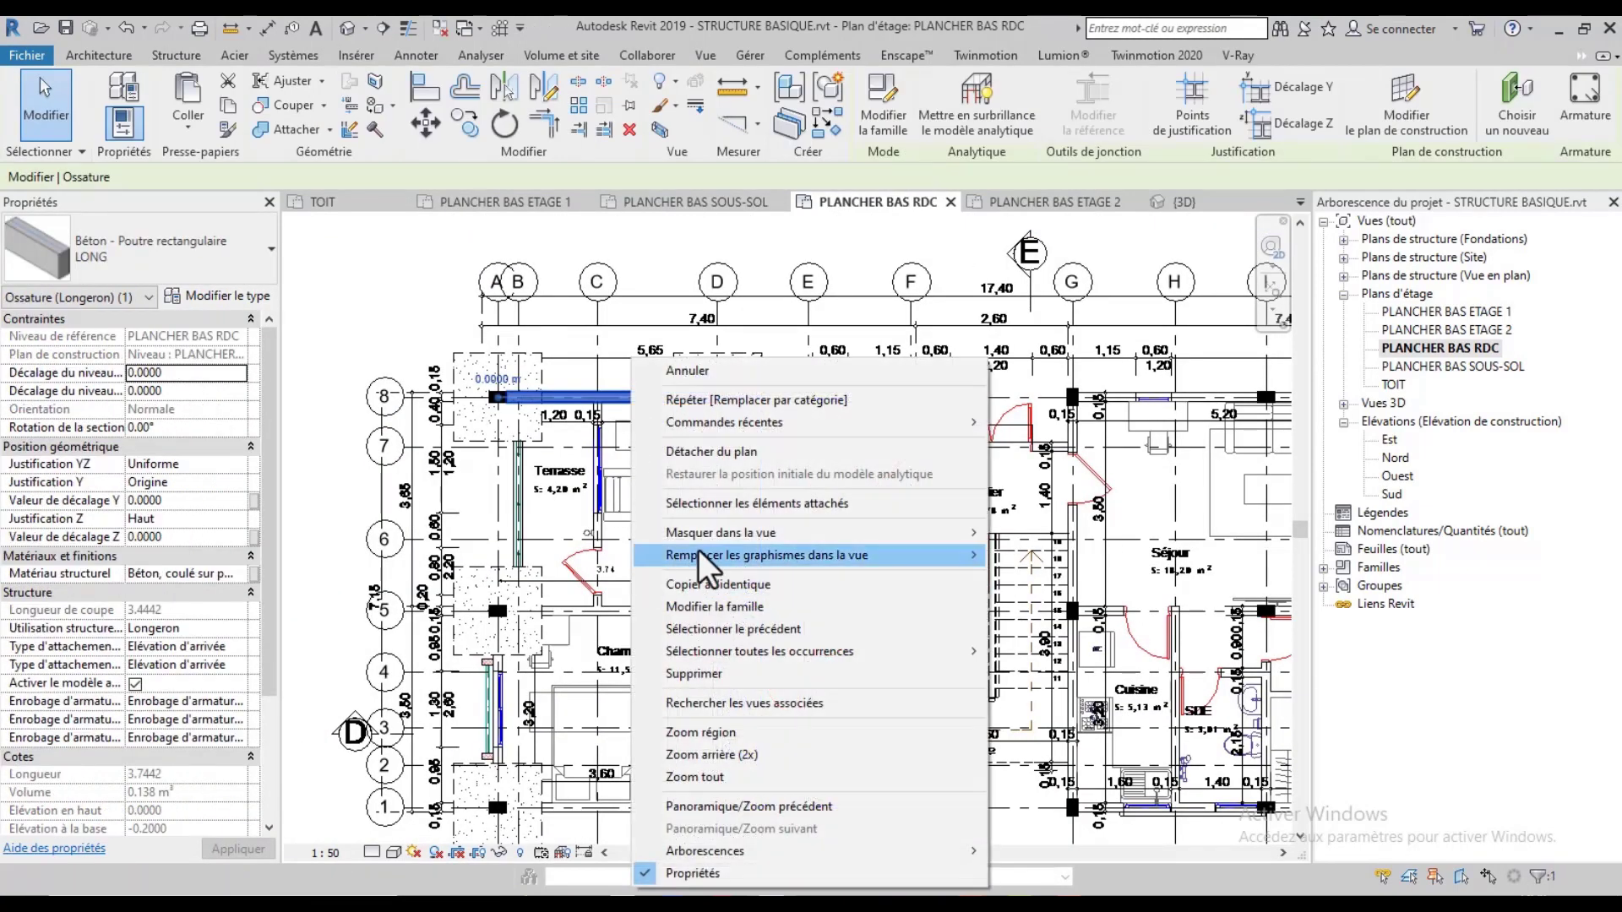
left_click(699, 583)
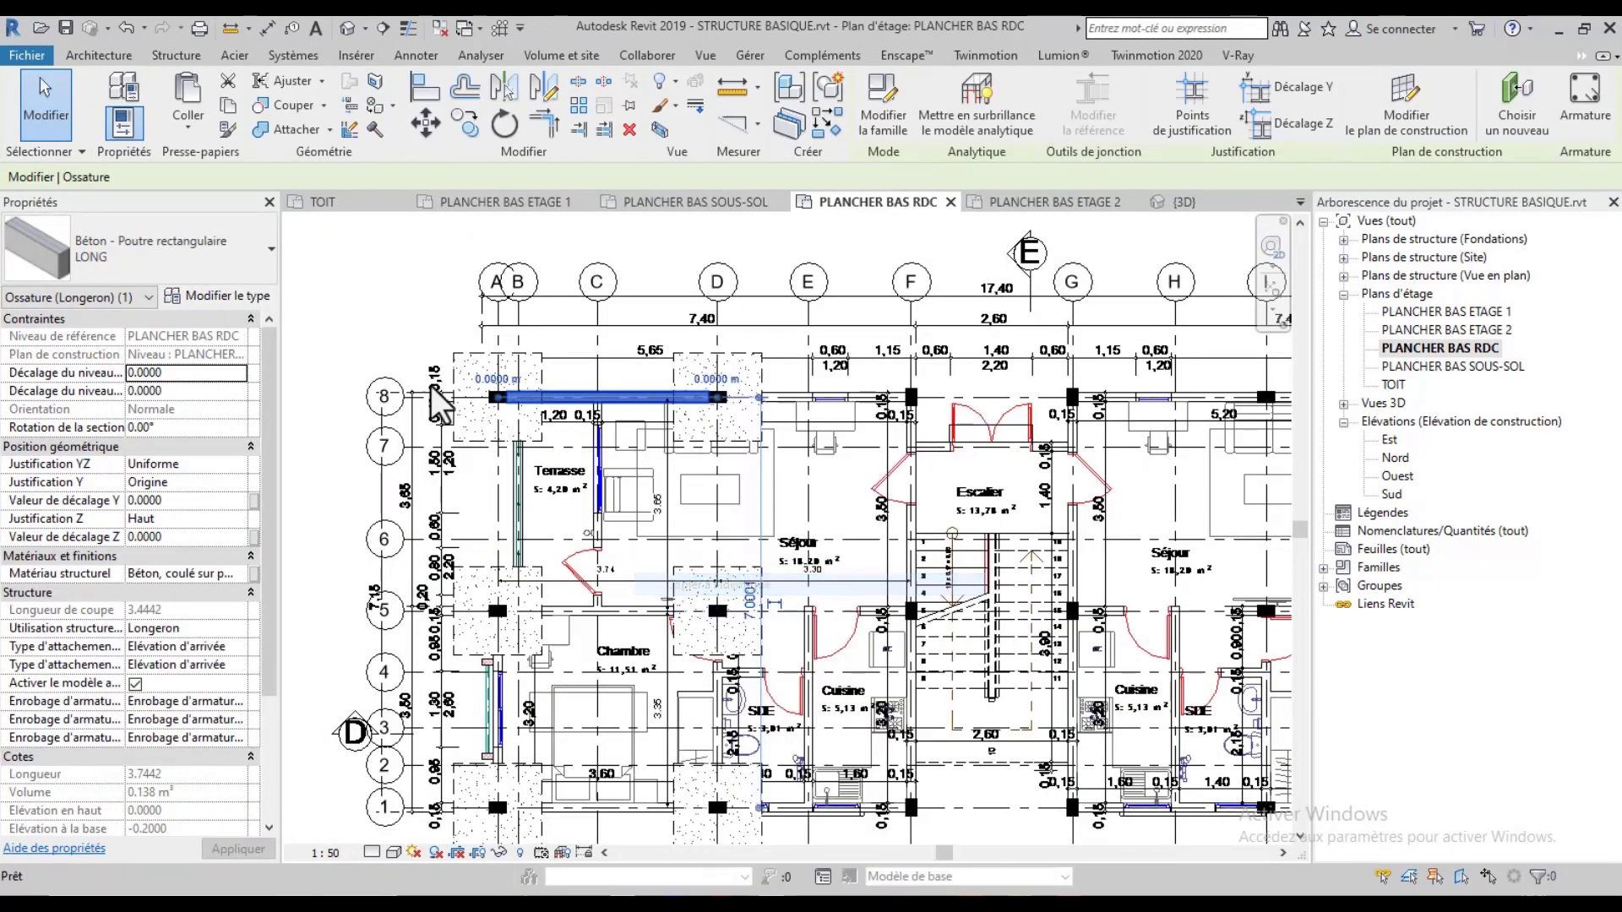
left_click(498, 397)
left_click(498, 608)
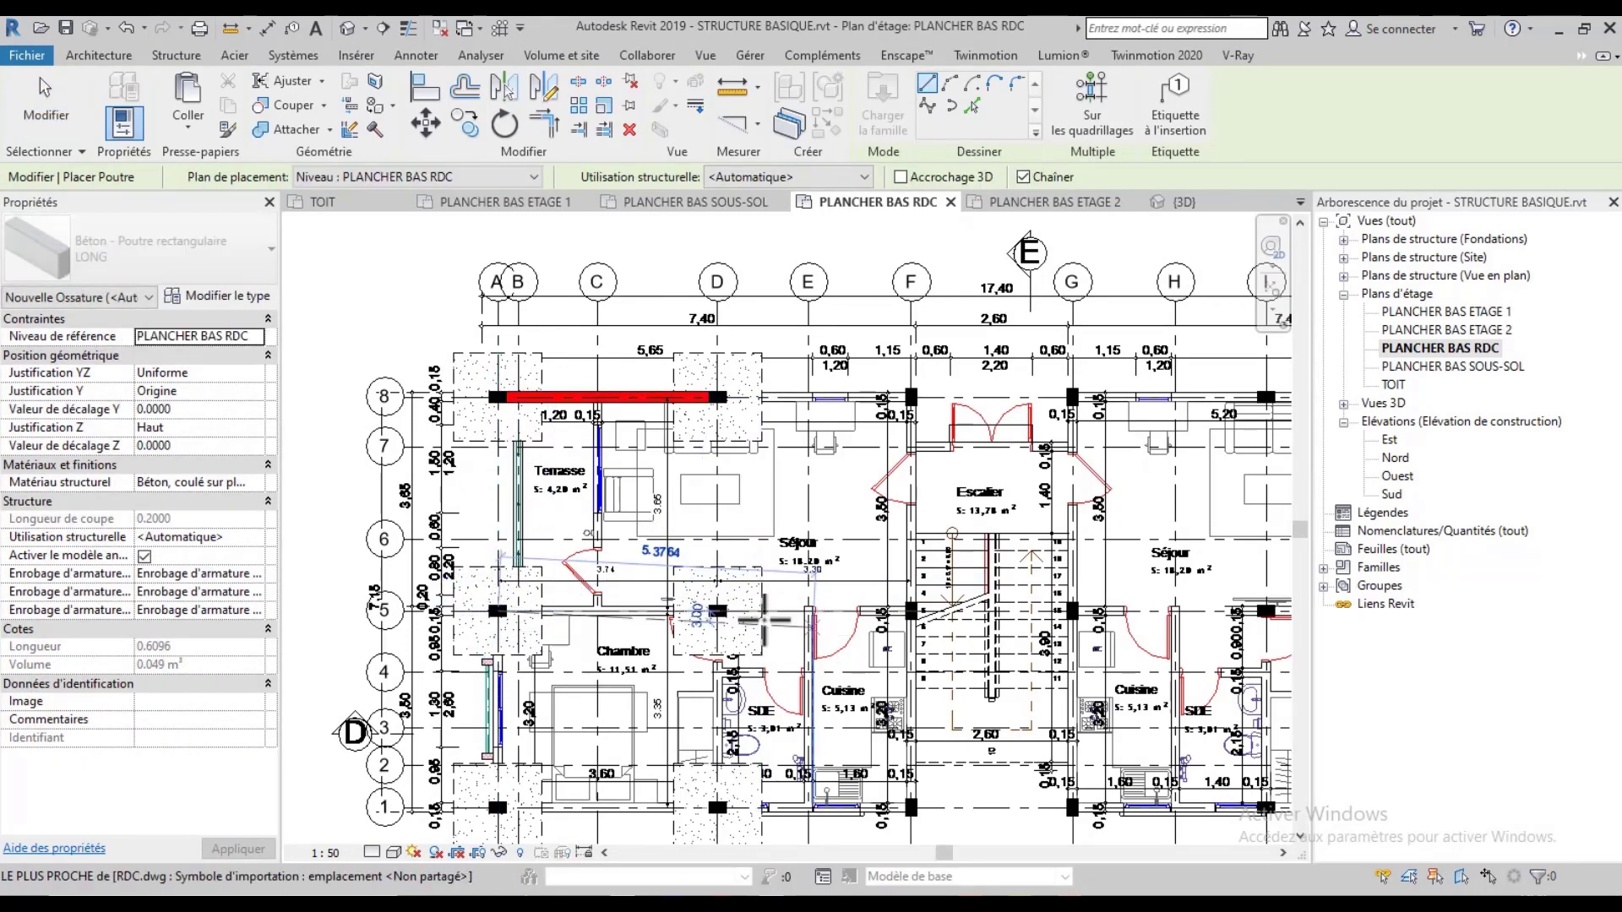
left_click(717, 610)
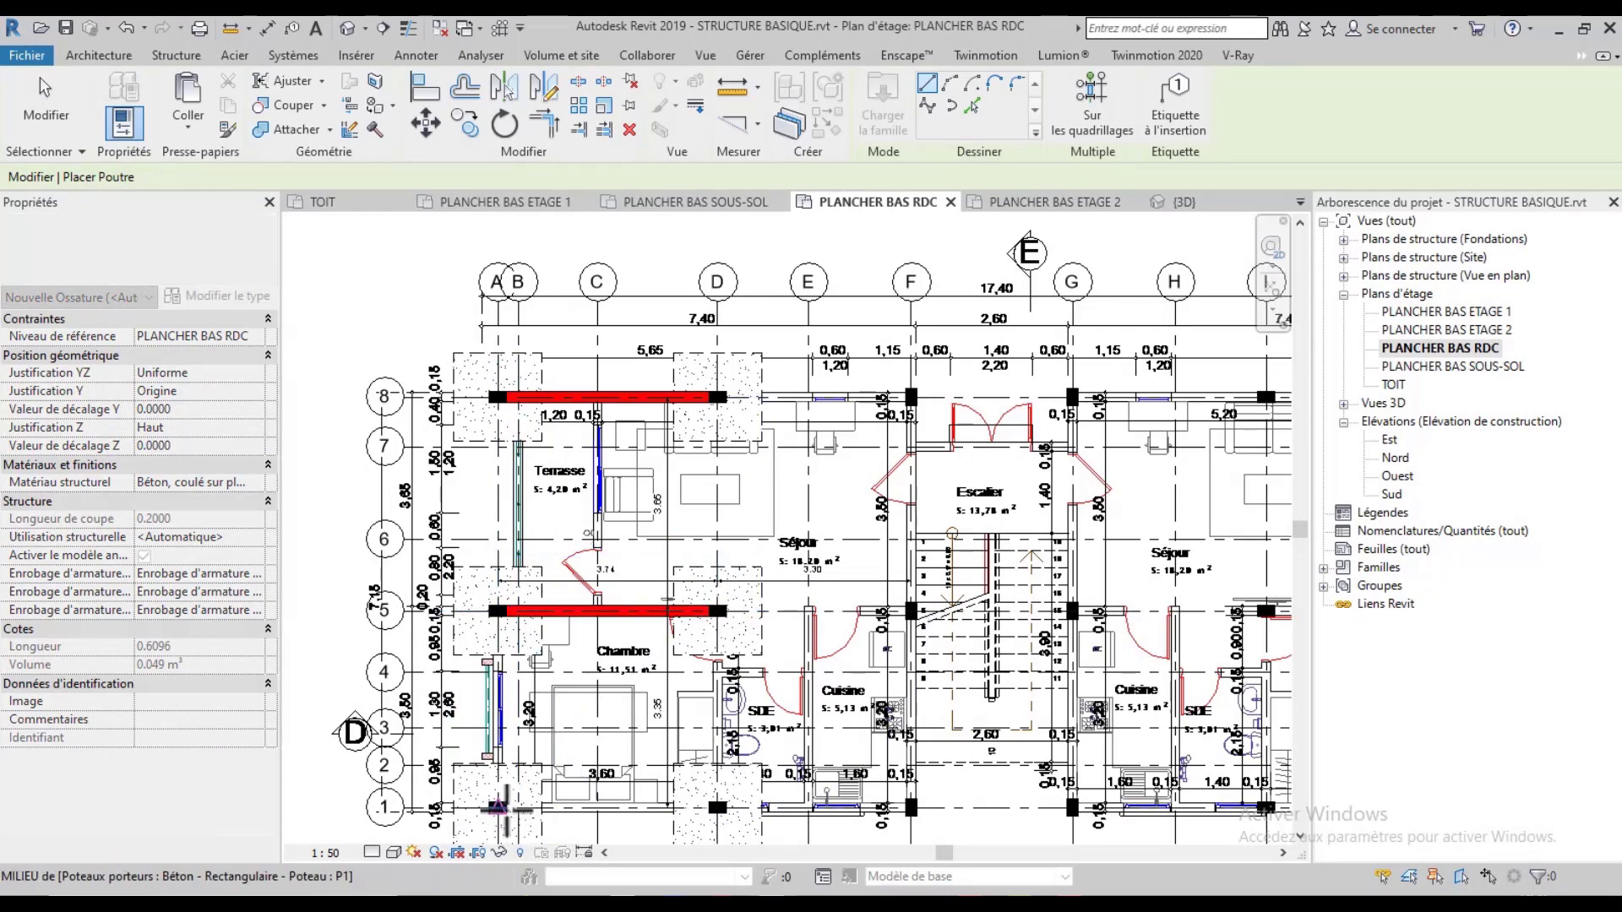
Place beams from column to column along grid 1 from A to F, up grid F to 8, and back along grid 8 to D
left_click(720, 806)
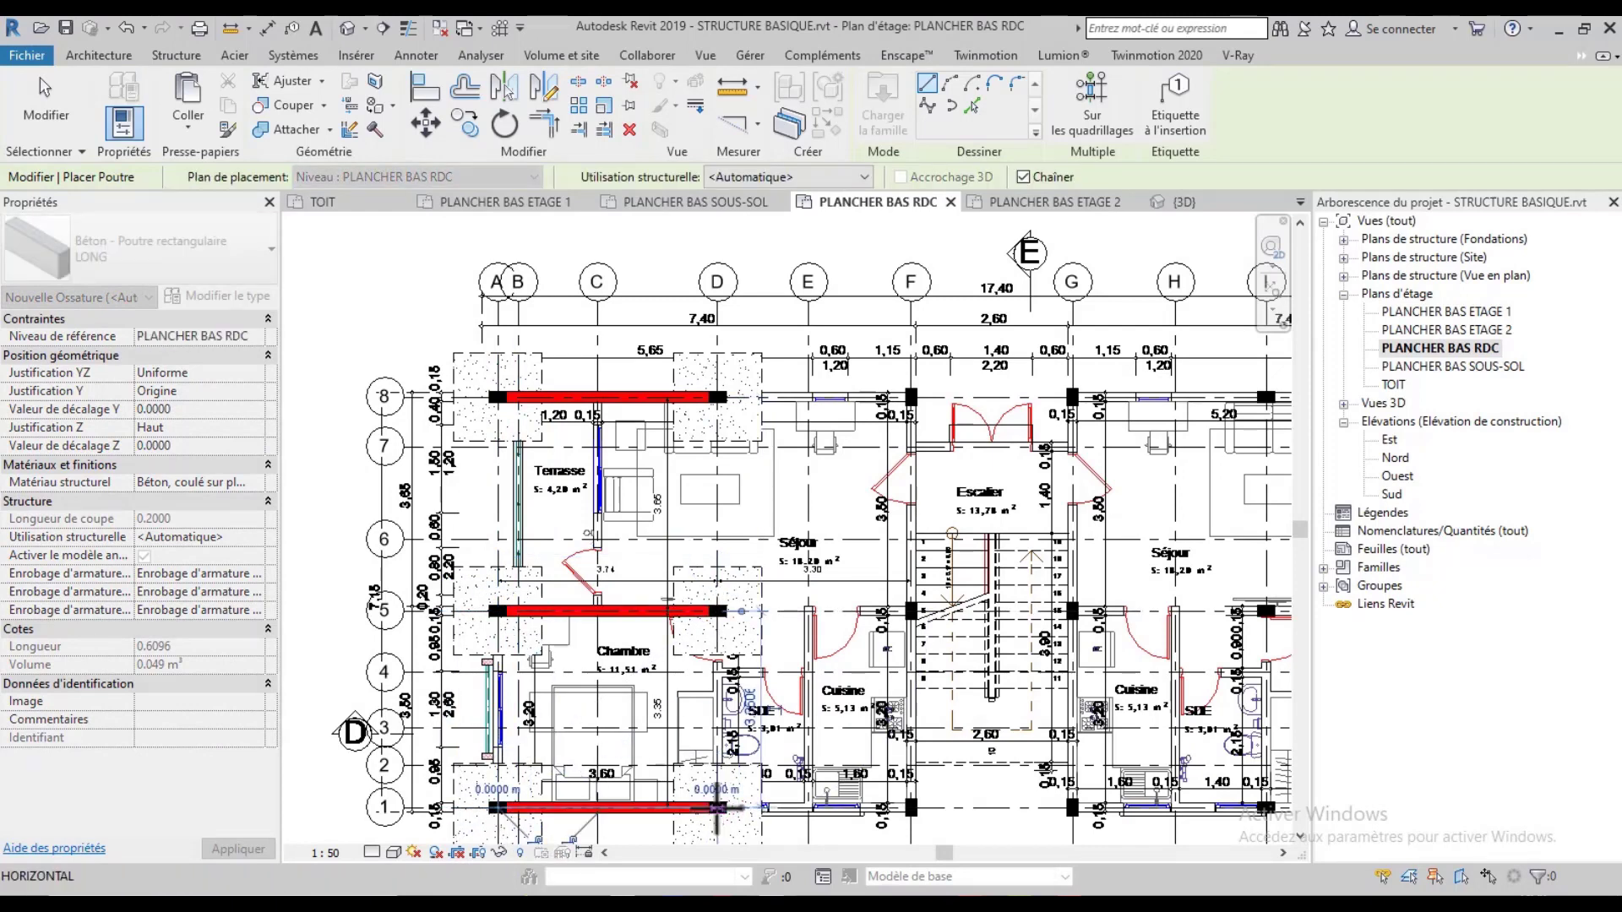
left_click(911, 806)
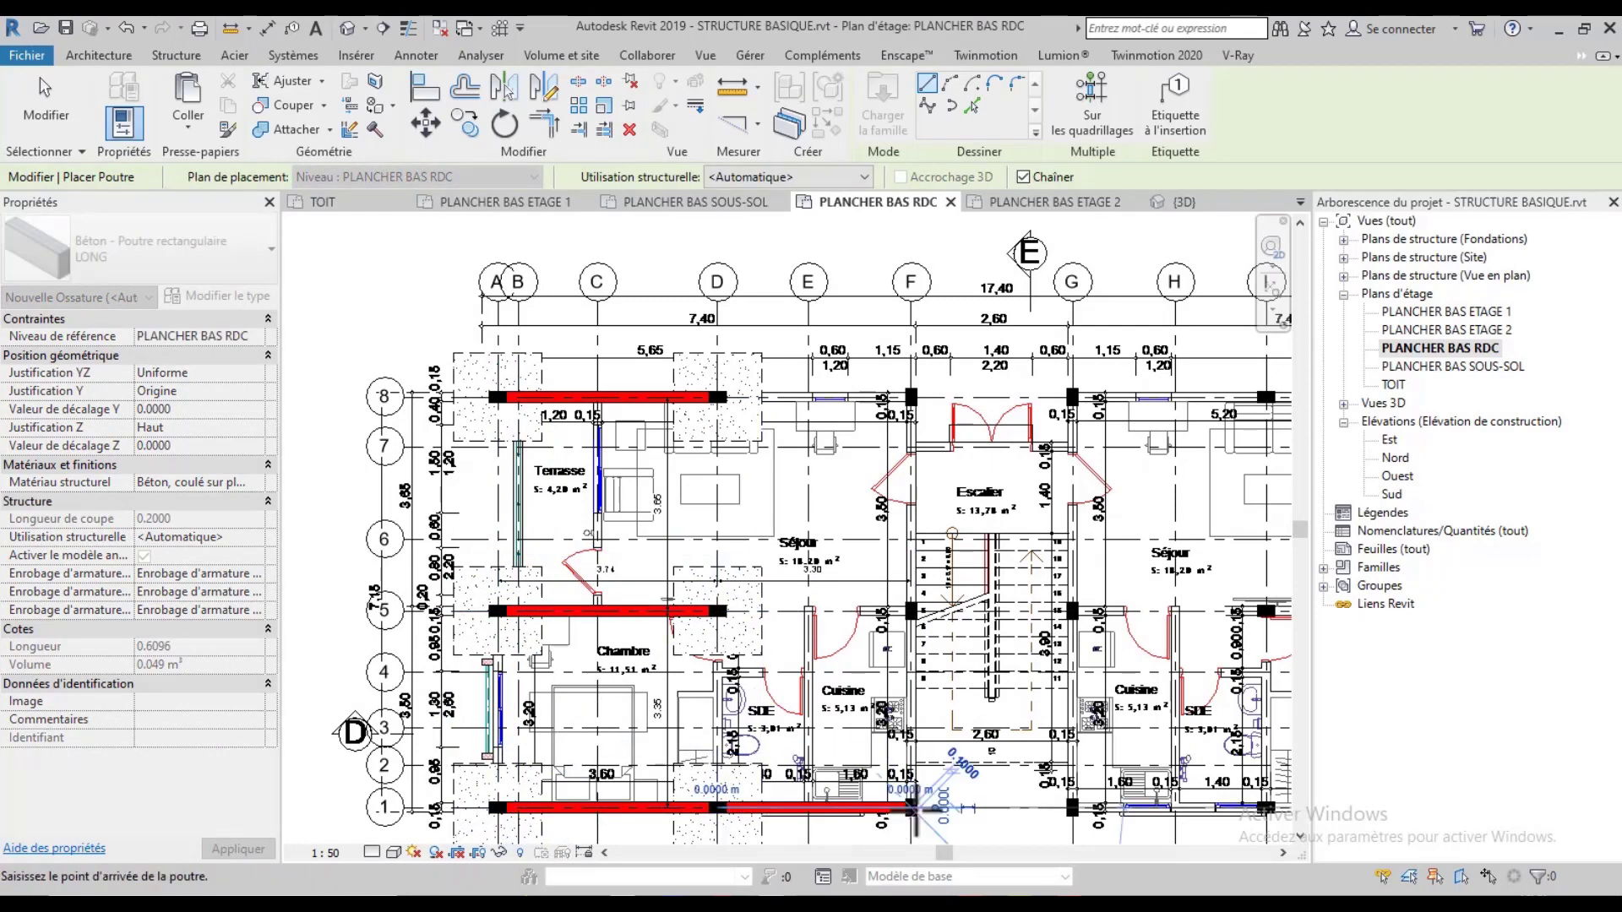
left_click(911, 610)
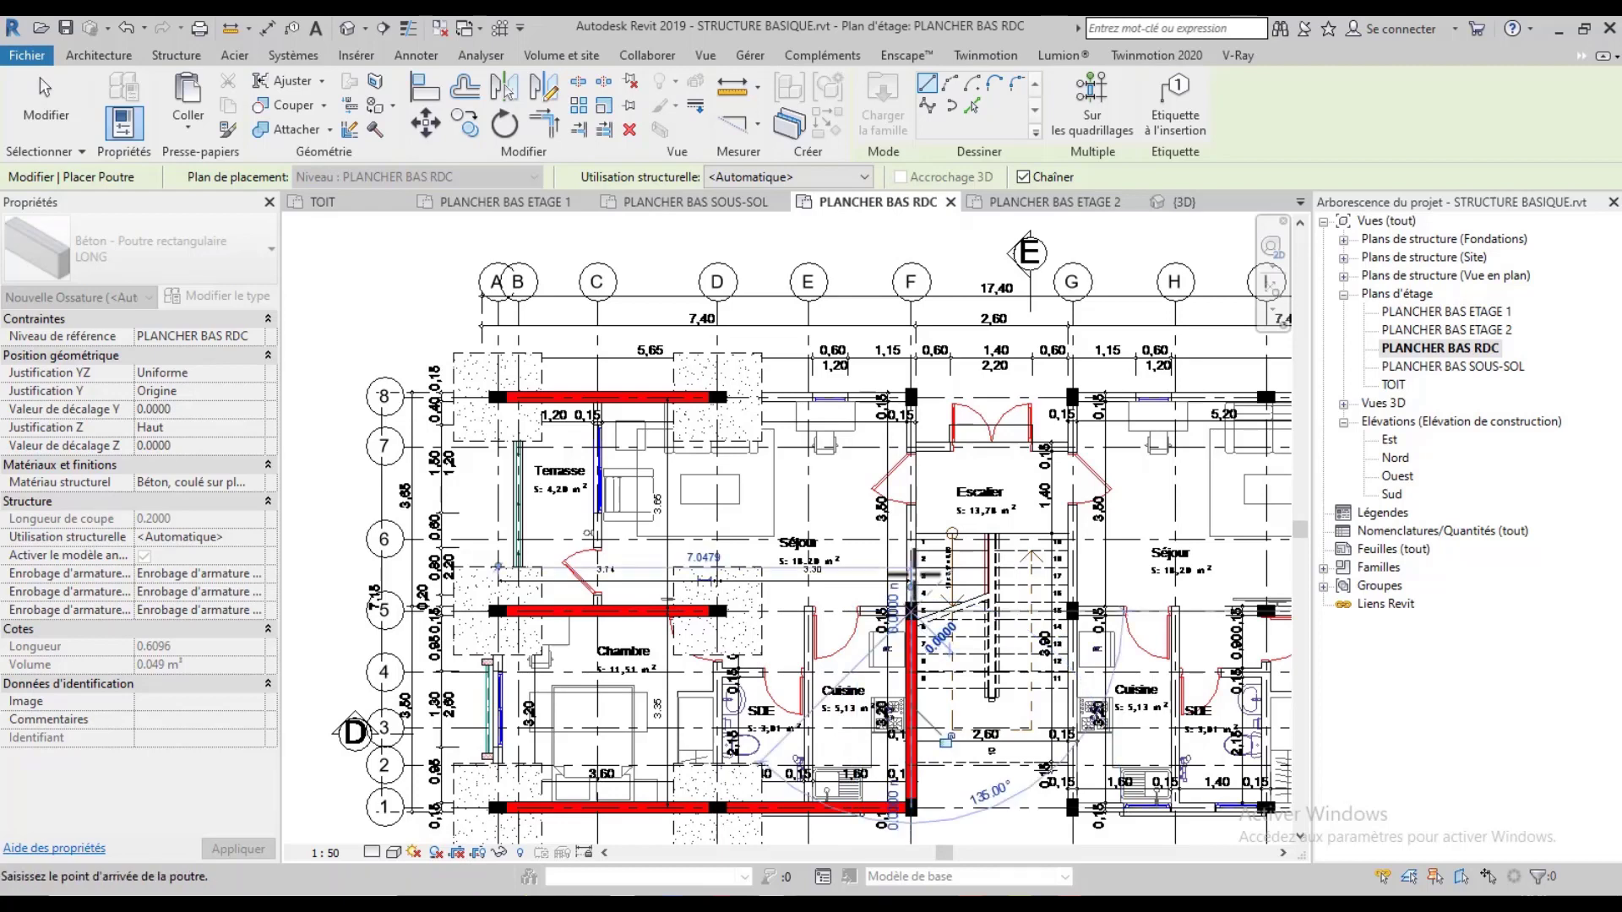
left_click(911, 397)
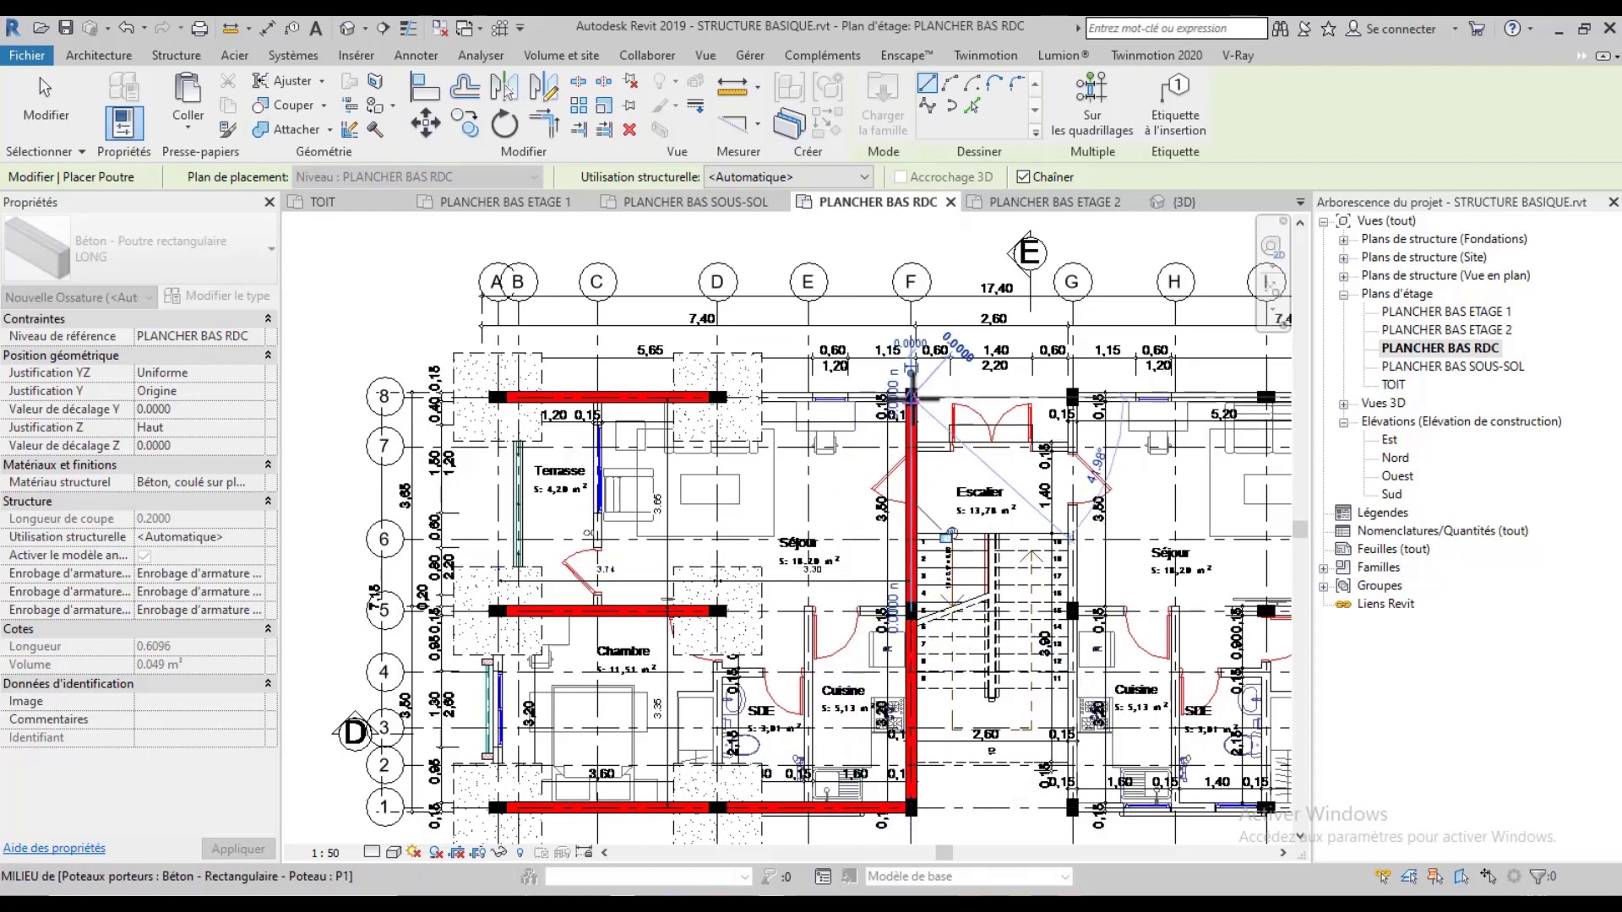
left_click(719, 397)
key("Escape")
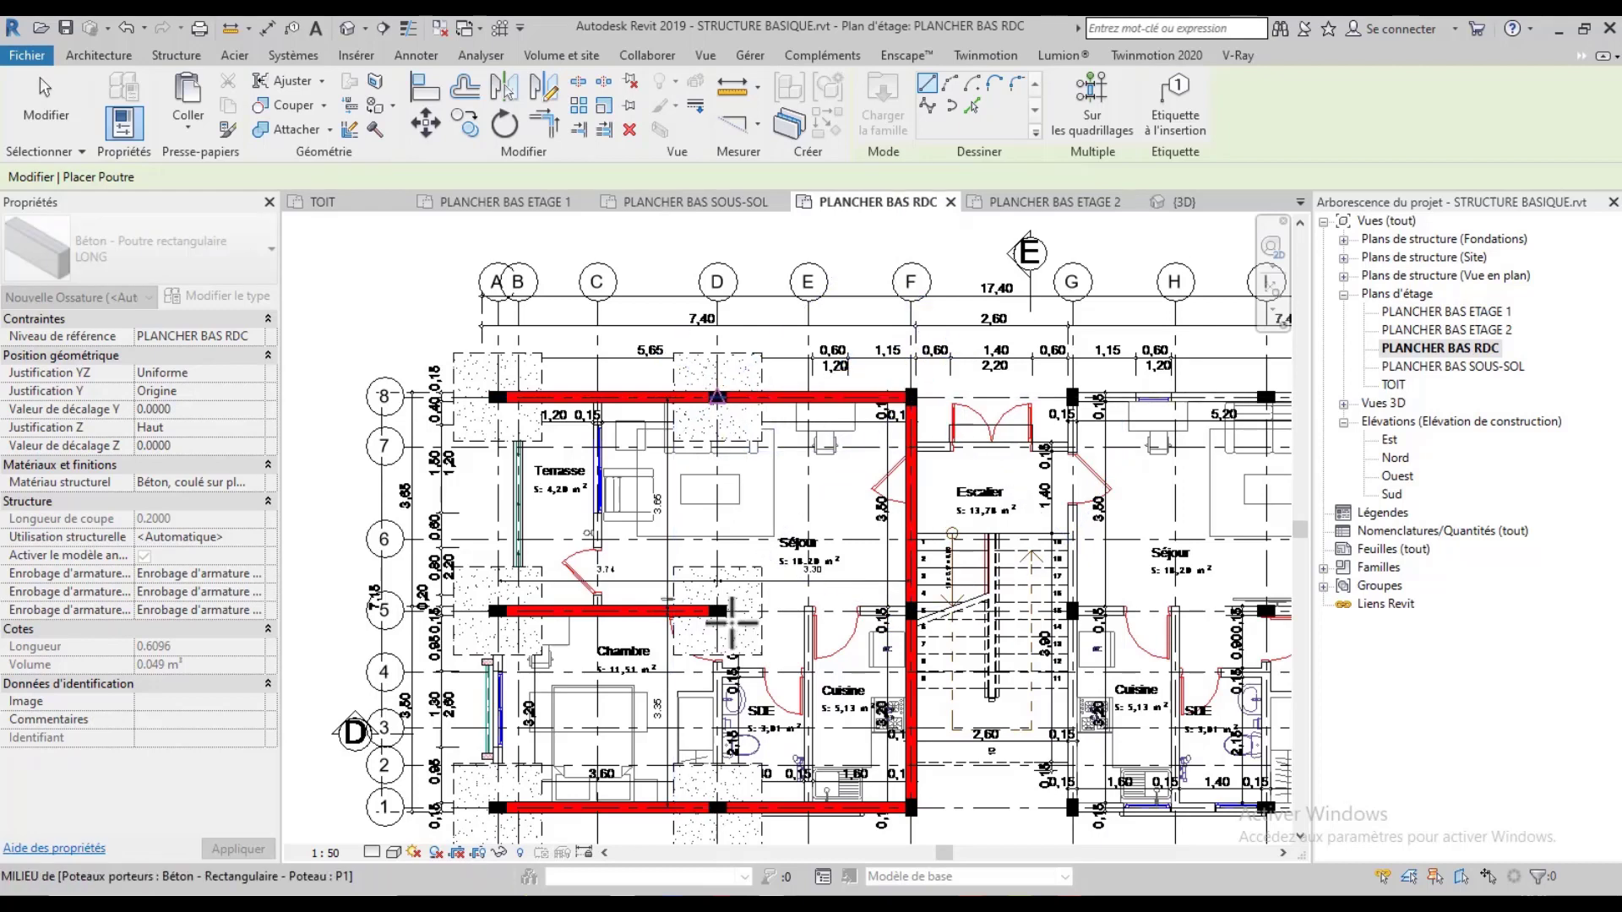
Place a beam along grid 5 between grids D and F and another along grid D between grids 5 and 1
left_click(718, 611)
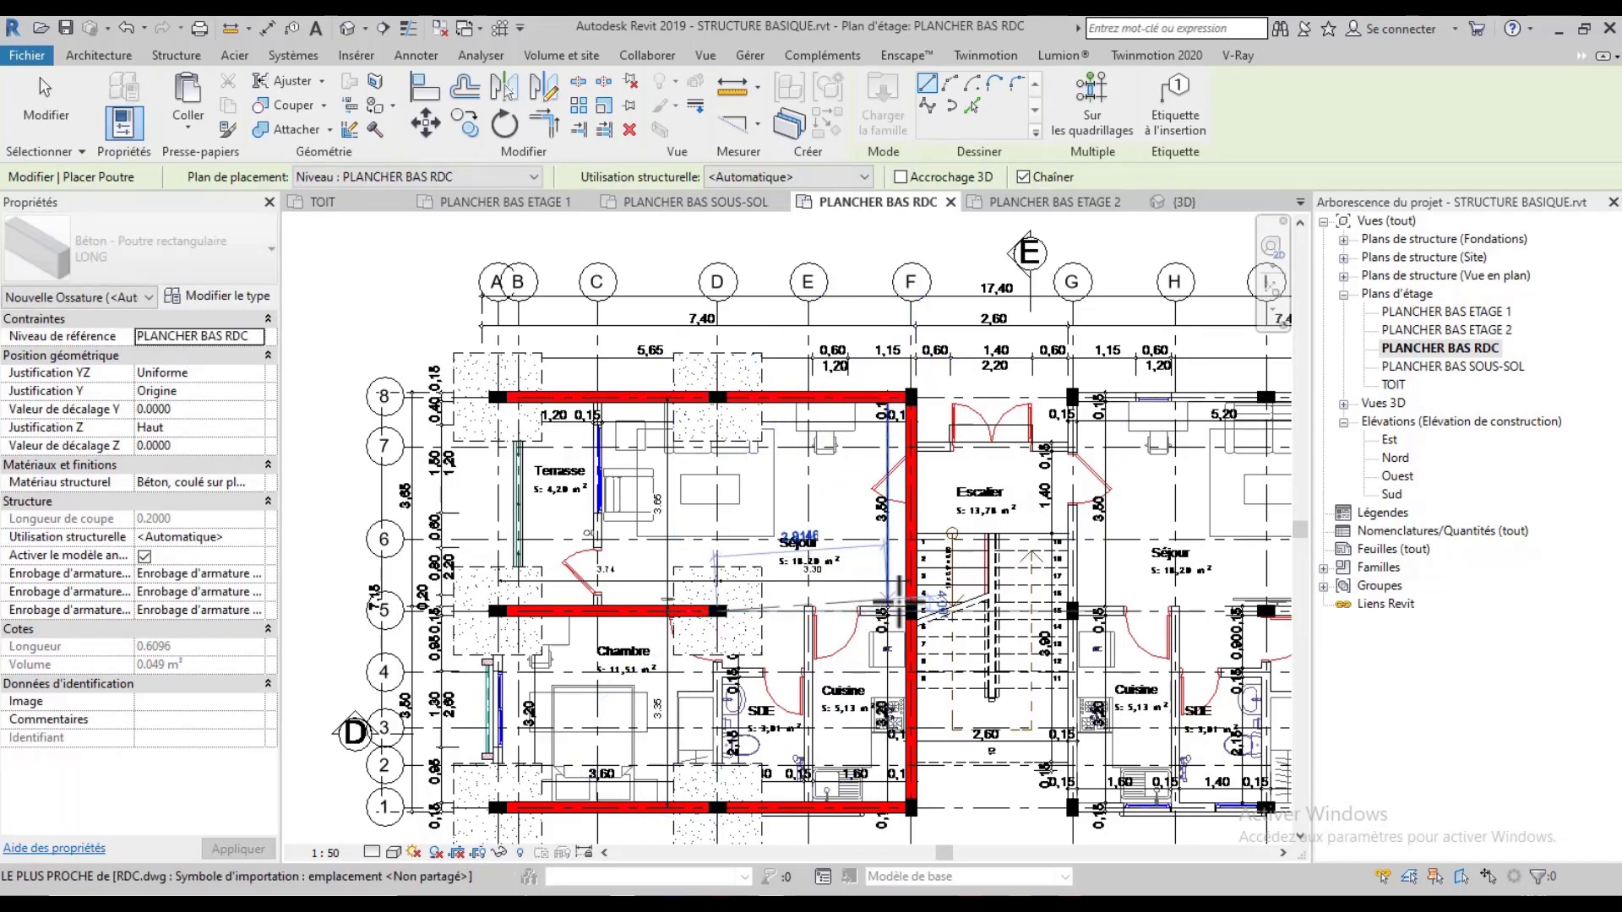
left_click(911, 609)
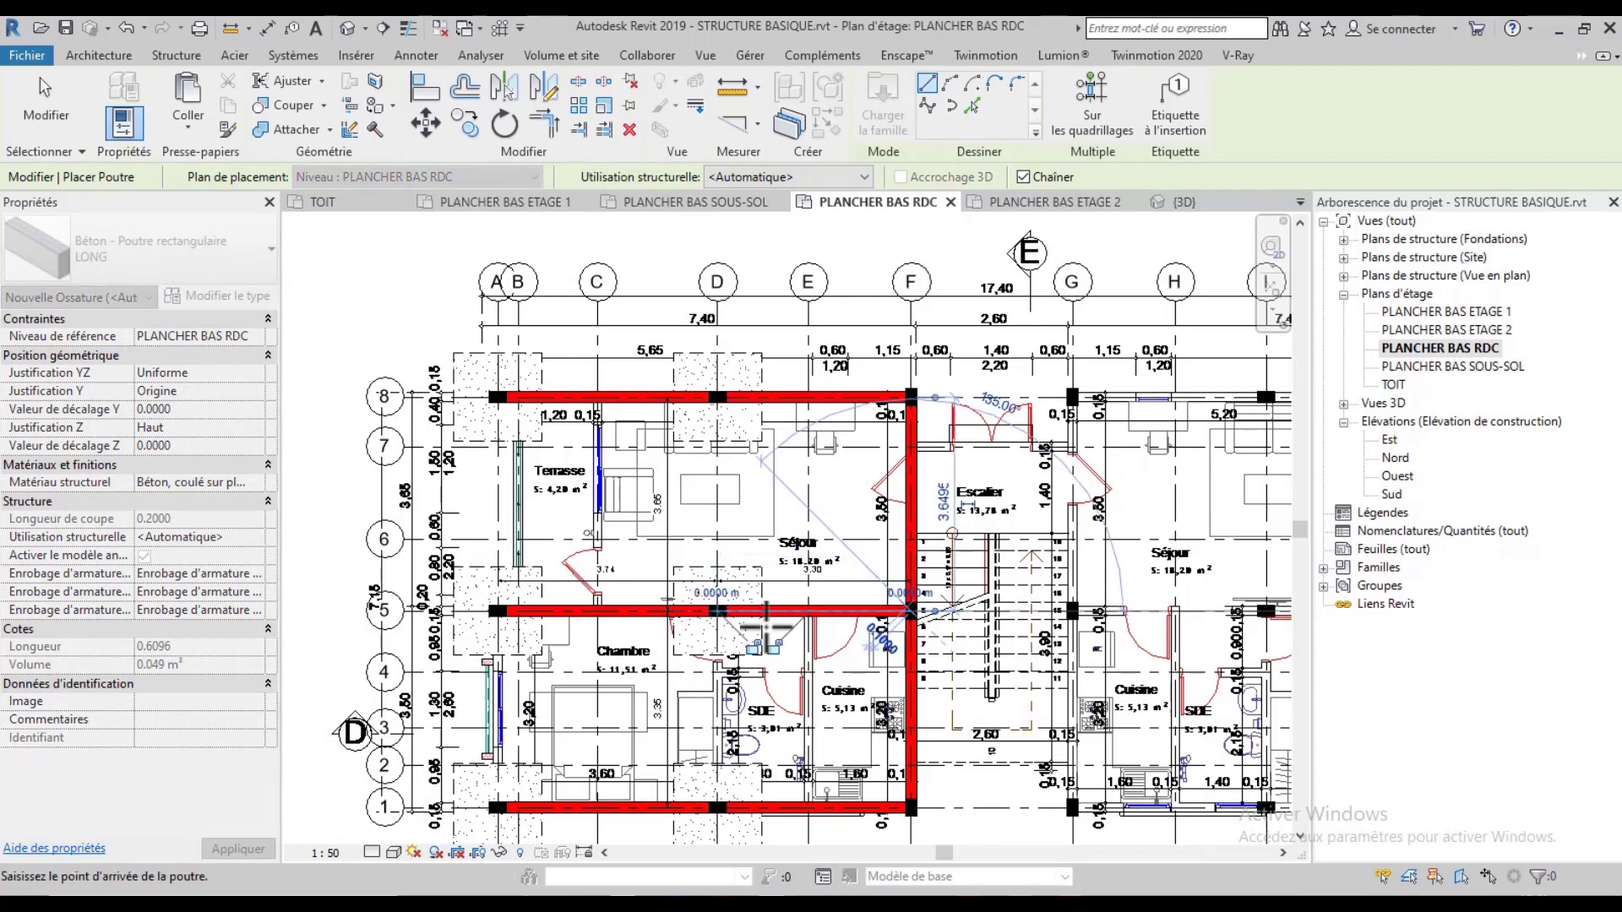
left_click(717, 807)
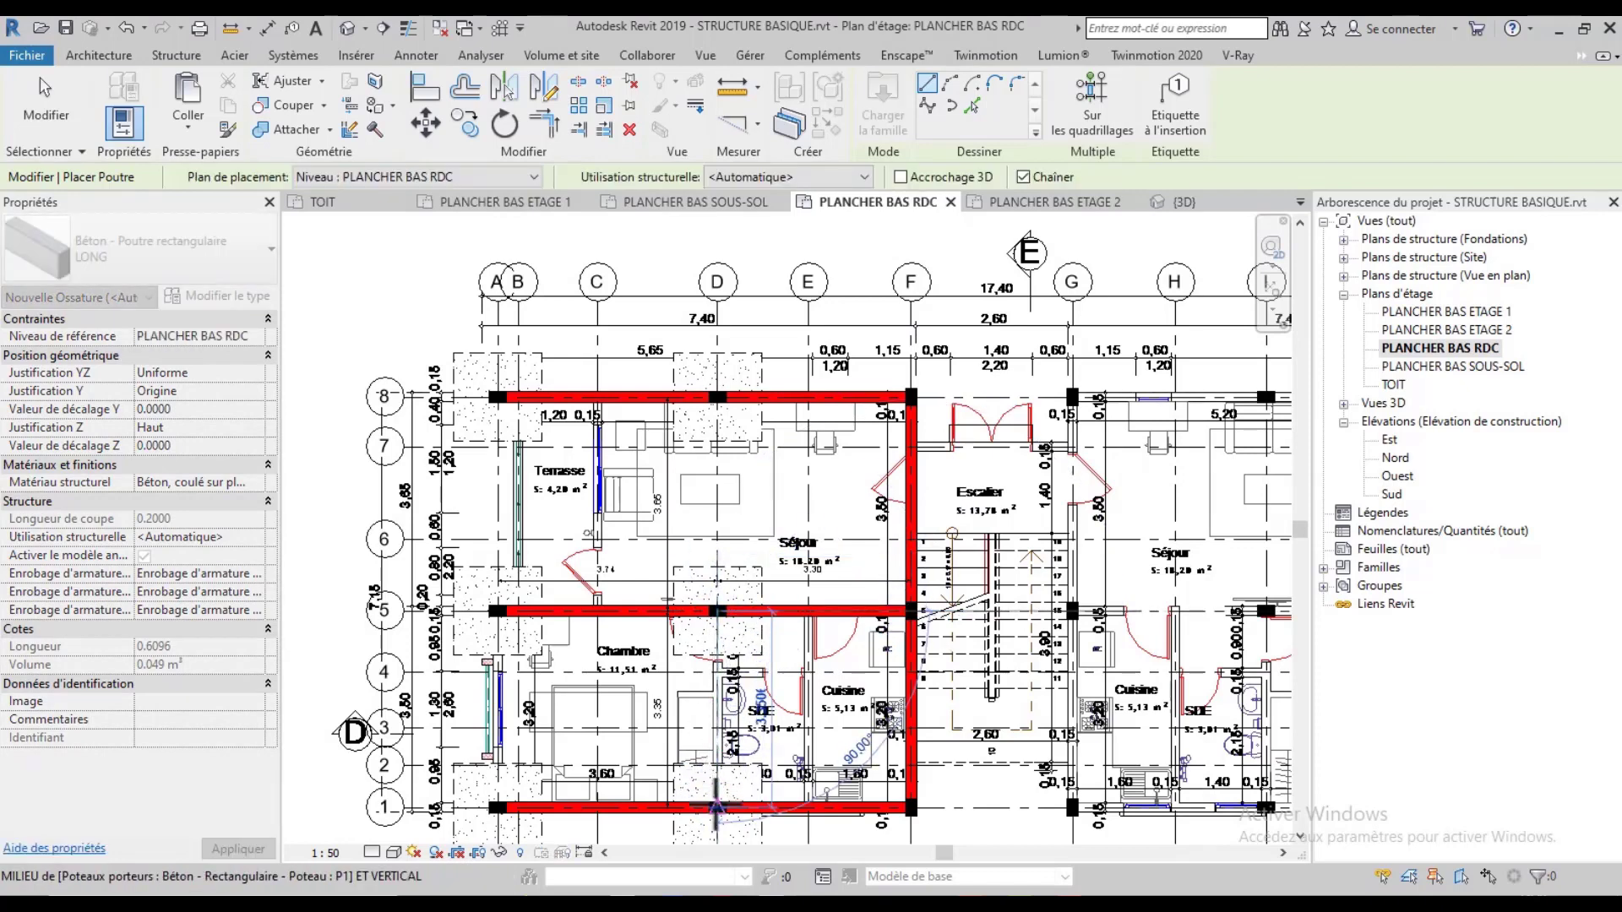
key("Escape")
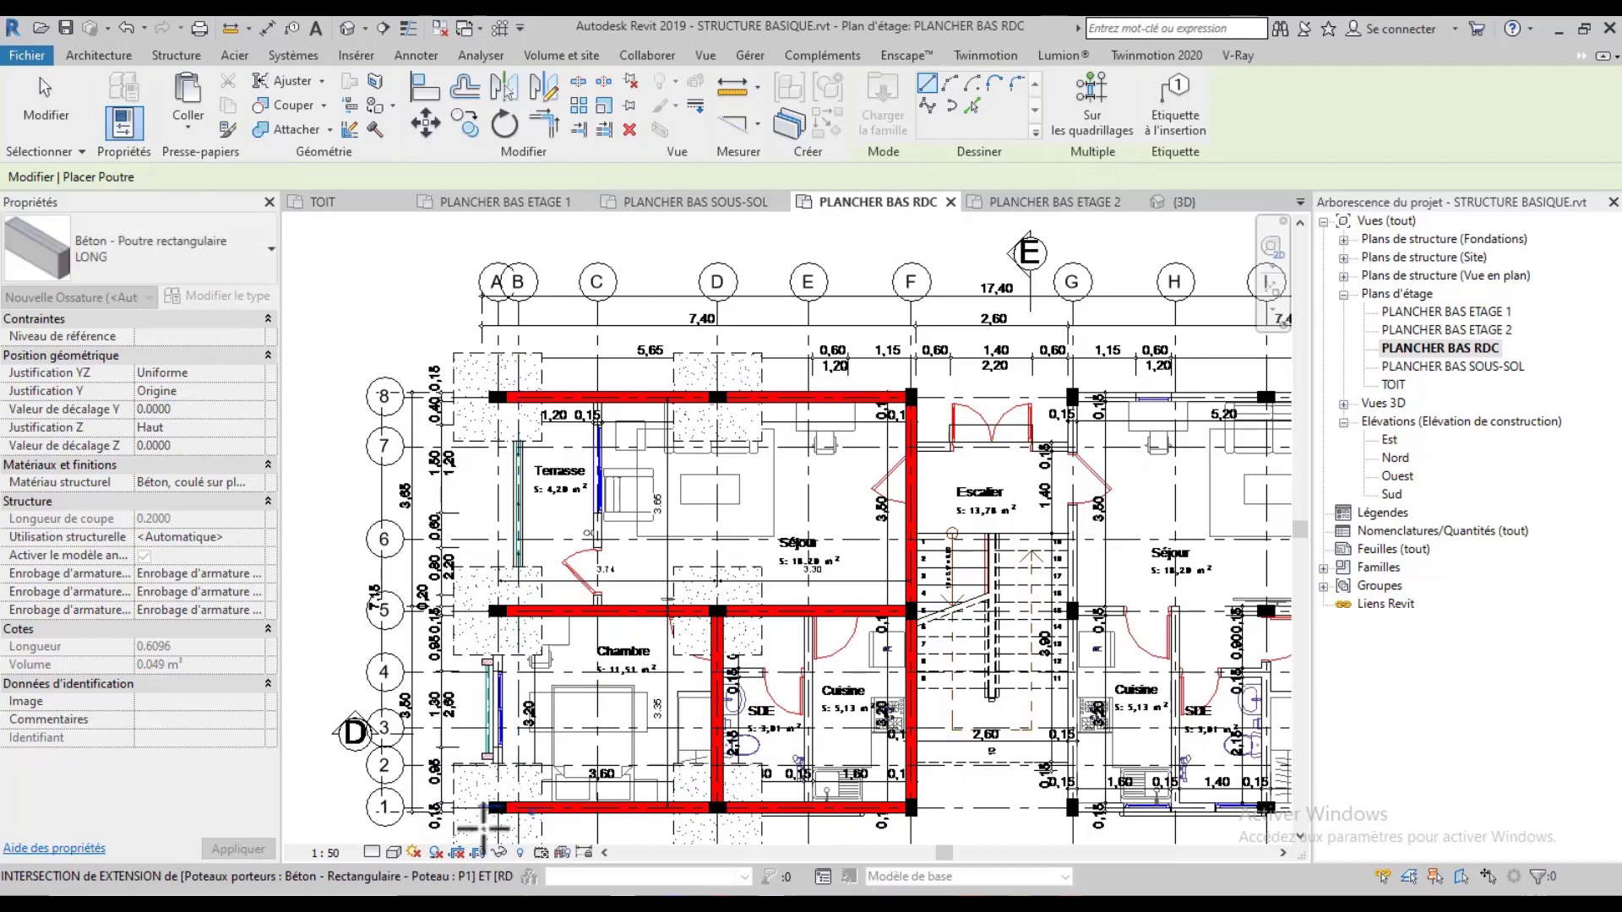
Place a beam along grid A between the columns at grids 1 and 5
scroll(497, 804, "up", 2)
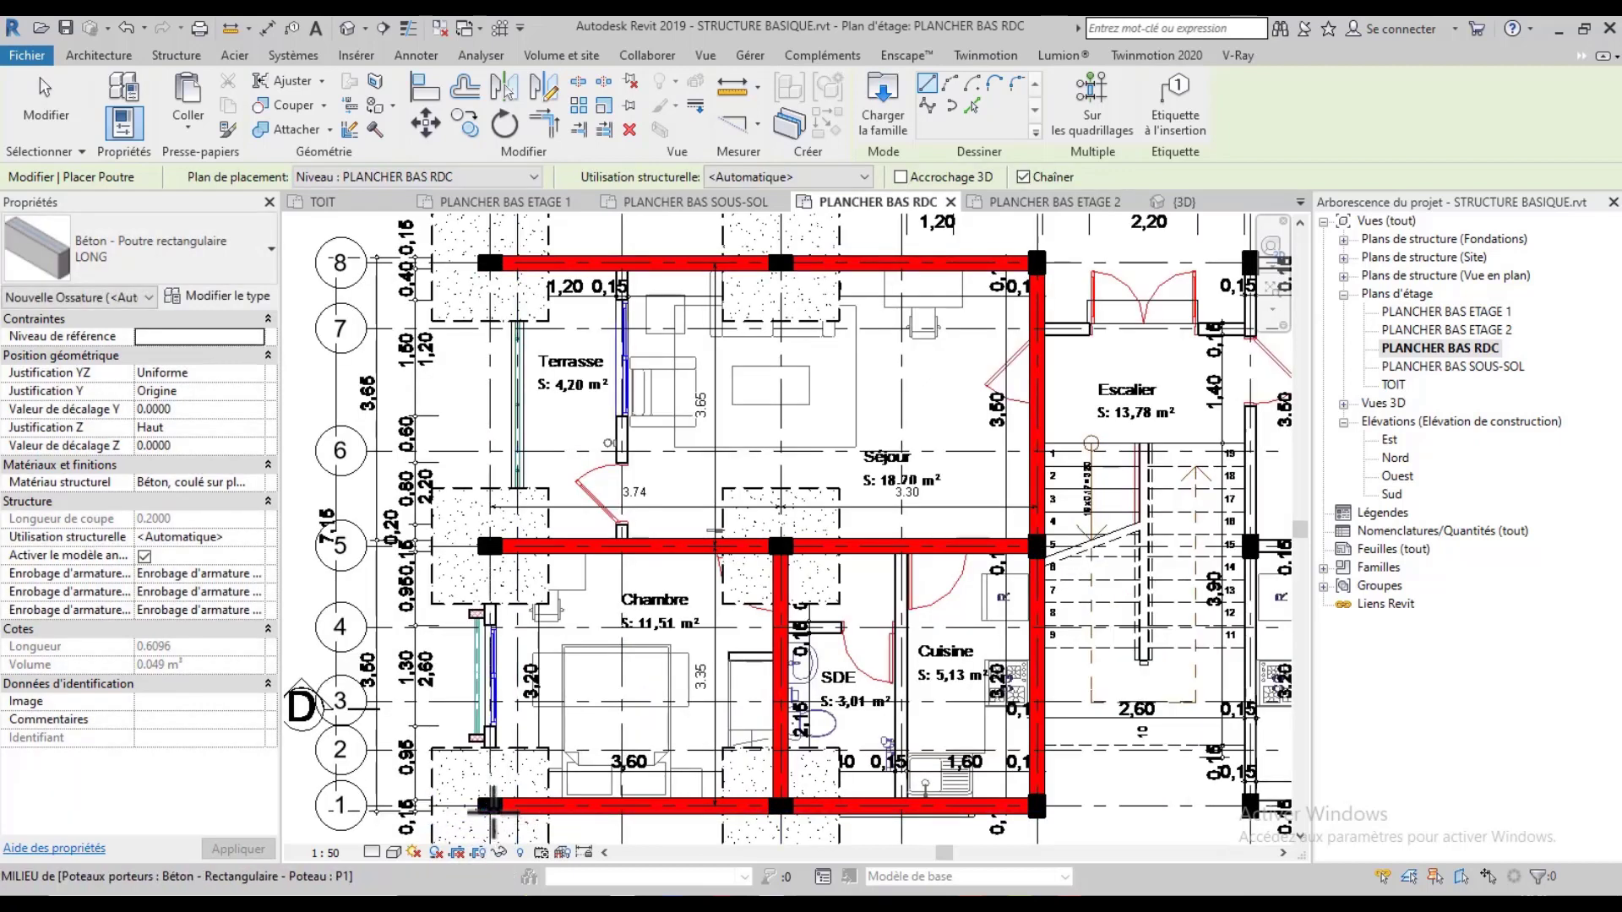
left_click(490, 807)
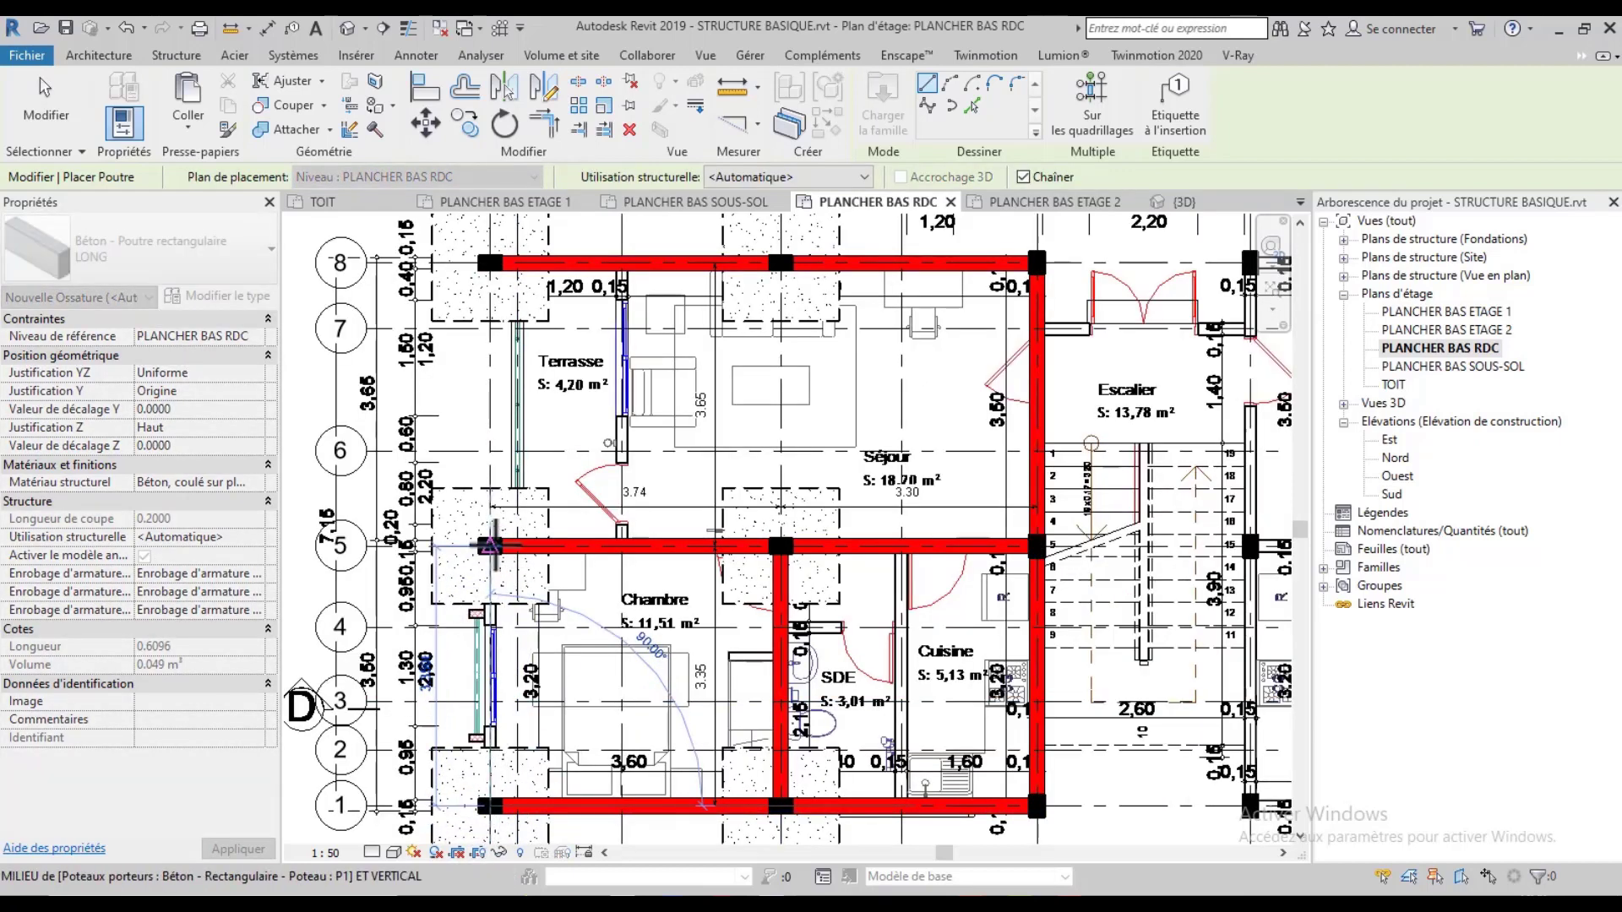
left_click(490, 545)
key("Escape")
key("Escape")
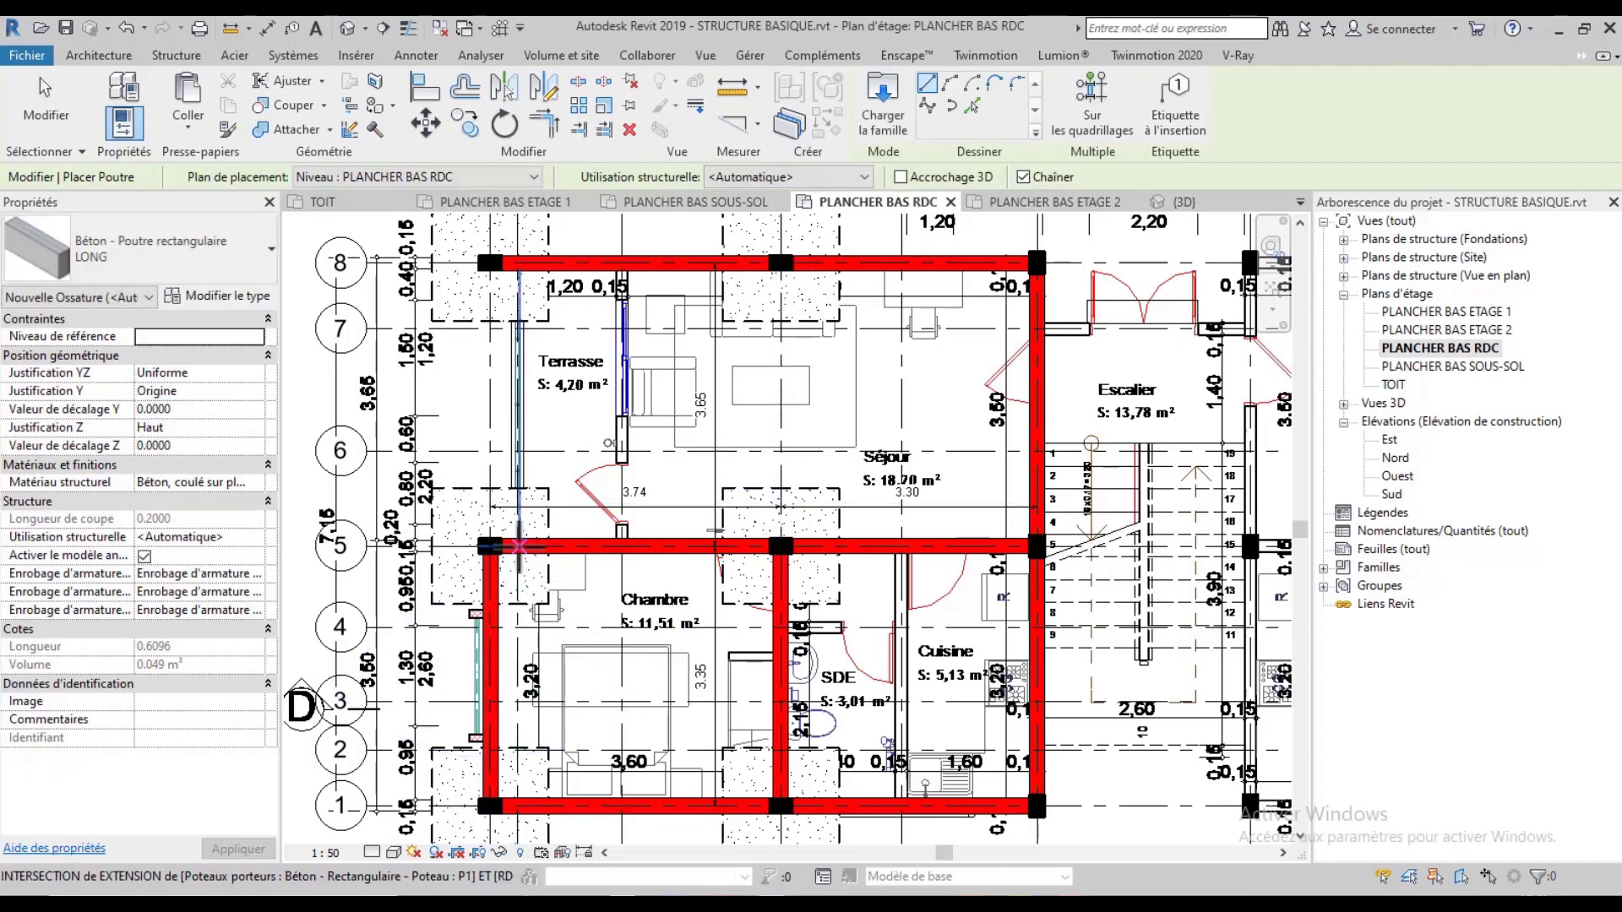
Place beams on both long sides of the Terrasse, along grids B and C between grids 5 and 8
scroll(511, 546, "up", 3)
left_click(524, 545)
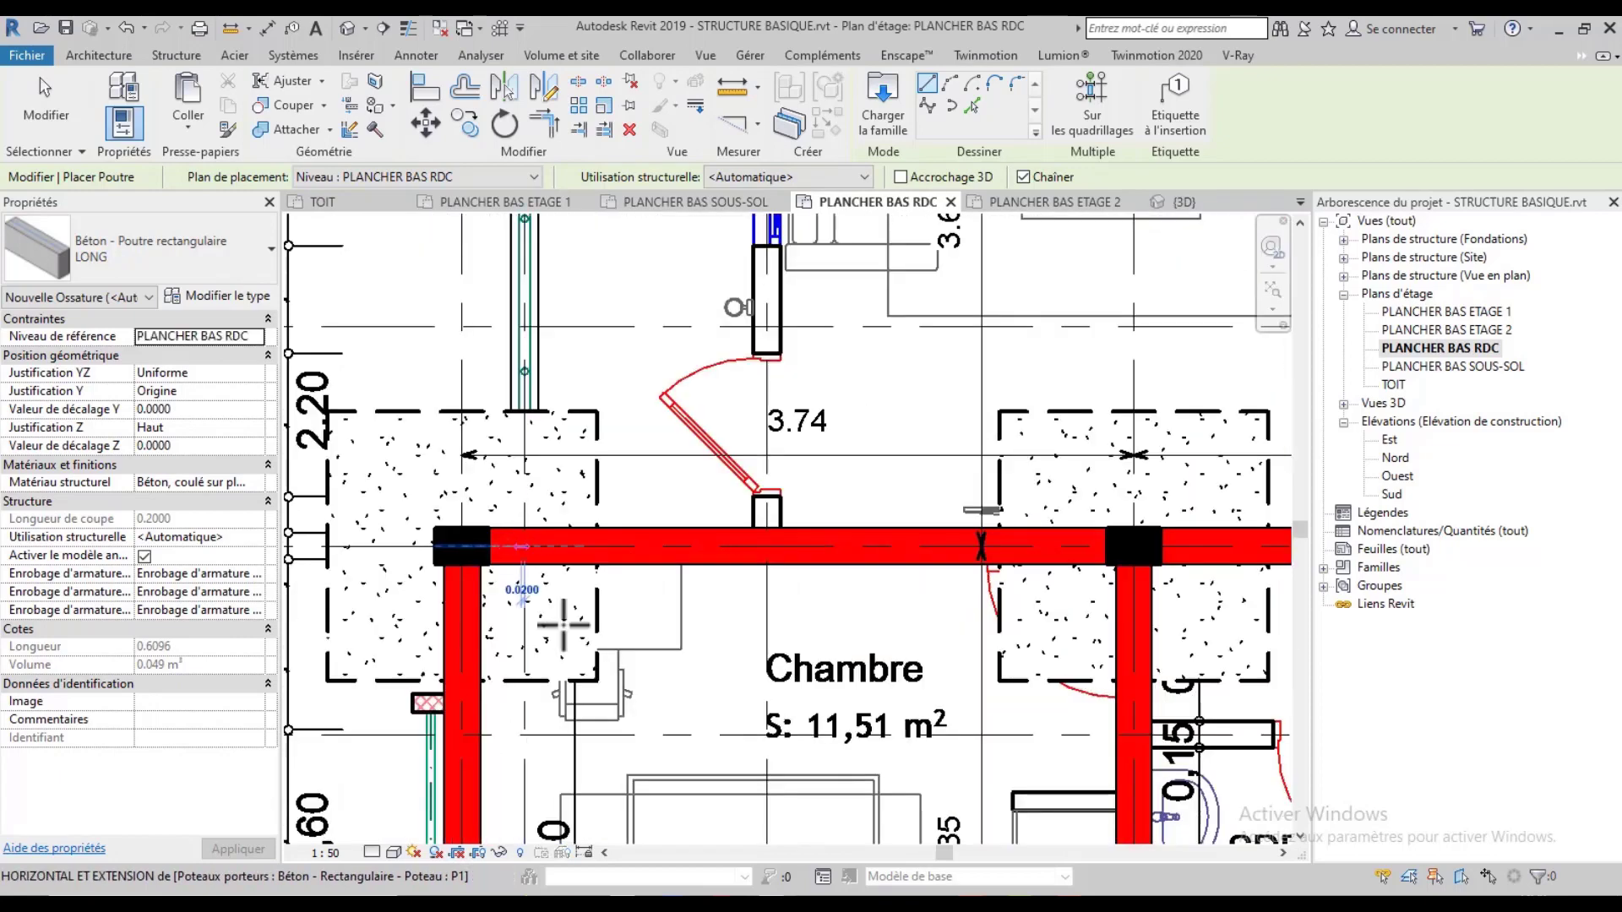
scroll(524, 546, "down", 4)
left_click(555, 291)
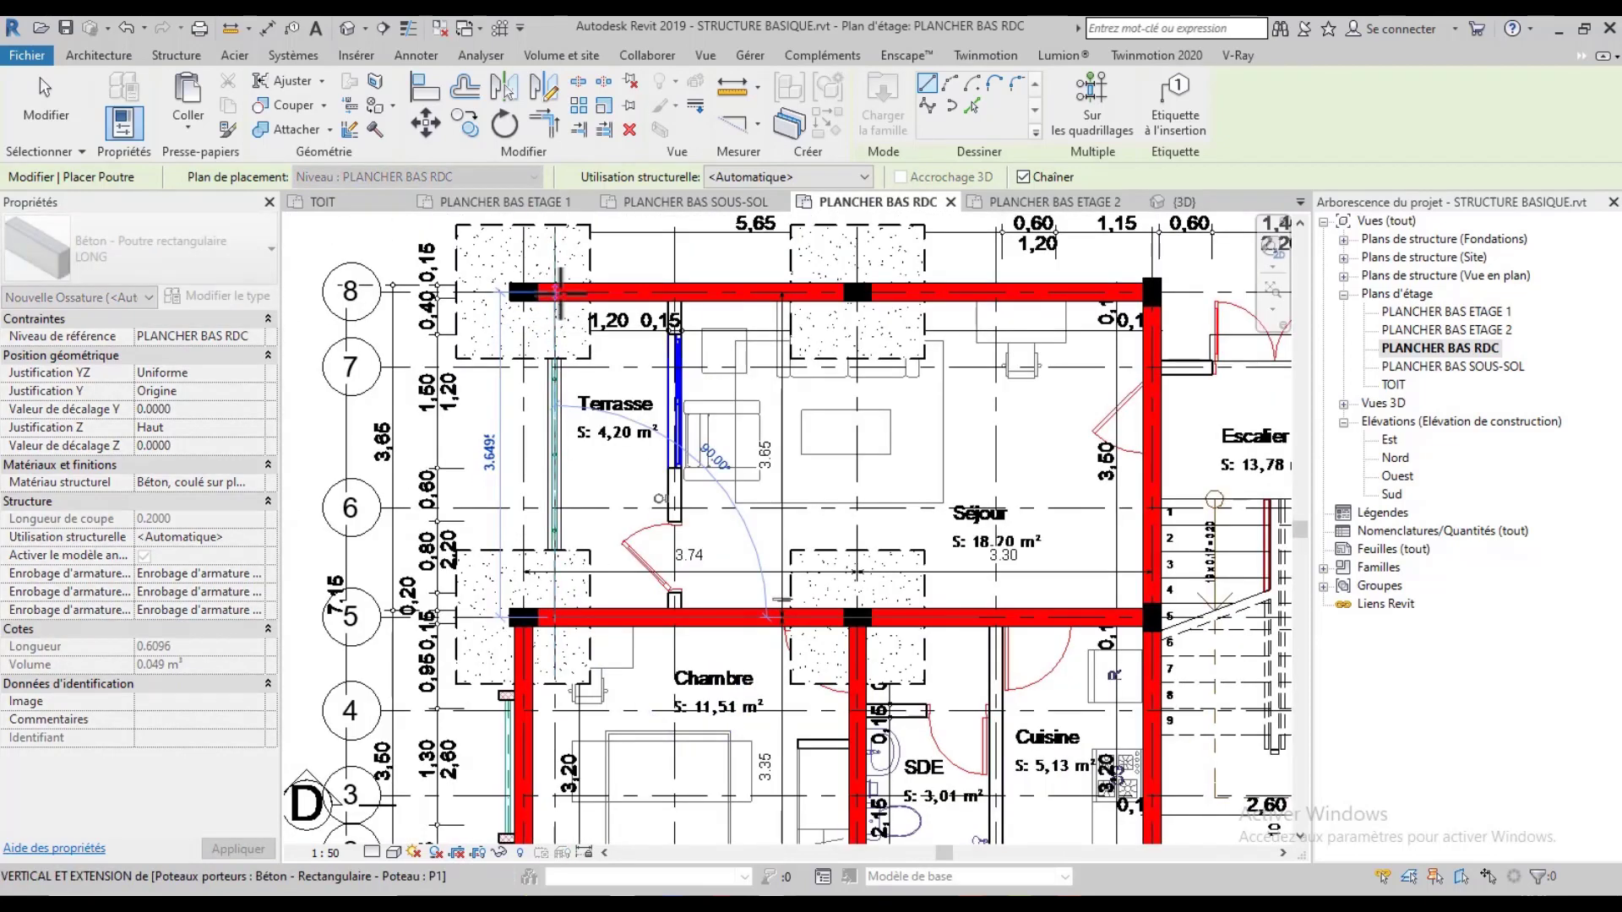
left_click(673, 291)
left_click(673, 618)
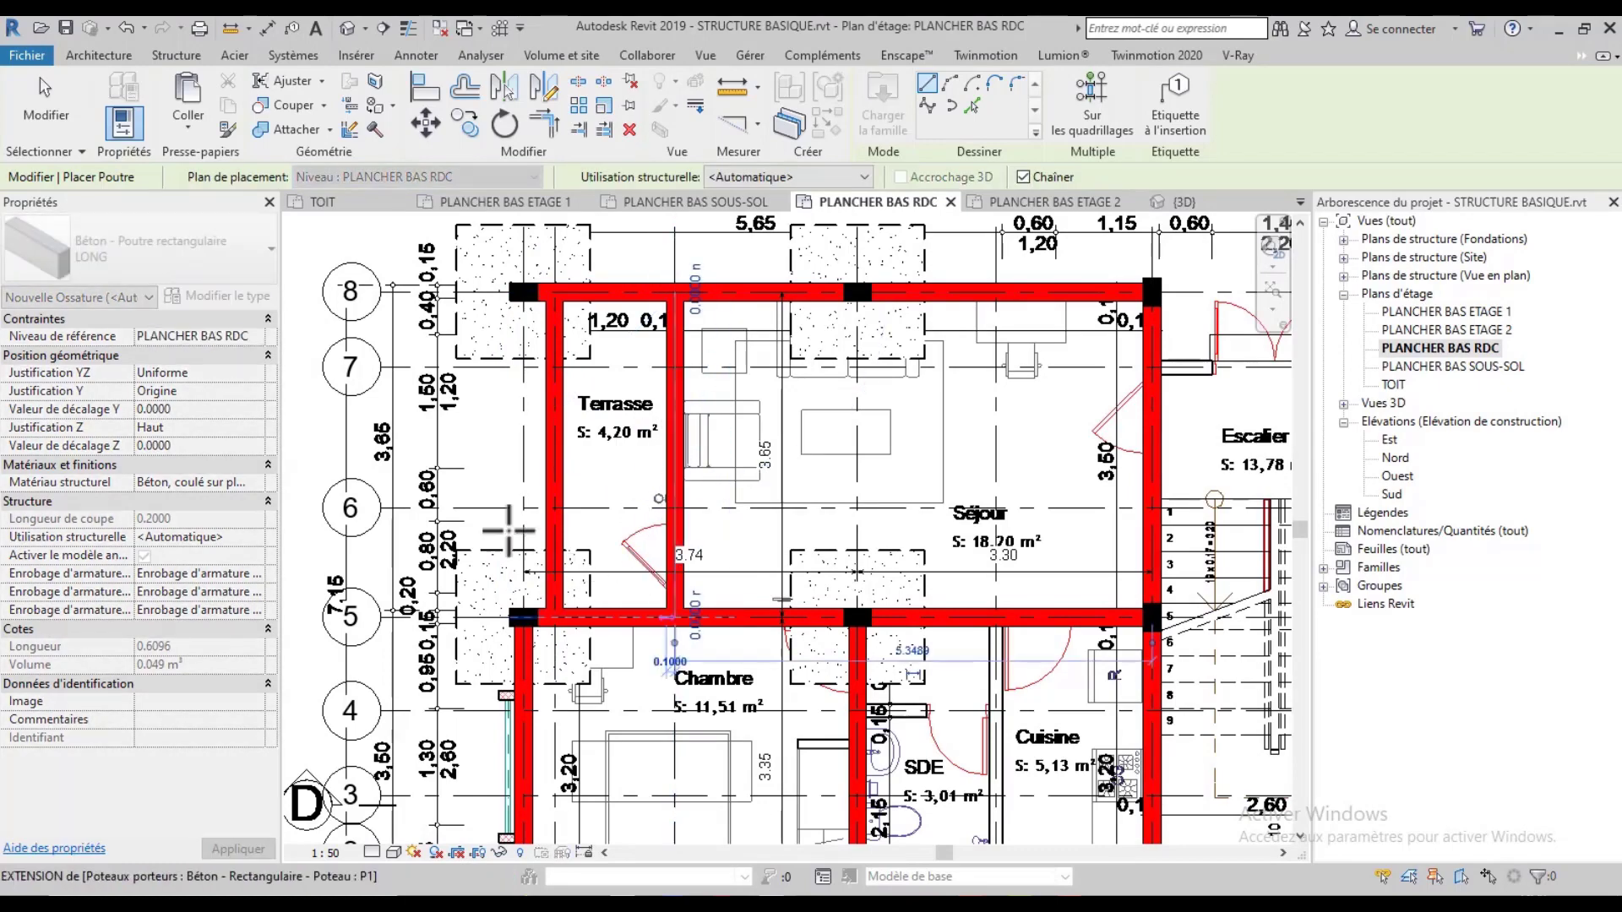
Check the beam layout between grids F and G in PLANS ARCHITECTURAUX.pdf in Nitro Pro, and return to the Revit floor plan
scroll(408, 459, "down", 3)
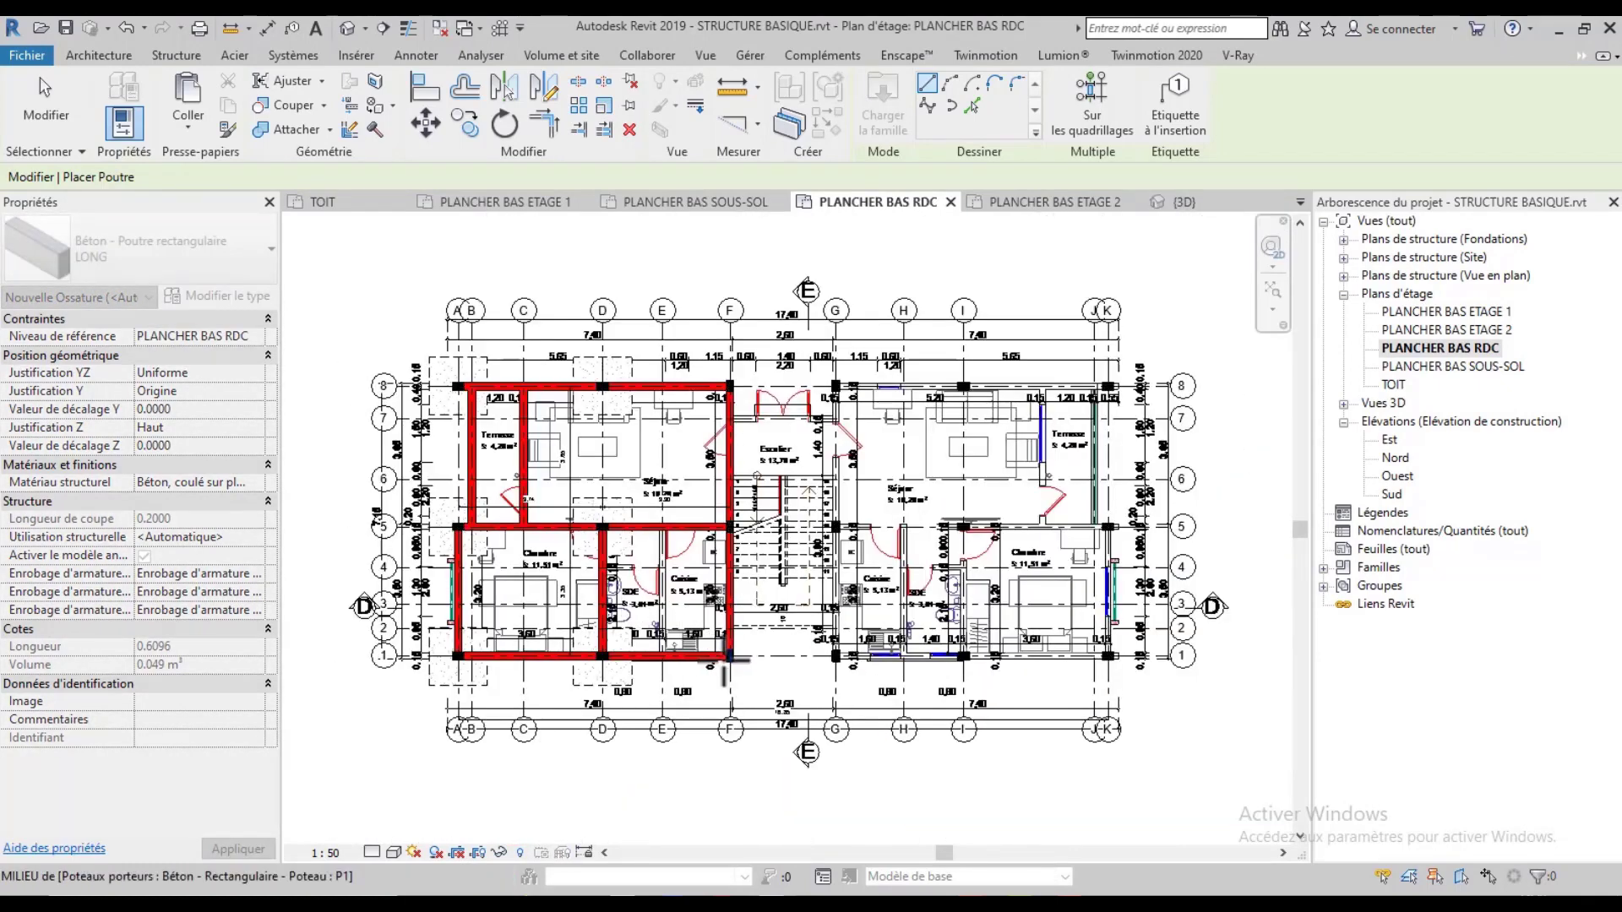
scroll(726, 659, "up", 2)
scroll(876, 609, "up", 2)
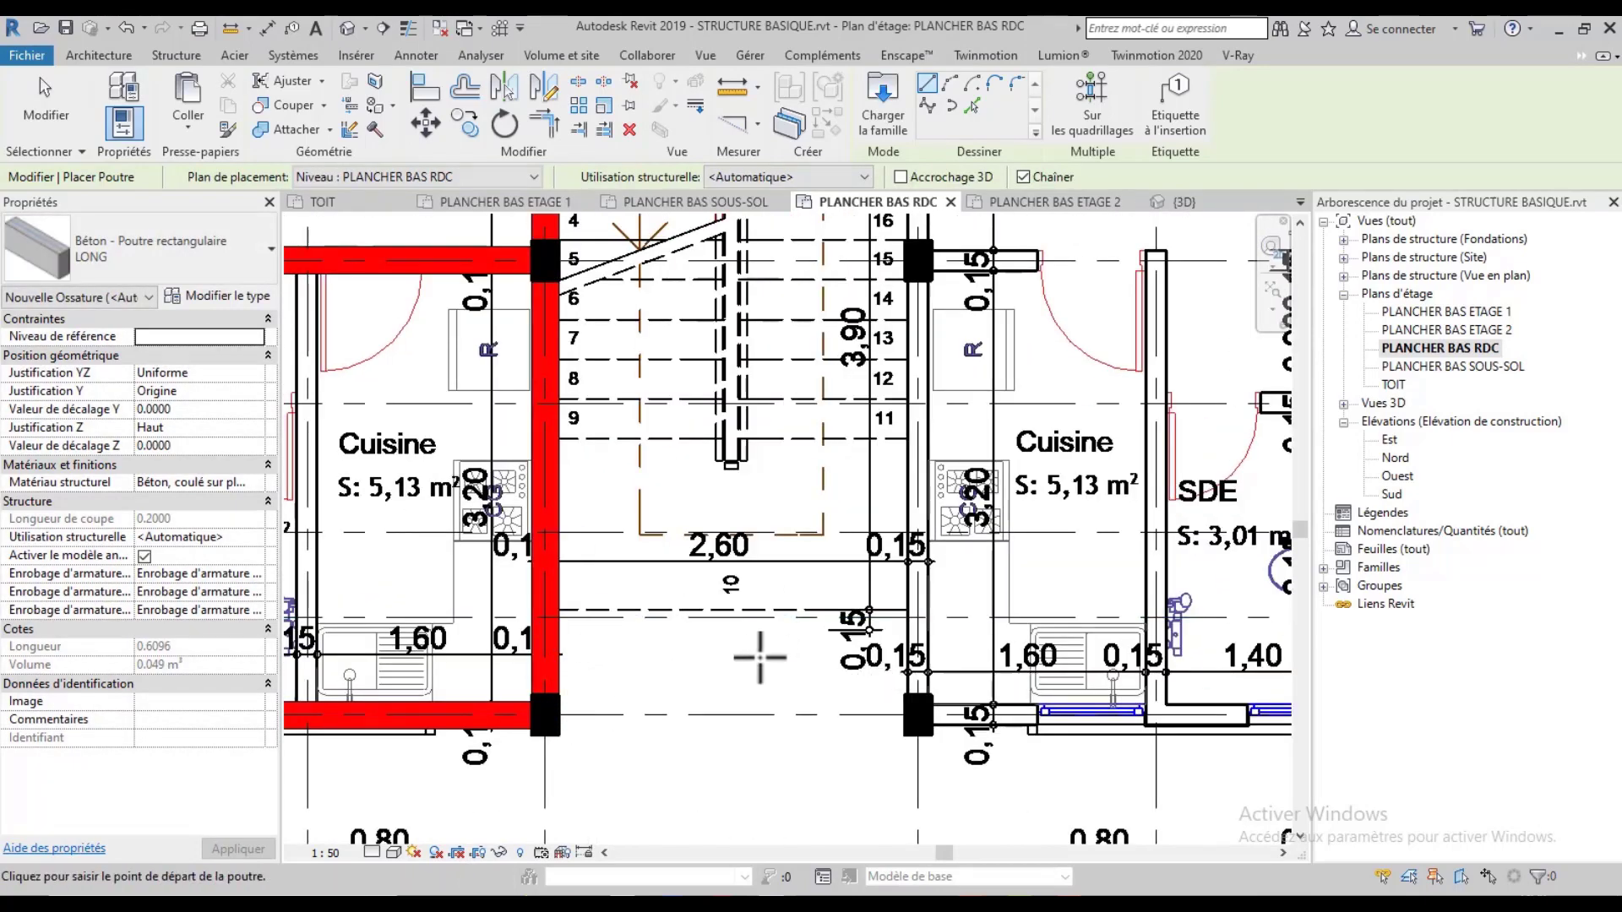
scroll(760, 658, "down", 2)
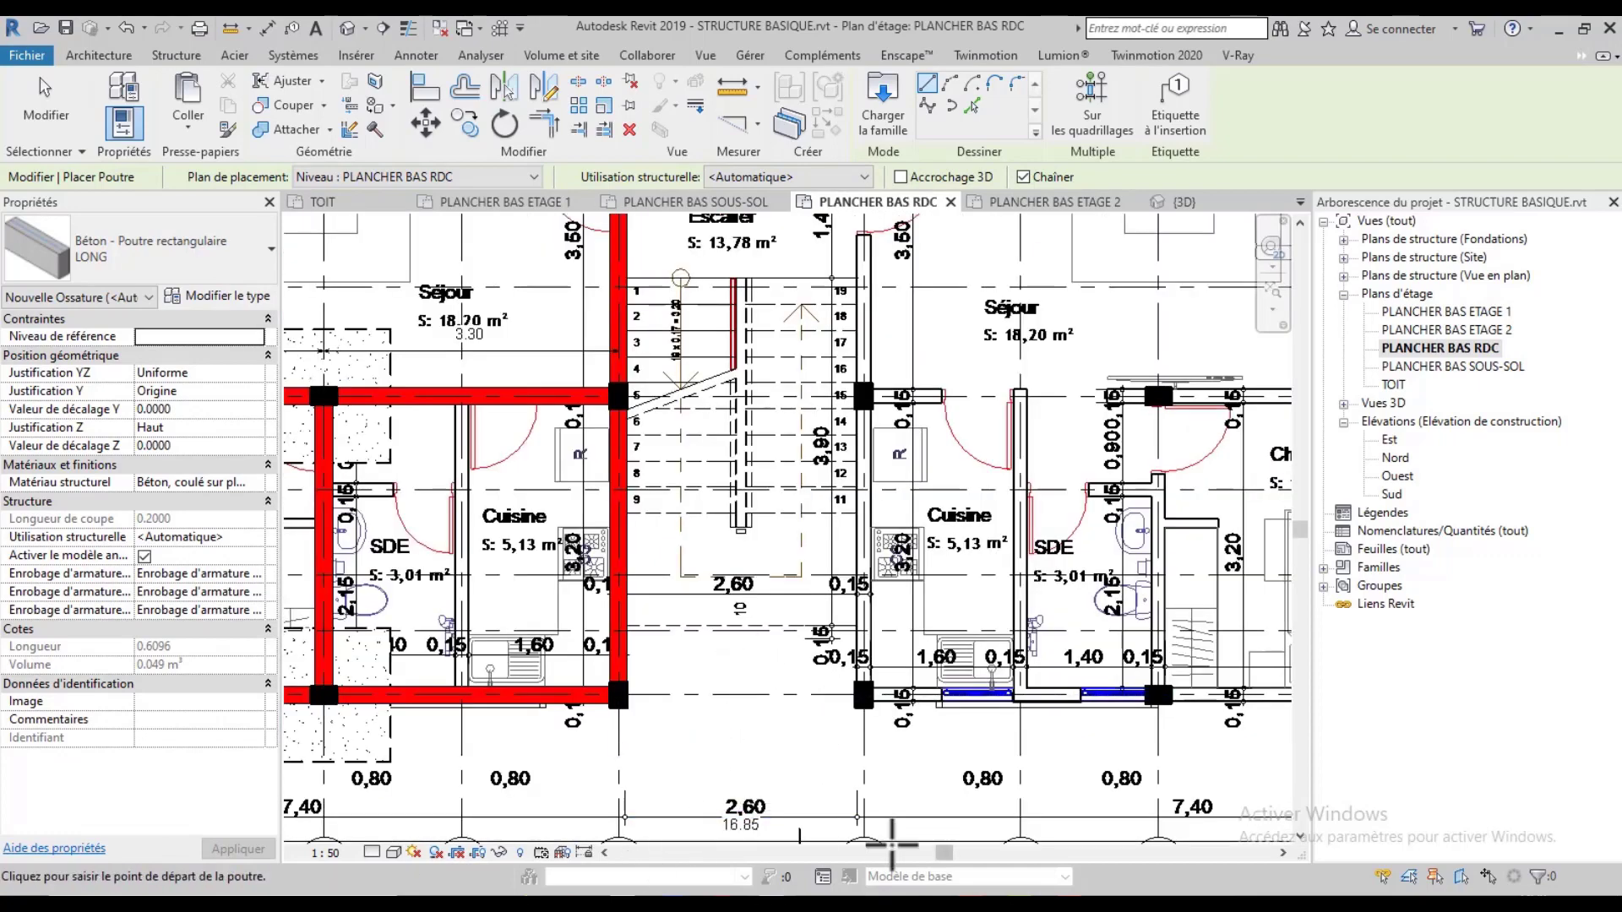
scroll(771, 707, "down", 2)
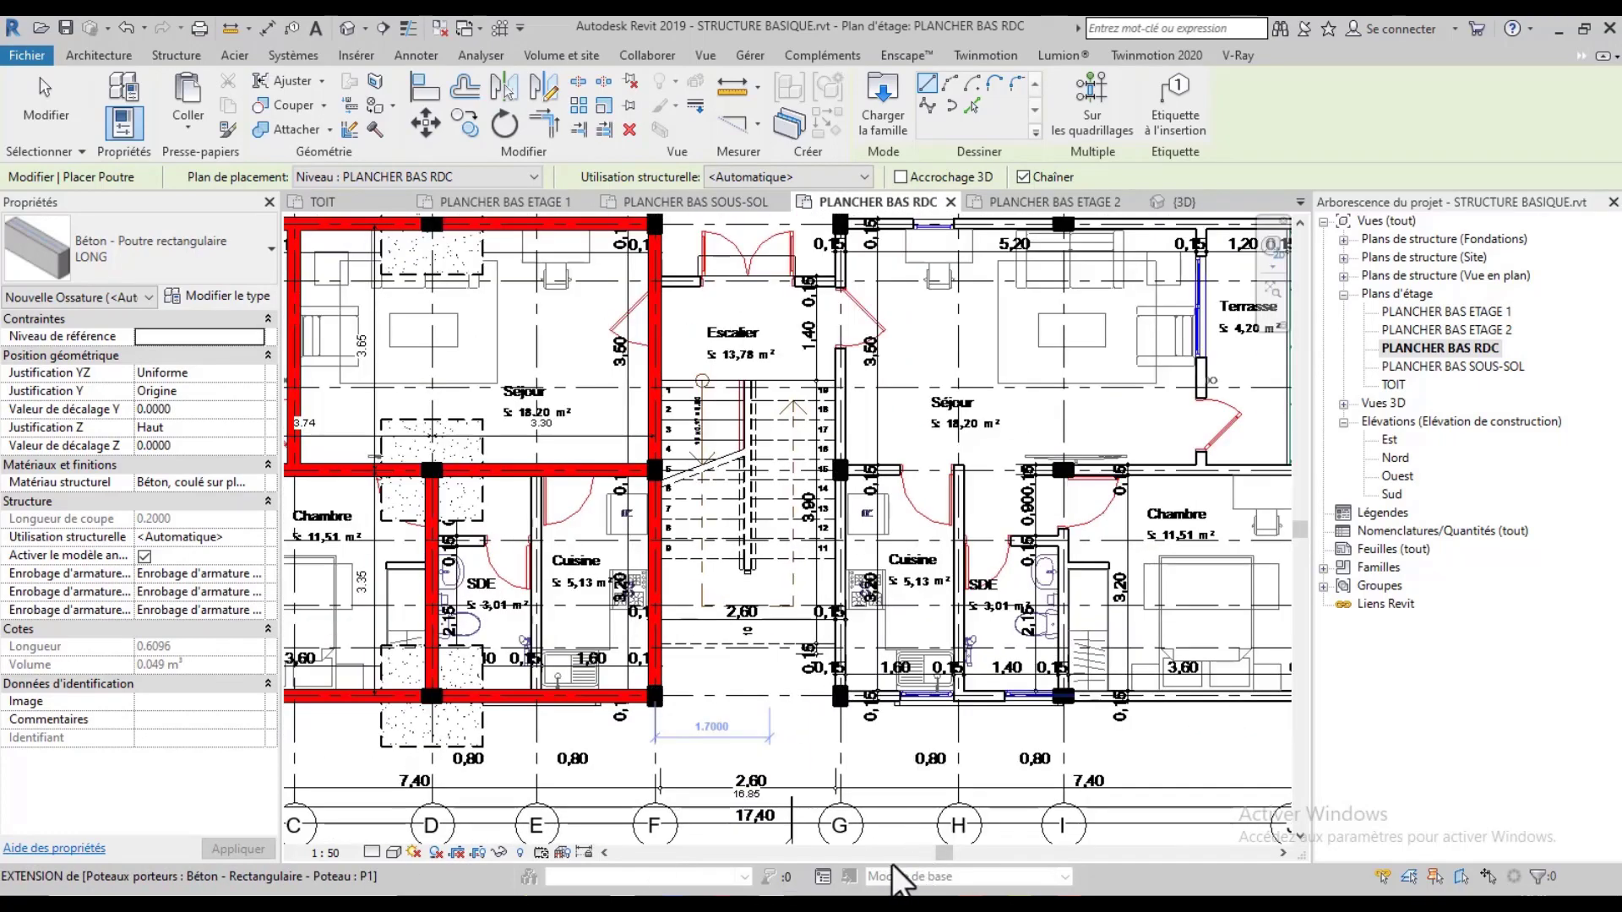
left_click(933, 898)
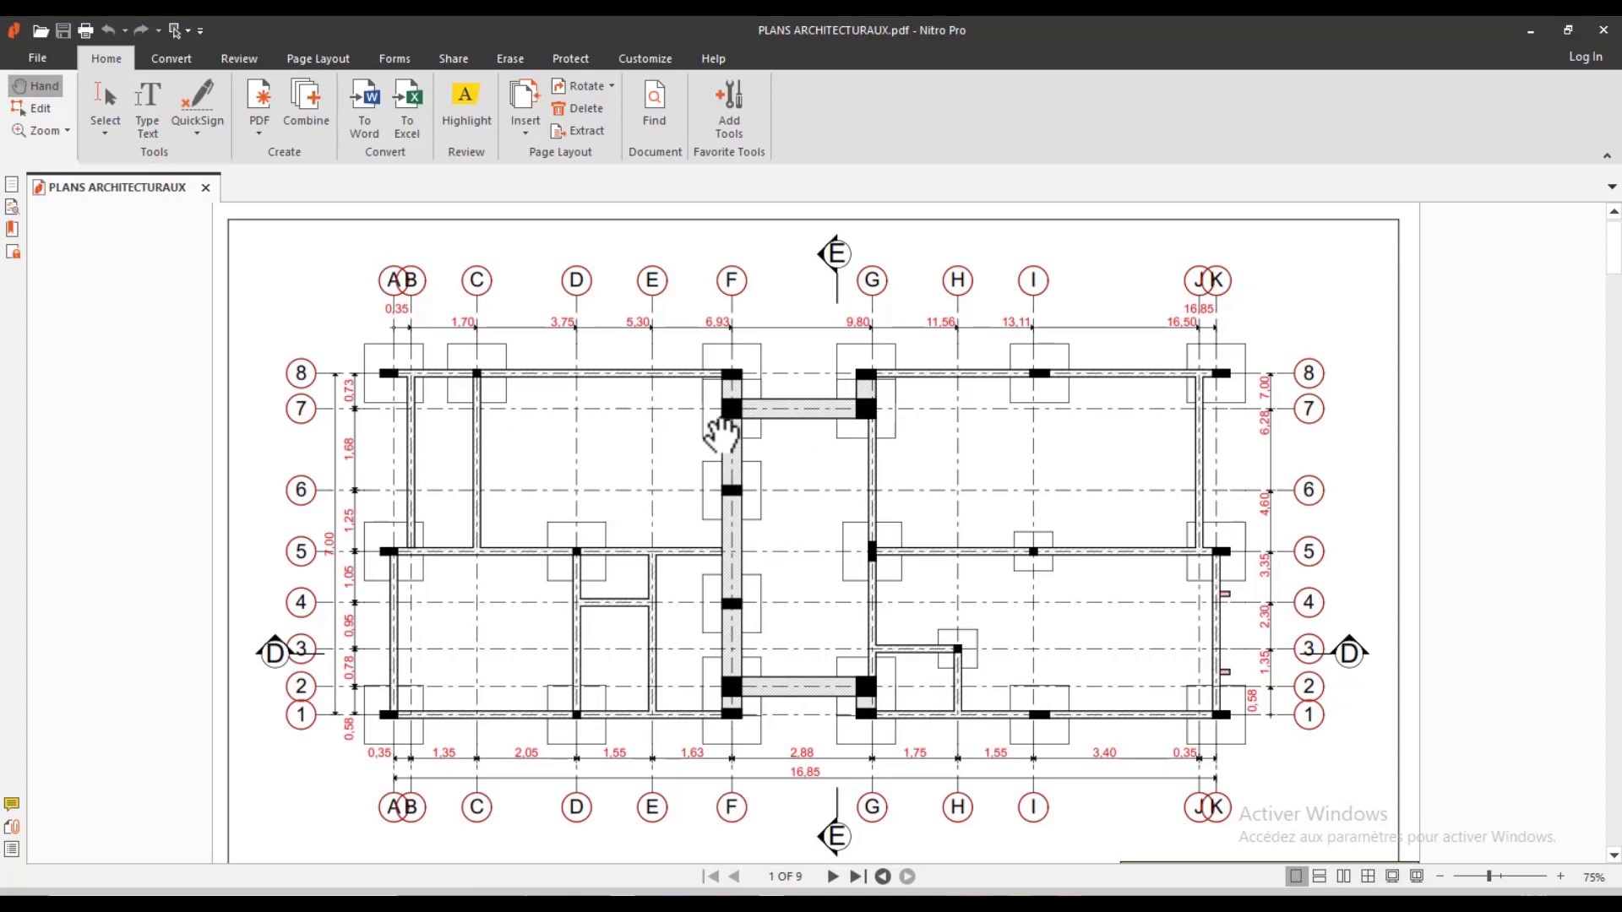
key("alt+Tab")
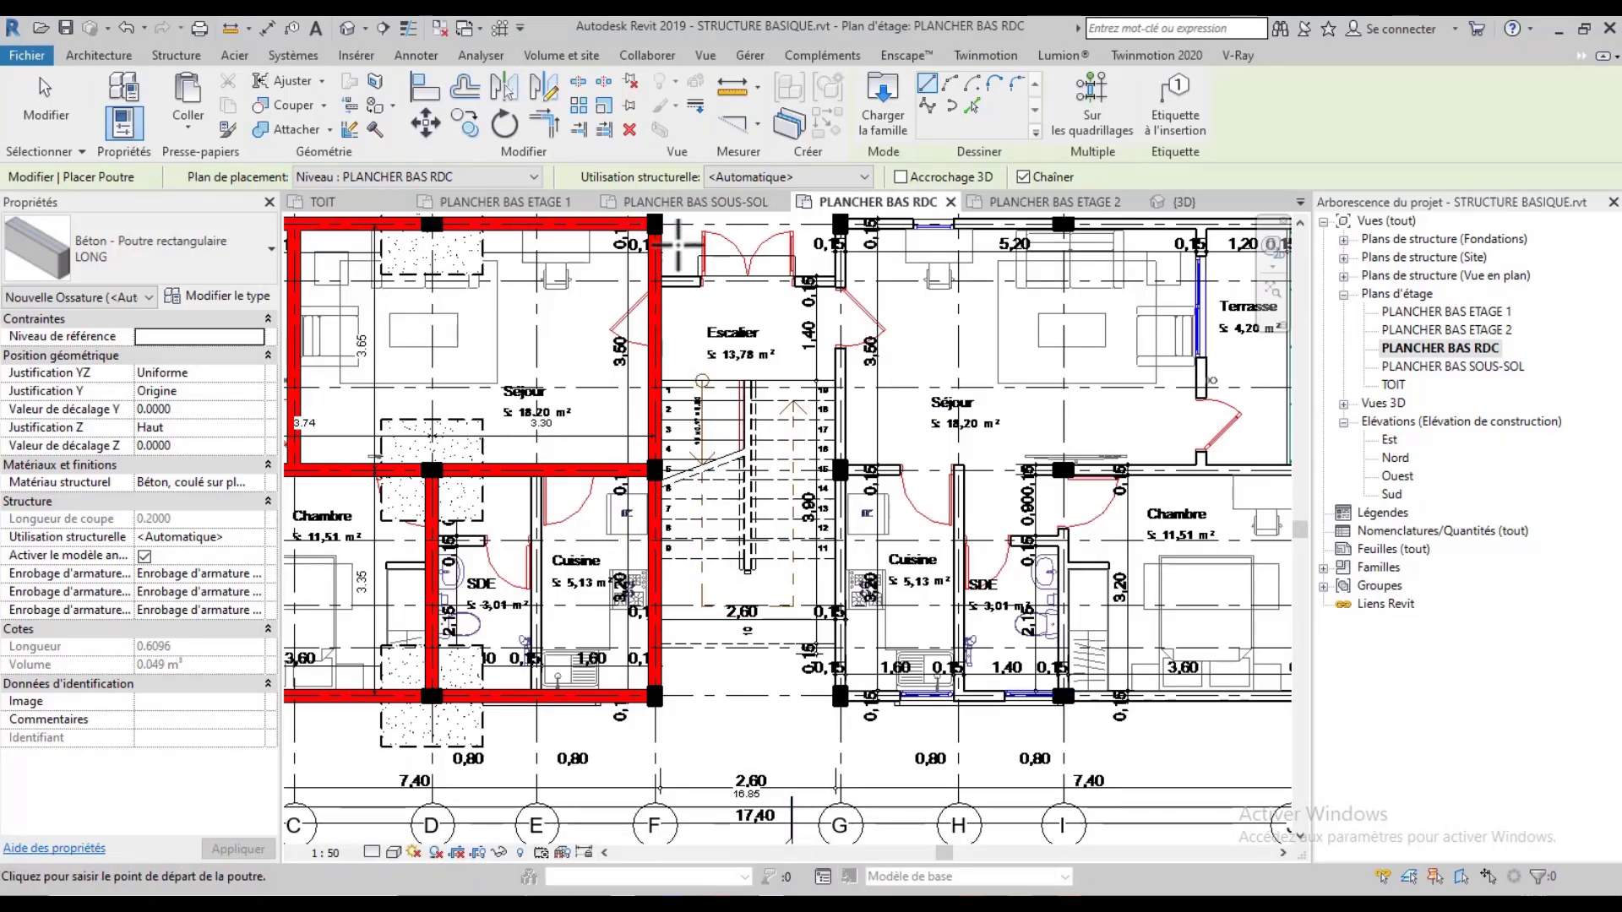
Place a beam across the stairwell along grid 7, between grids F and G
middle_click_drag(716, 283, 748, 383)
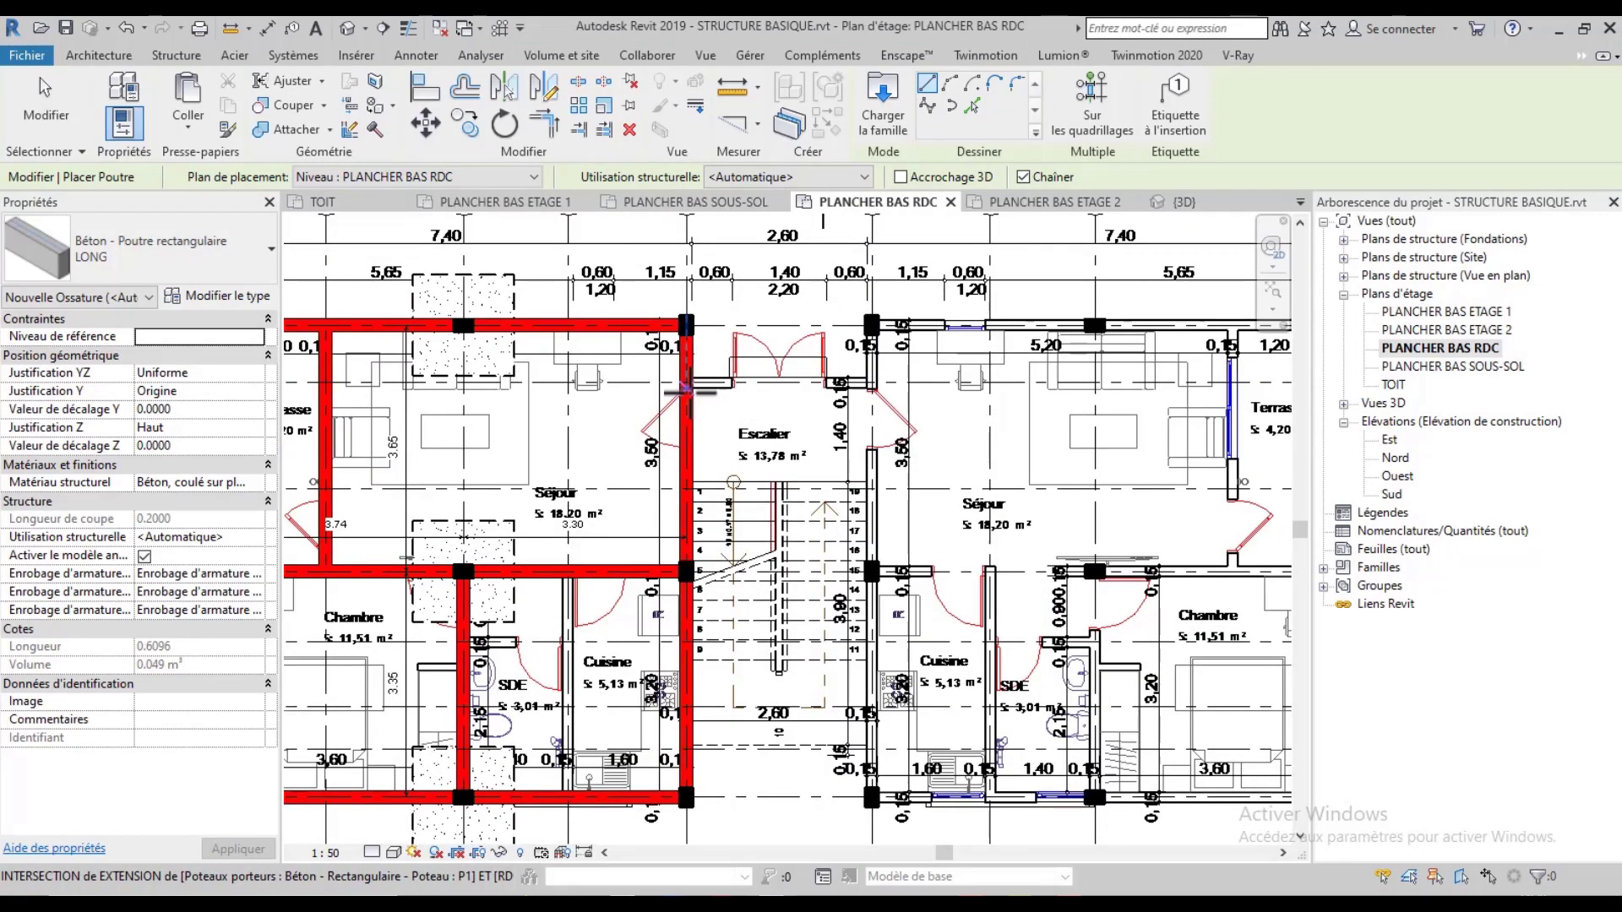
left_click(685, 377)
scroll(685, 378, "up", 2)
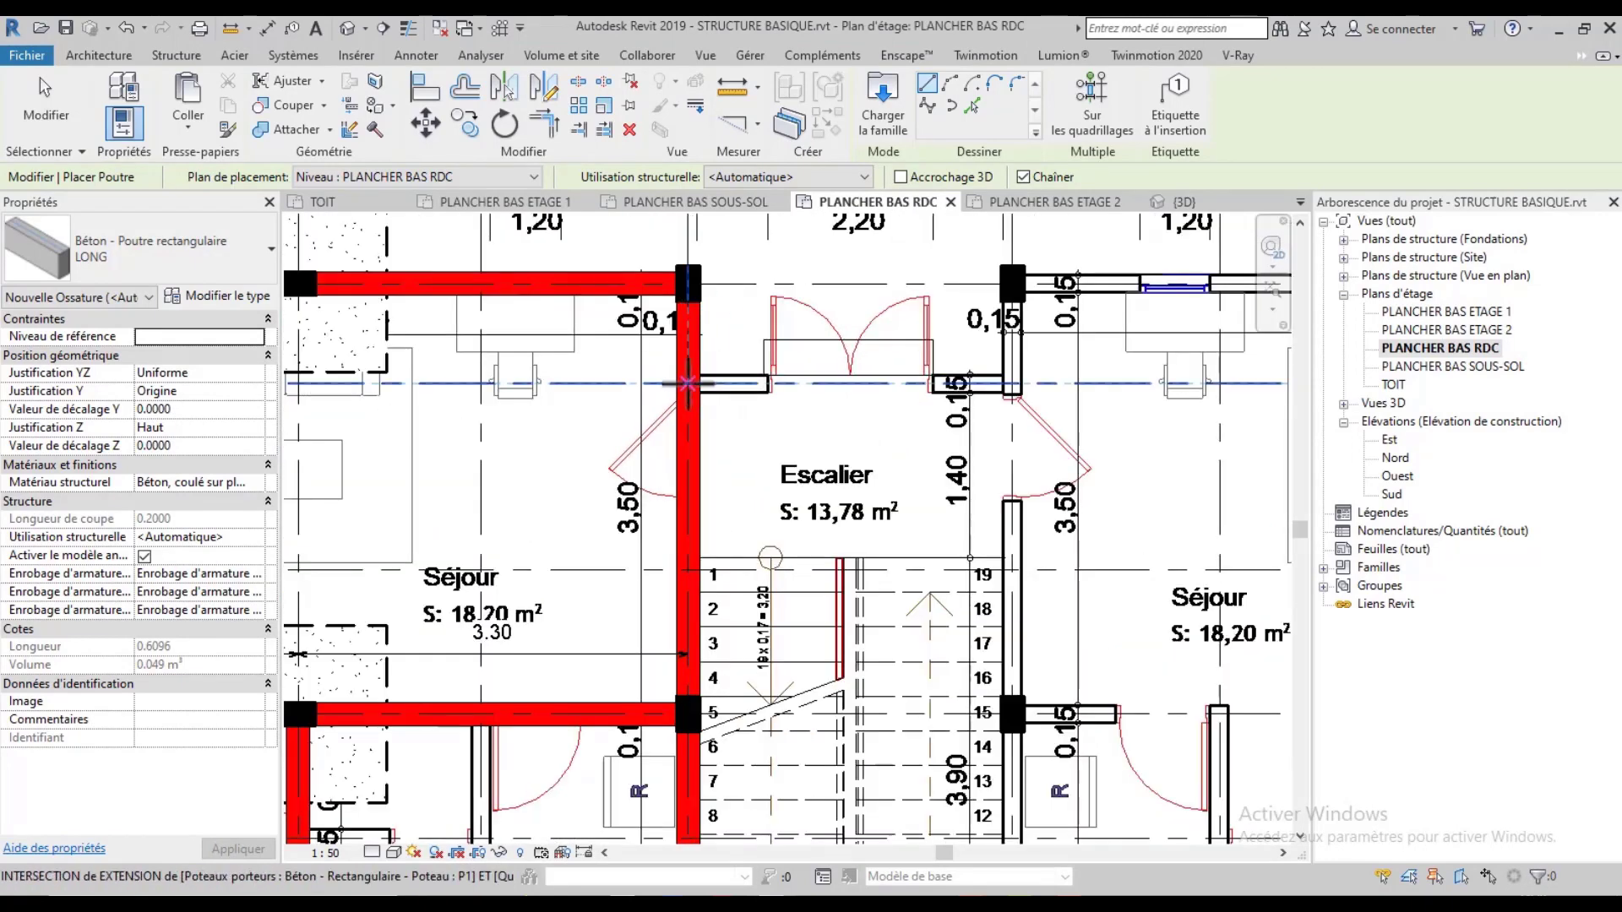
left_click(1011, 381)
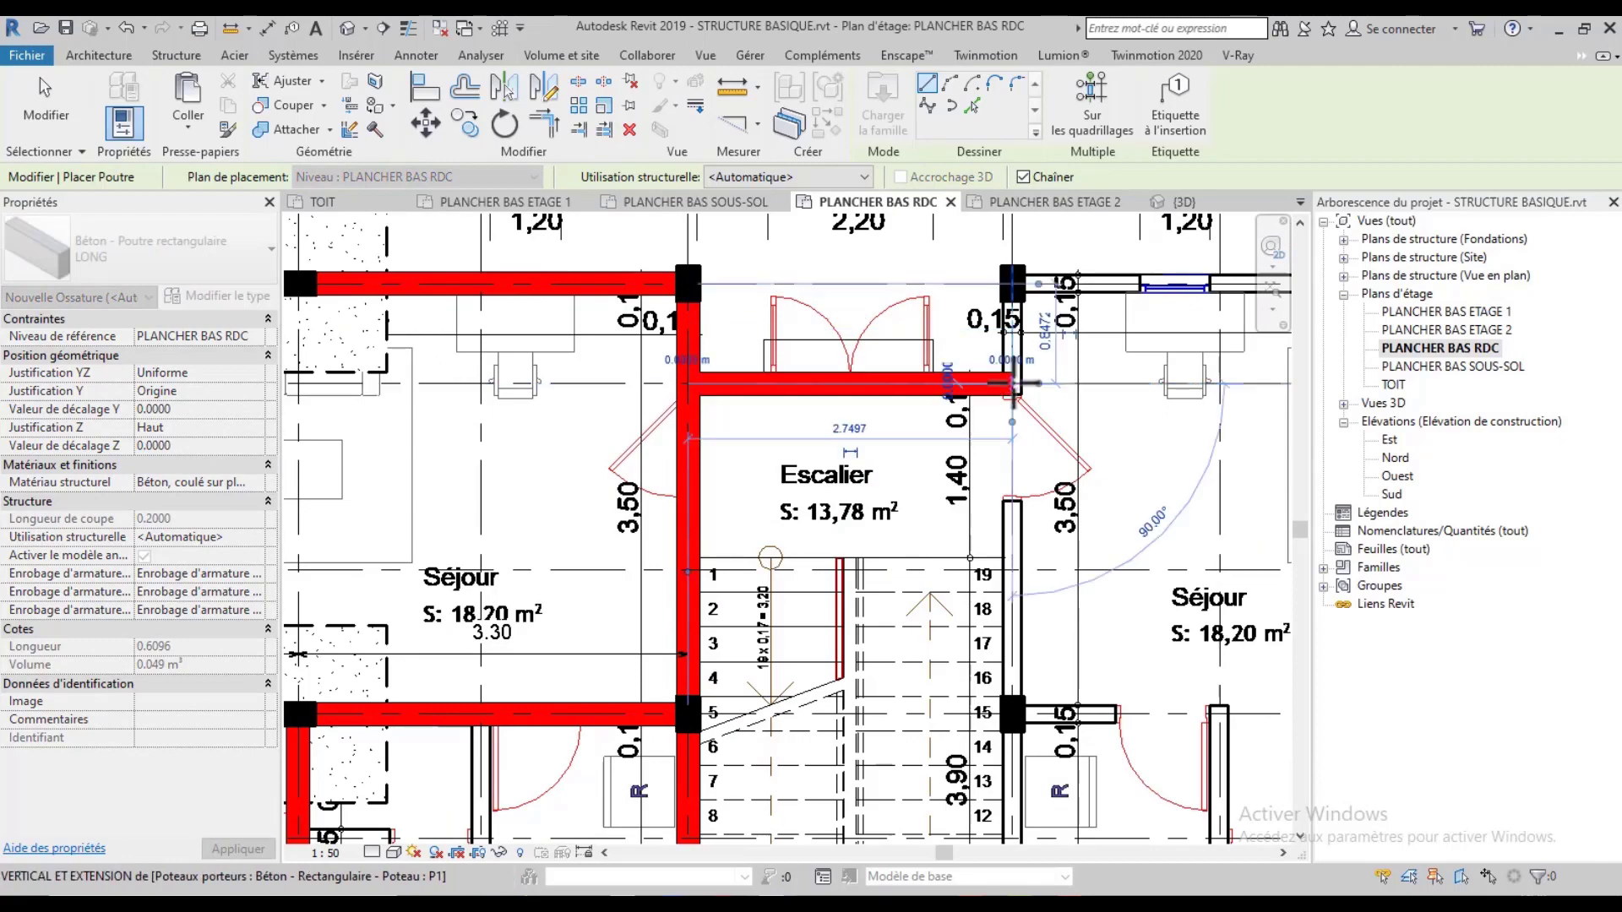
middle_click_drag(838, 523, 765, 345)
key("Escape")
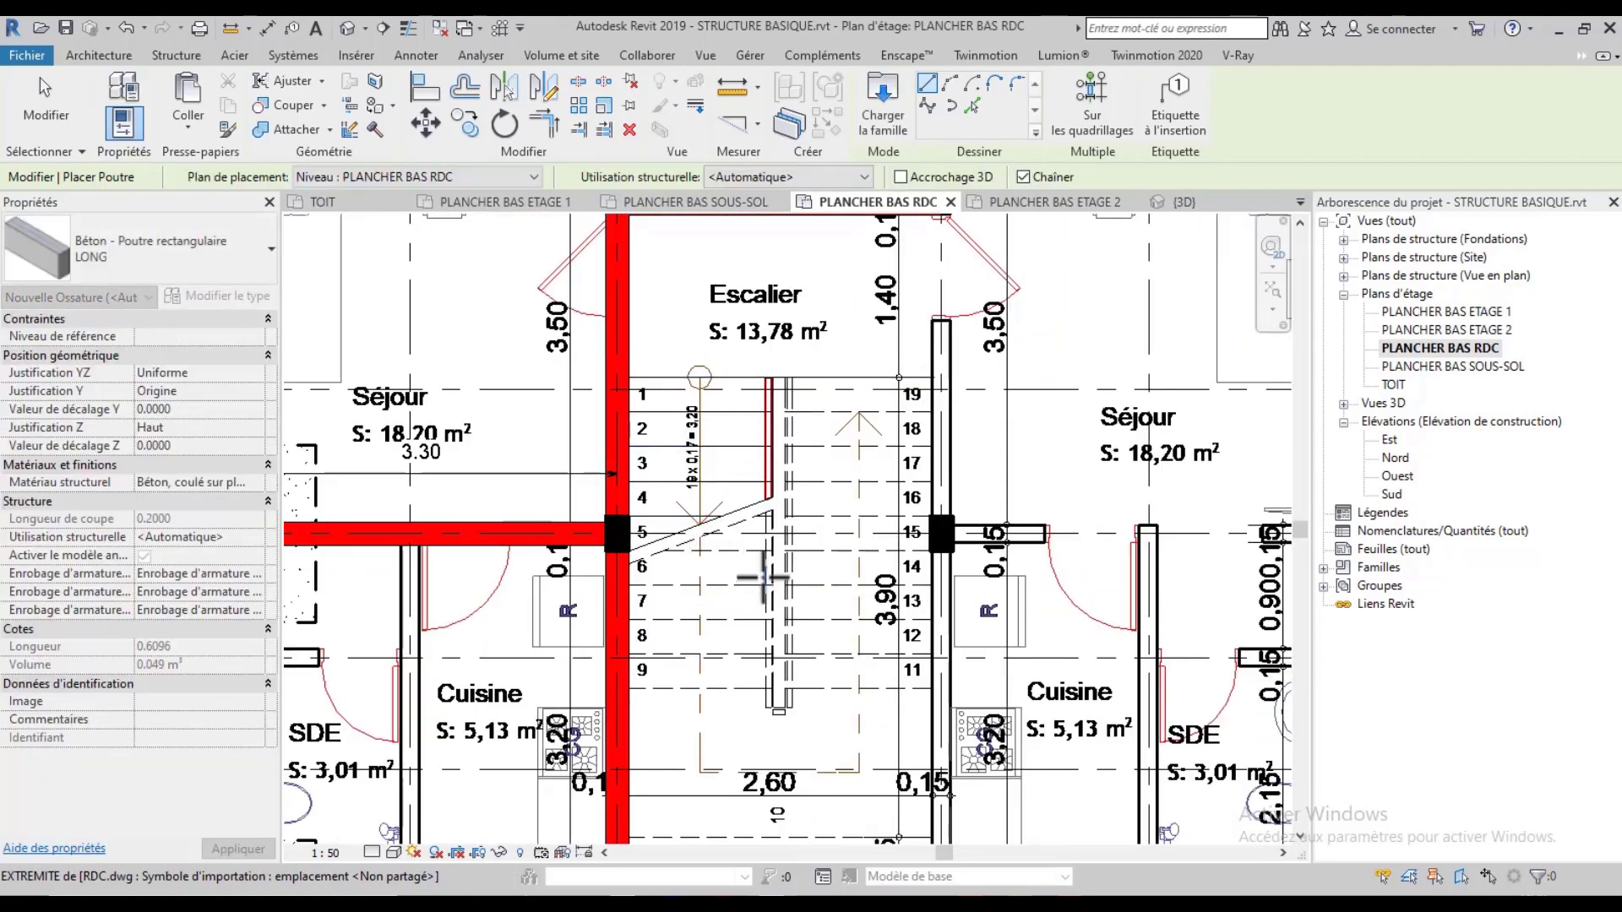
Place a beam across the stairwell along grid 2, between grids F and G
scroll(762, 576, "down", 2)
scroll(667, 810, "up", 3)
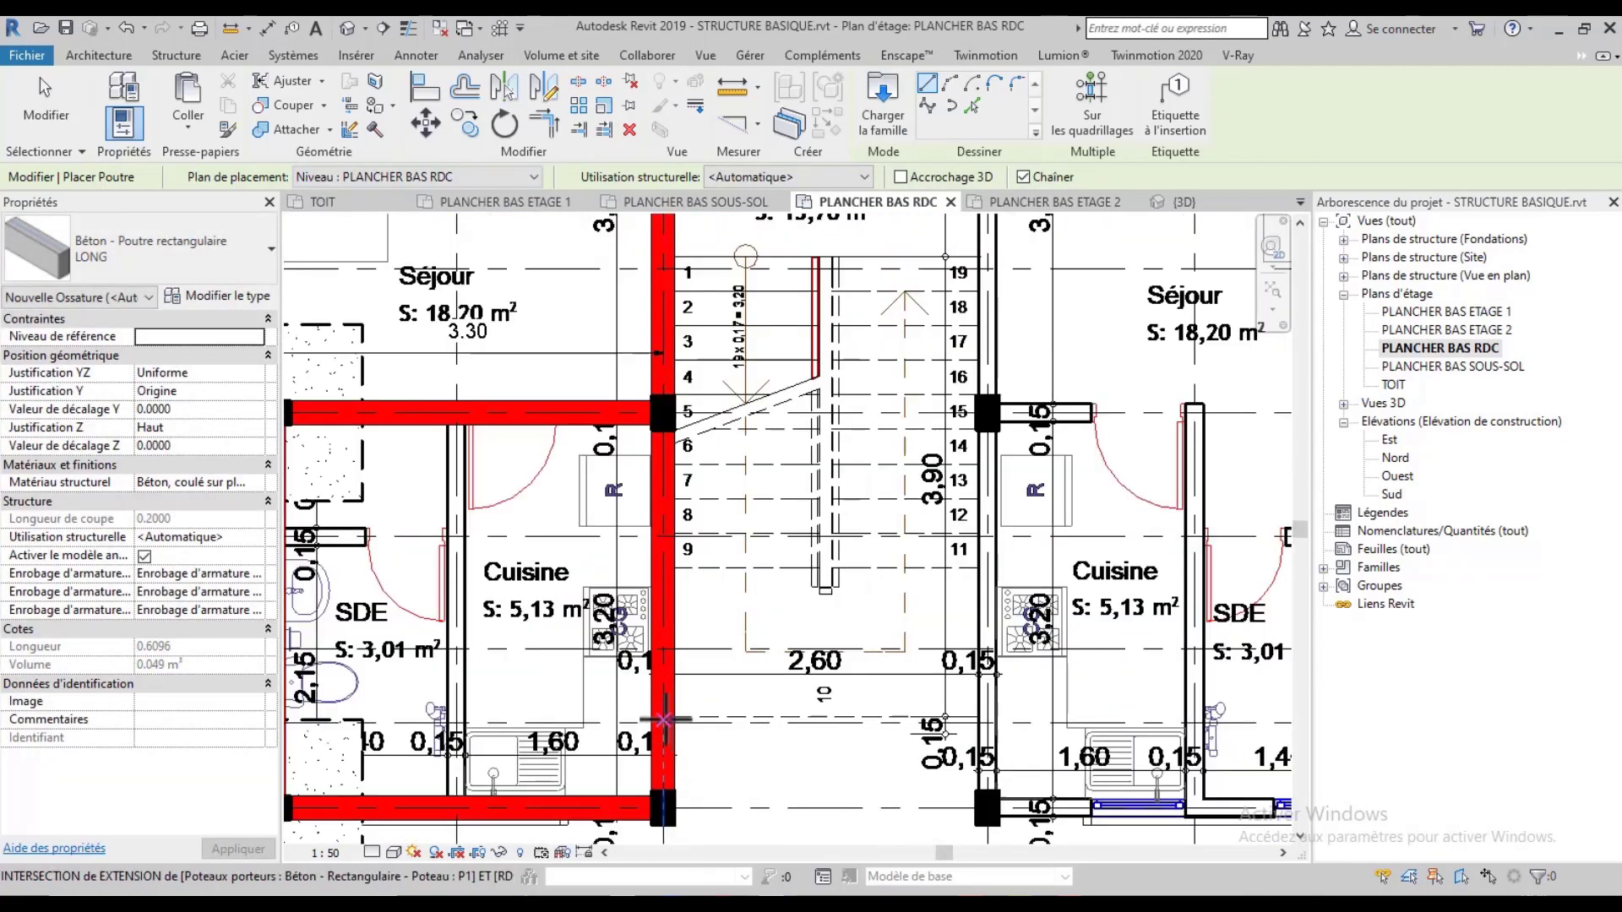
scroll(669, 728, "up", 1)
left_click(669, 728)
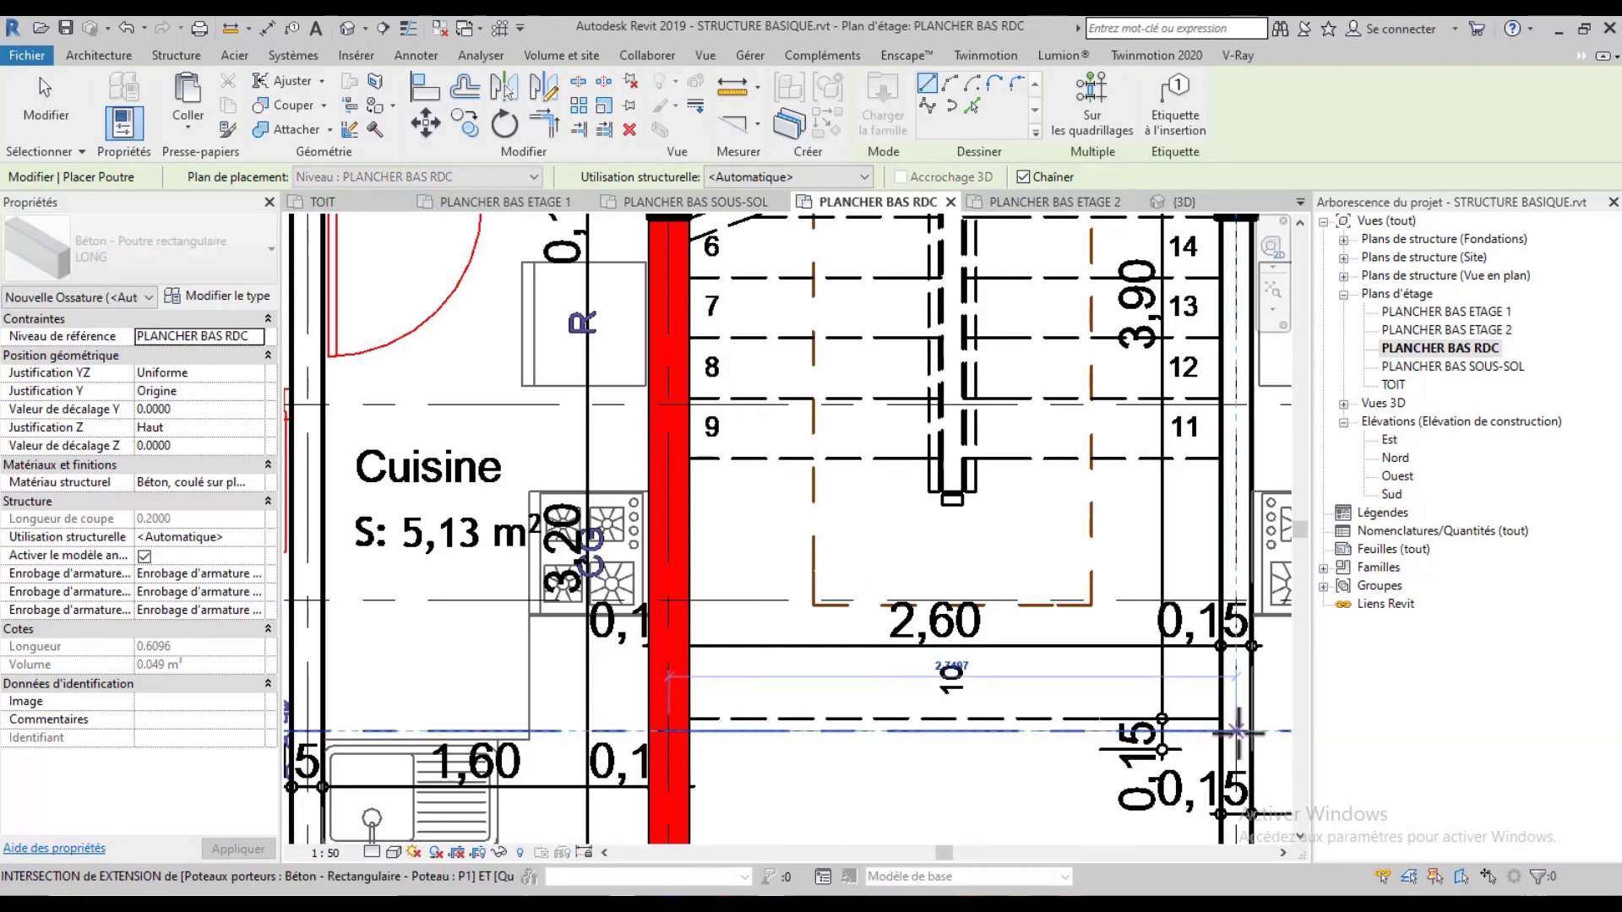
left_click(1208, 735)
key("Escape")
scroll(887, 764, "down", 2)
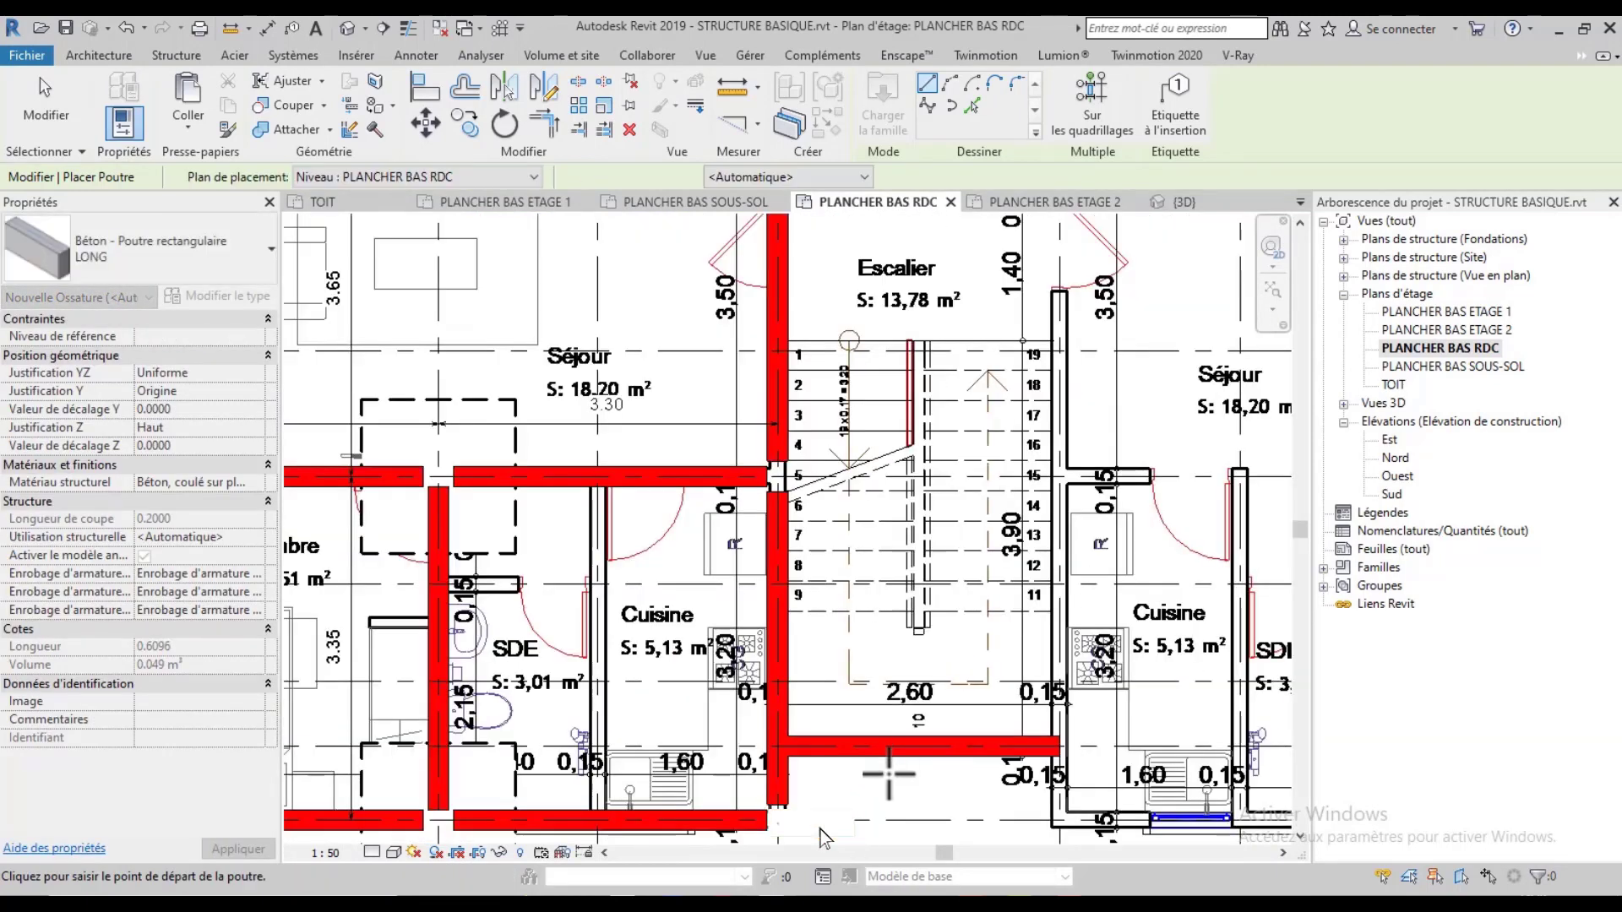
scroll(887, 764, "down", 2)
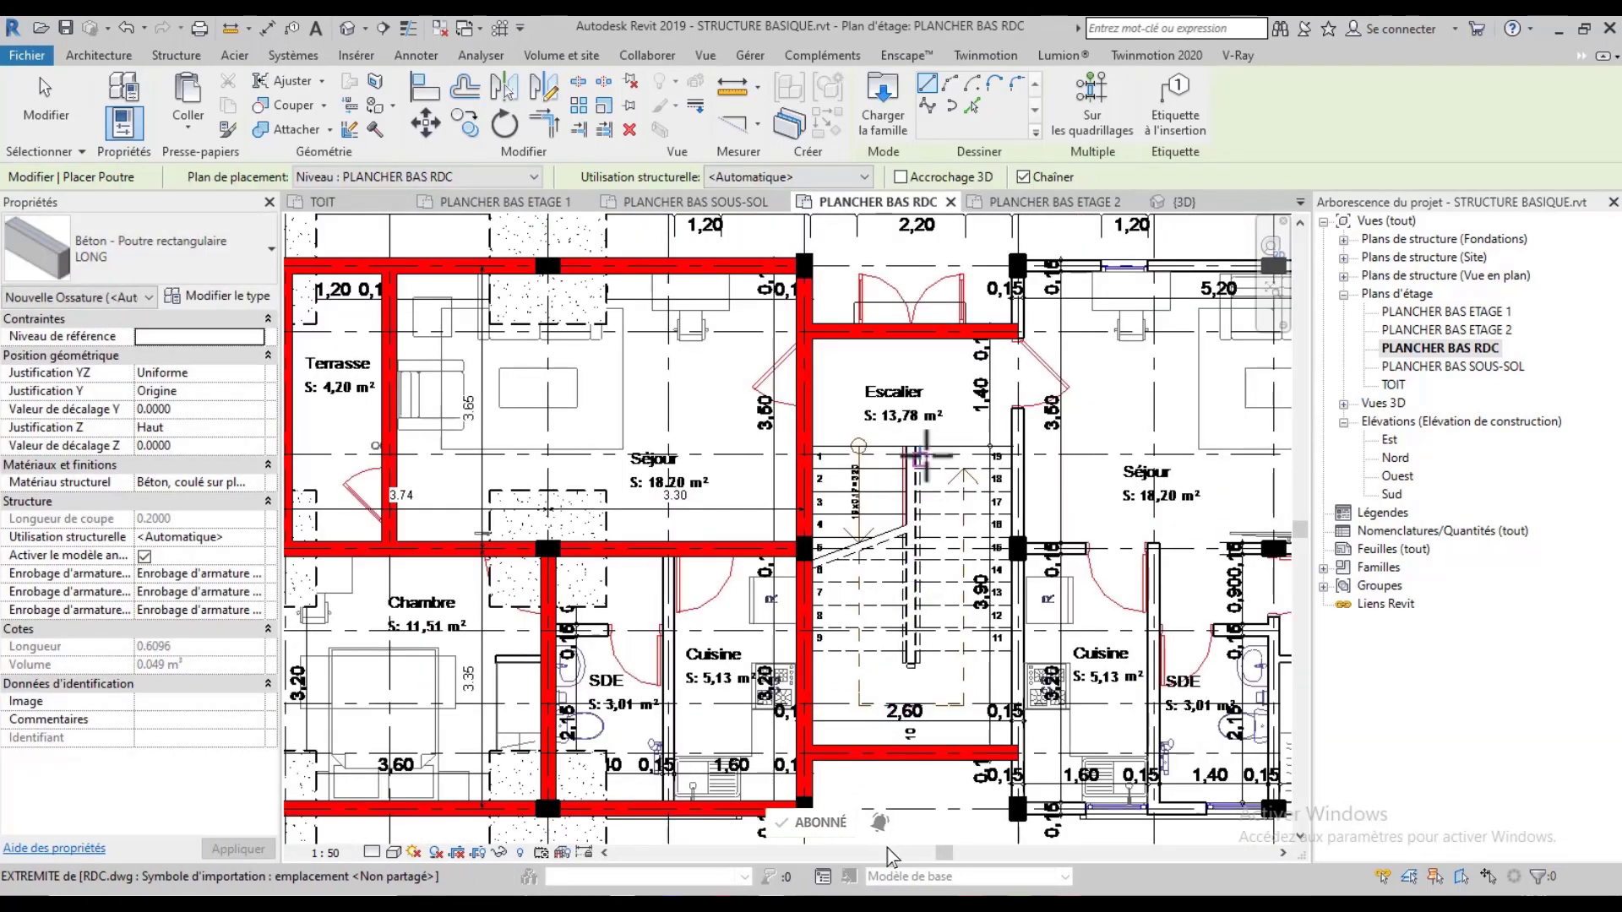
Place a beam at the start of the stairs along grid 6, between grids F and G, and end beam placement
scroll(911, 393, "up", 2)
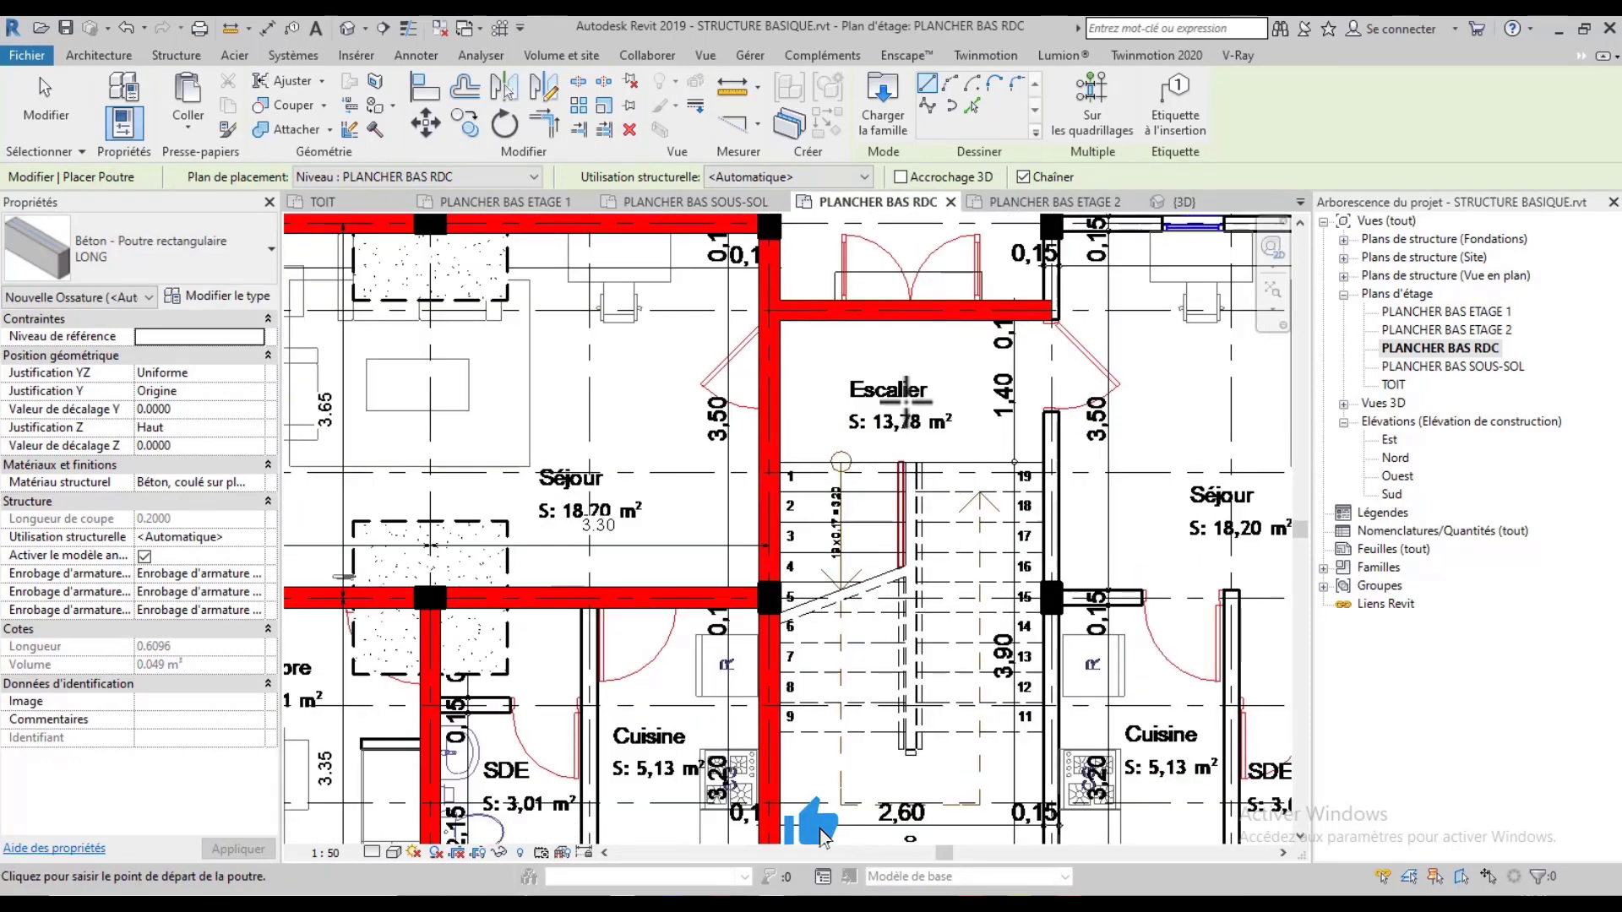
left_click(768, 472)
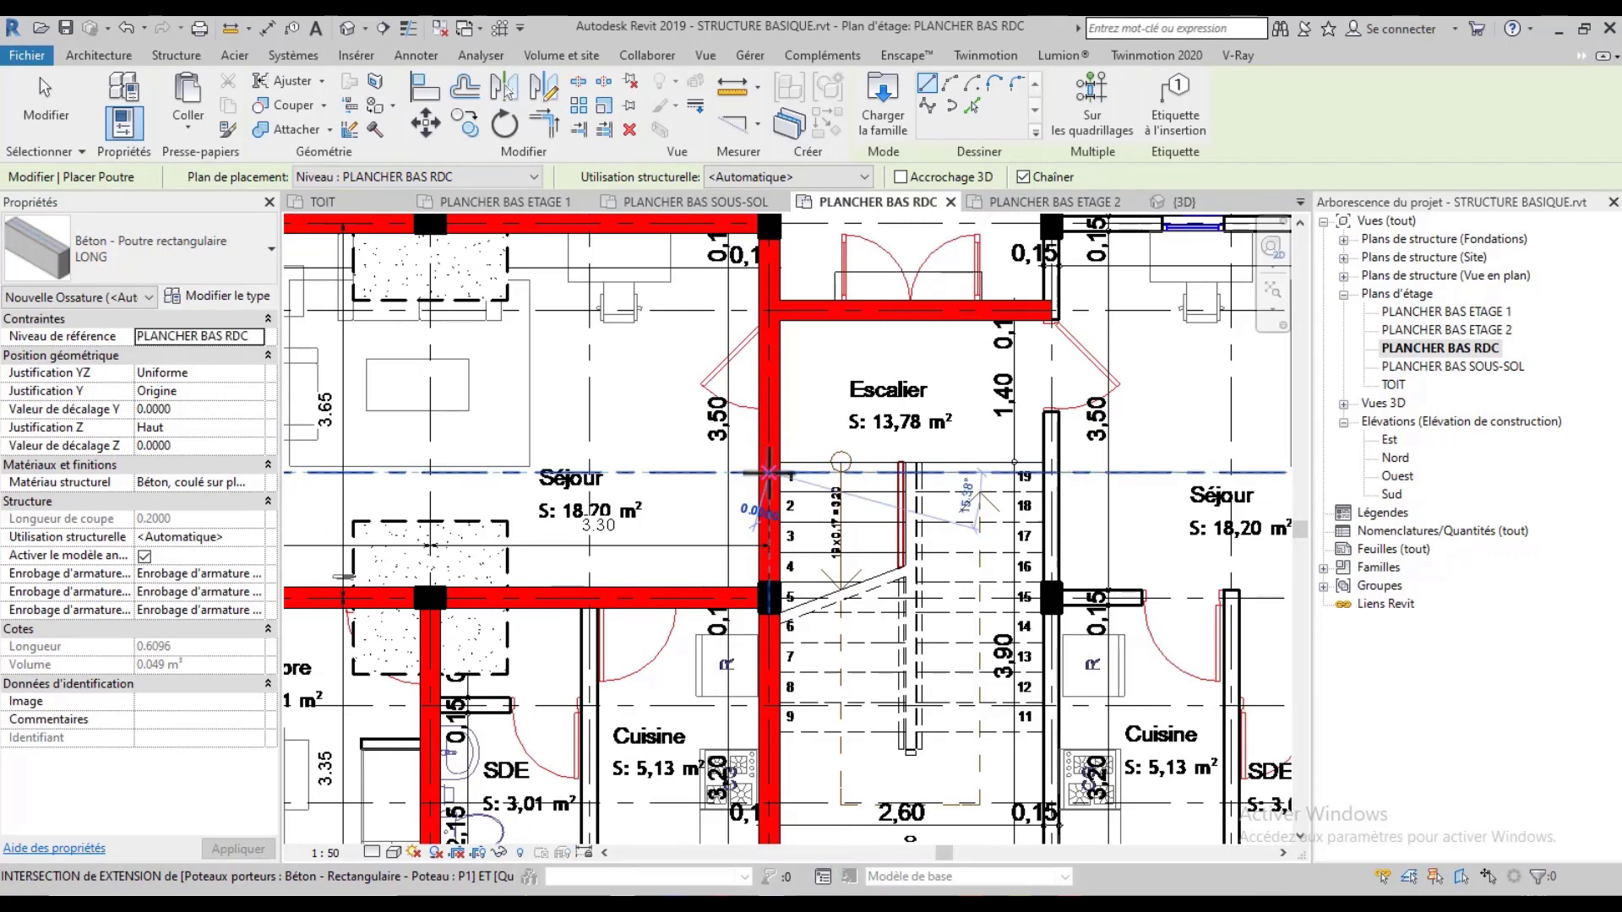
left_click(1052, 473)
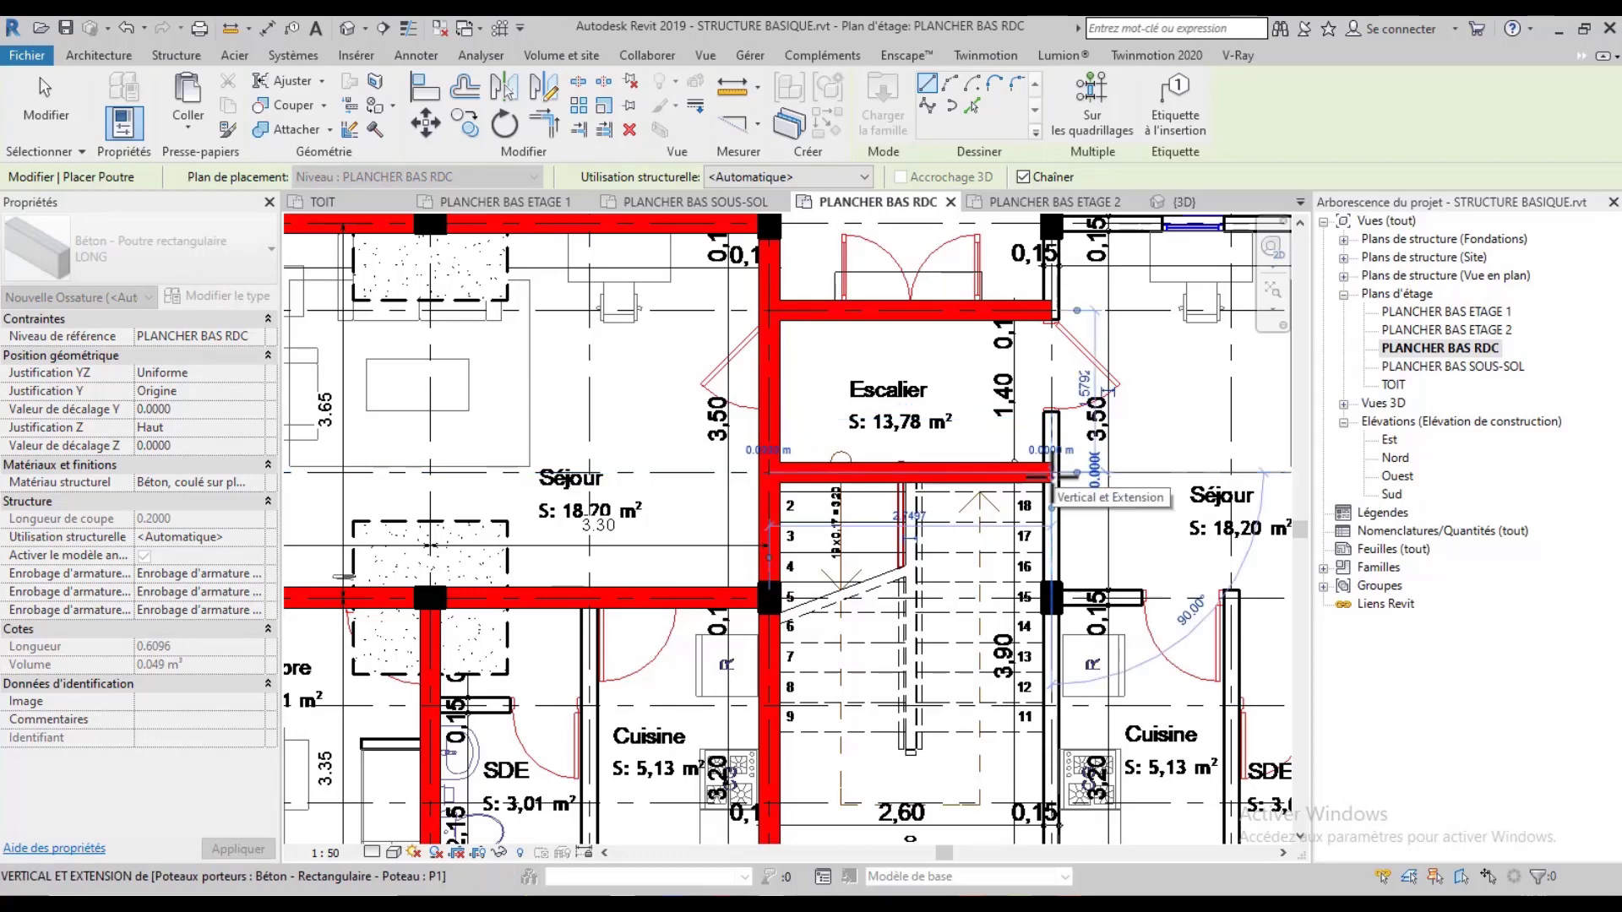
key("Escape")
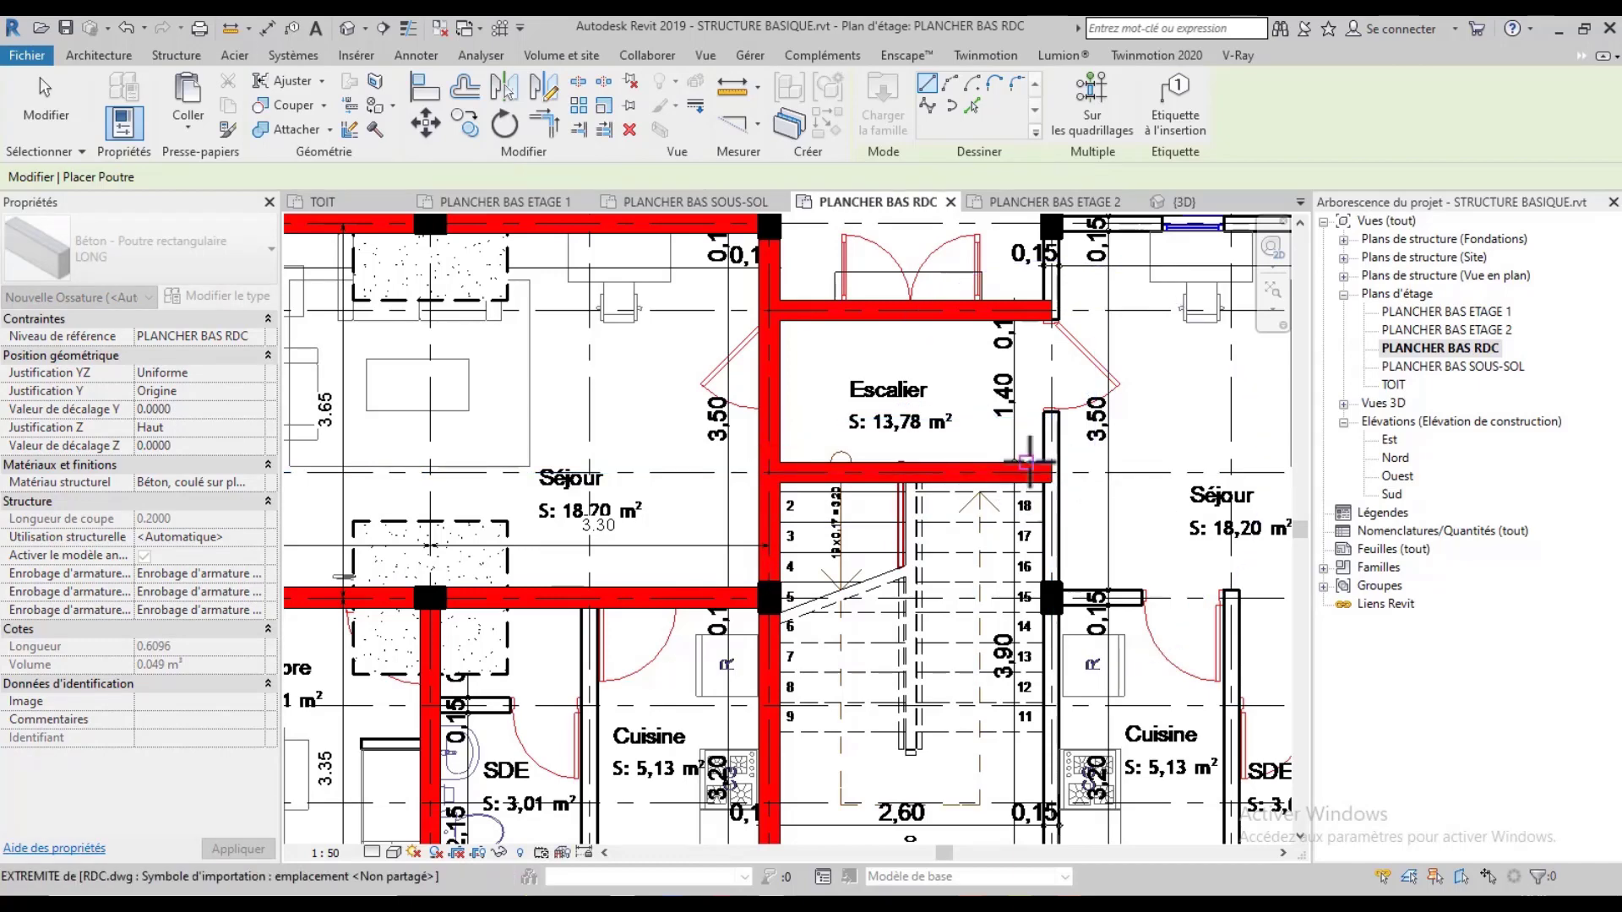
scroll(693, 411, "down", 1)
scroll(693, 412, "down", 1)
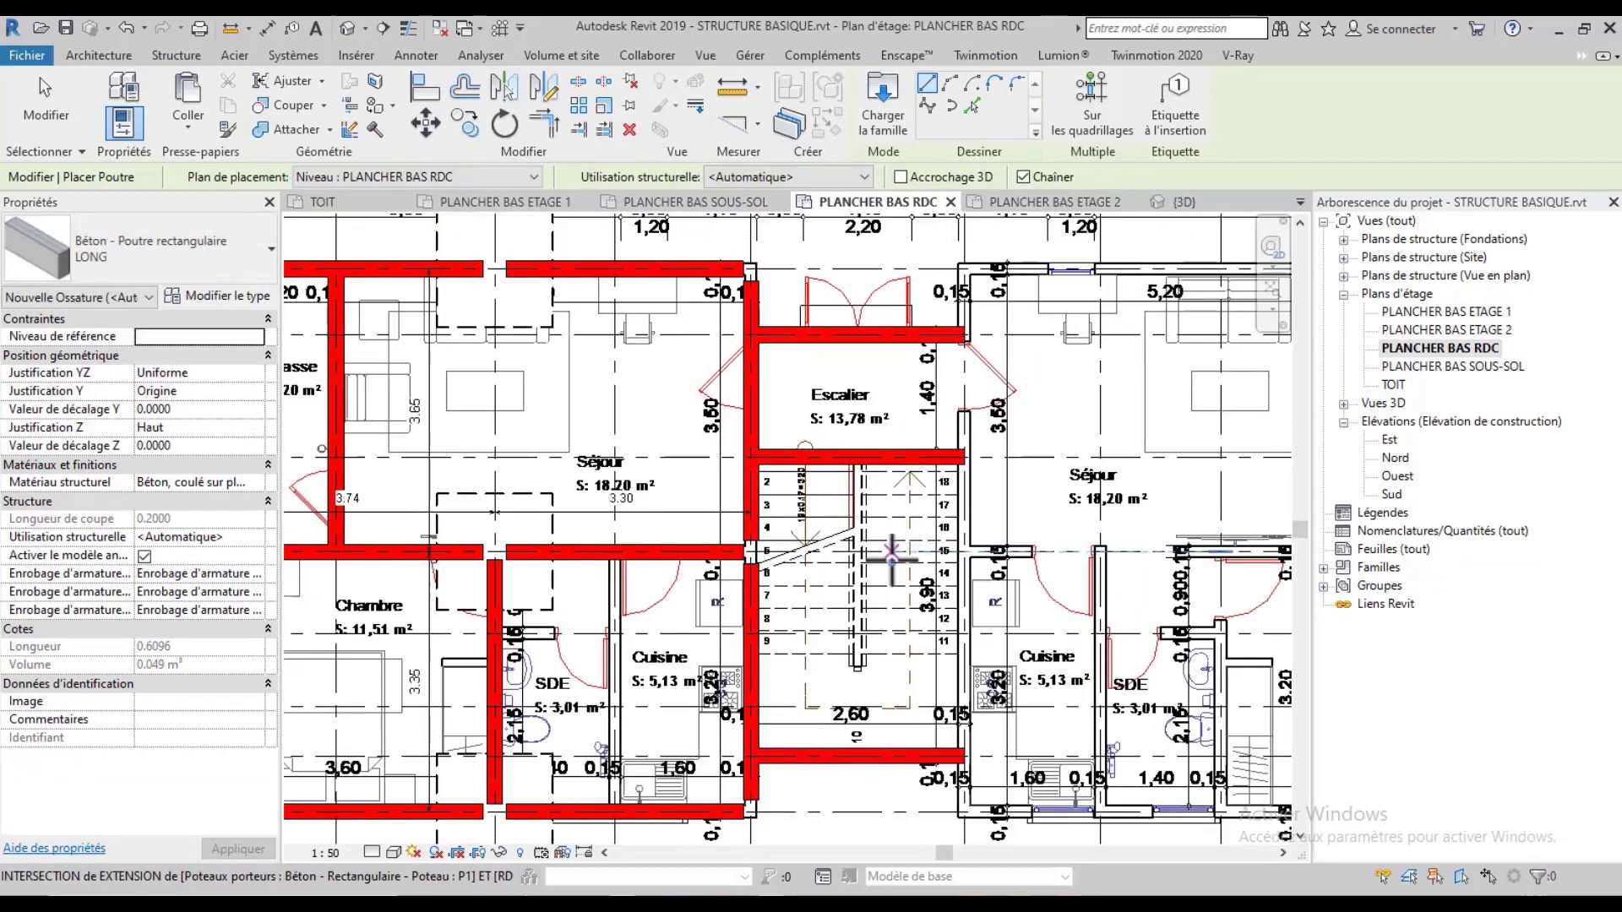
key("Escape")
key("Escape")
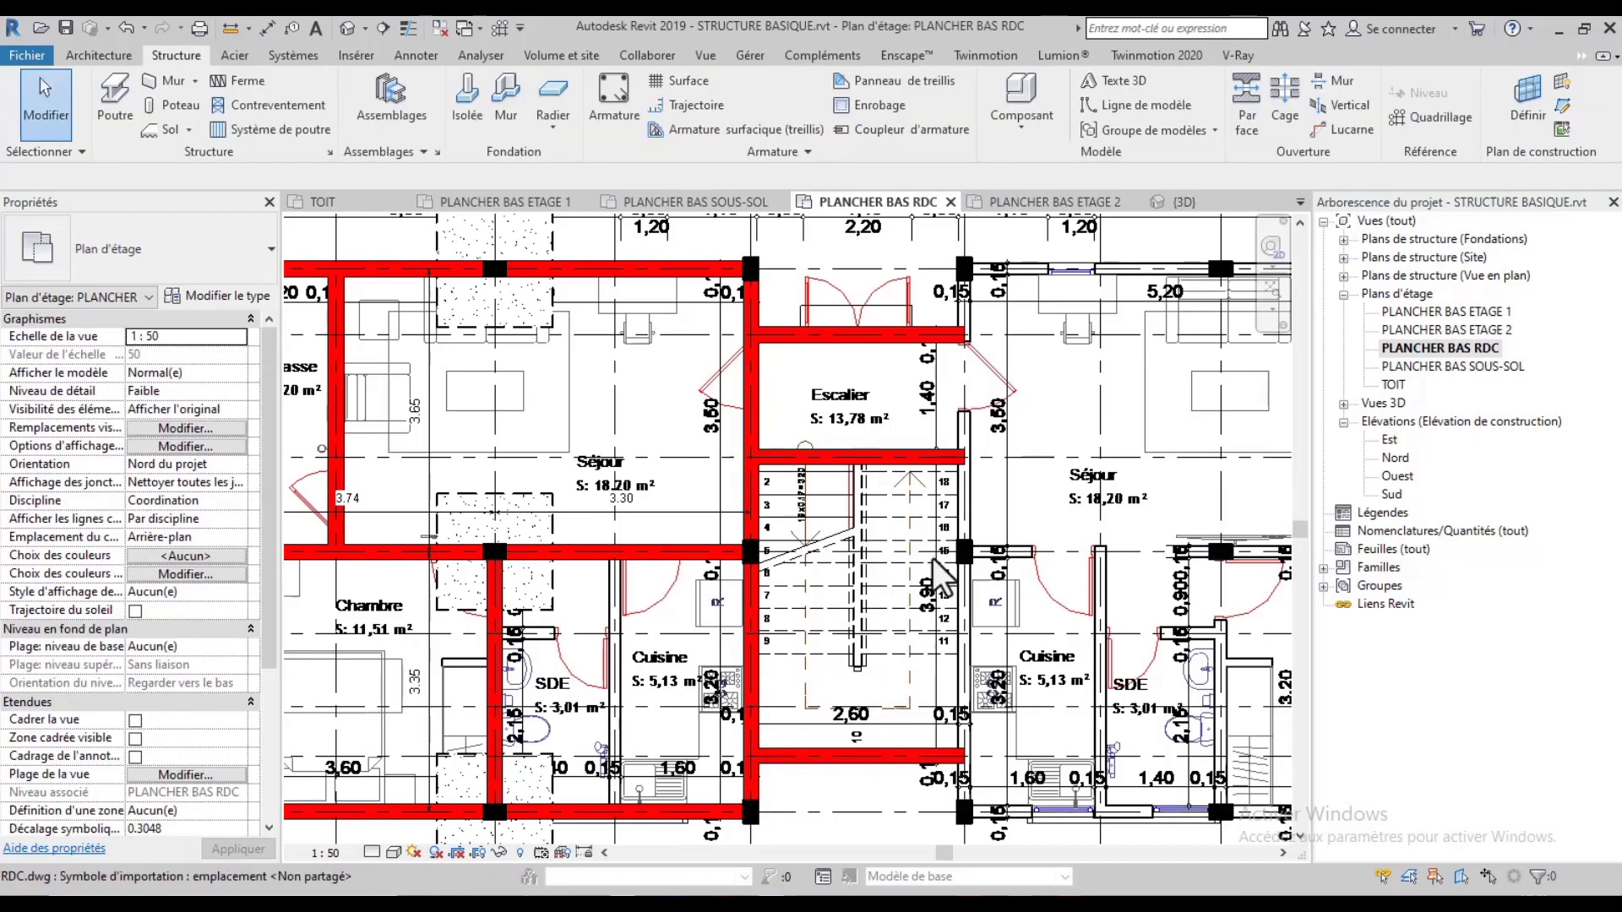
left_click(907, 469)
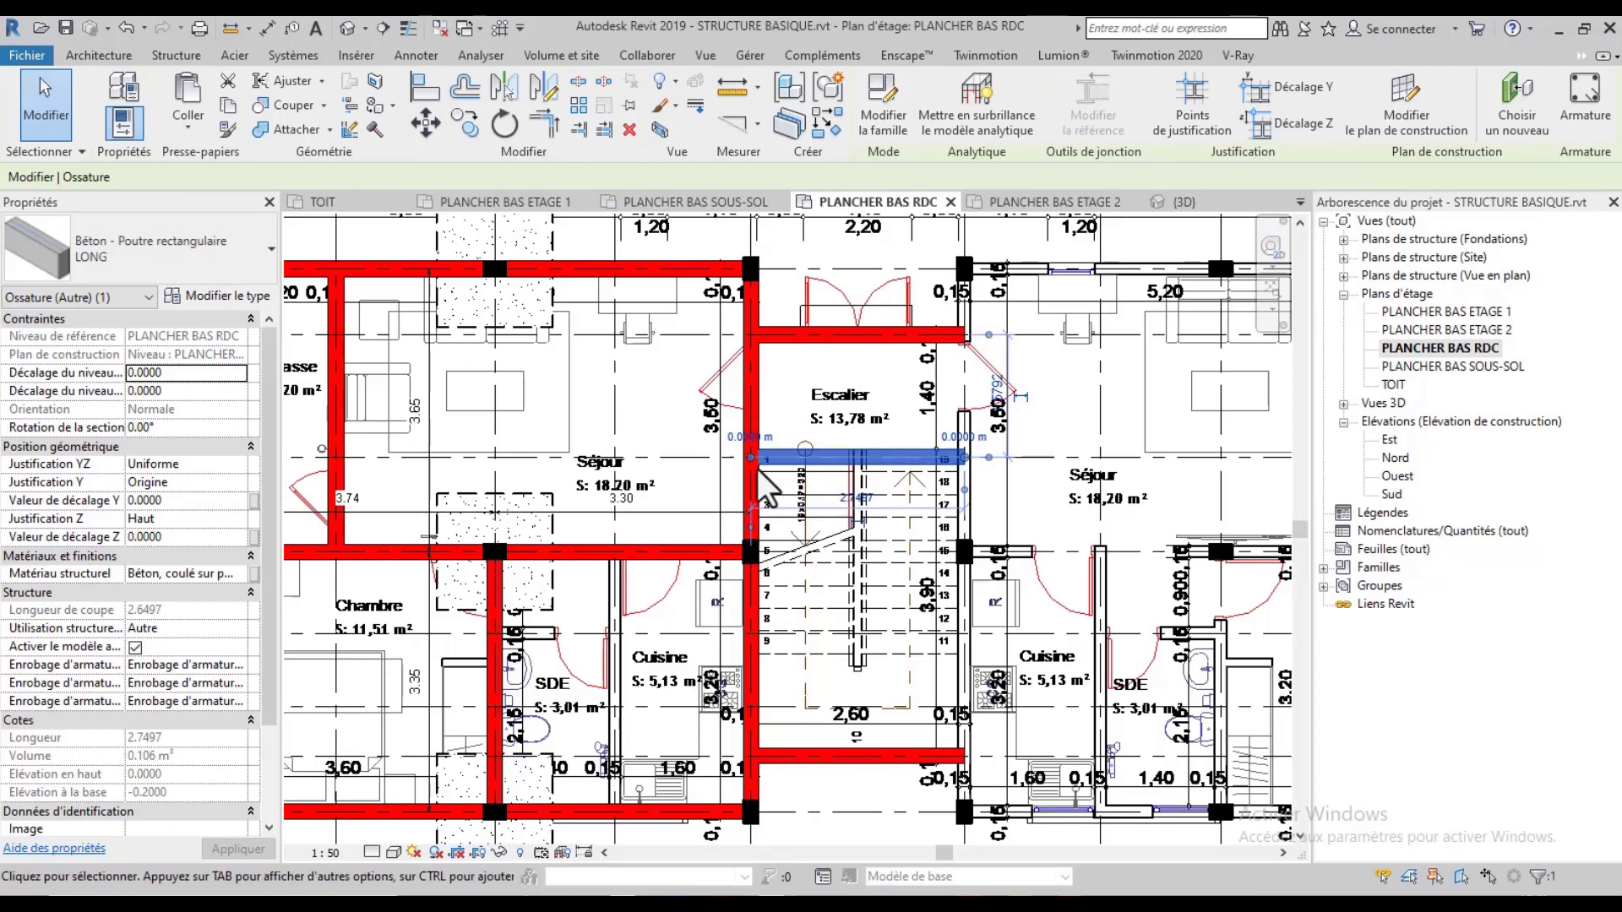
key("Escape")
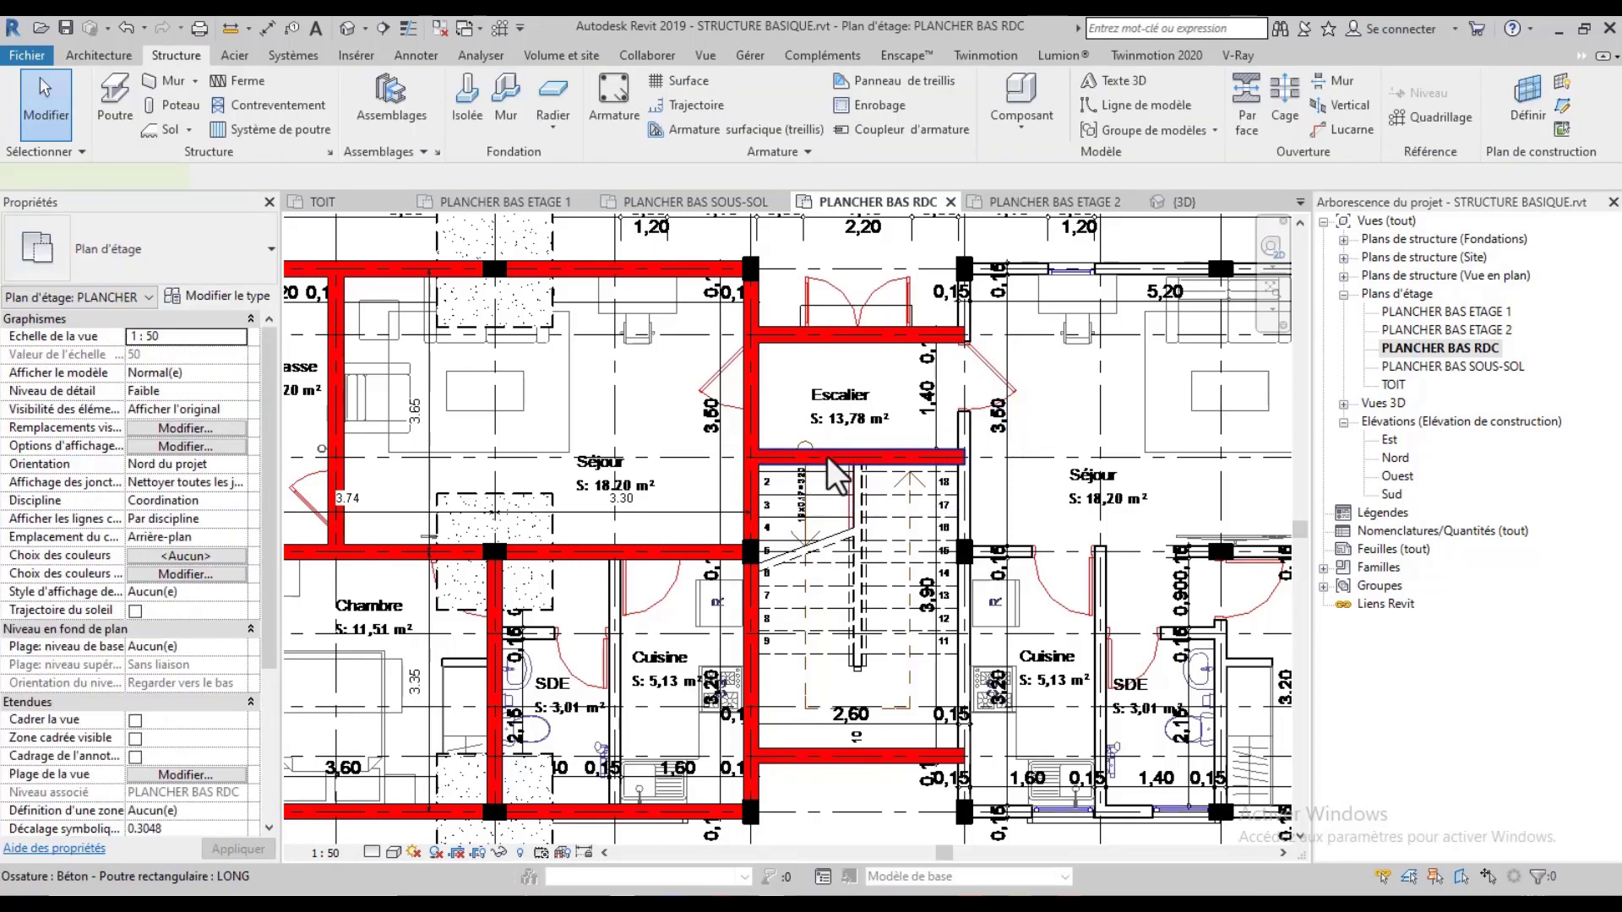
left_click(832, 473)
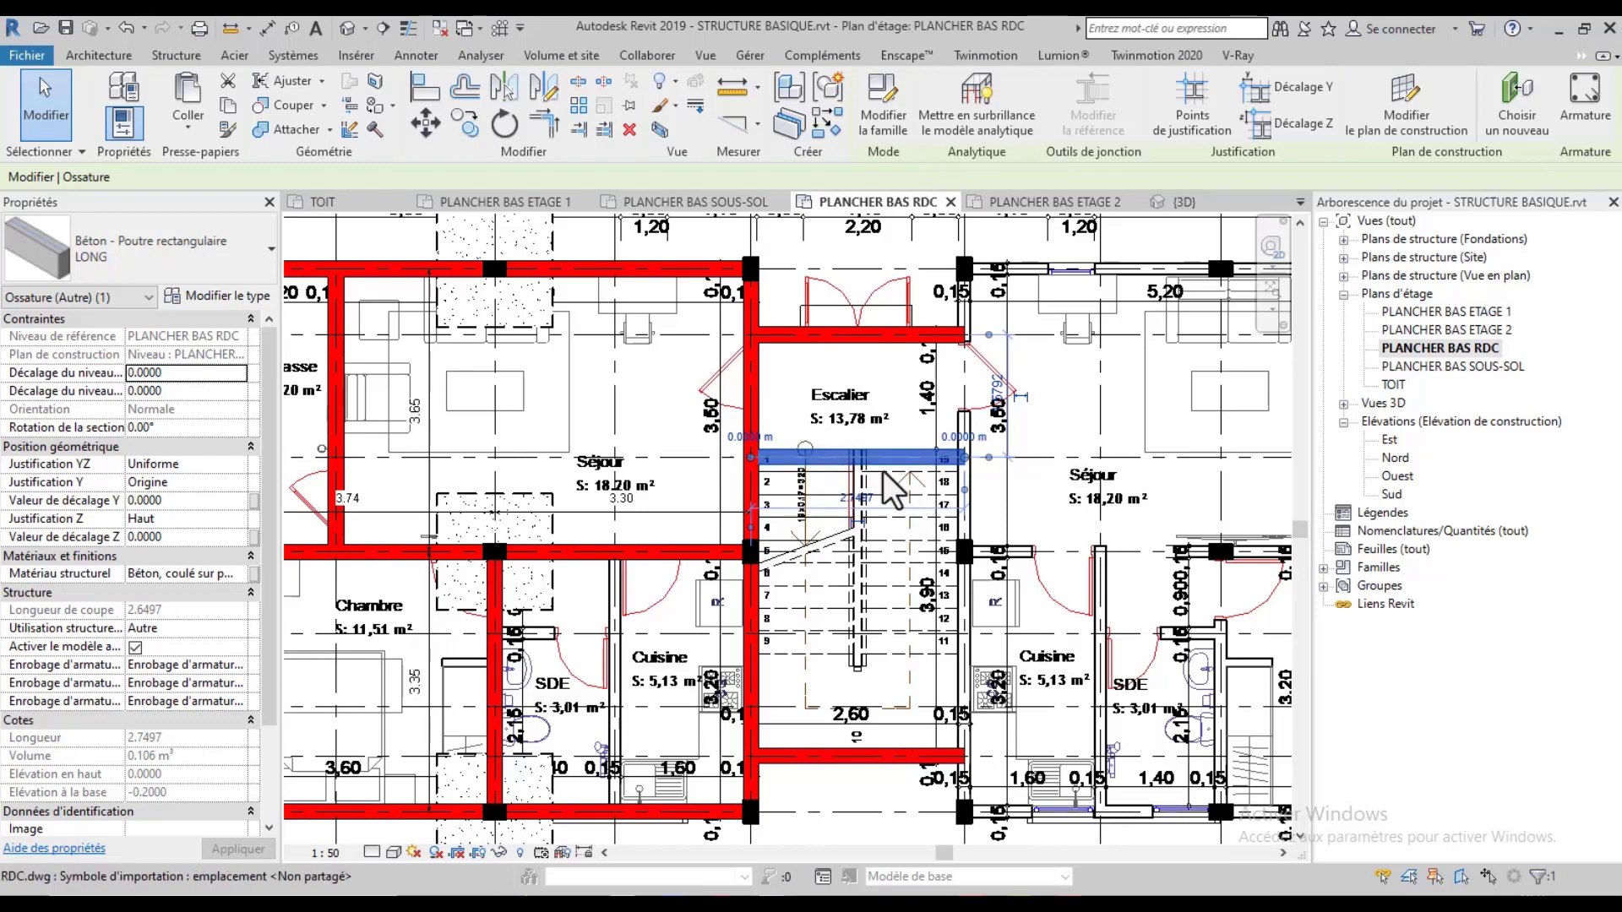
scroll(1047, 542, "down", 2)
middle_click_drag(1082, 549, 835, 627)
key("Escape")
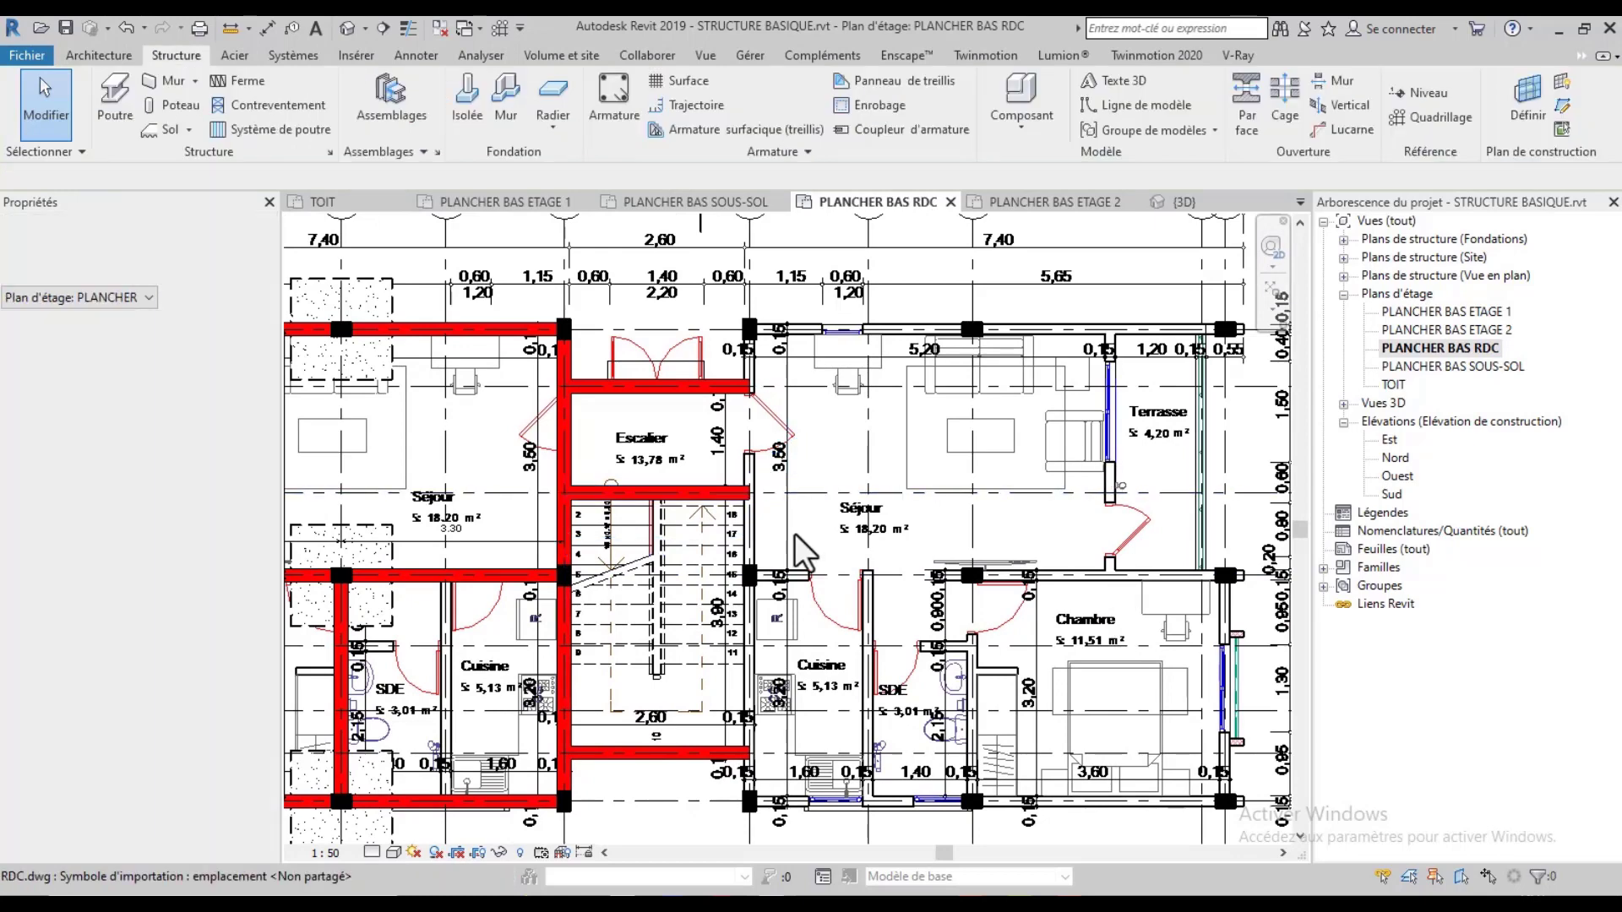
scroll(743, 542, "down", 1)
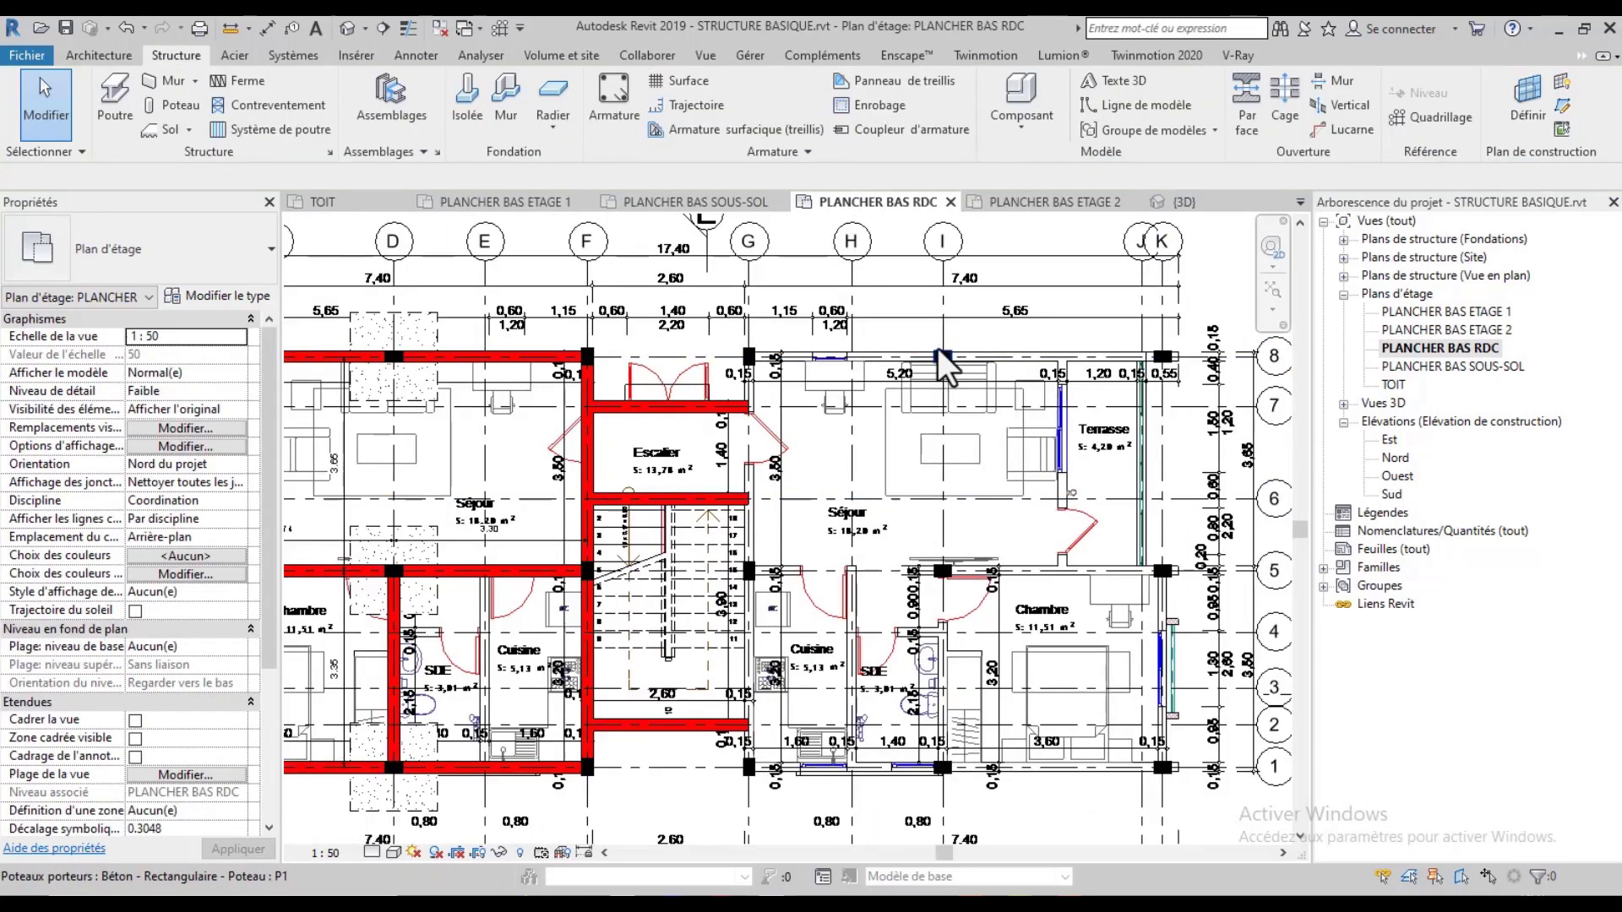
Check the beam span dimensions between the columns of the apartment between grids A and F, in both directions
middle_click_drag(907, 554, 1137, 591)
scroll(554, 530, "up", 2)
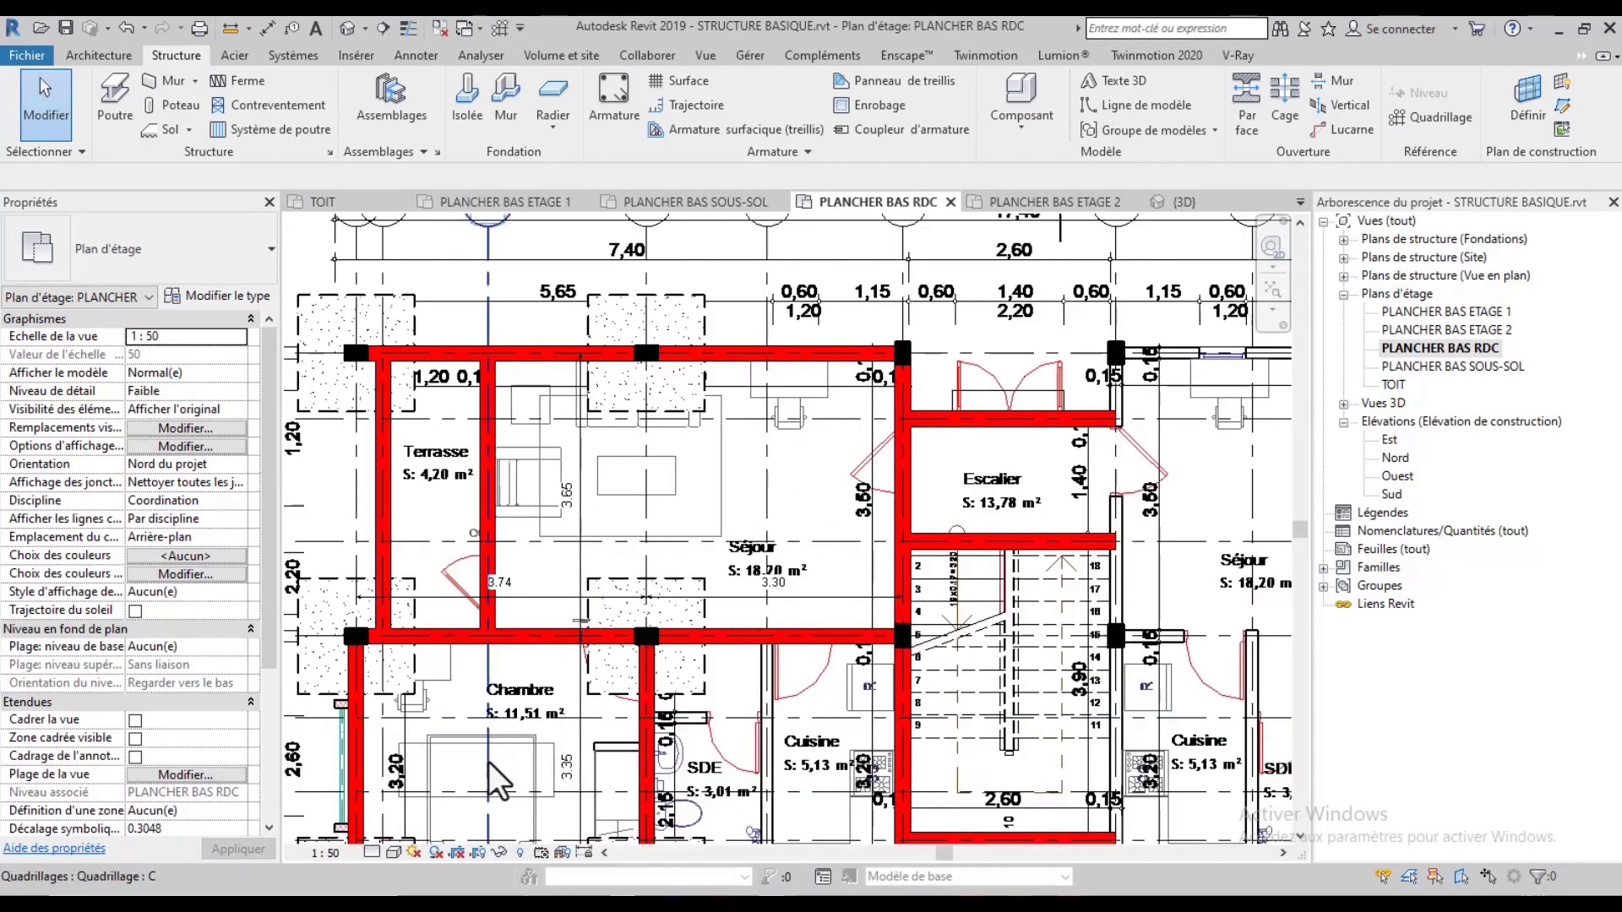
middle_click_drag(488, 762, 661, 642)
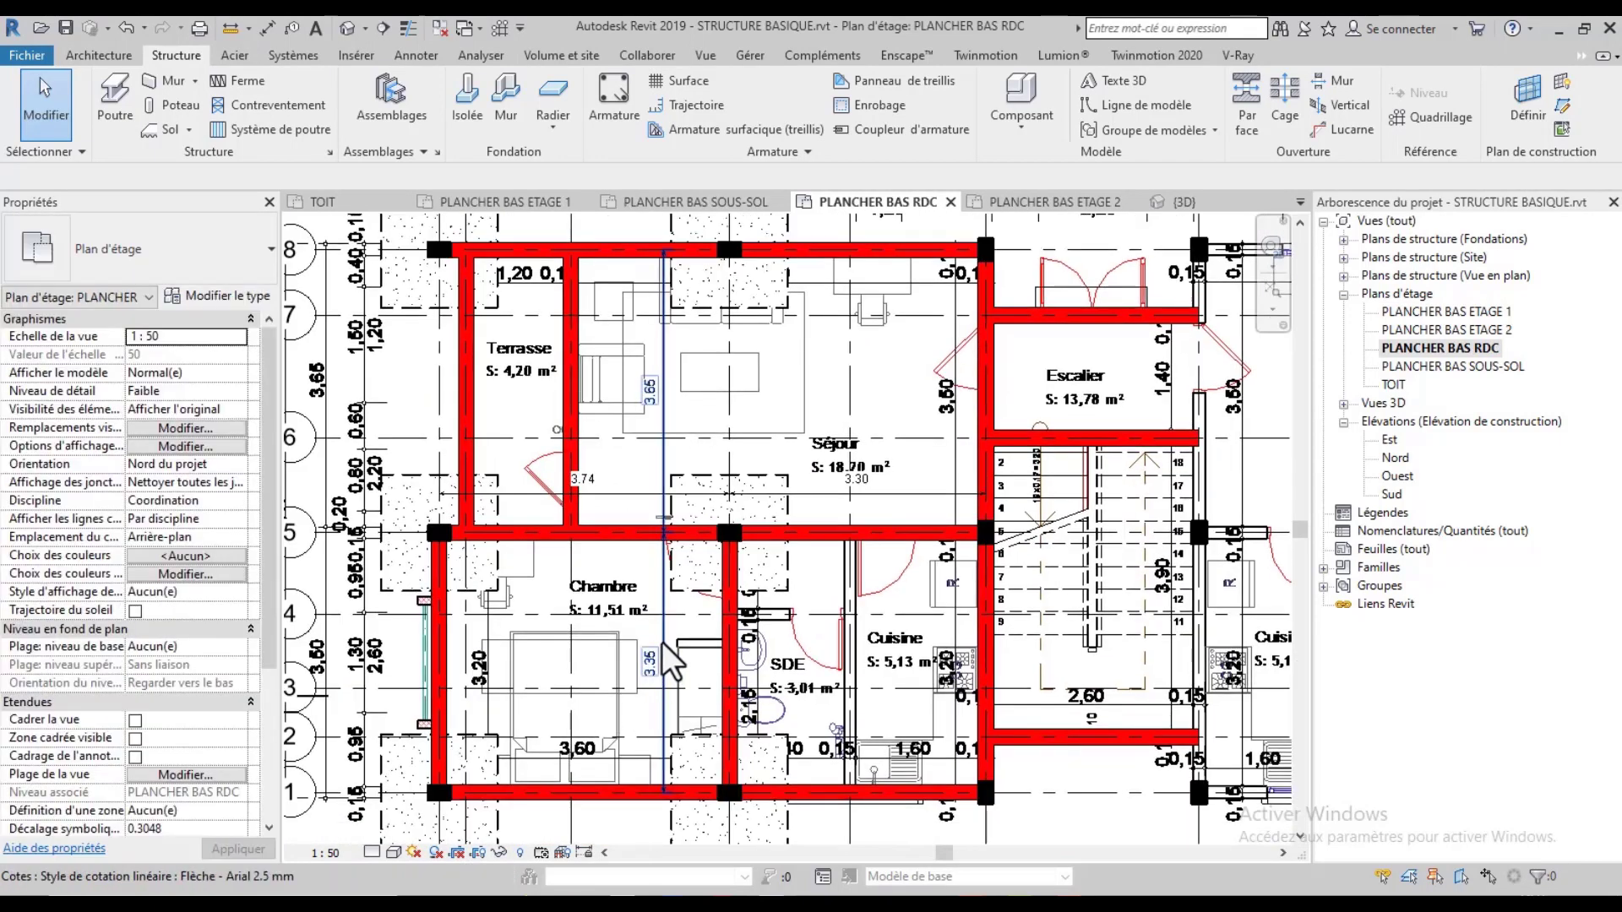
left_click(662, 641)
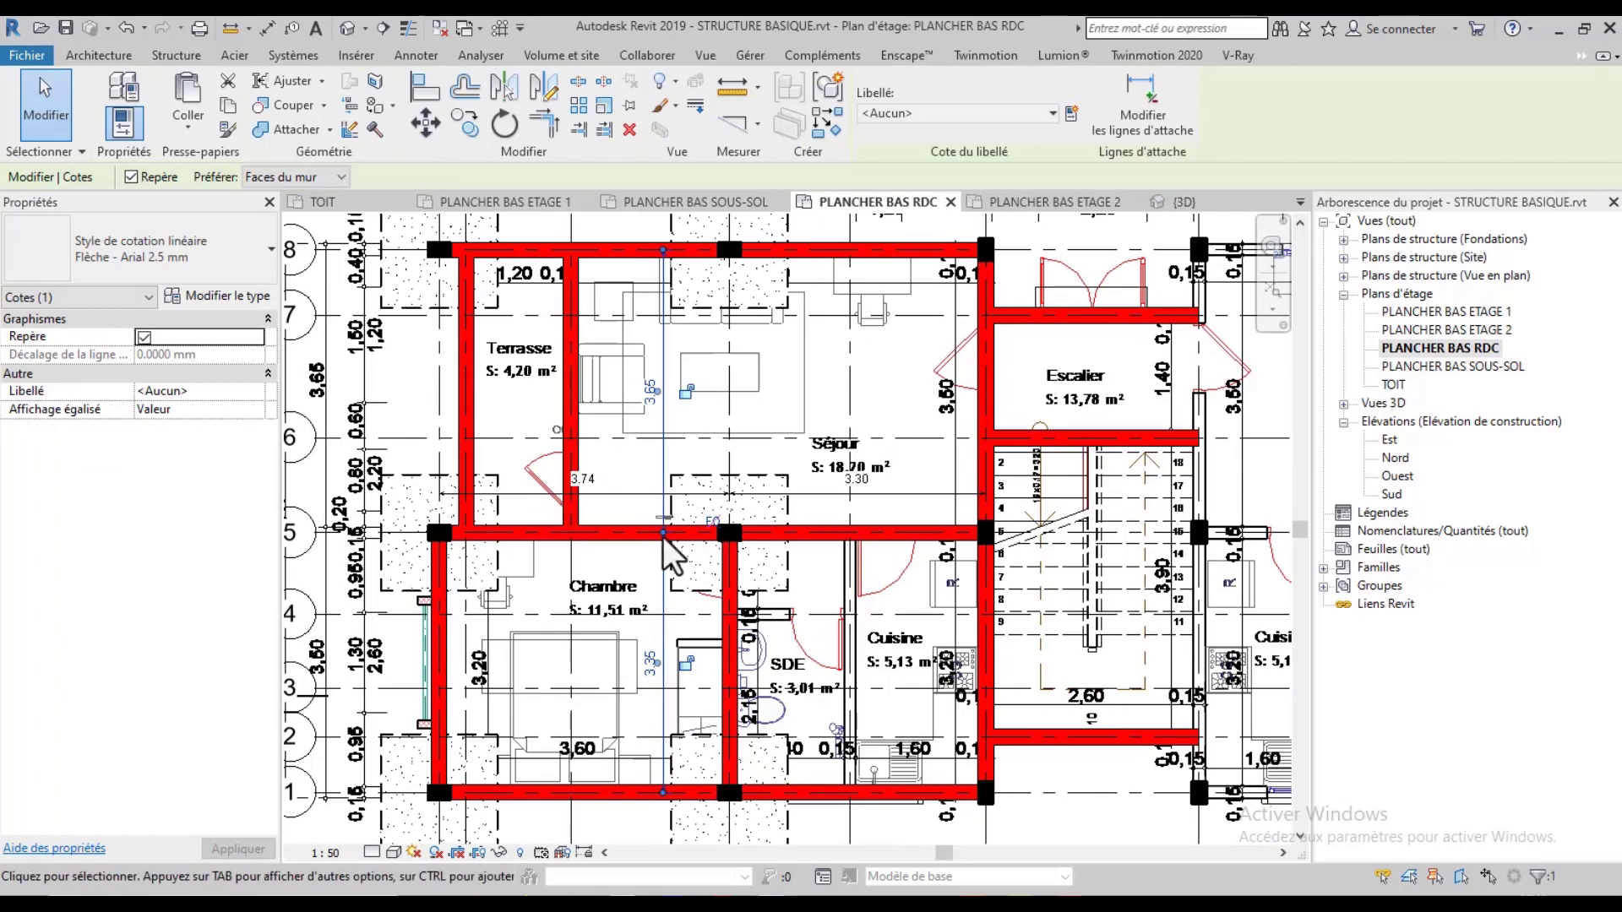
left_click(625, 494)
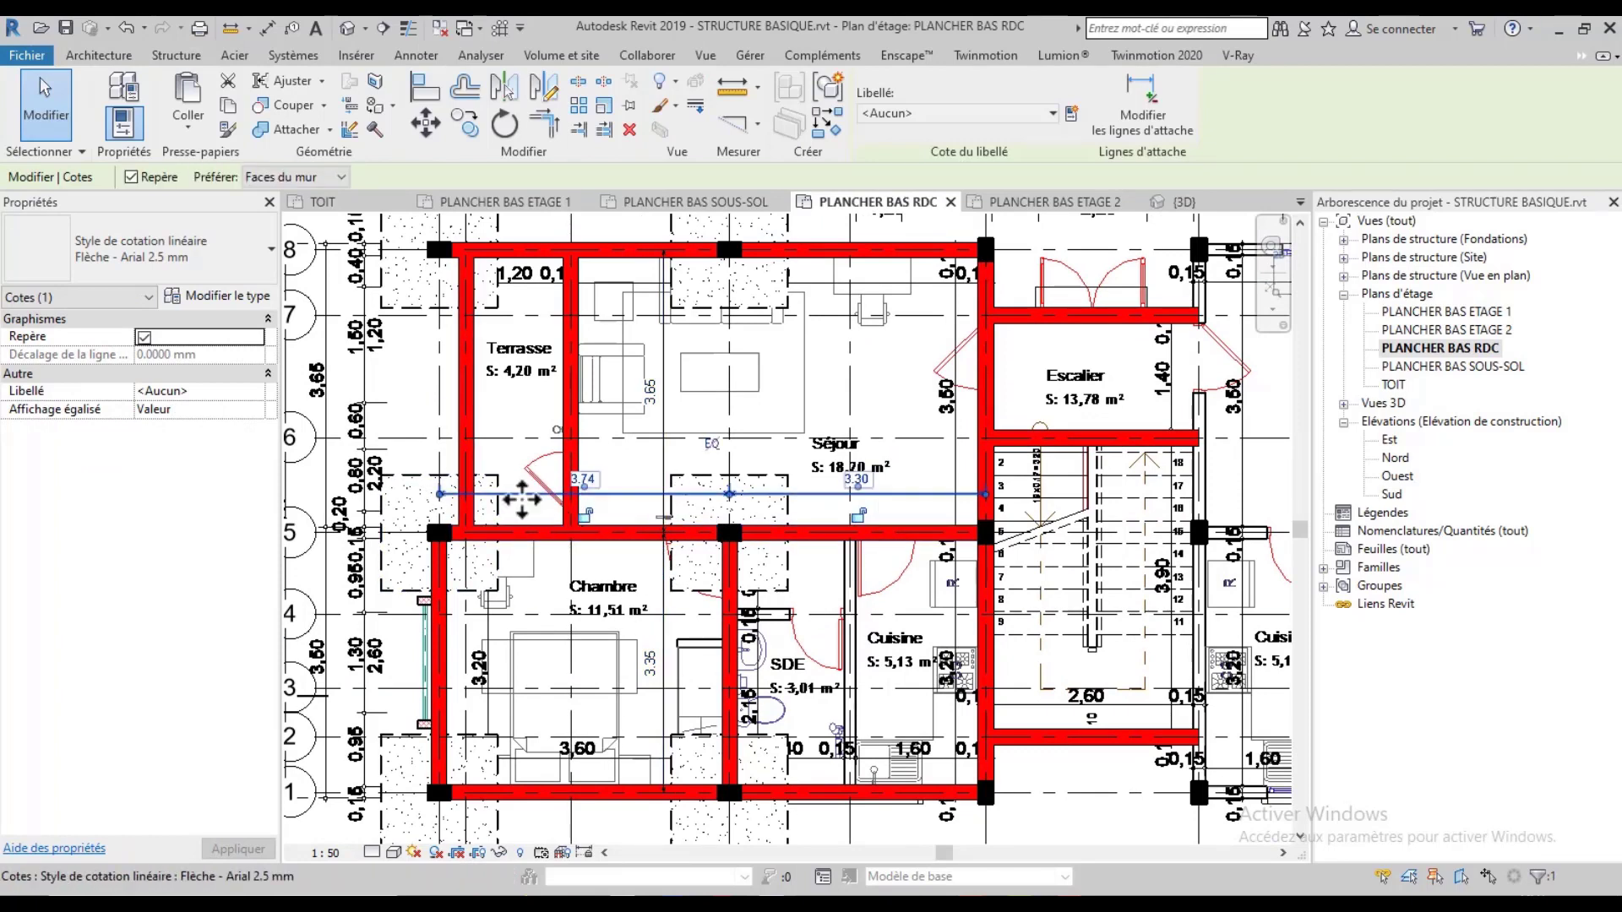
left_click(704, 691)
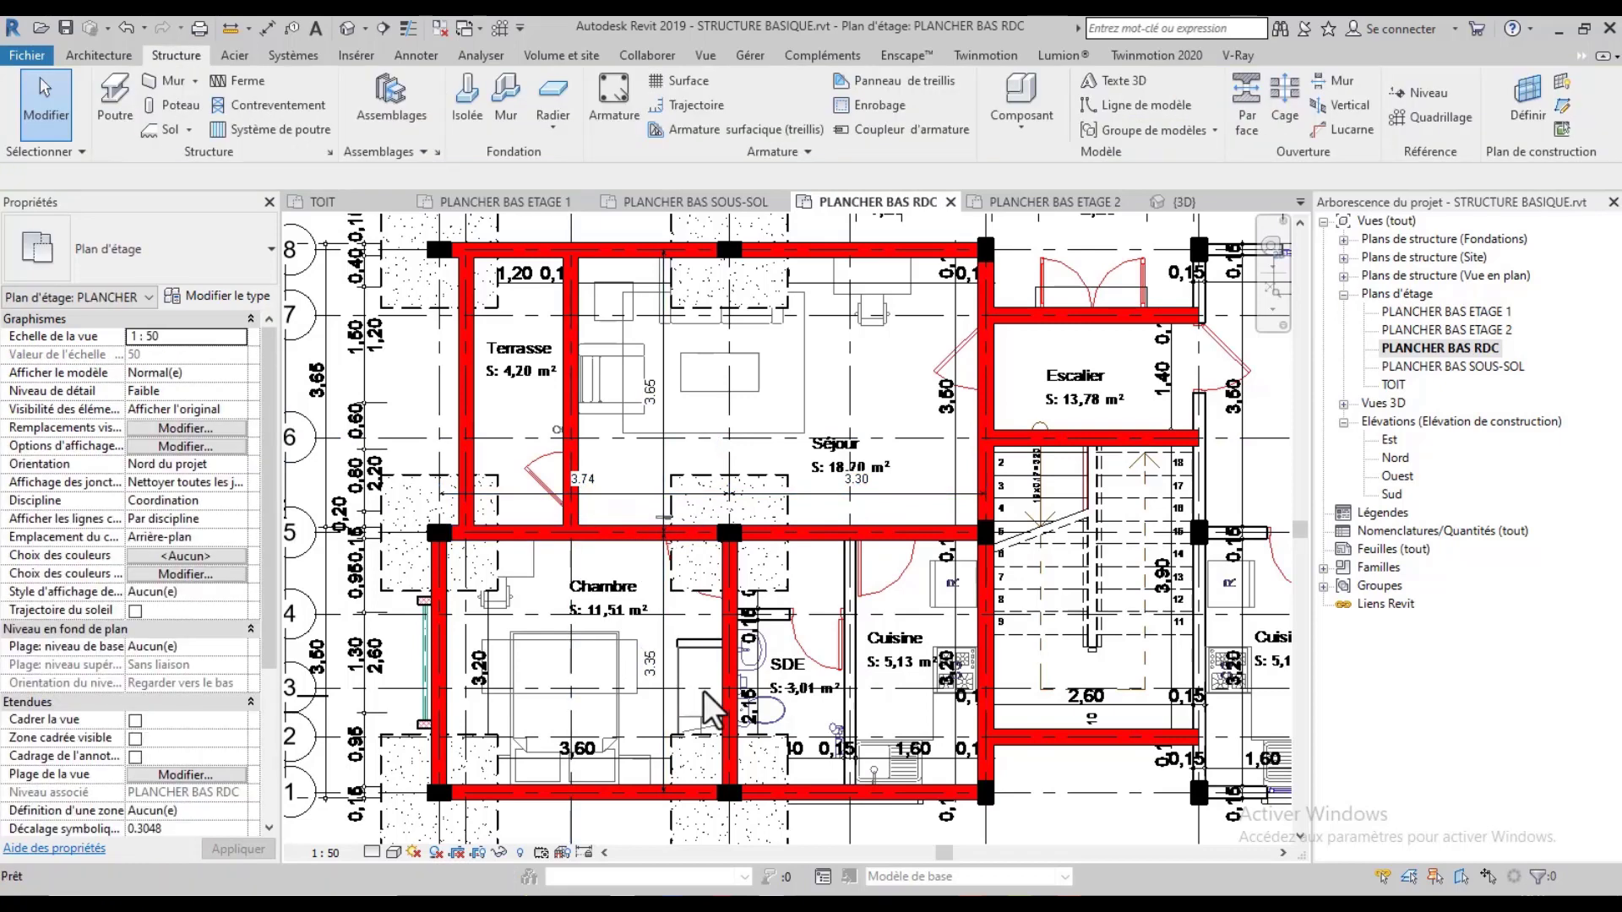
Switch to Calculatrice, place it clear of the apartment's span dimensions, and calculate 3,74 ÷ 10
key("super")
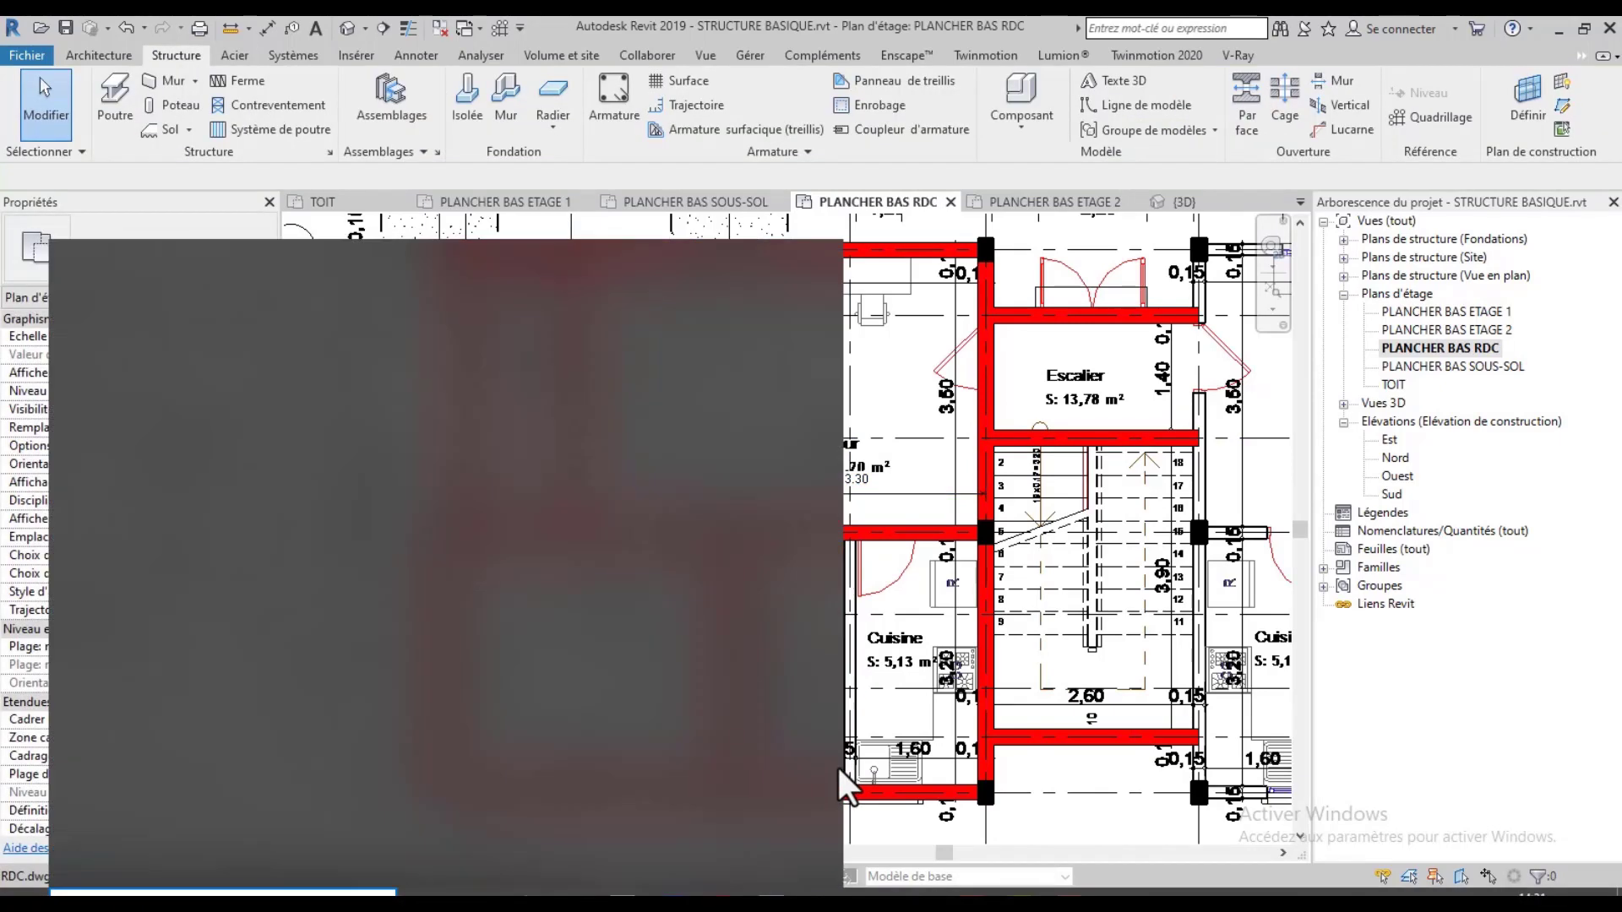
type("CAL")
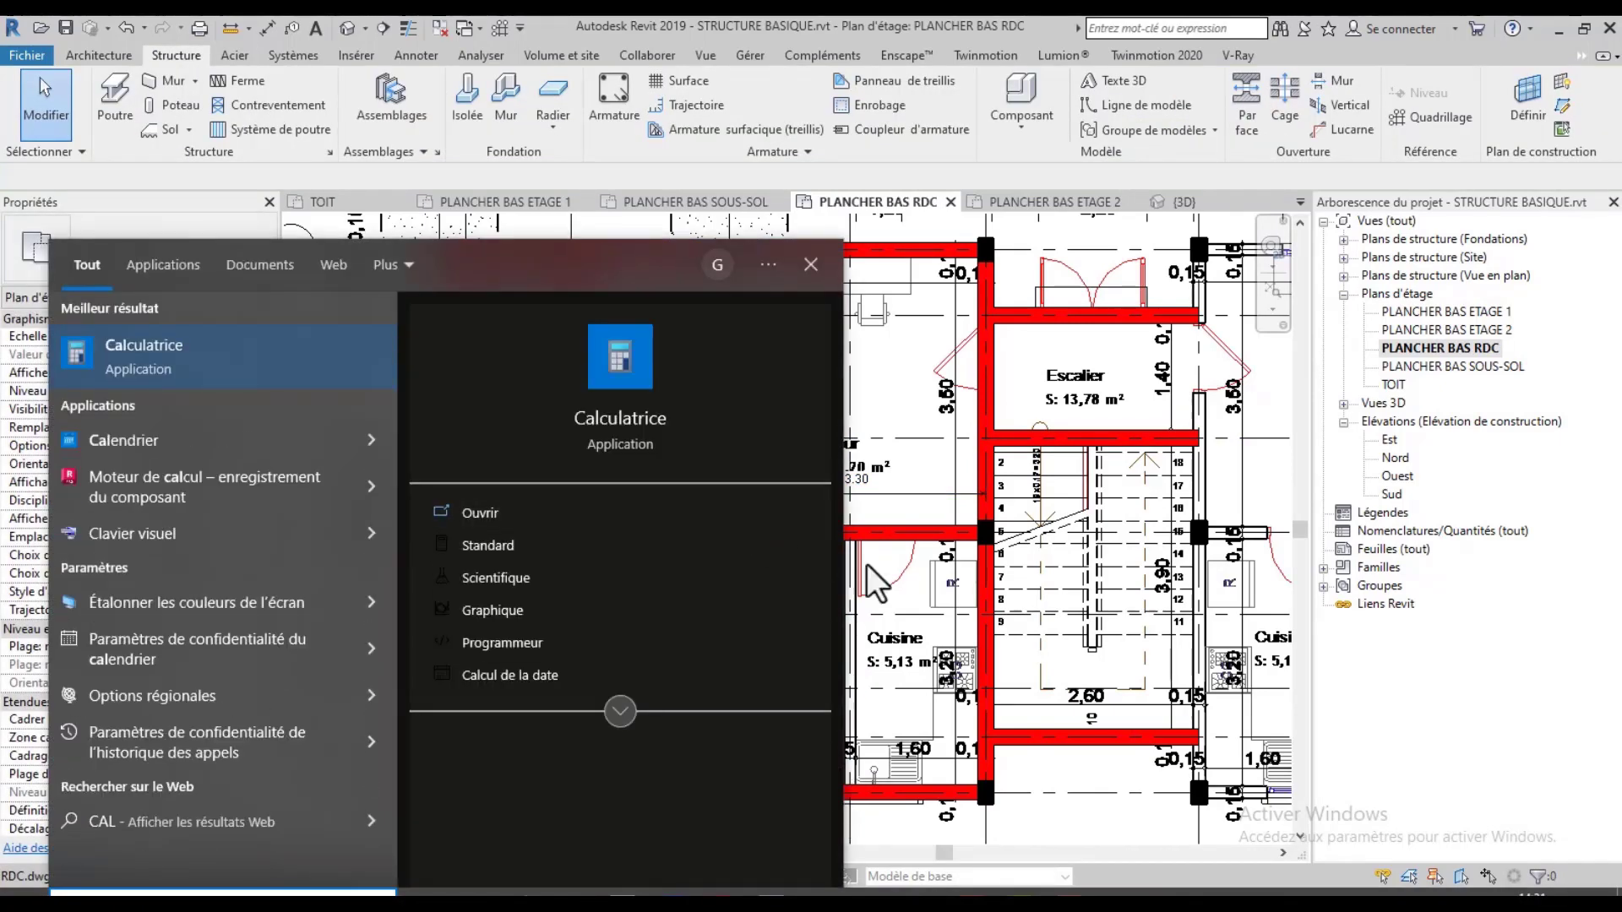
left_click(193, 352)
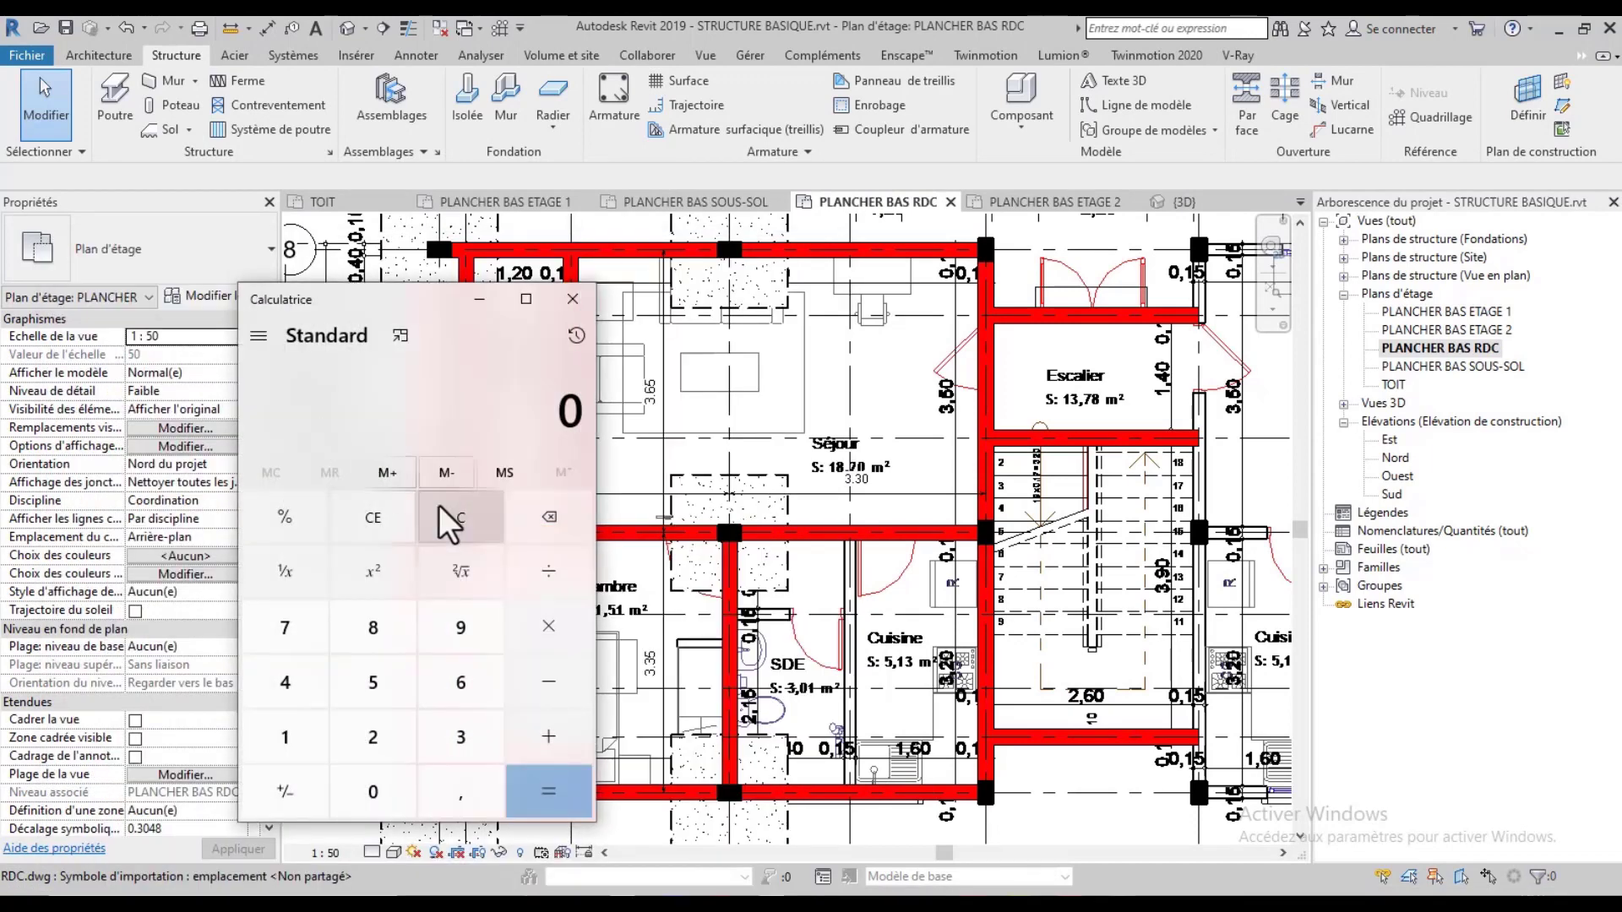
left_click_drag(393, 297, 1027, 342)
type("3,74")
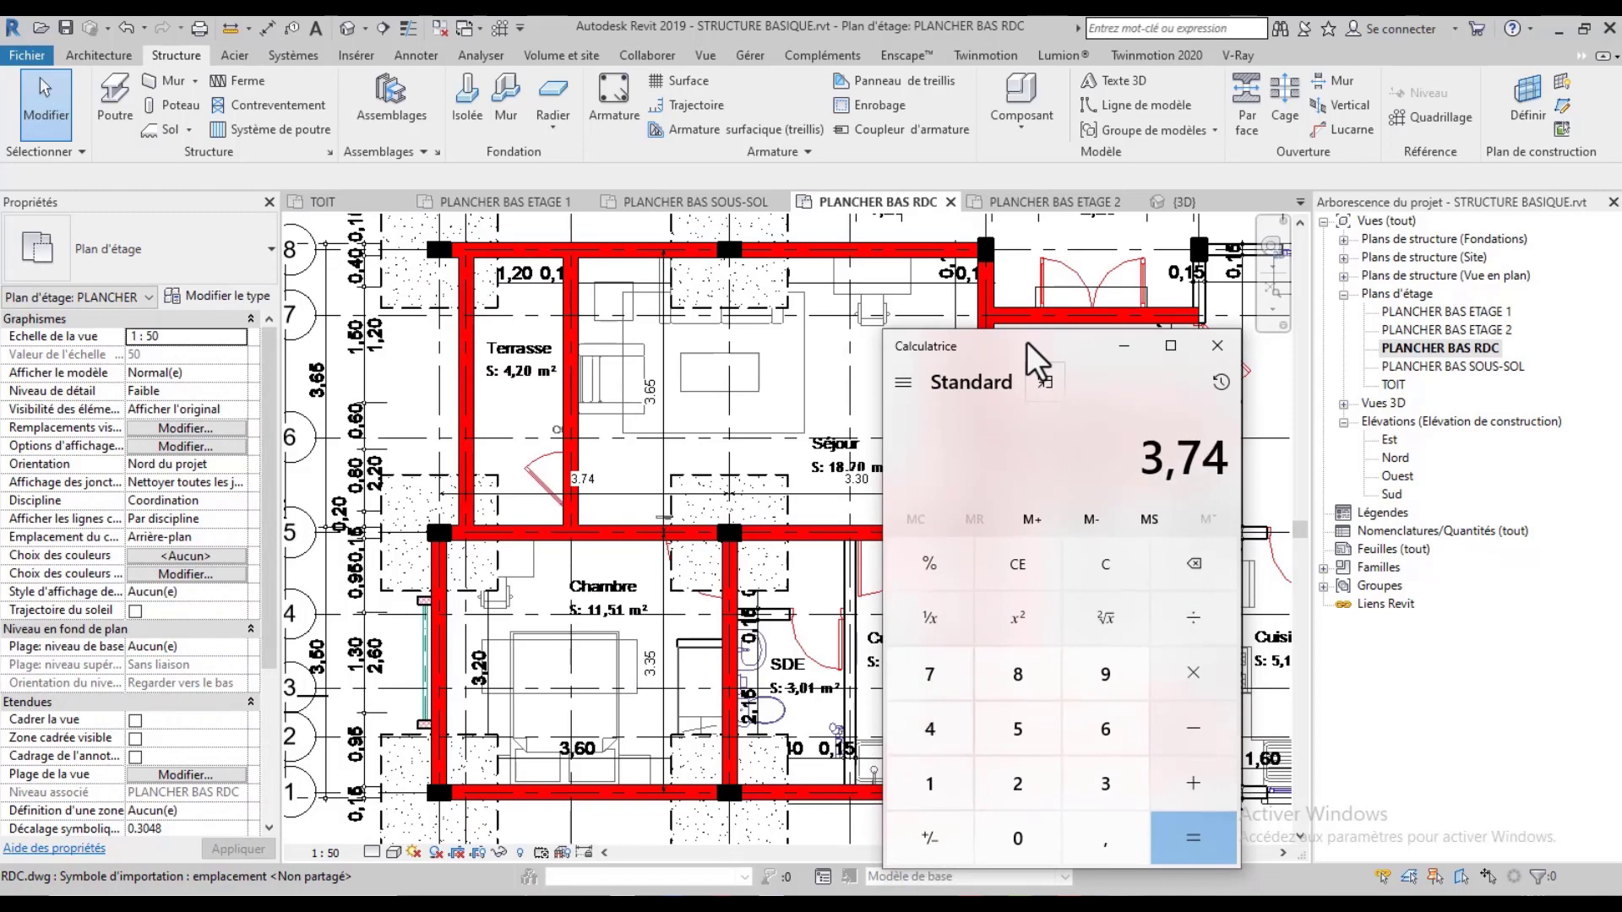
key("slash")
type("12")
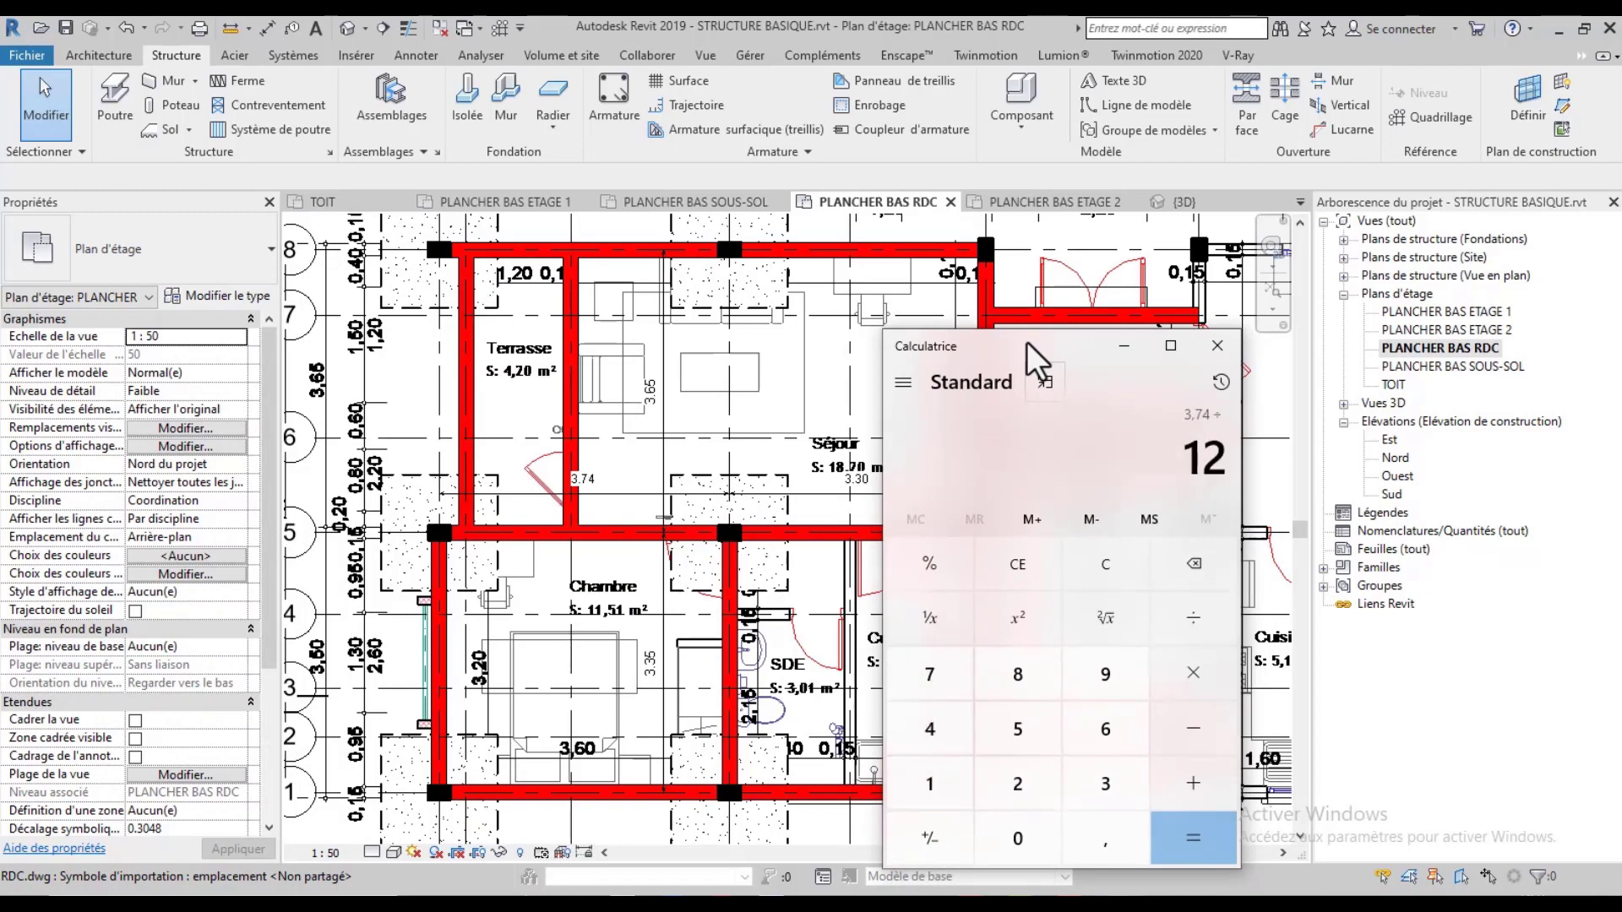
key("BackSpace")
key("BackSpace")
type("10")
key("Return")
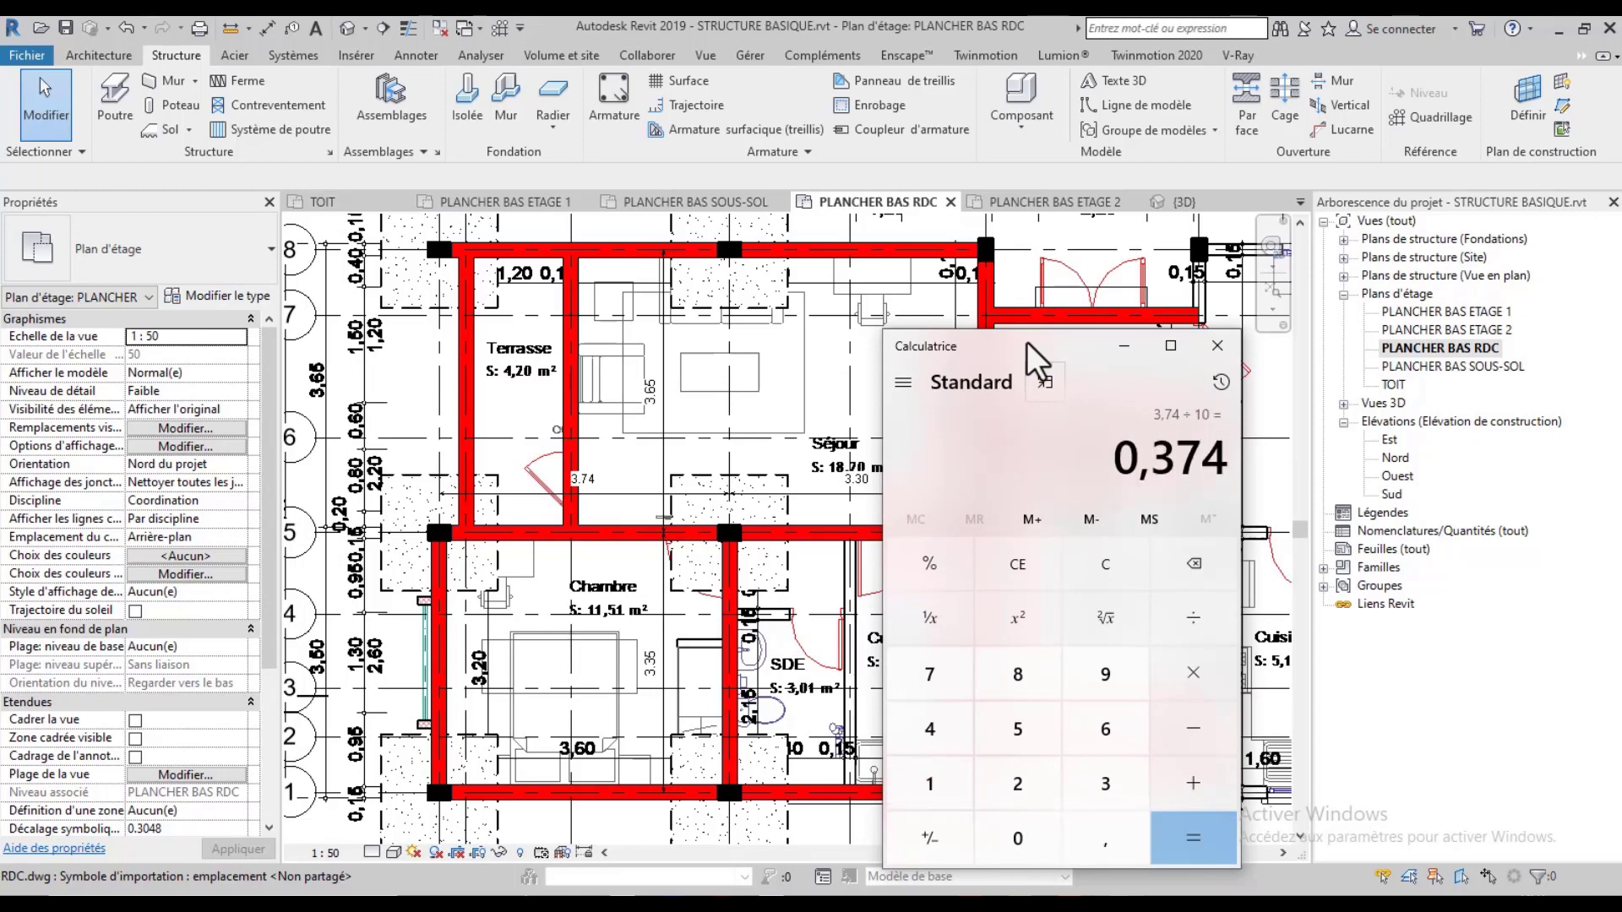
Calculate 3,74 ÷ 12 and minimize the calculator to return to the Revit floor plan
type("3,74")
key("slash")
type("12")
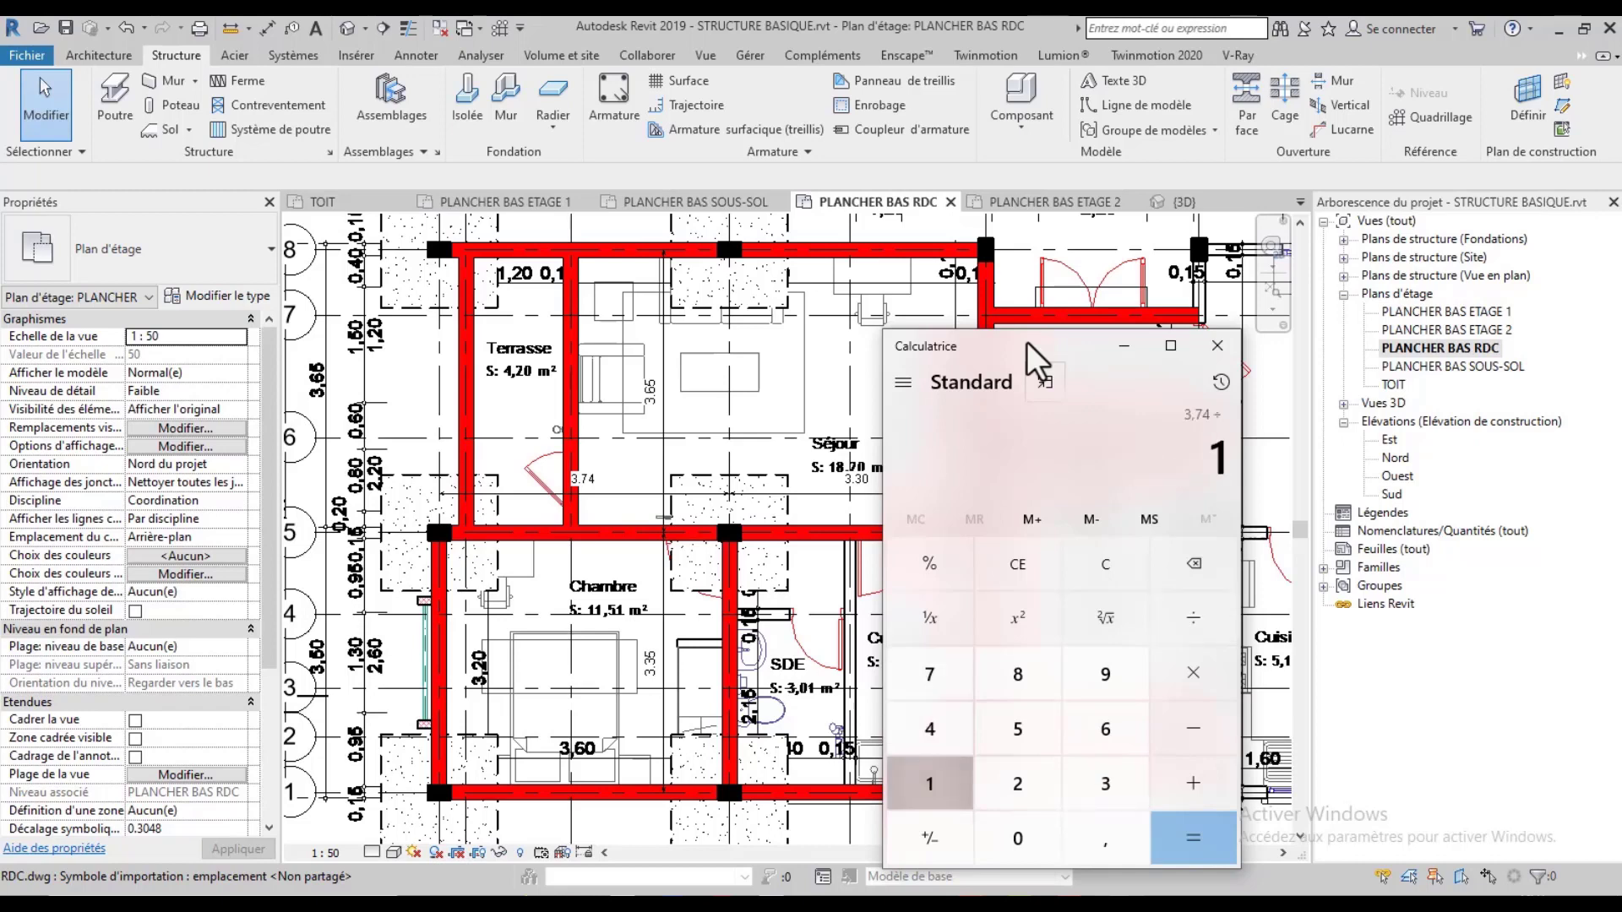
key("Return")
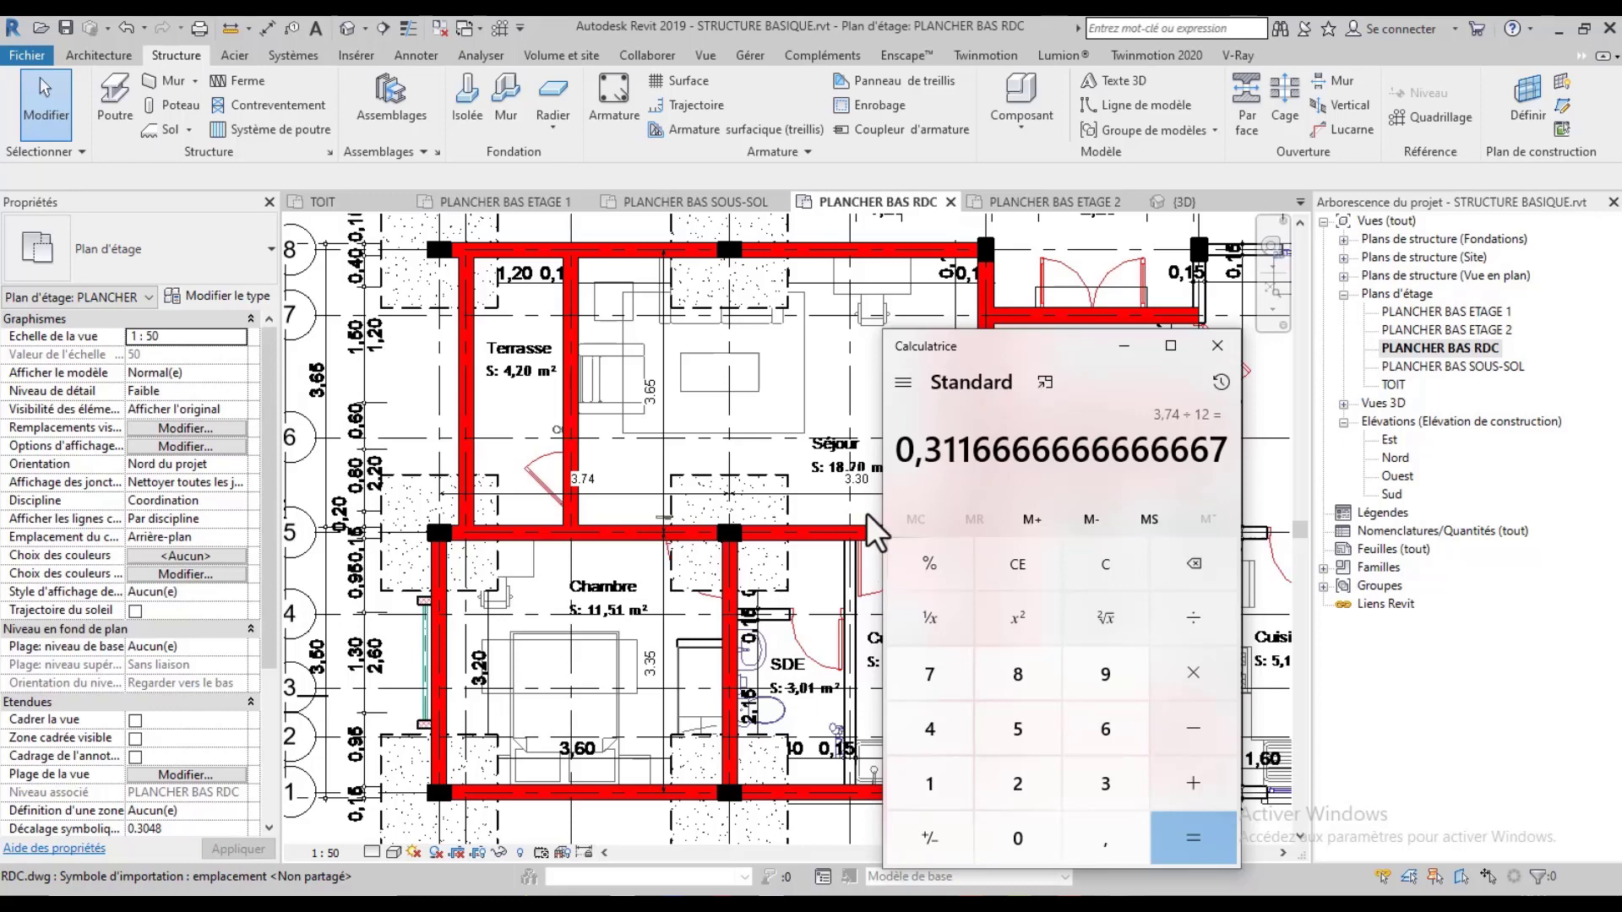
left_click(1115, 348)
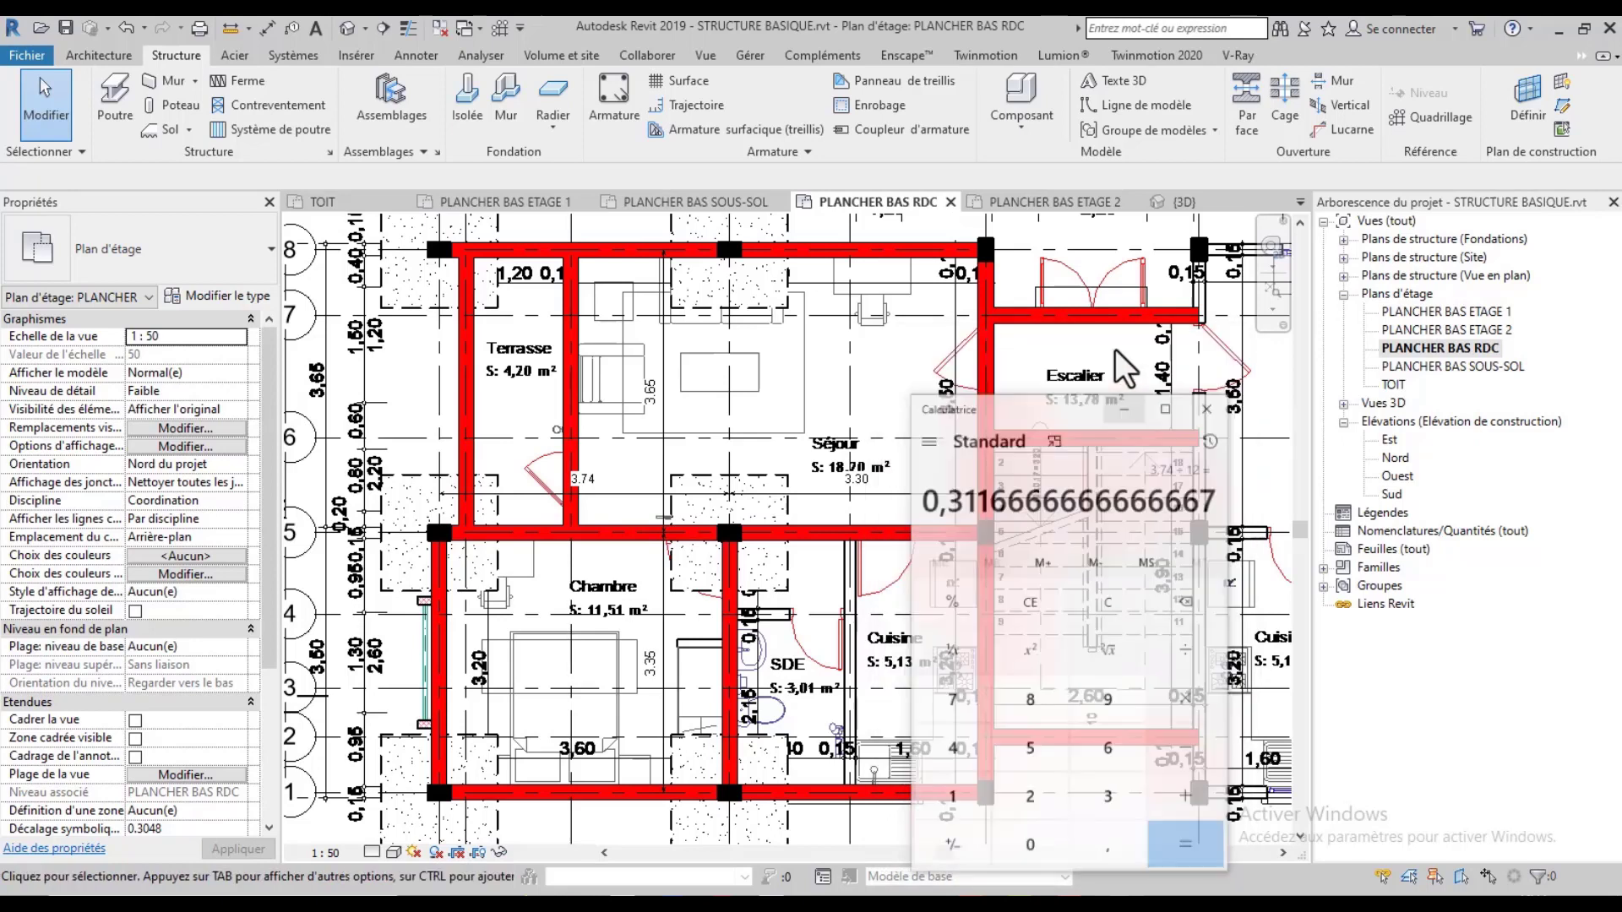
Select the beam at the start of the stairs along grid 6 and start duplicating its LONG type
left_click(1095, 440)
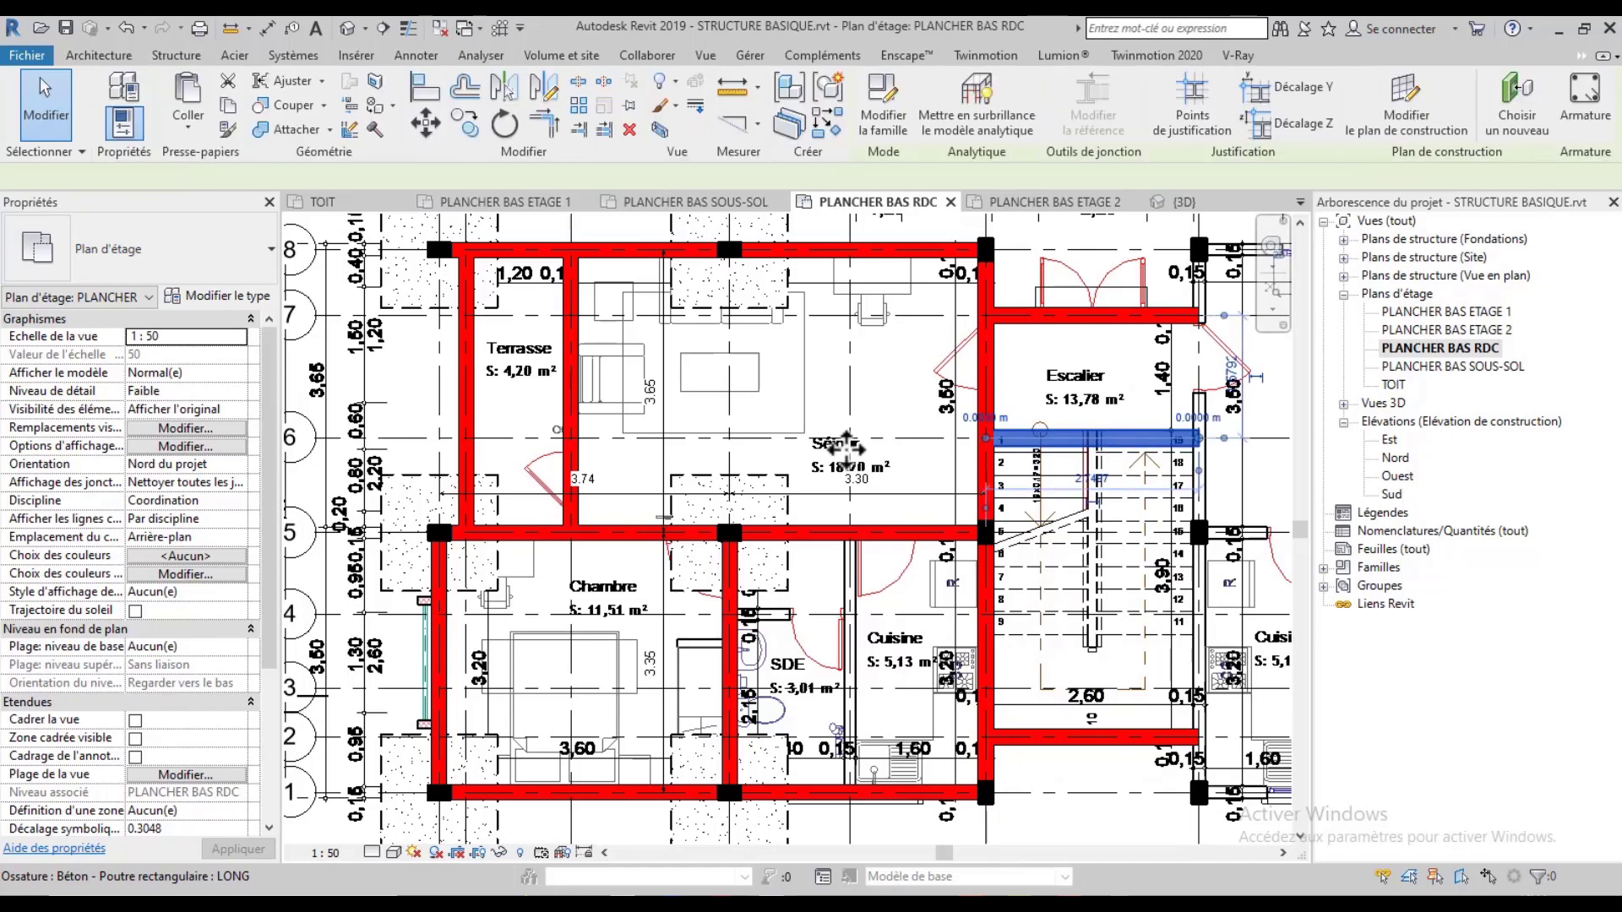
left_click(246, 301)
left_click(740, 293)
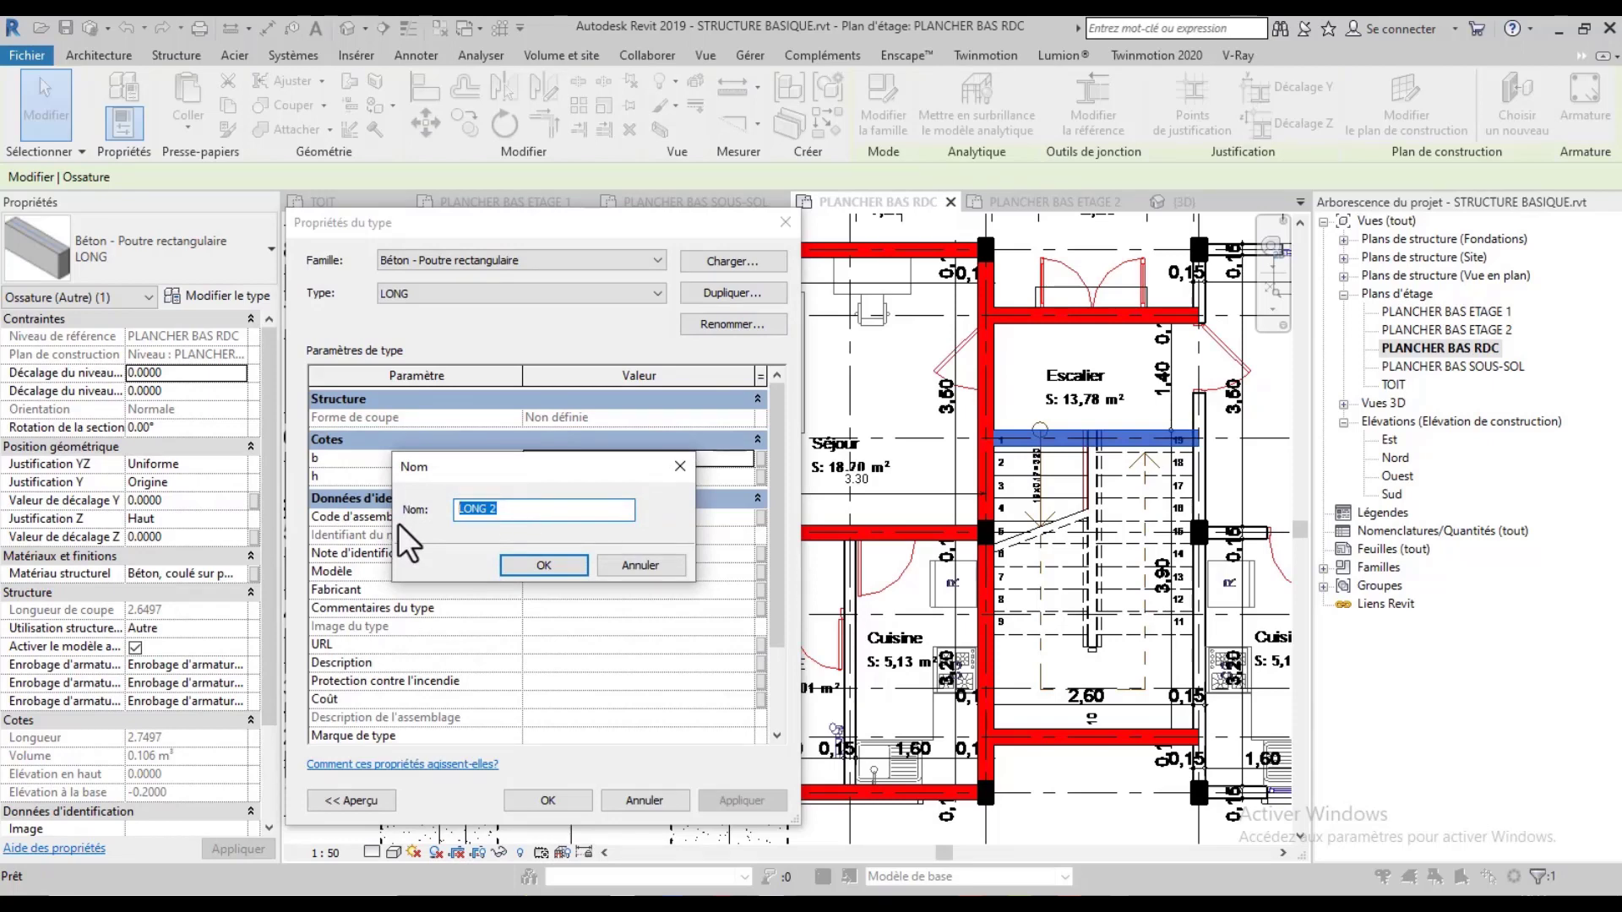
Switch to Calculatrice and calculate half of the 35 cm beam height as 35 × 0,5
key("alt+Tab")
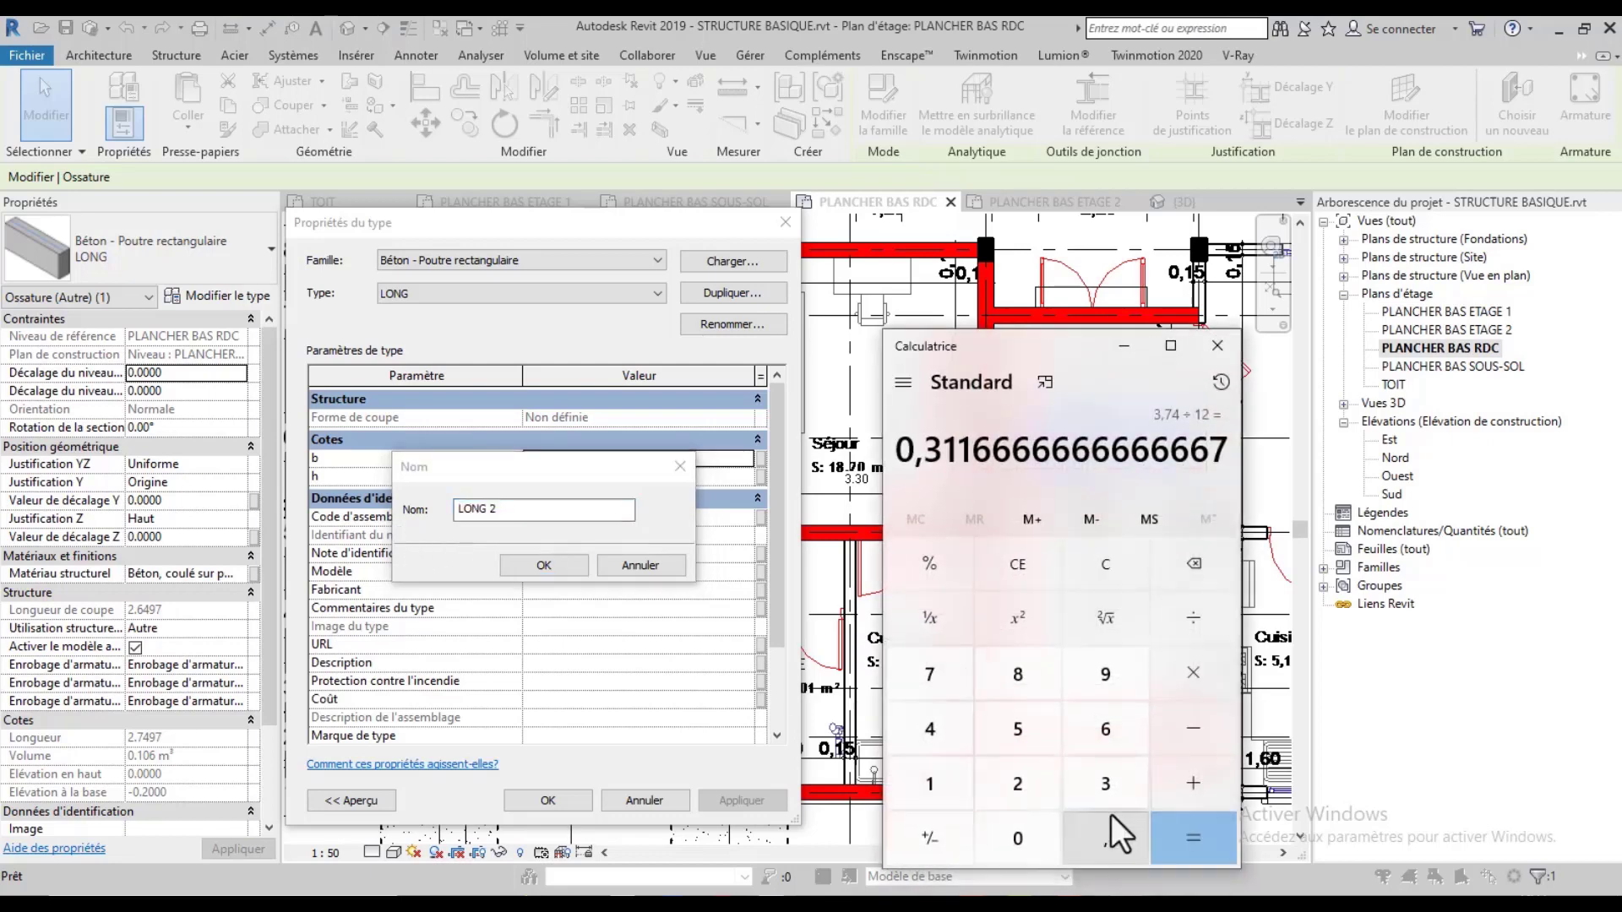
type("3,5*,")
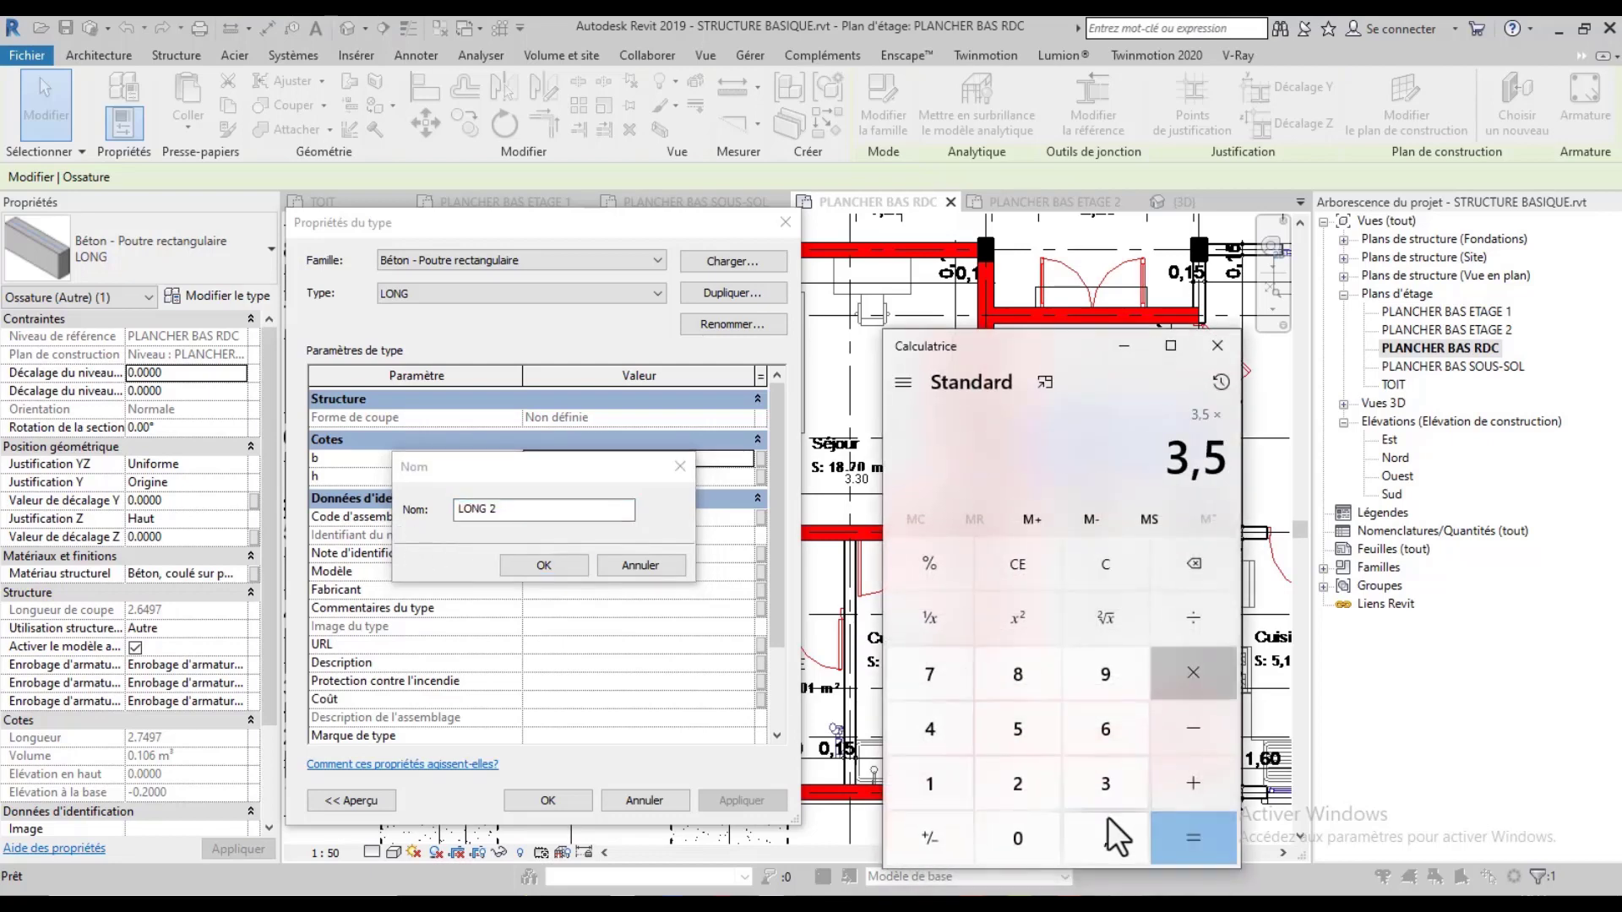
key("BackSpace")
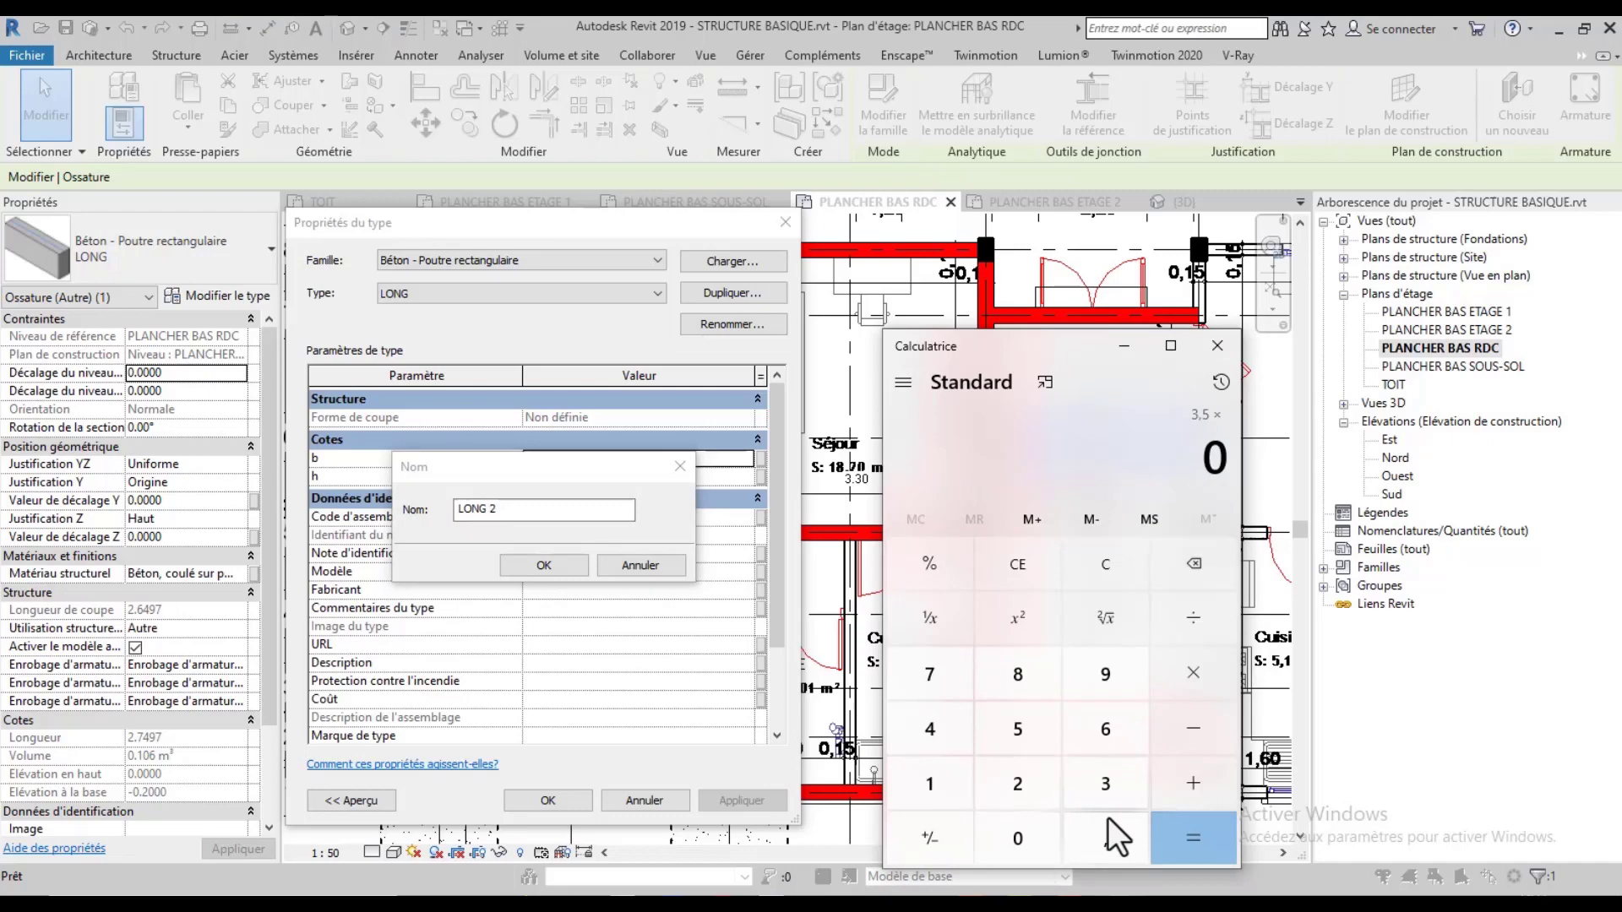
type("35*,5")
key("Return")
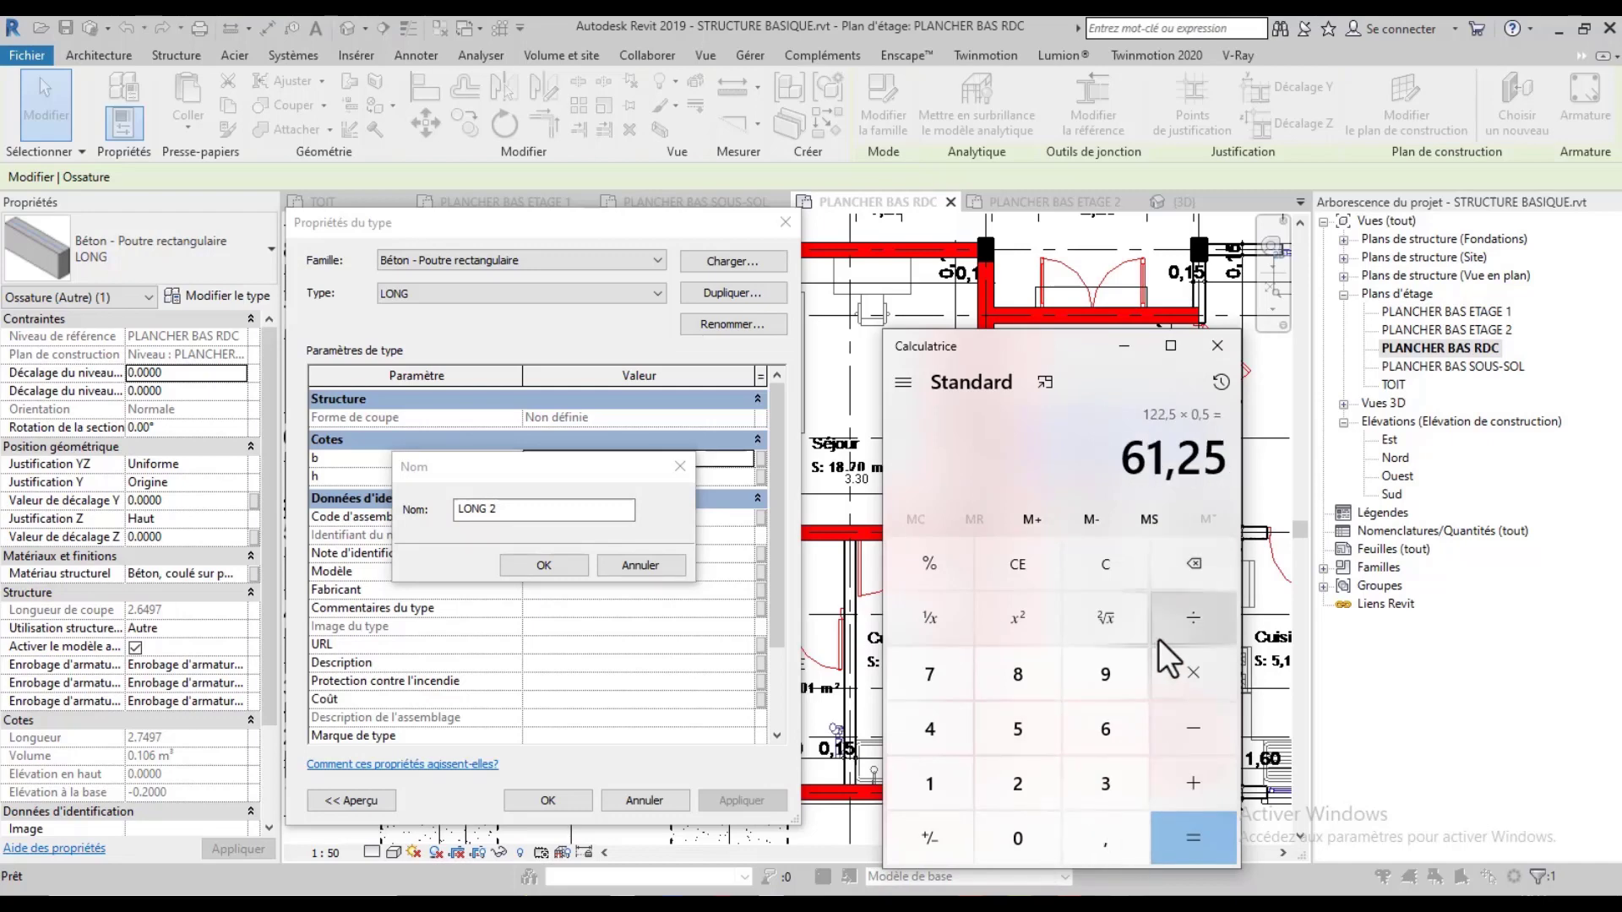
key("Return")
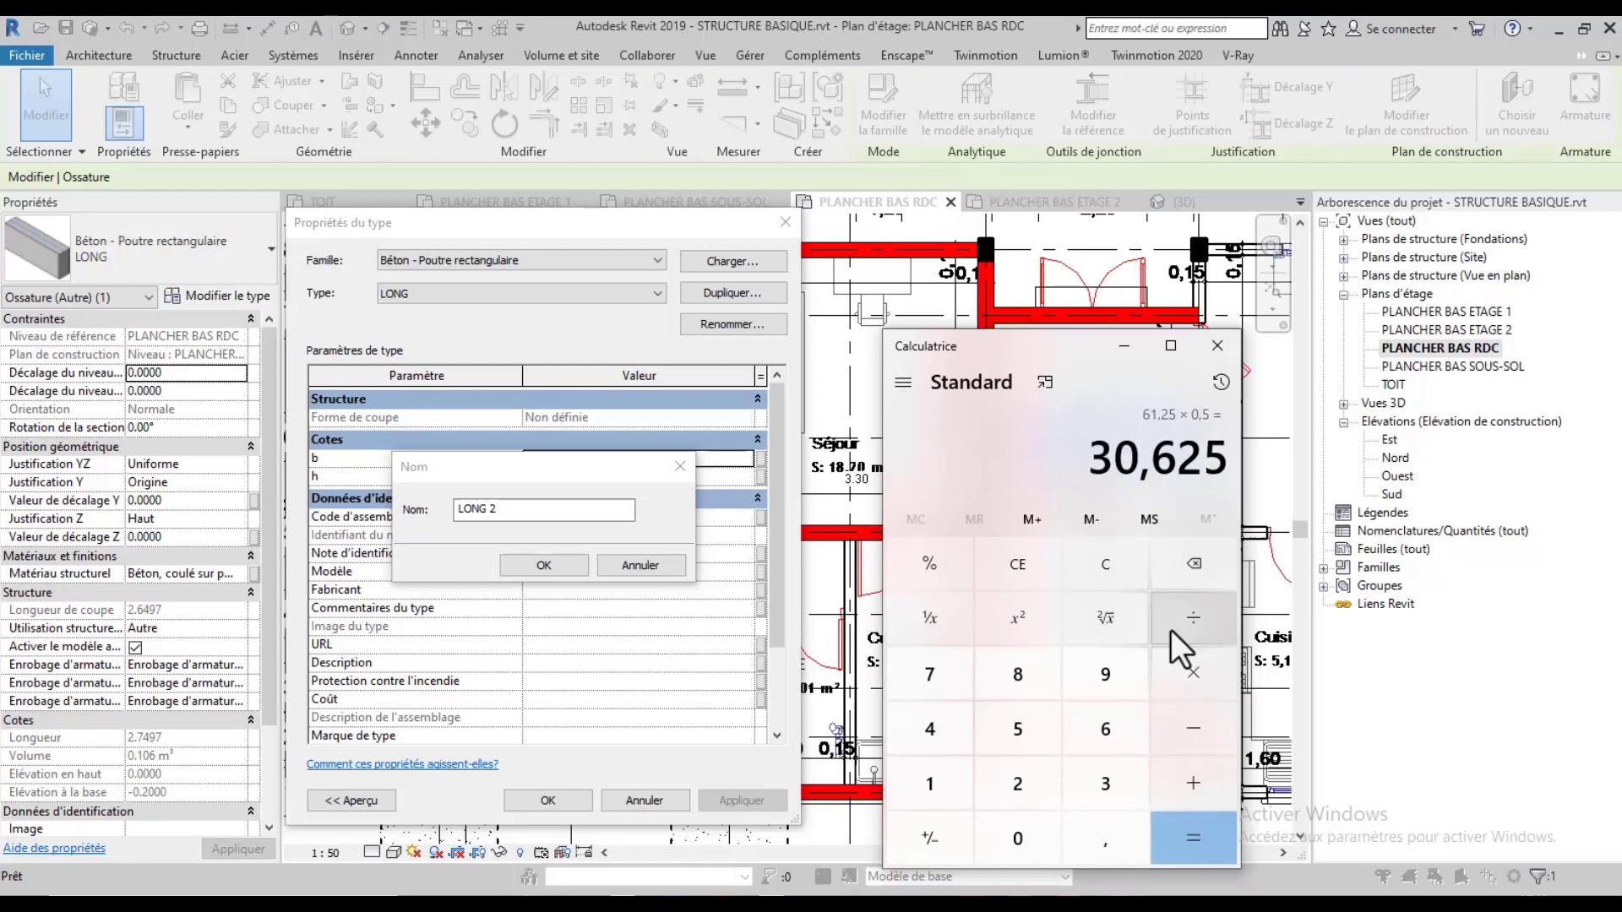
type("35*,5")
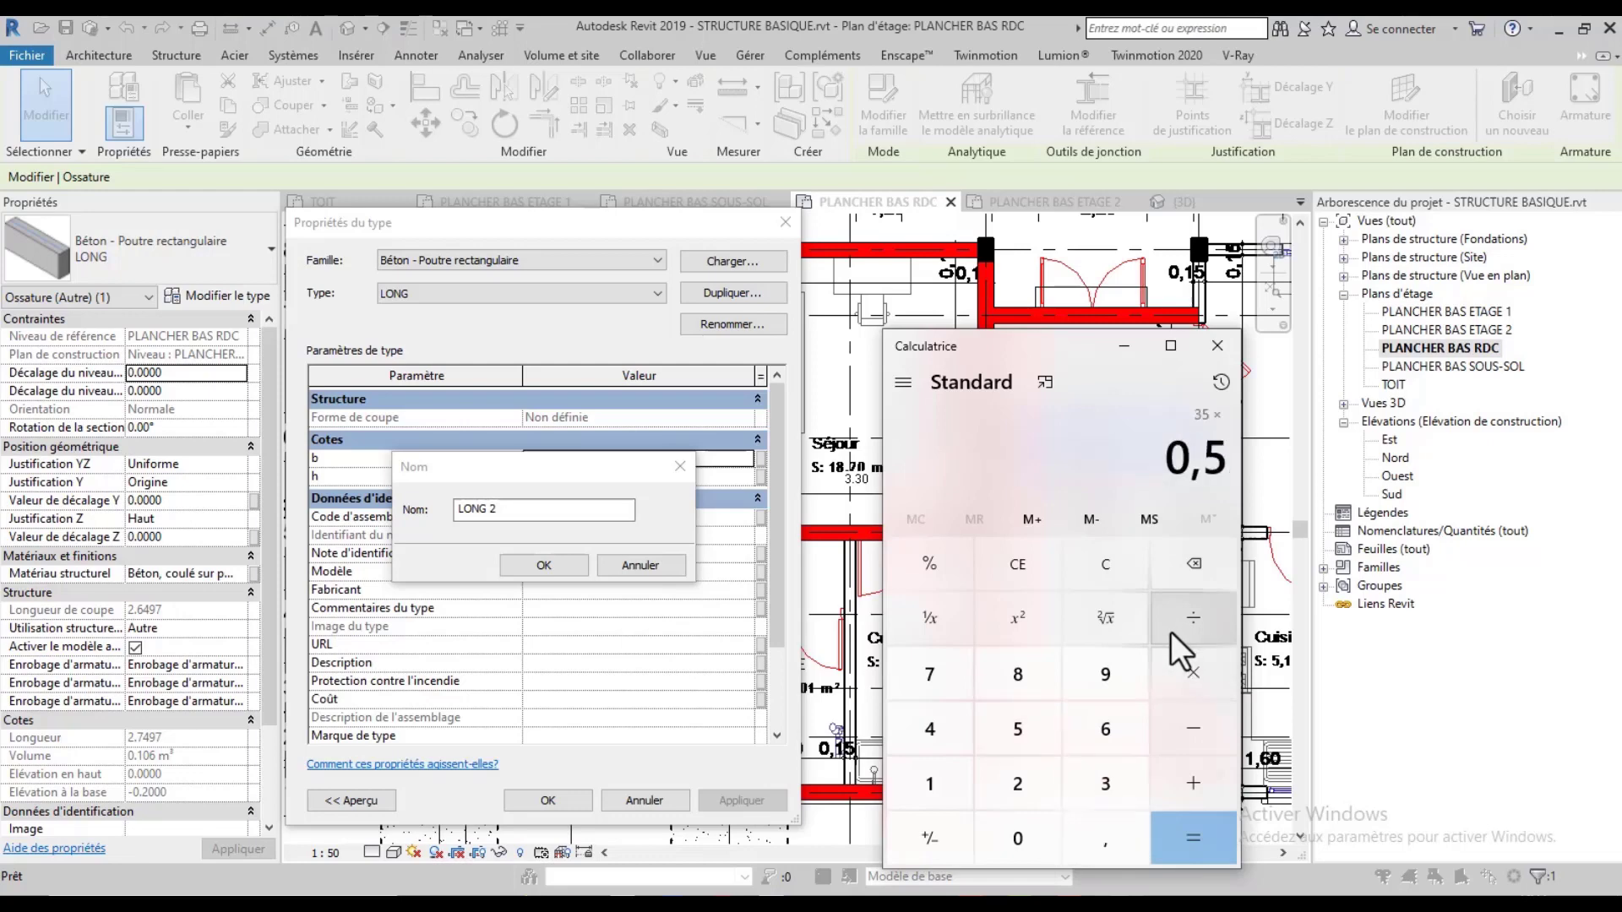
key("Return")
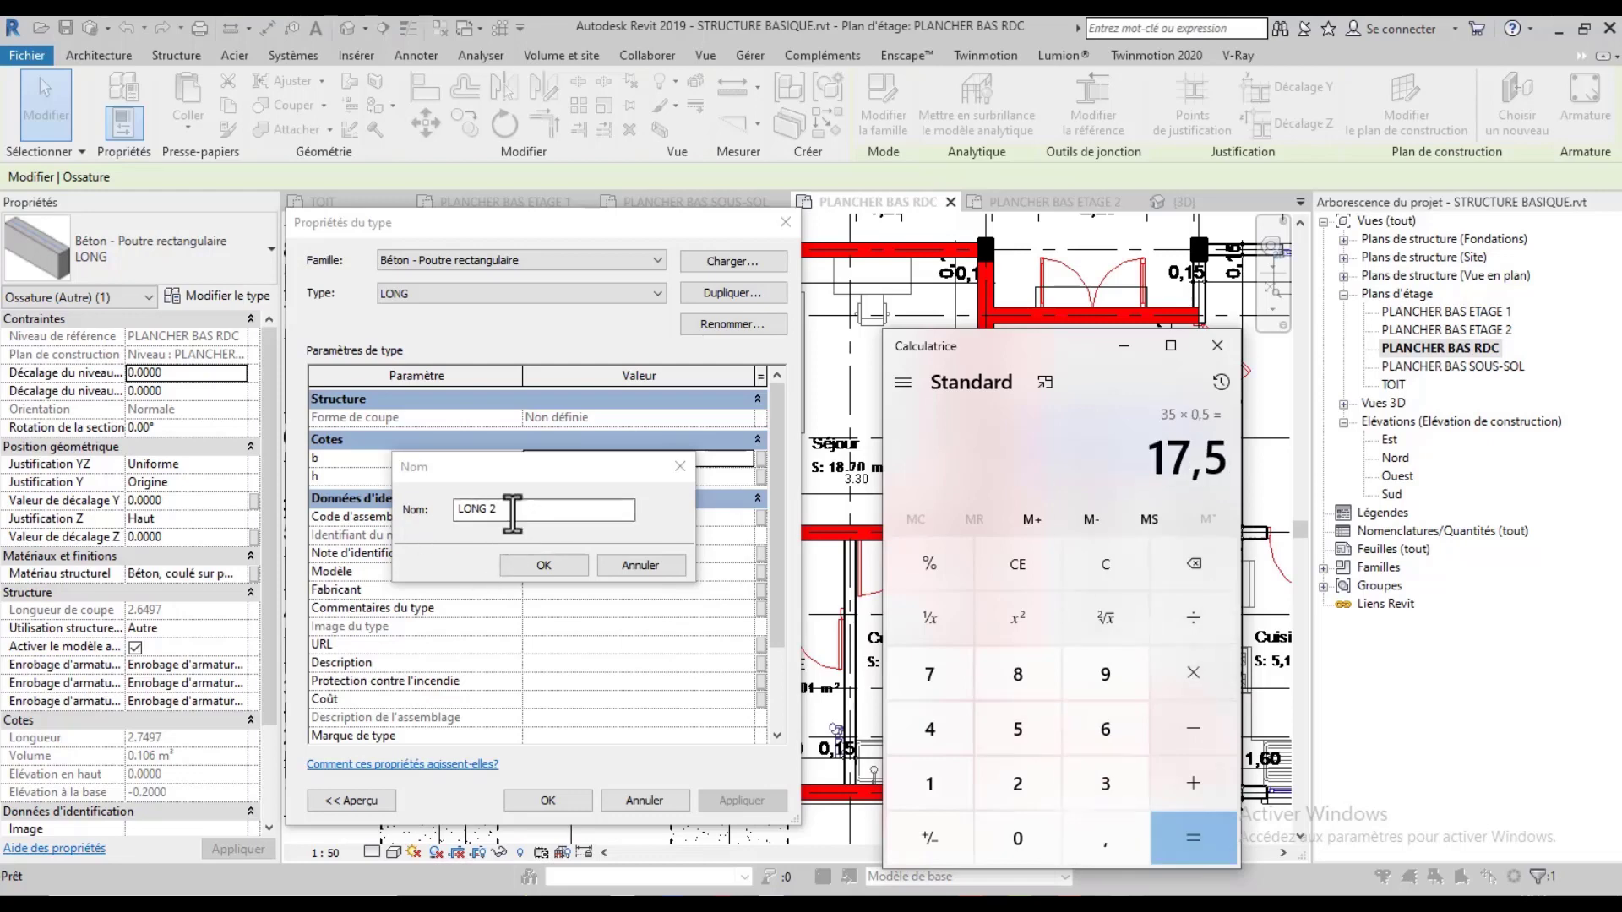
Return to the Revit naming dialog and name the duplicated beam type 20x35
left_click(383, 517)
type("20*")
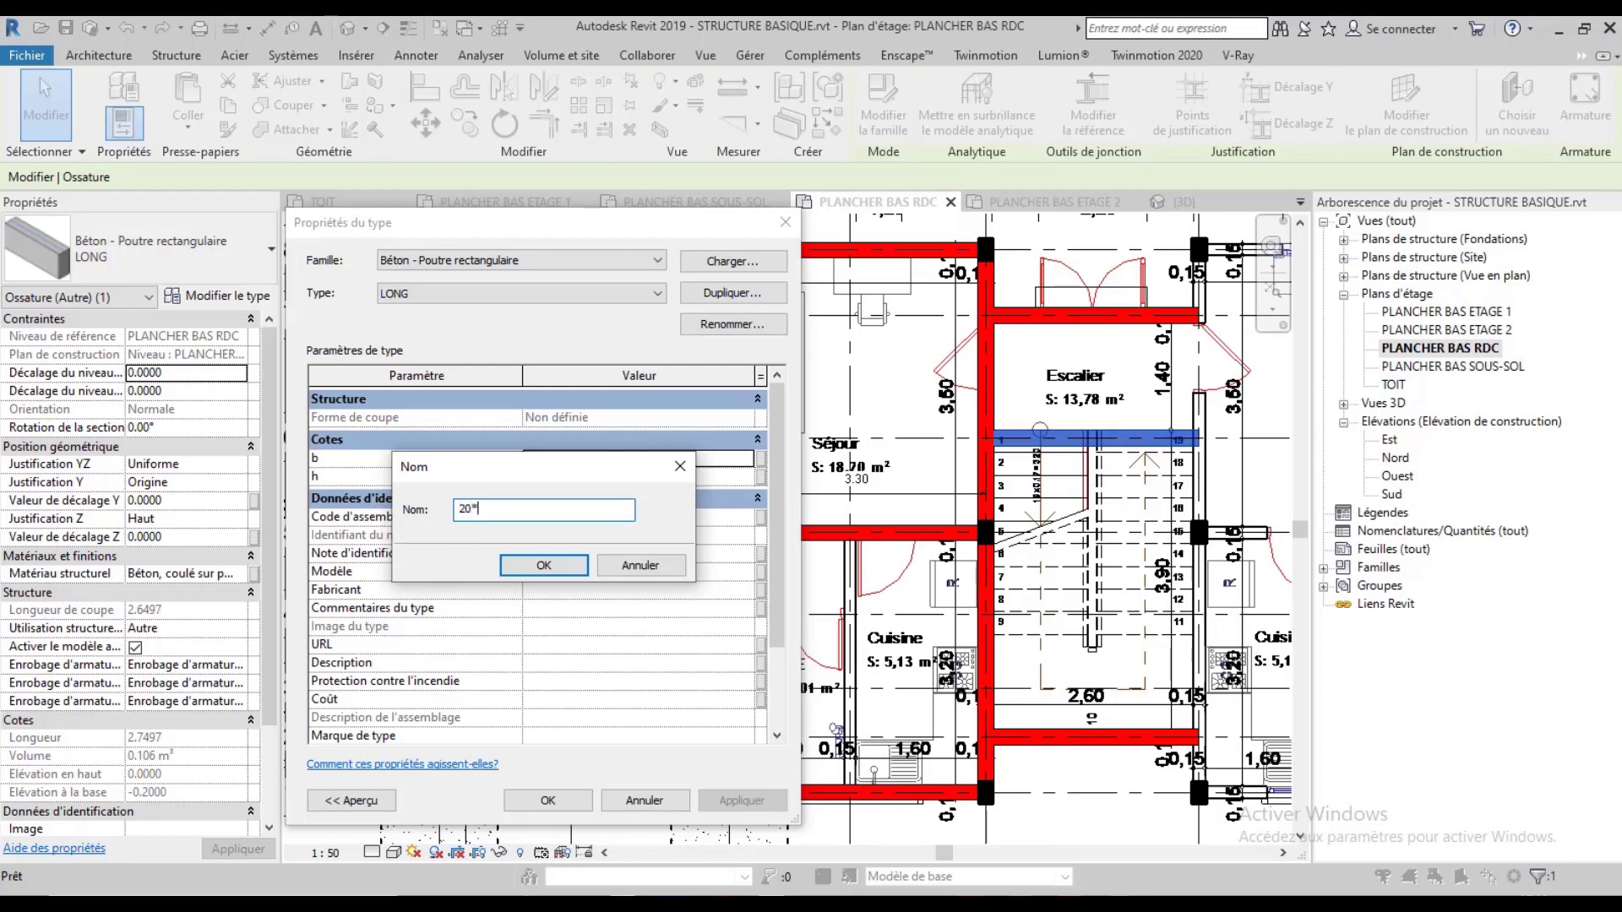
key("BackSpace")
type("X35")
key("Return")
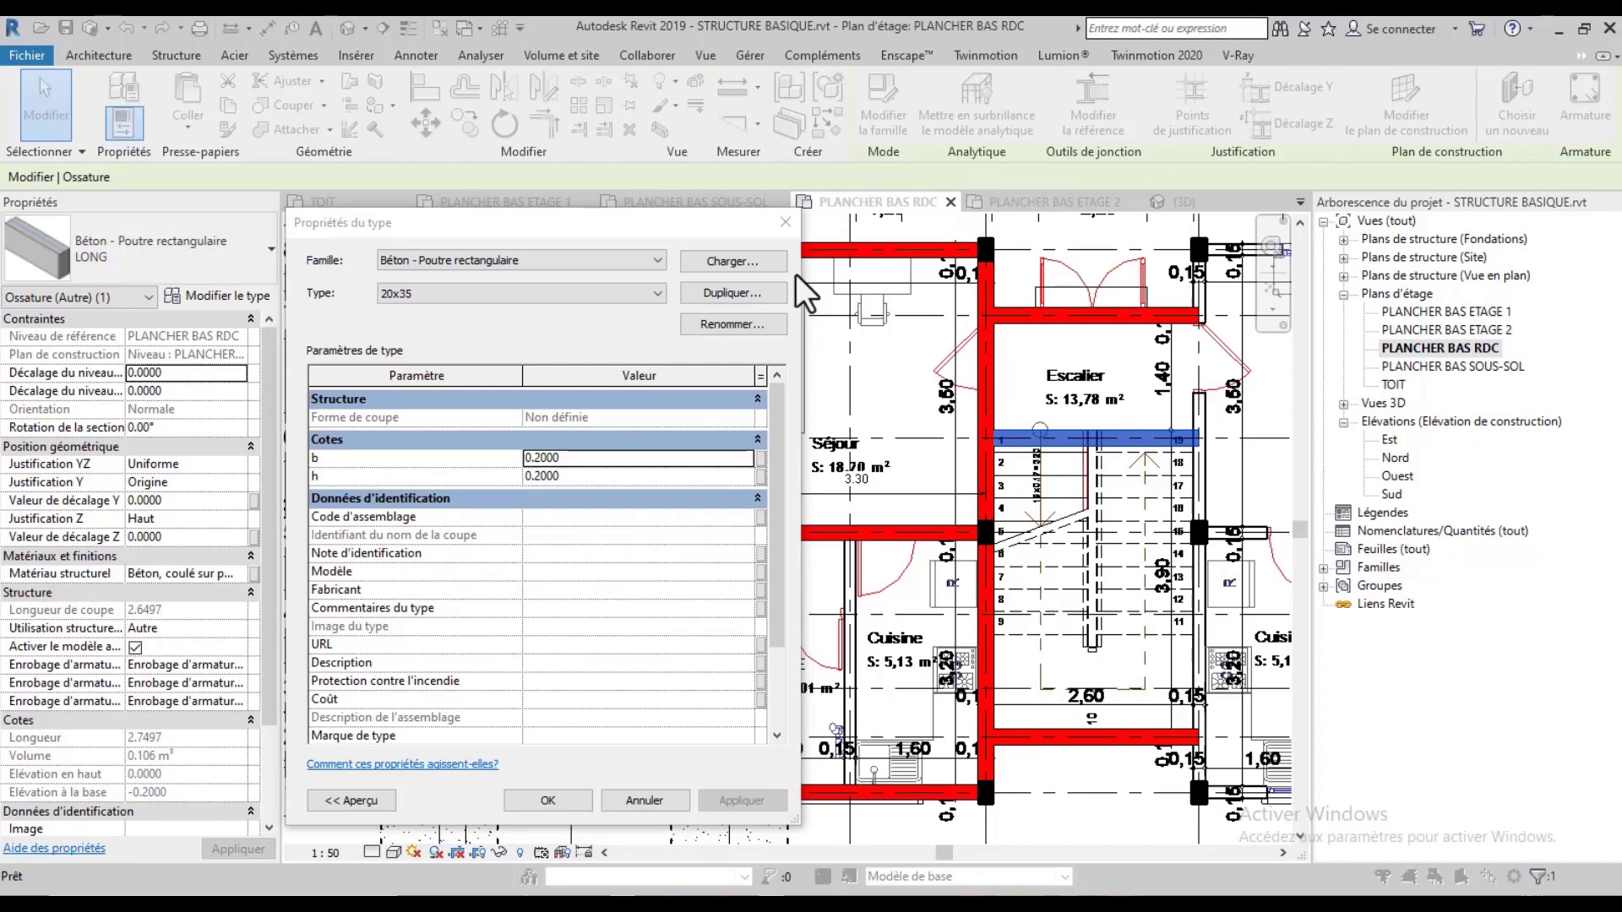
Set the 20x35 type's width b to 0.2 and height h to 0.35, and apply it to the selected beam
left_click(610, 460)
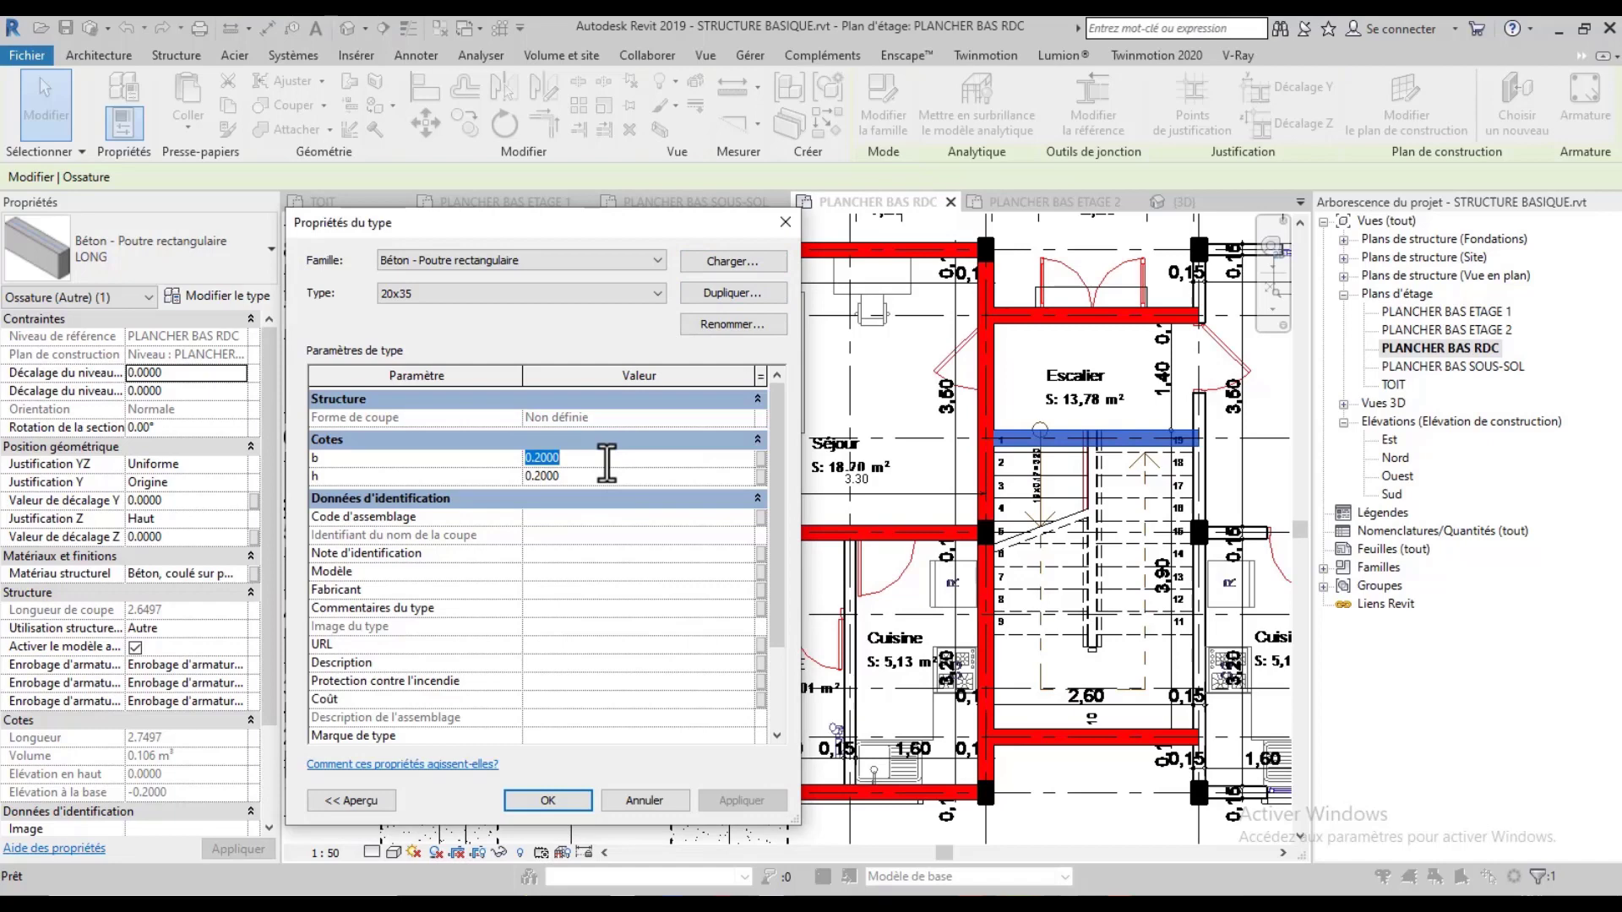
type(".2")
key("Tab")
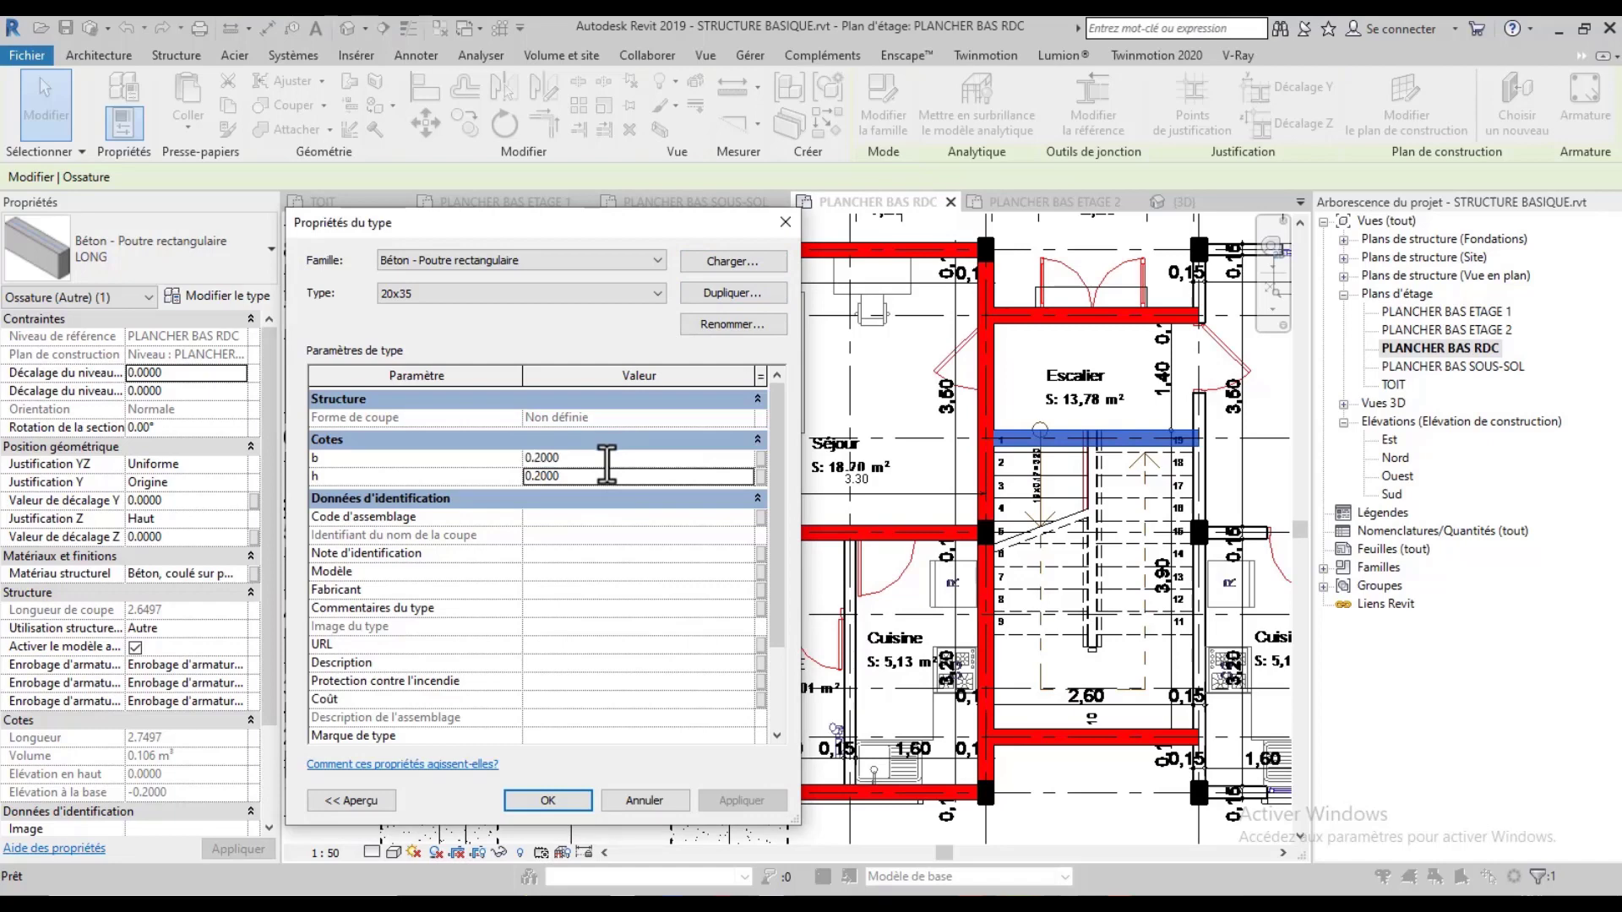
type(".35")
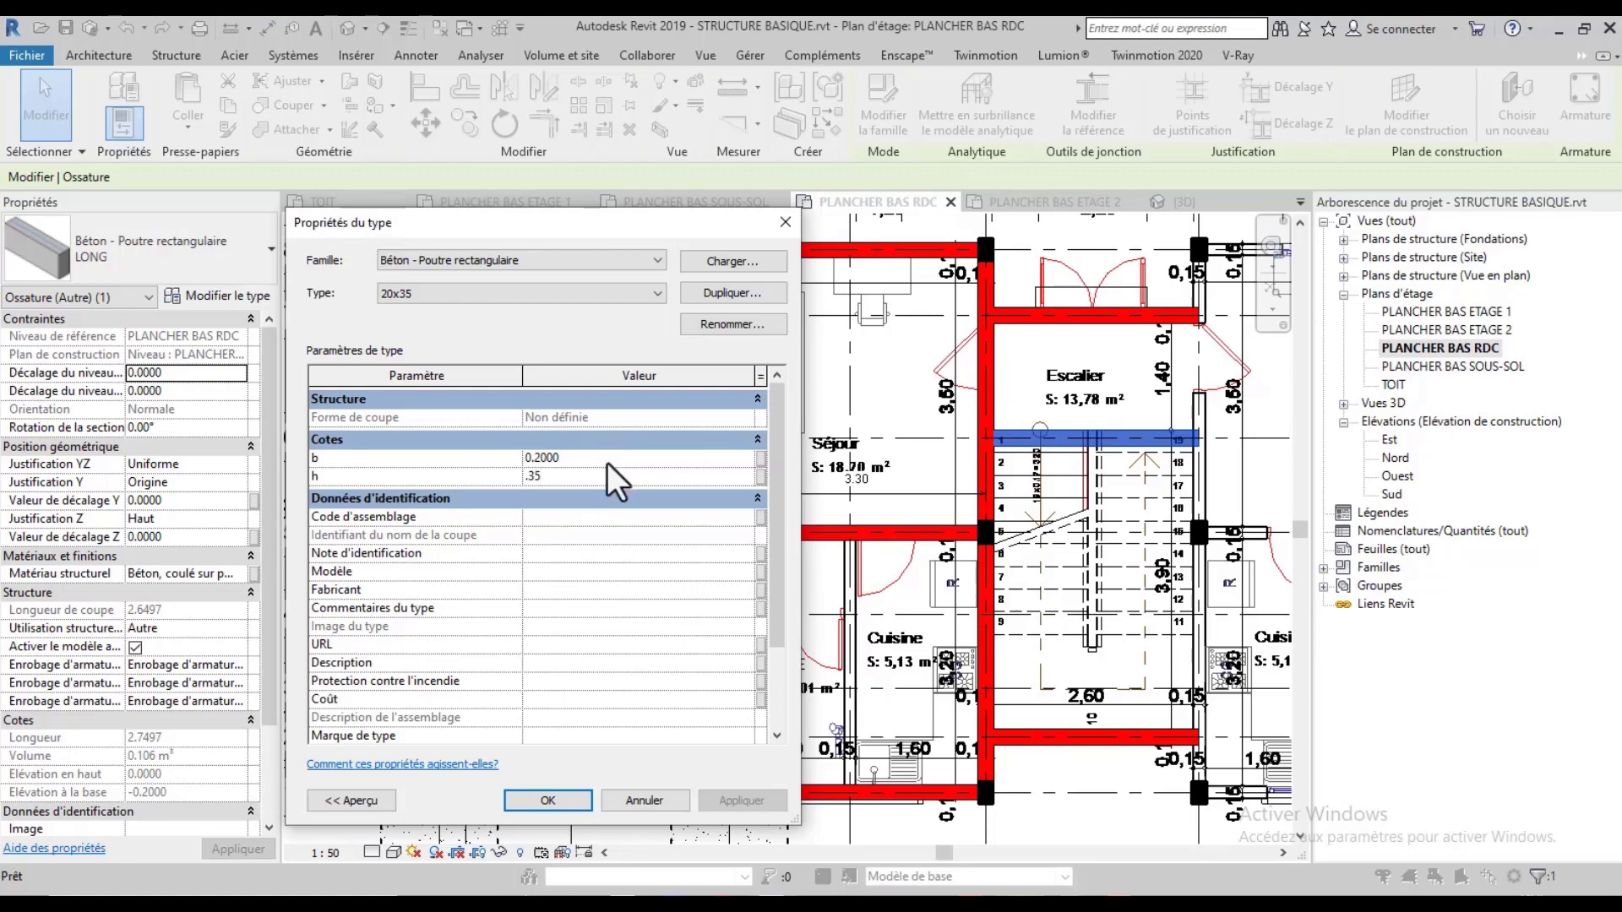
left_click(573, 802)
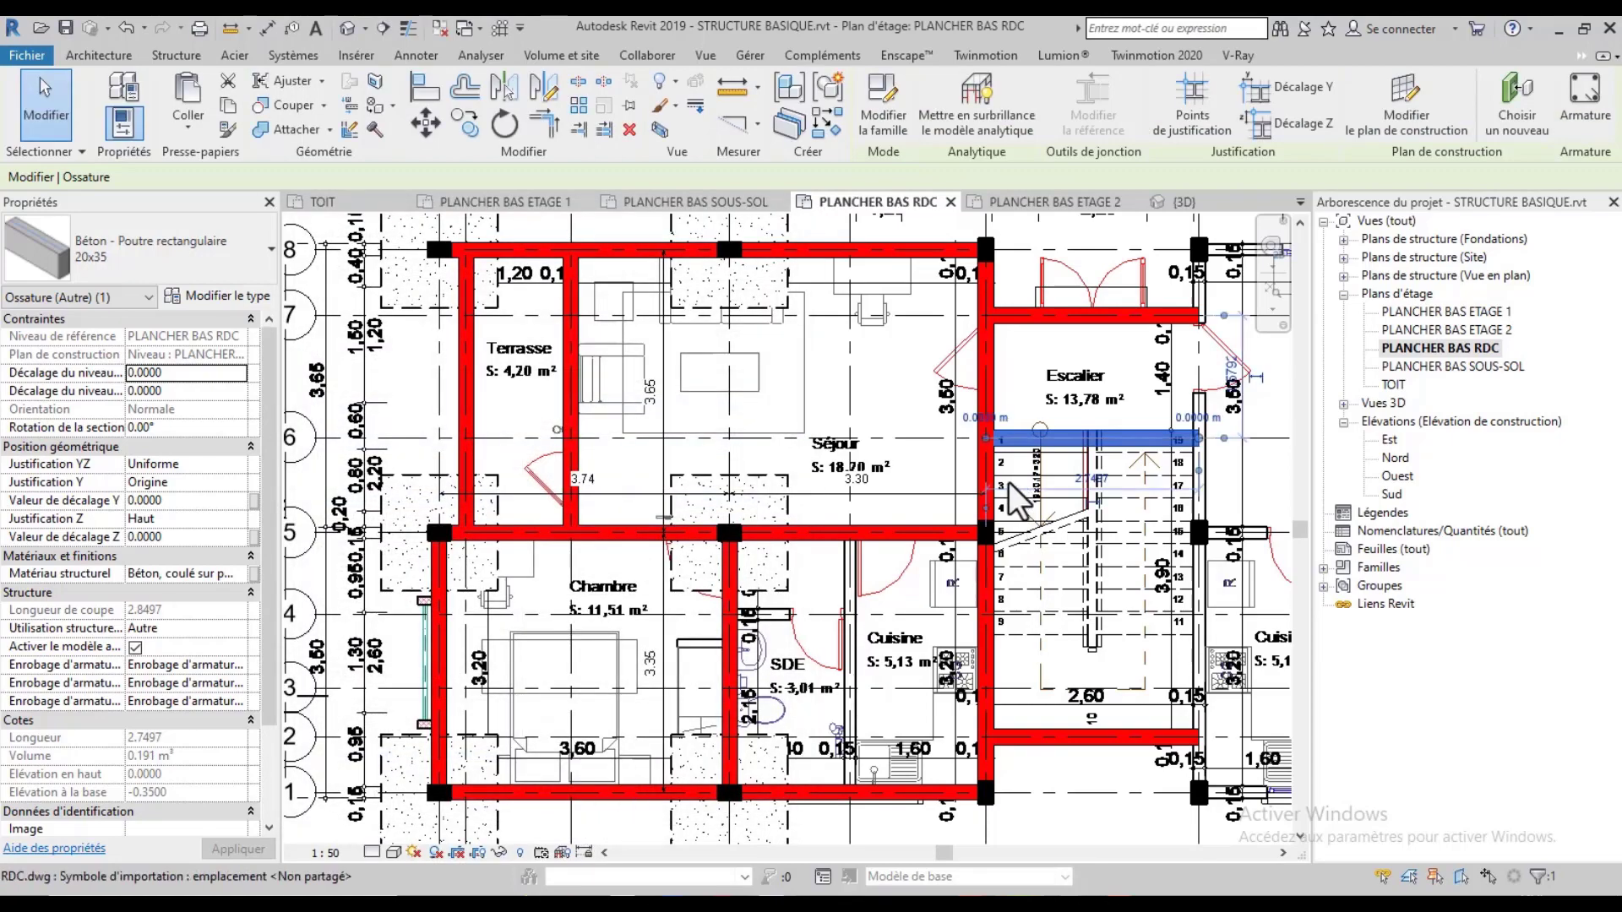
Create a beam similar to the 20x35 stair beam along grid G, from the column at grid 5 to grid 8
key("Escape")
left_click(1123, 443)
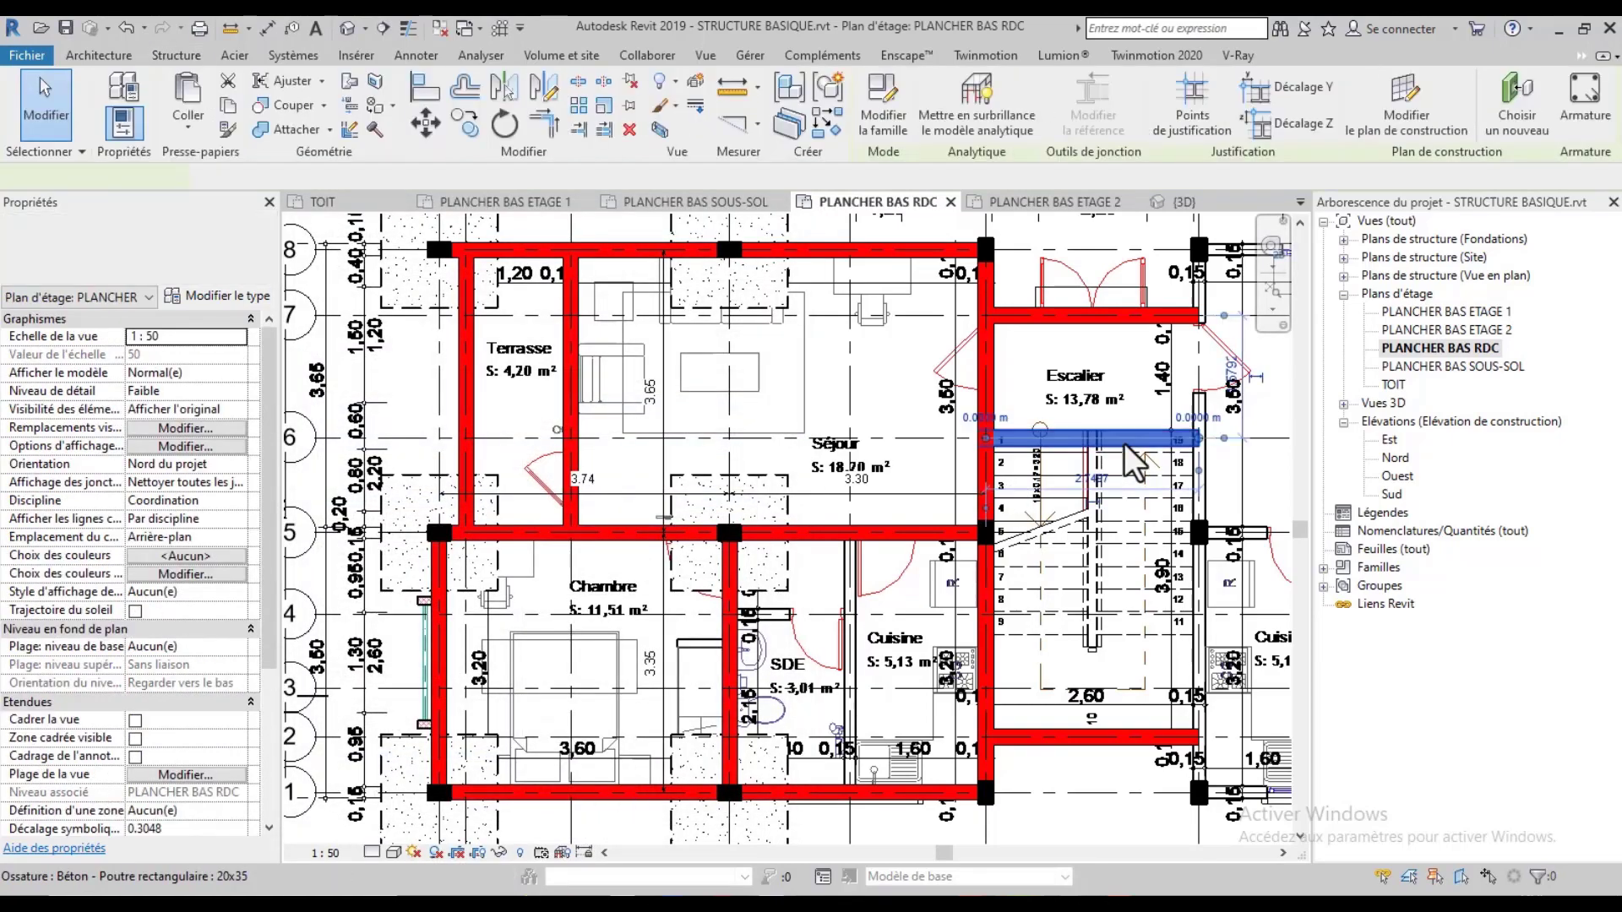
scroll(628, 542, "down", 2)
scroll(1145, 505, "up", 2)
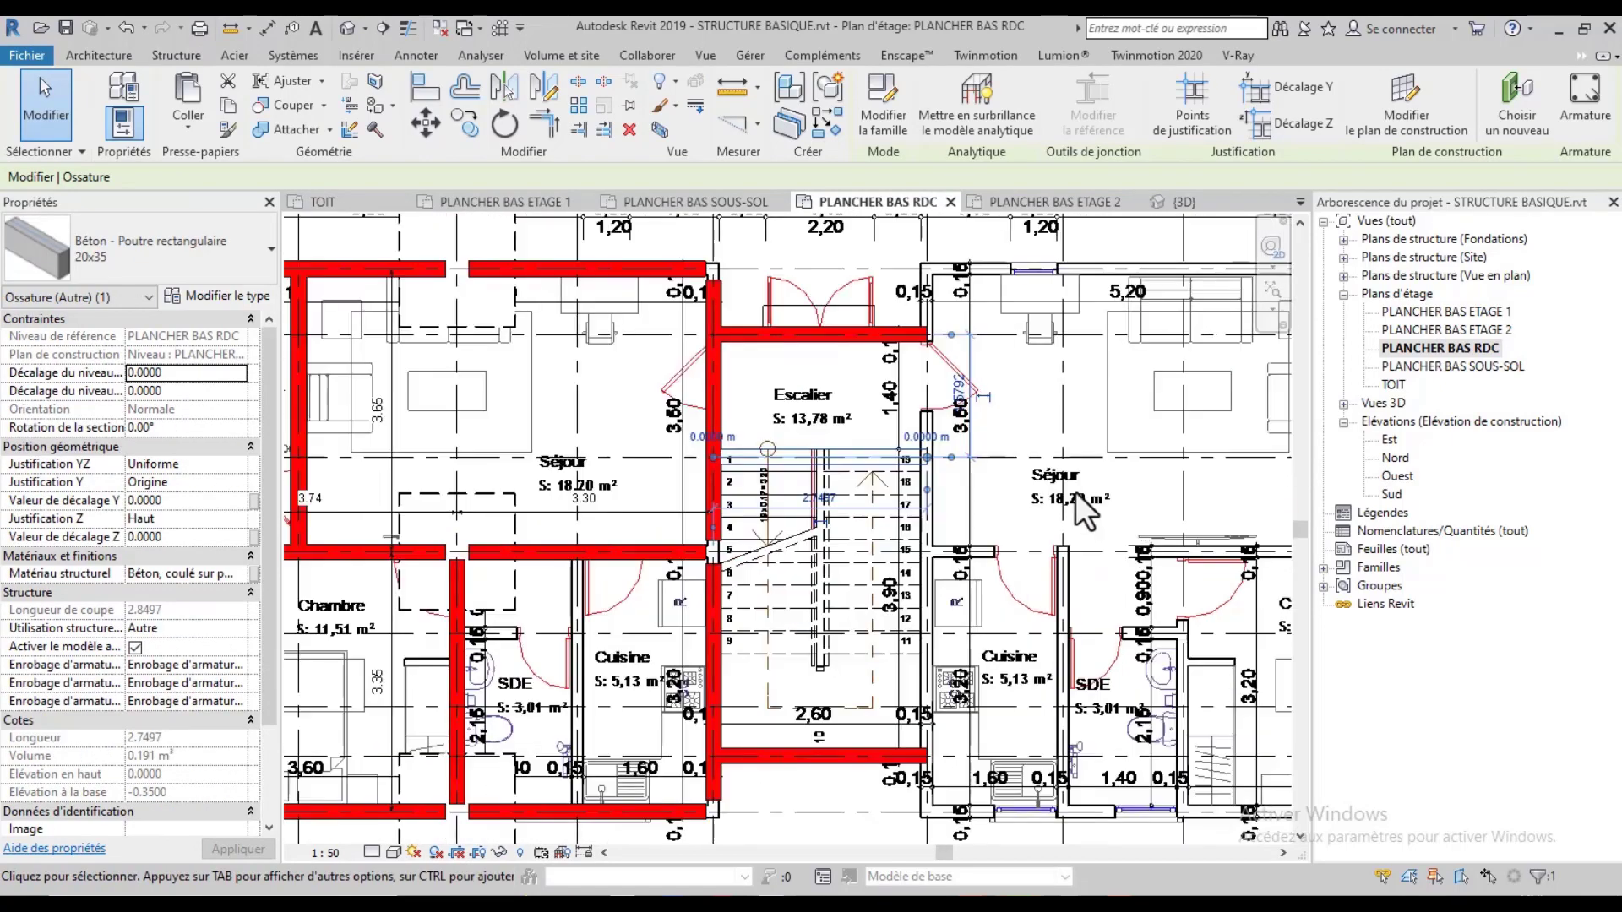
key("Escape")
left_click(893, 461)
right_click(891, 457)
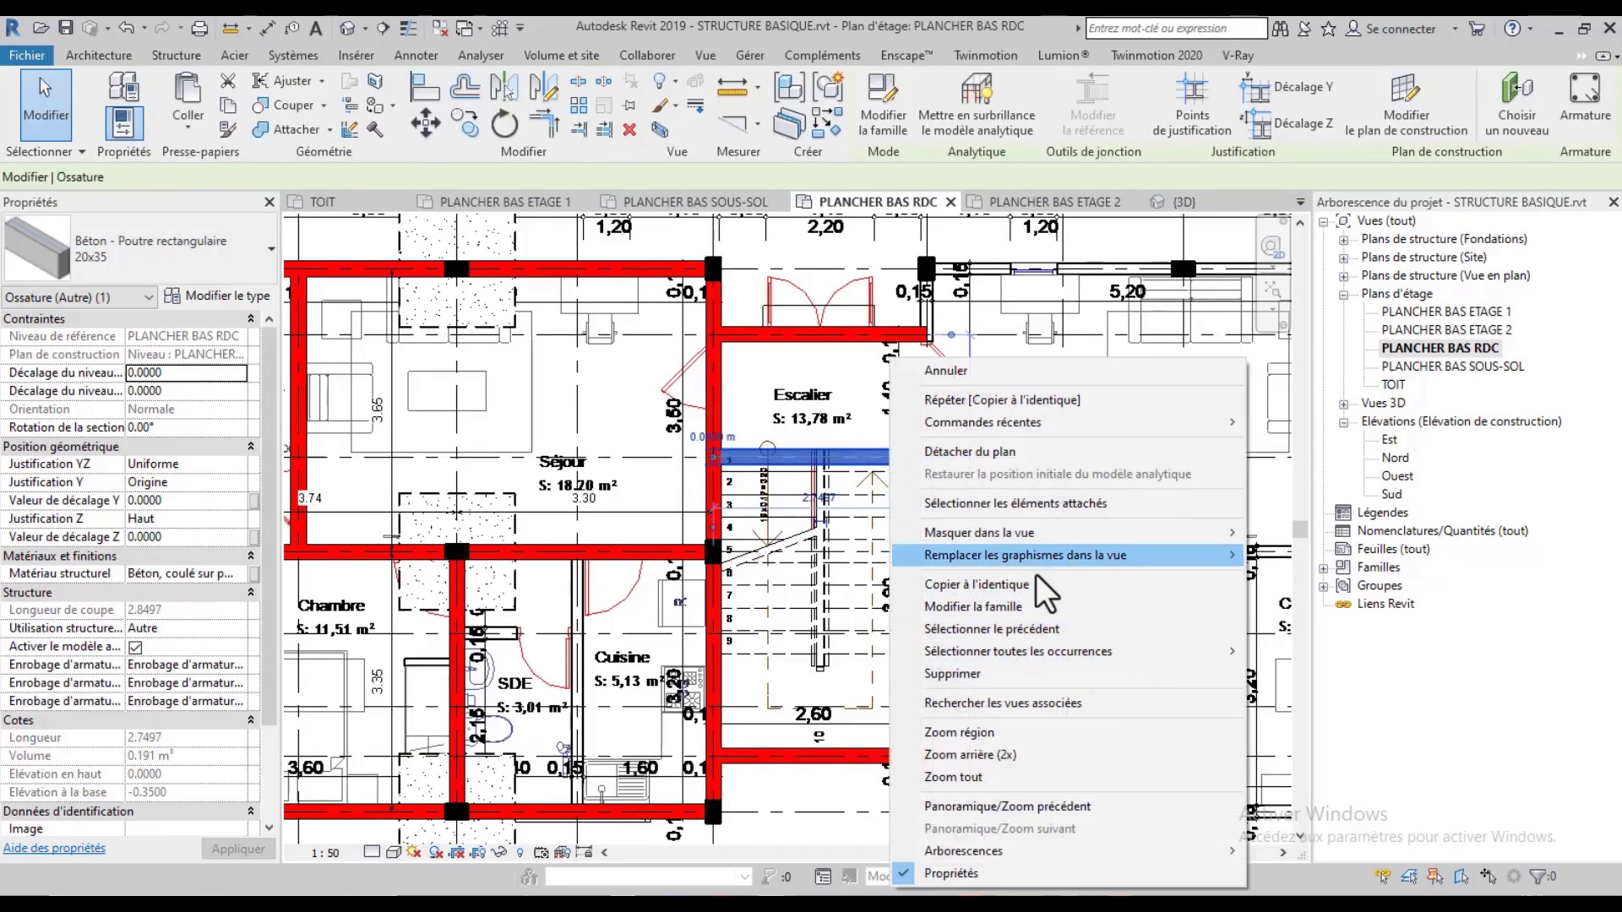
left_click(1027, 593)
left_click(927, 551)
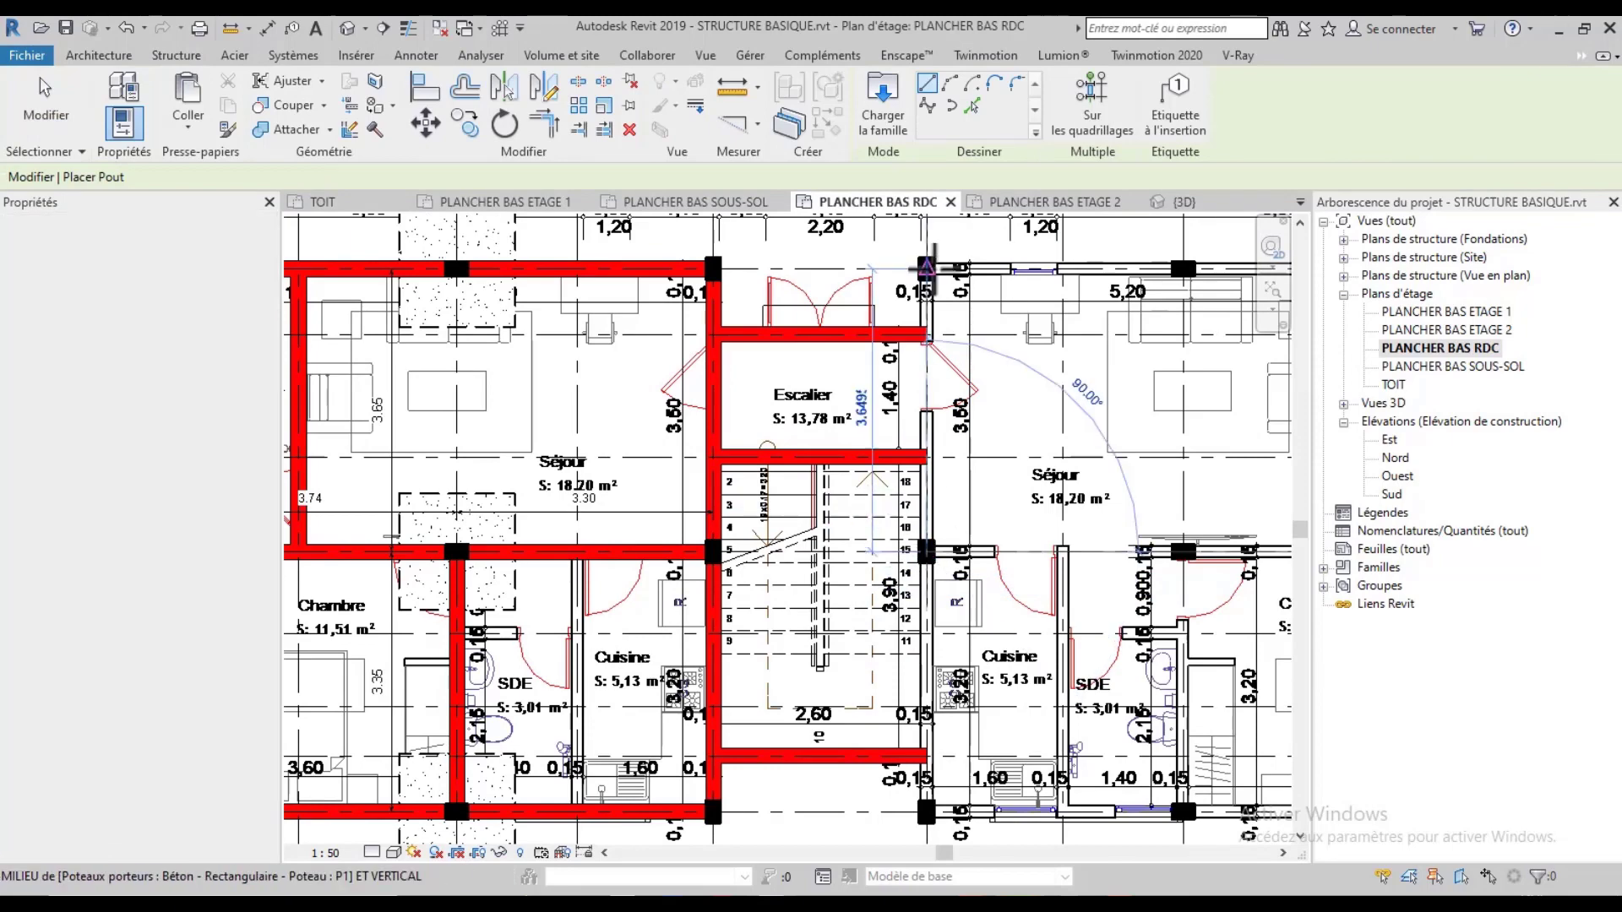
left_click(927, 269)
Continue the 20x35 beam chain along grid 8 from the column at grid G to the column at grid I
scroll(1011, 312, "down", 3)
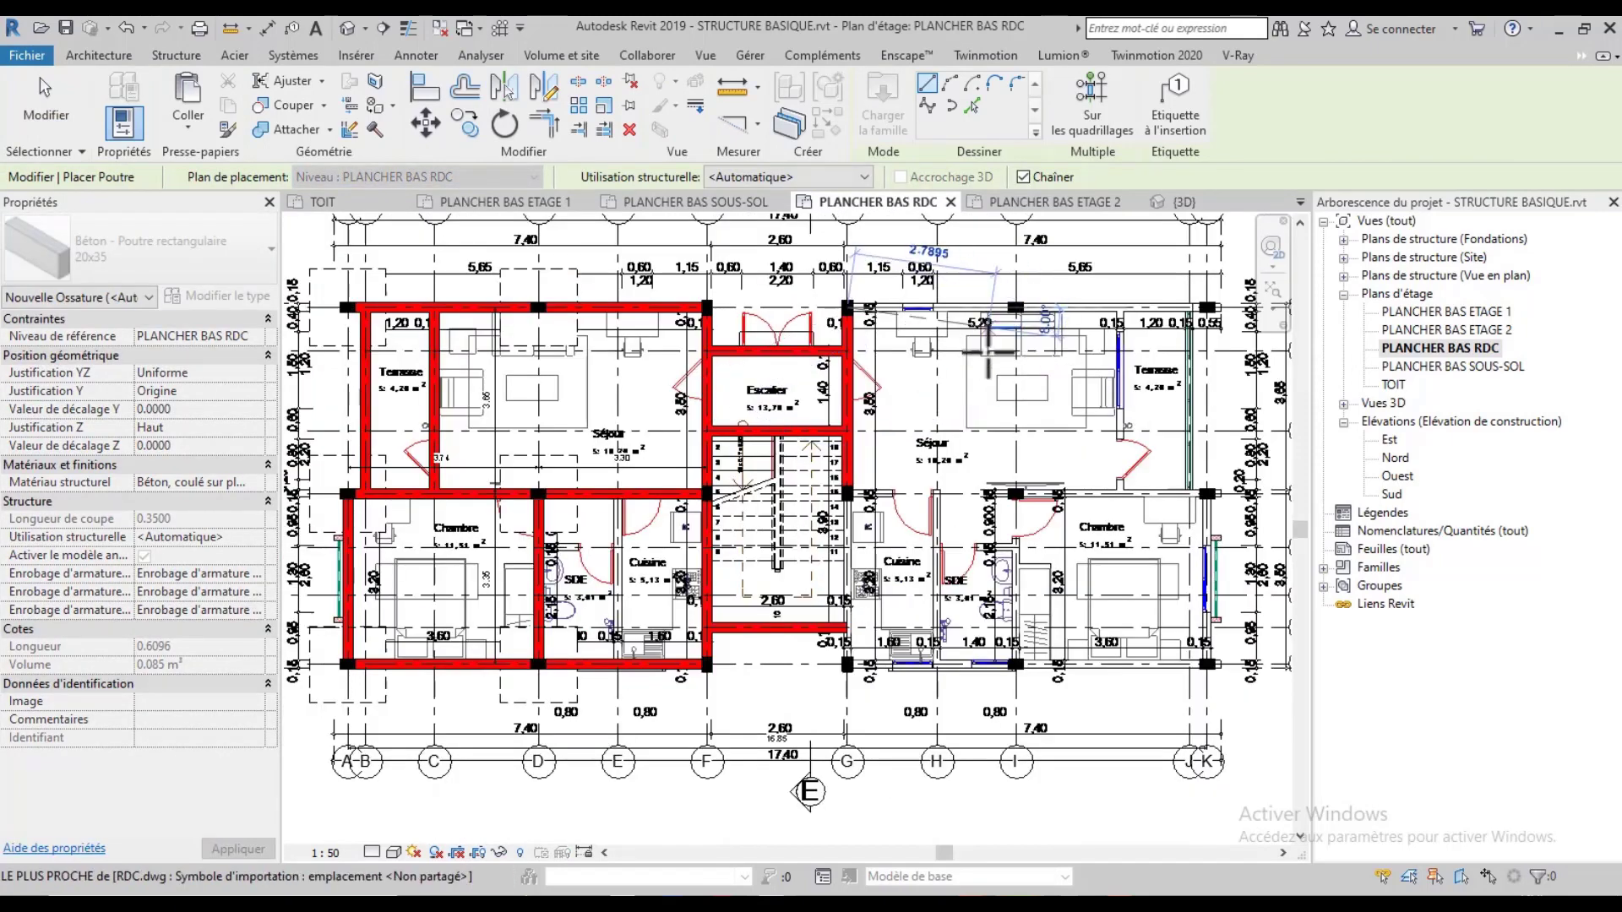
scroll(1012, 314, "up", 2)
left_click(1018, 306)
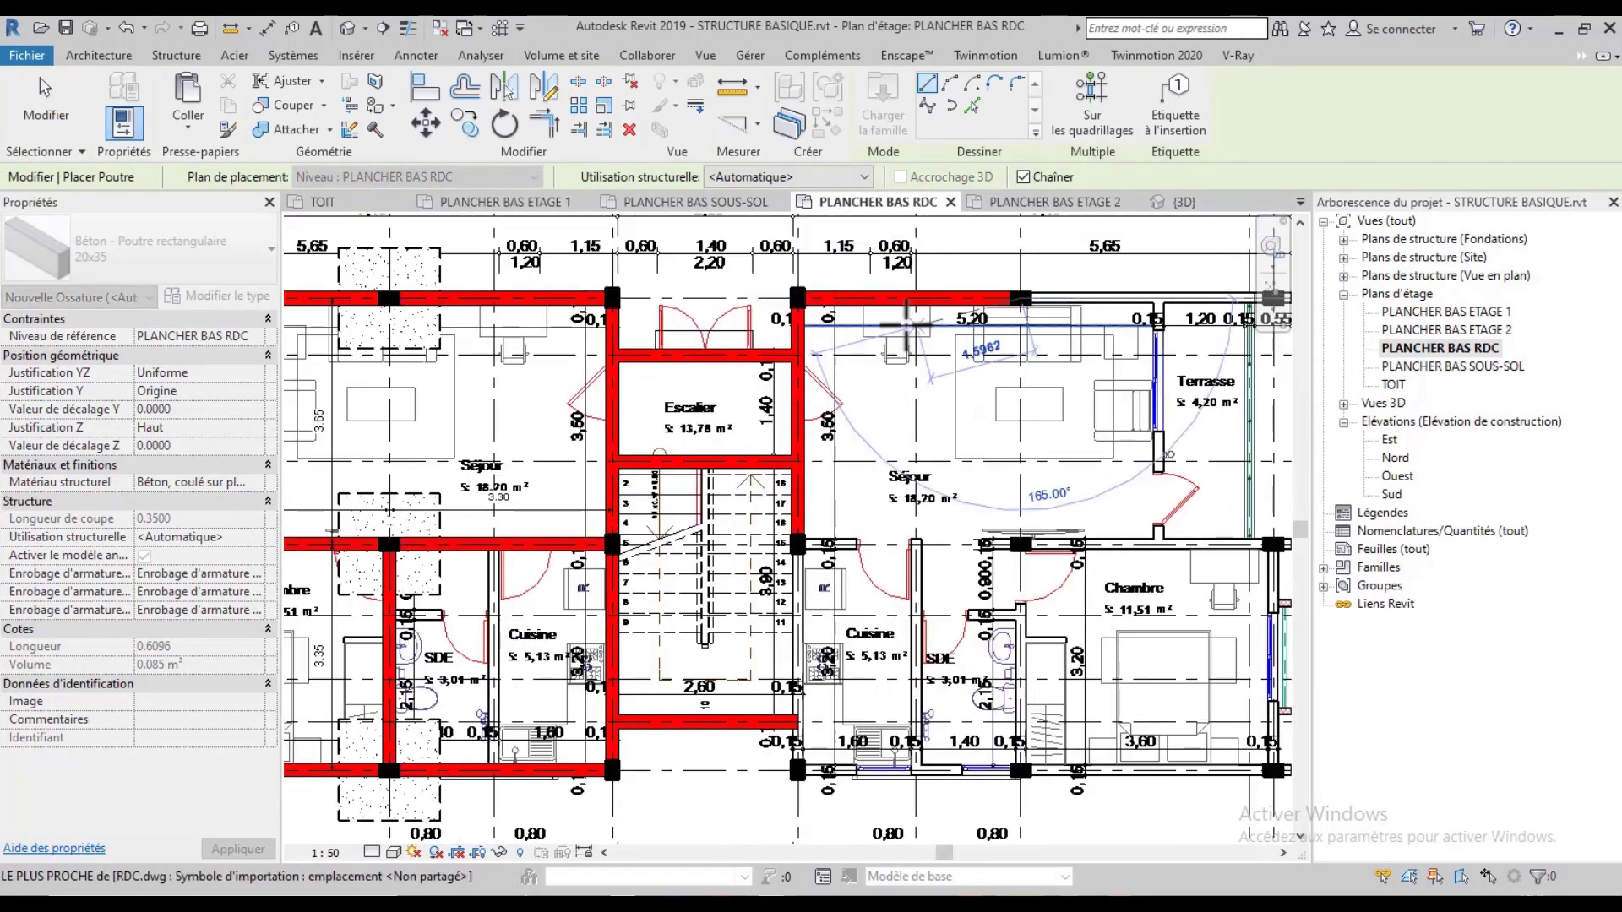
Extend the 20x35 beams along grid 8 to the column at grid K, and place one along grid K from grid 5 to grid 1
scroll(910, 317, "down", 3)
scroll(1153, 308, "up", 2)
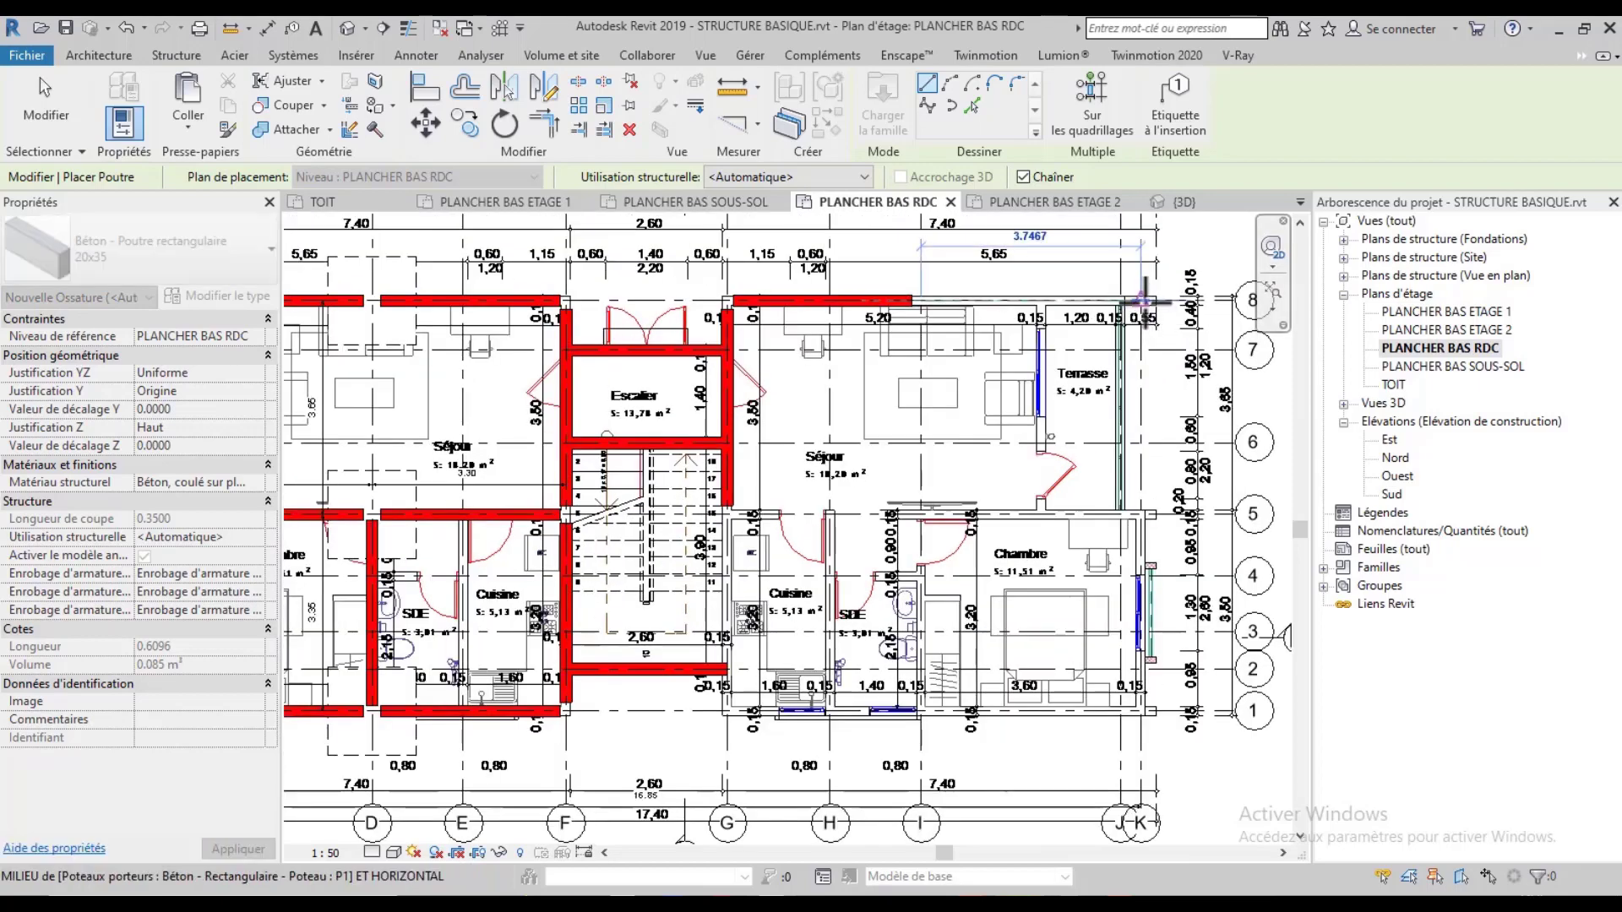
left_click(1142, 300)
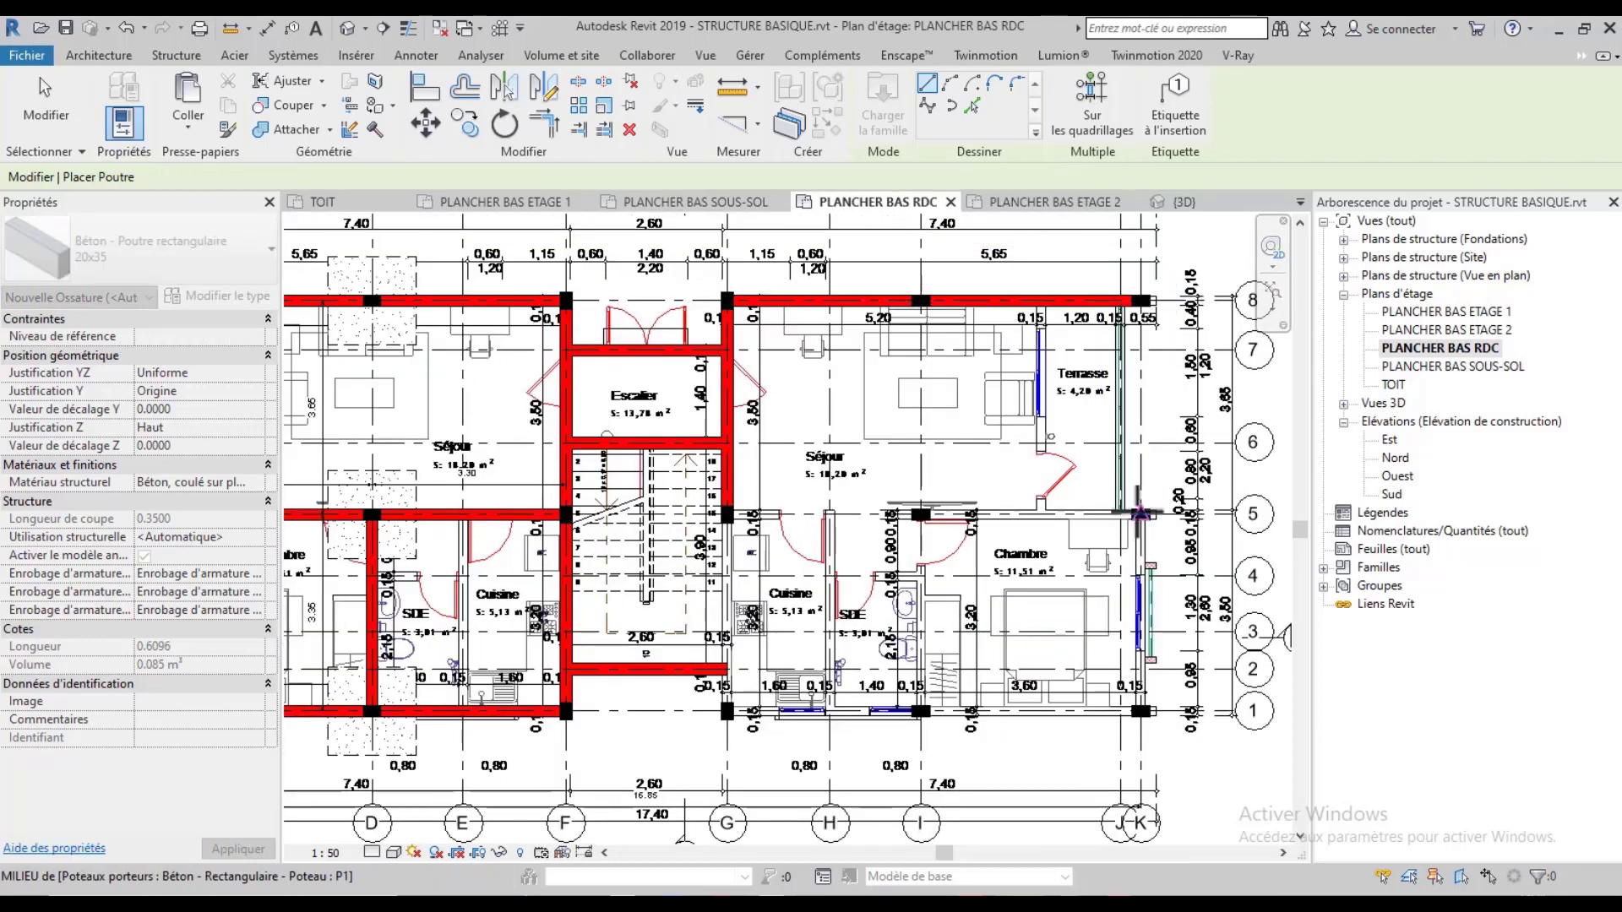
left_click(1141, 710)
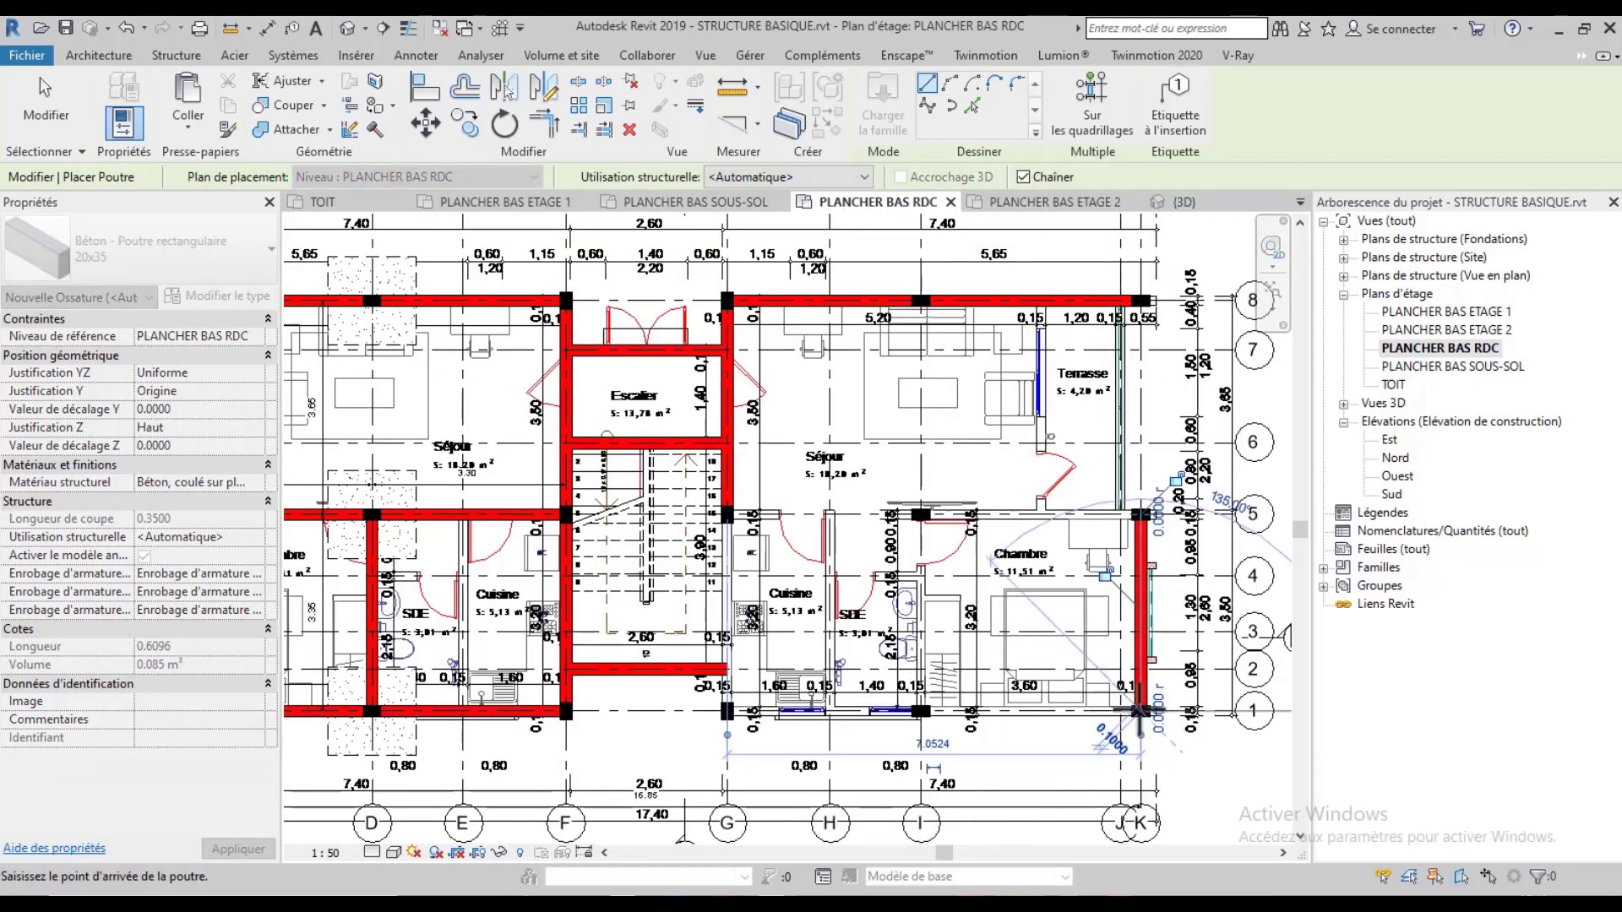
Continue the 20x35 beam chain along grid 1 from grid K to grid G, and along grid G to grid 5
left_click(920, 711)
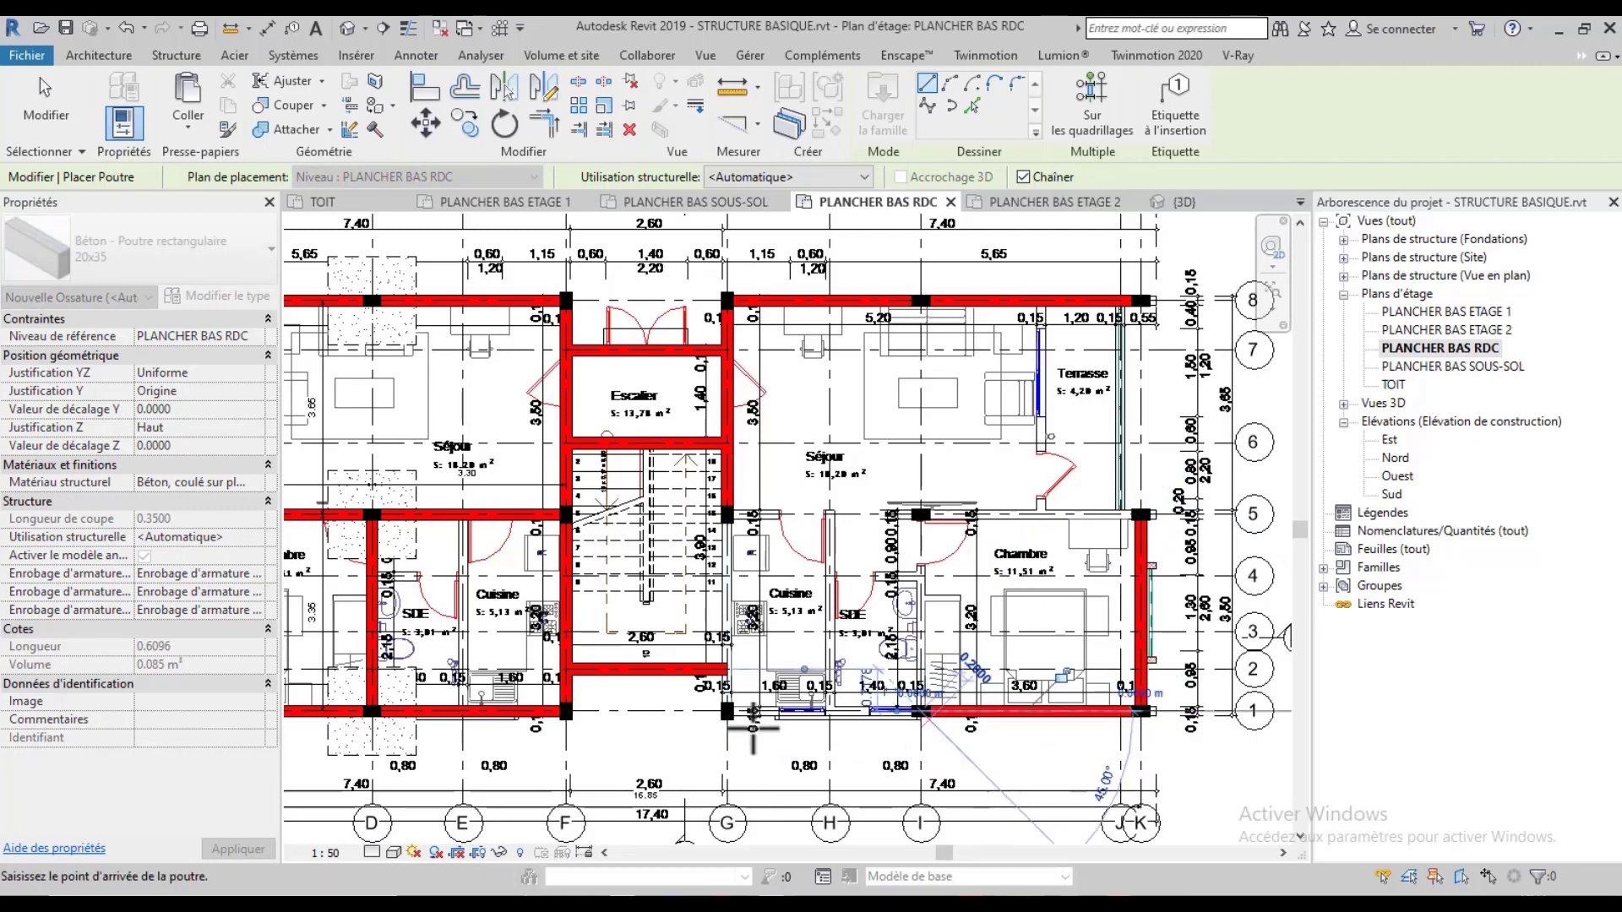
left_click(726, 711)
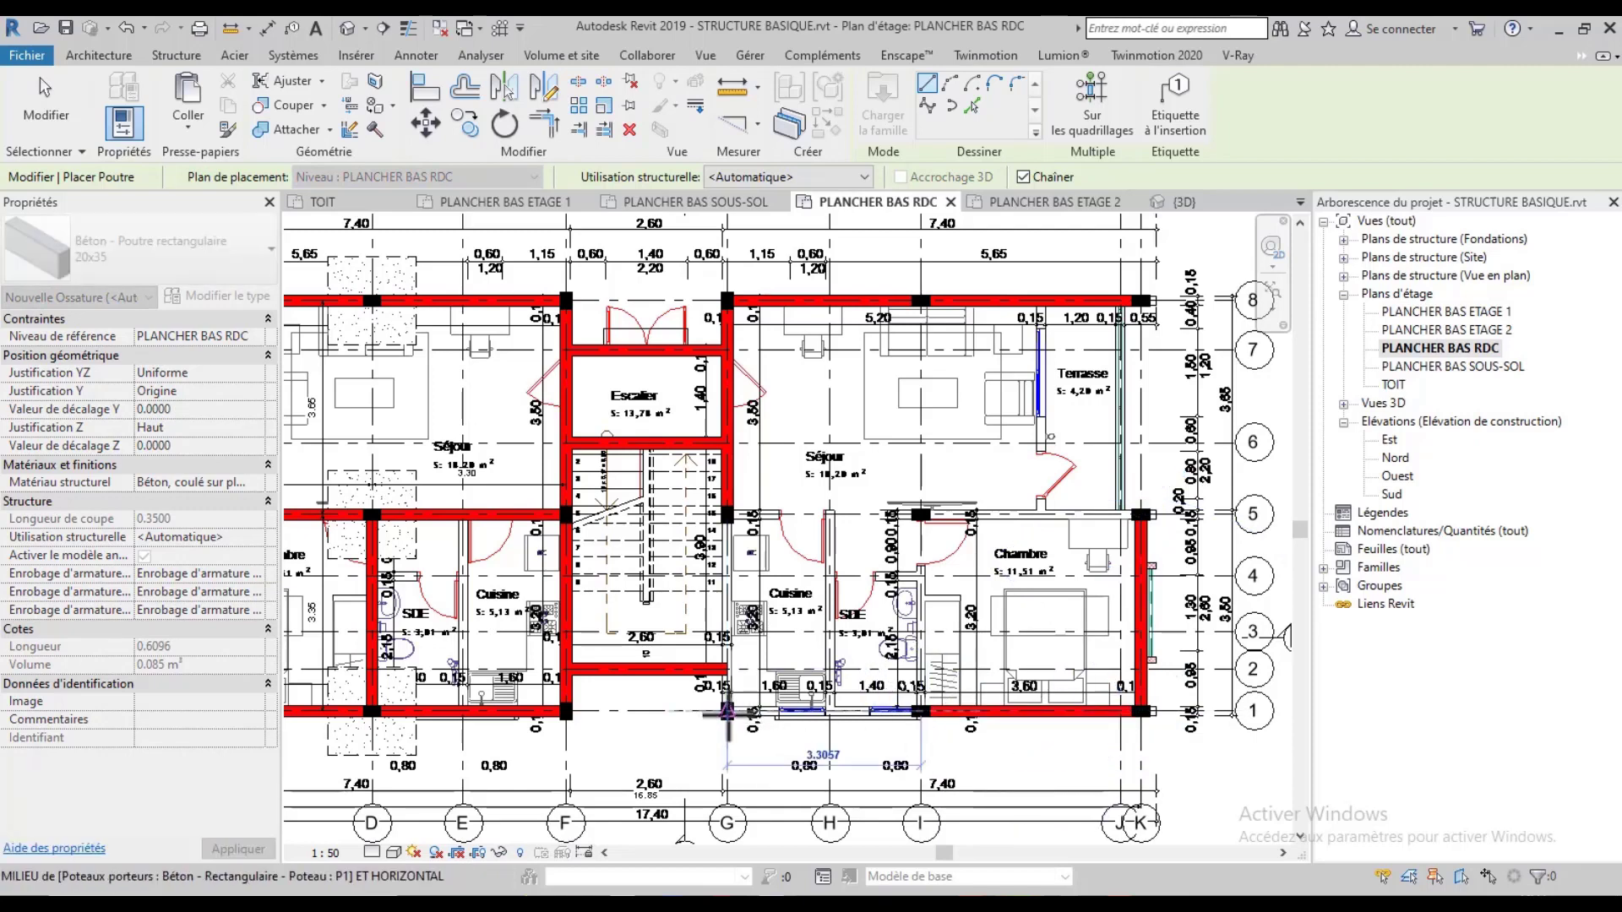
left_click(726, 515)
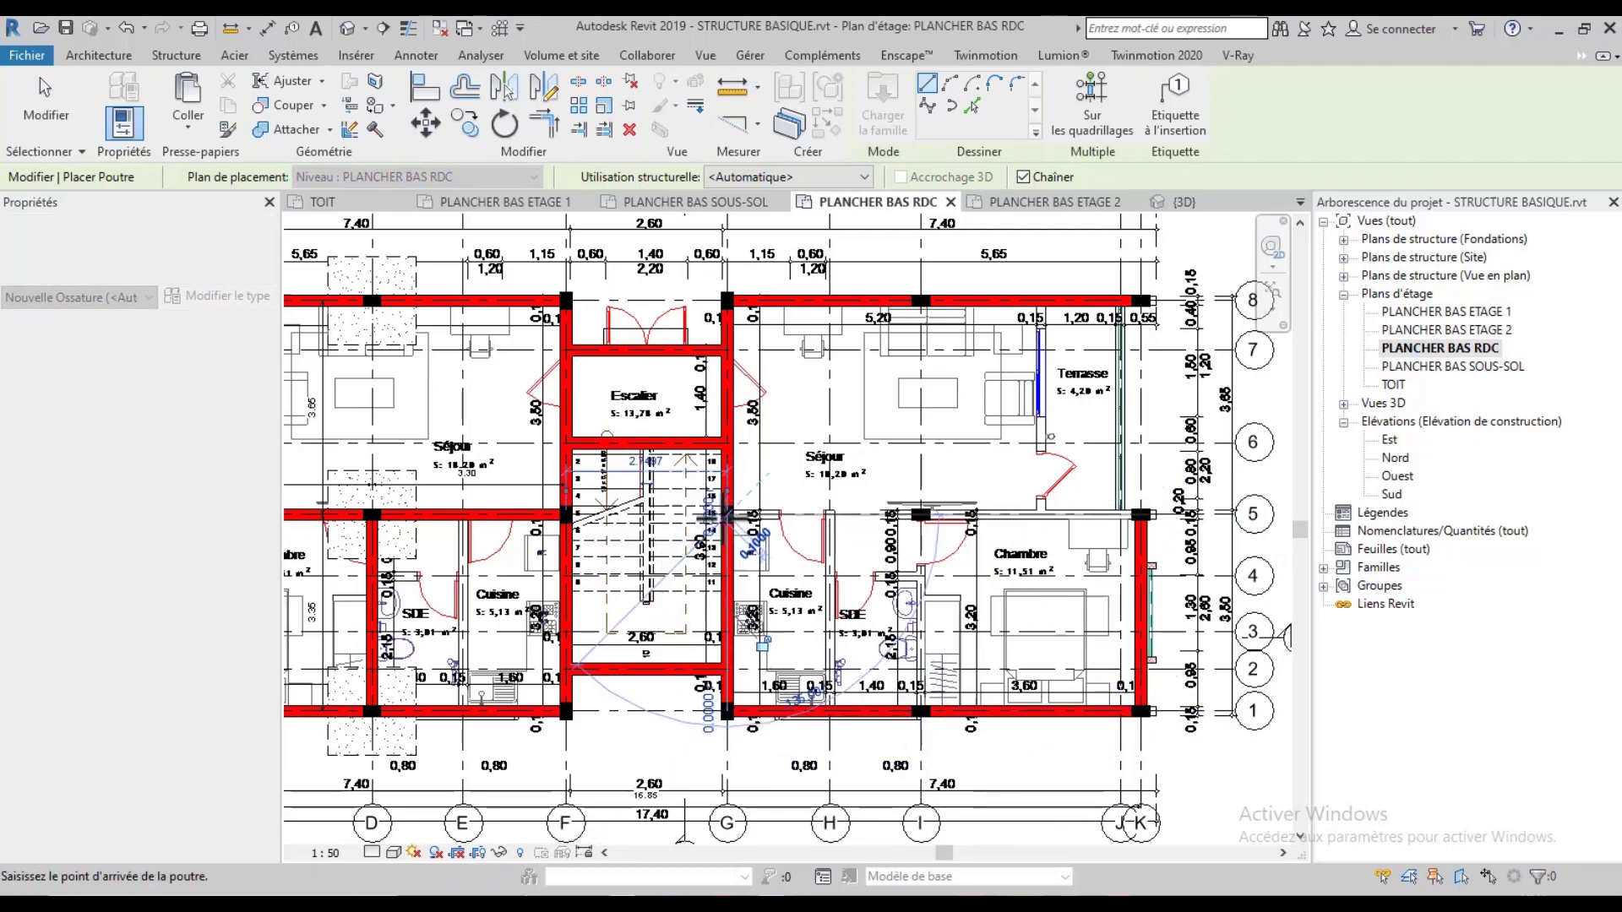
Complete the 20x35 beam chain along grid 5 from grid G through grid I to the column at grid K
left_click(921, 514)
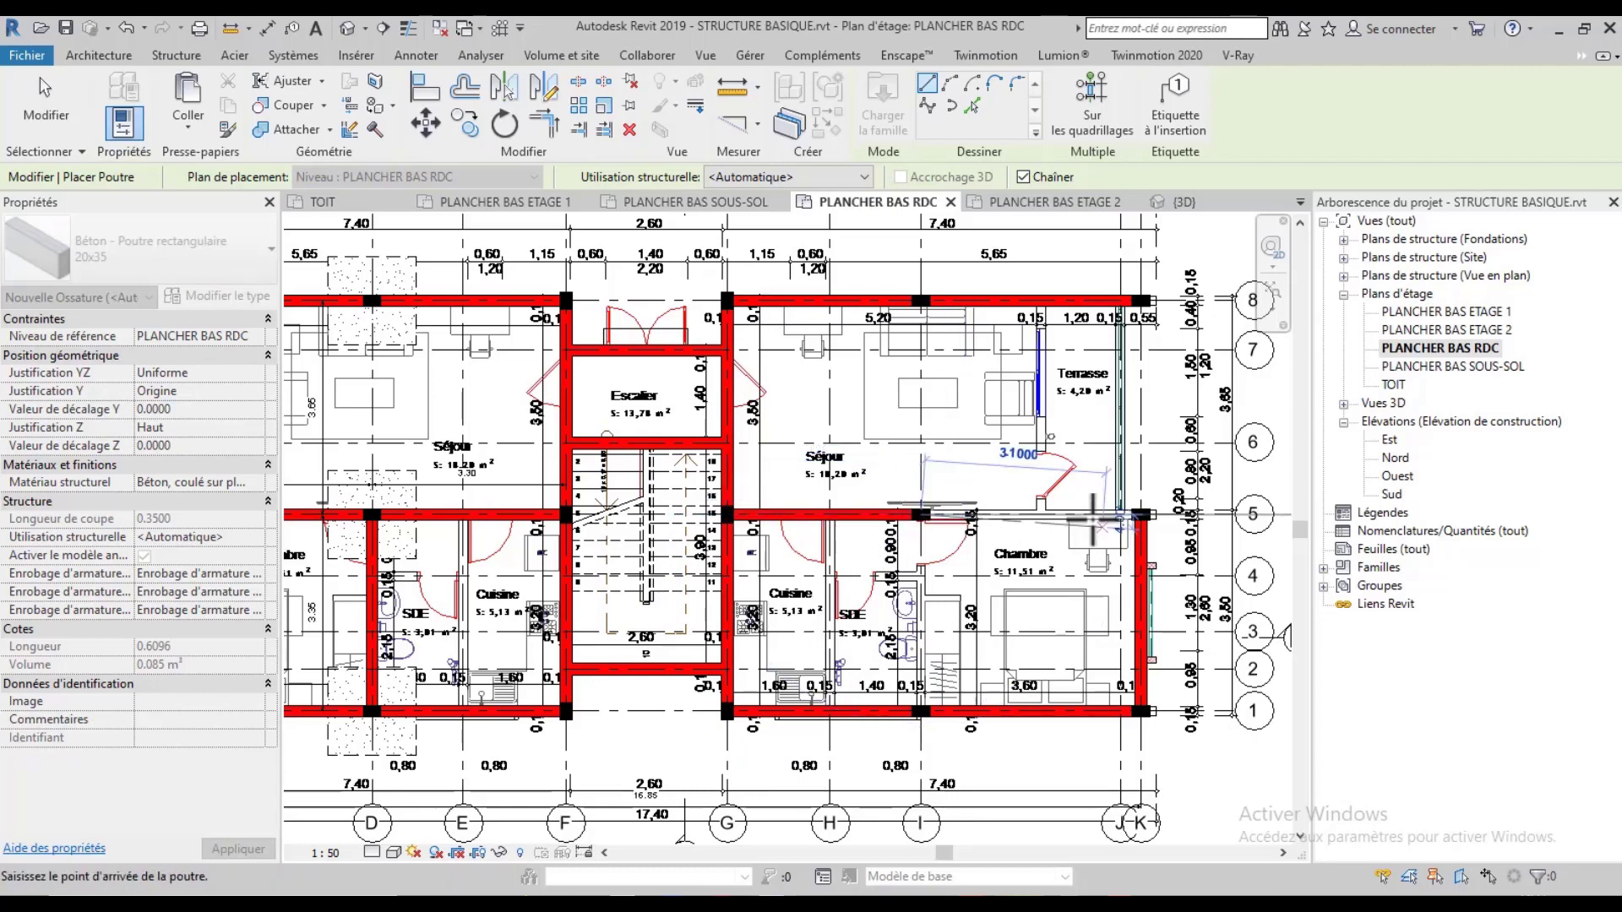
left_click(1141, 513)
key("Escape")
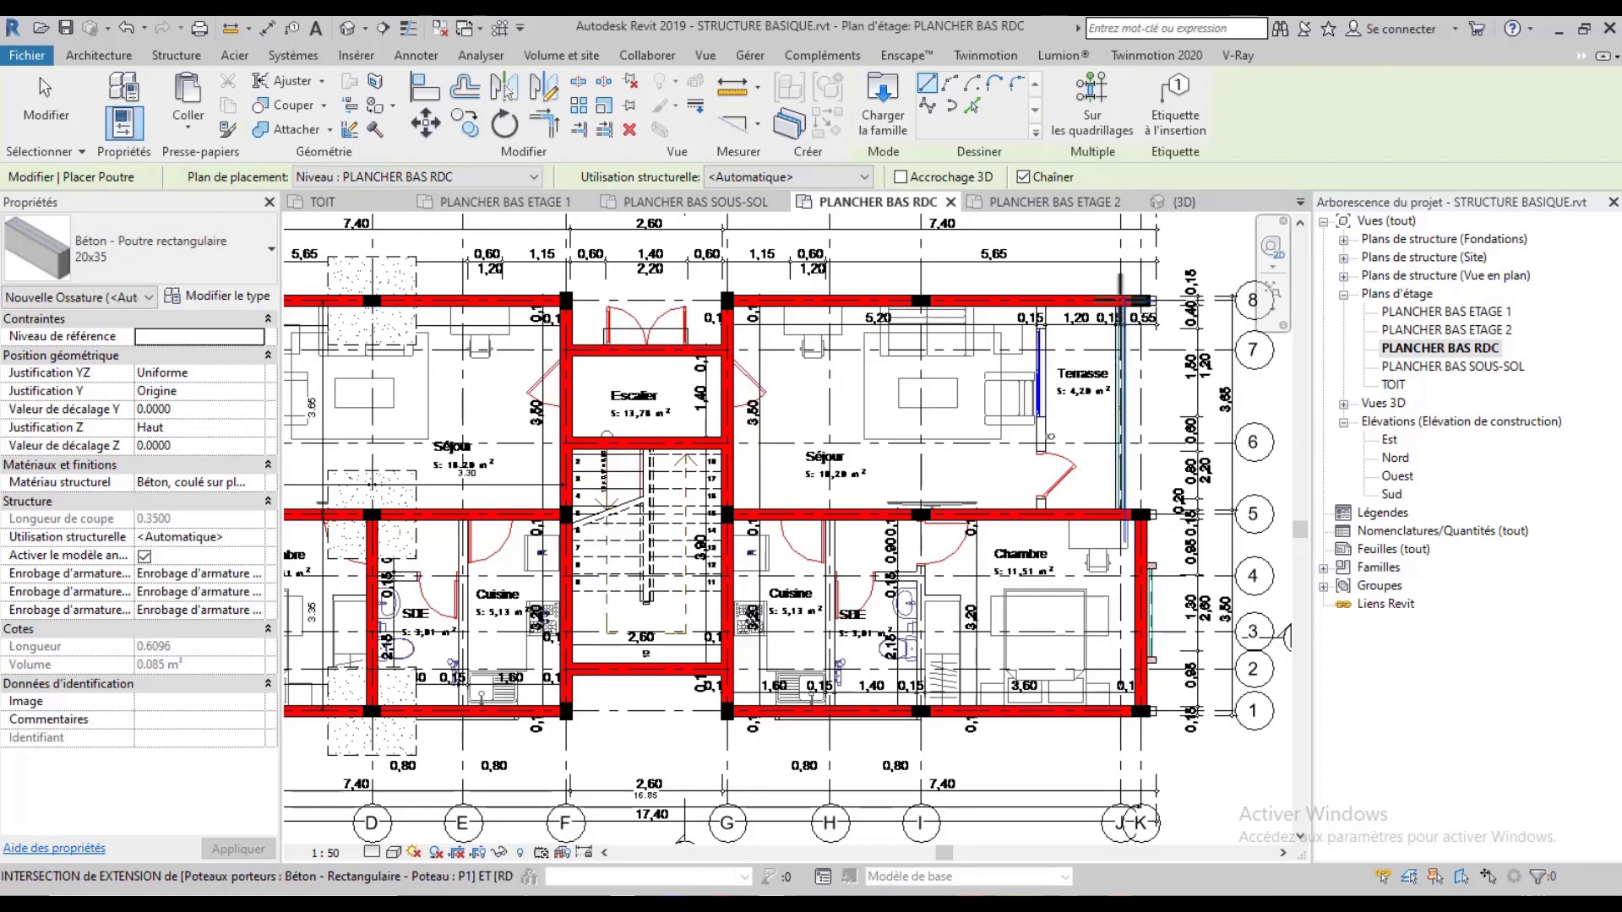
Place a 20x35 beam along grid I between the columns at grids 8 and 5
scroll(1122, 300, "up", 3)
scroll(1121, 300, "down", 2)
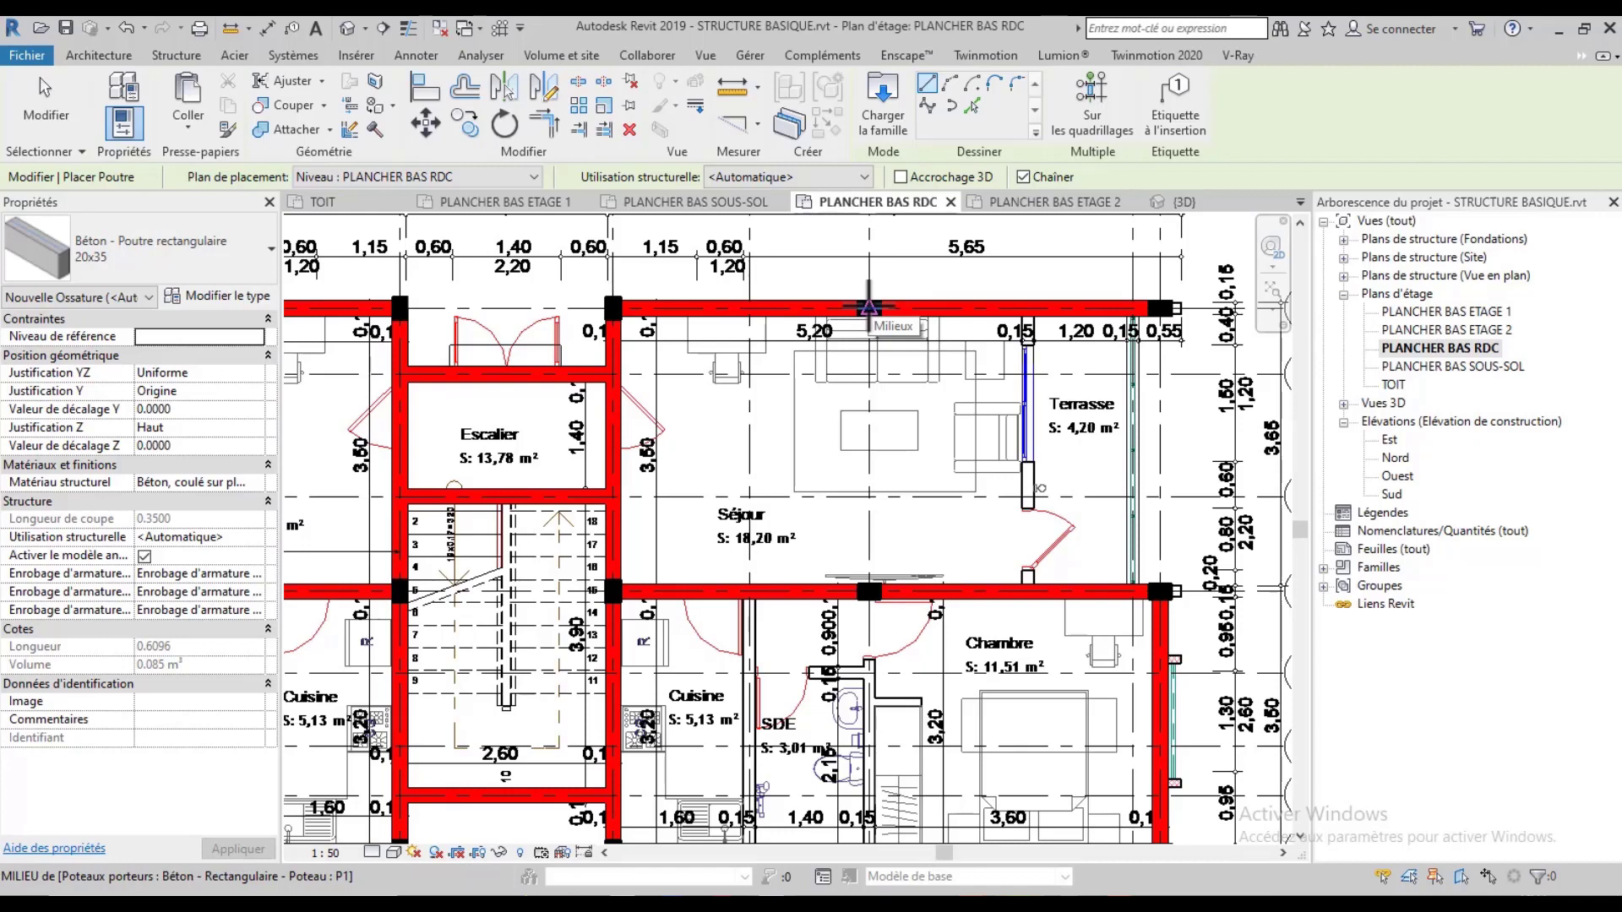
left_click(869, 306)
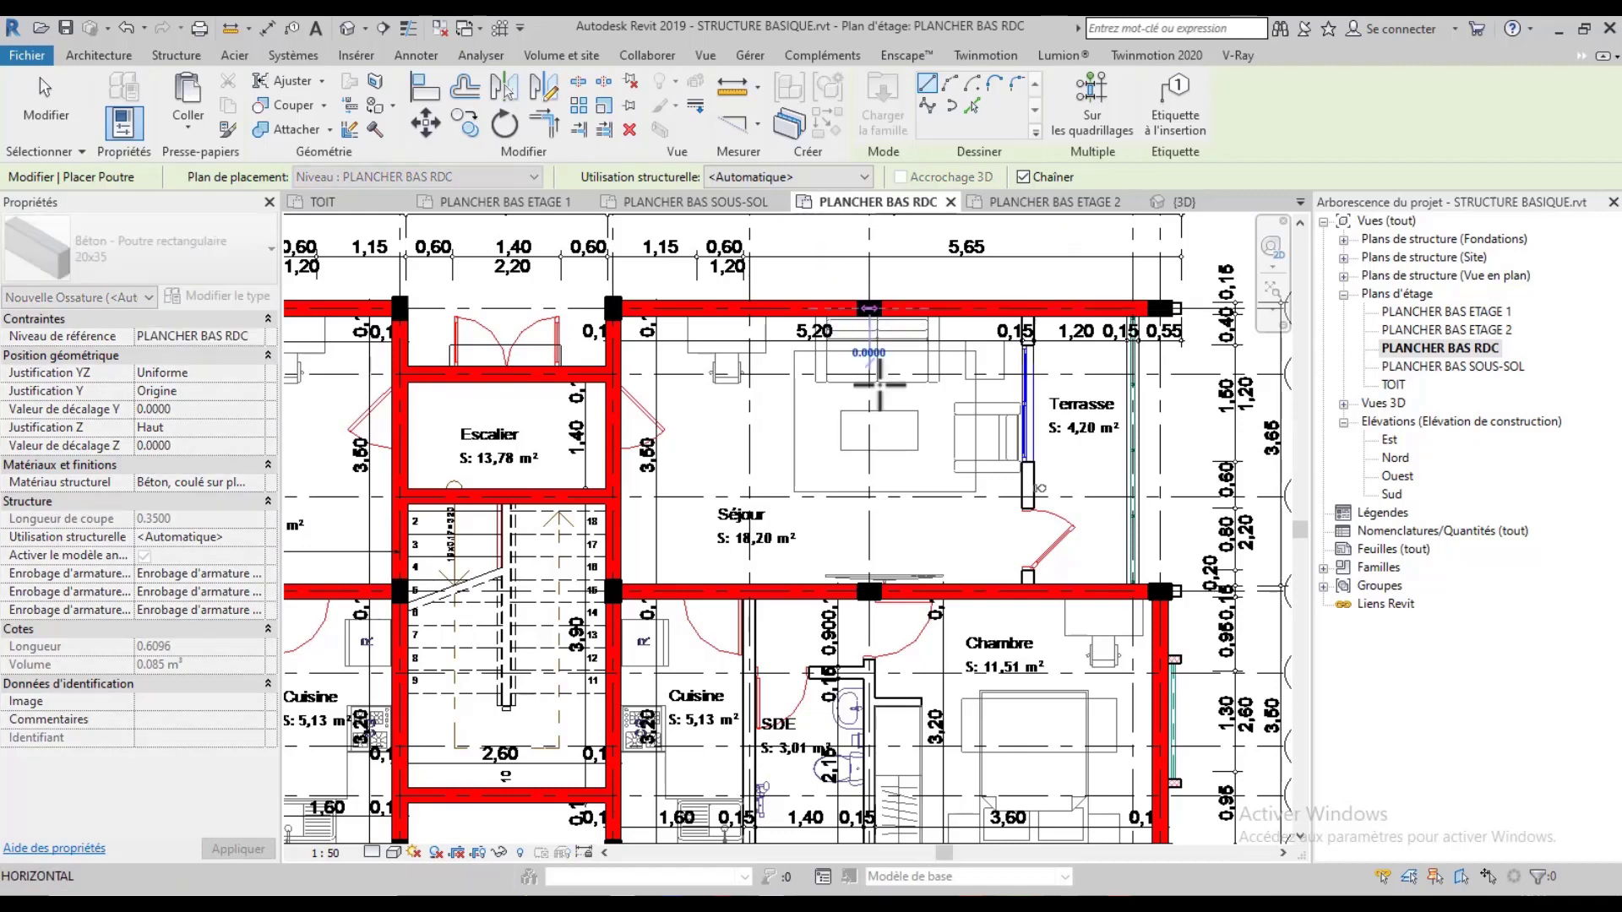
left_click(870, 591)
Place a 20x35 beam along grid J at the terrace edge, from the grid 5 beam to the grid 8 beam
scroll(1149, 591, "up", 2)
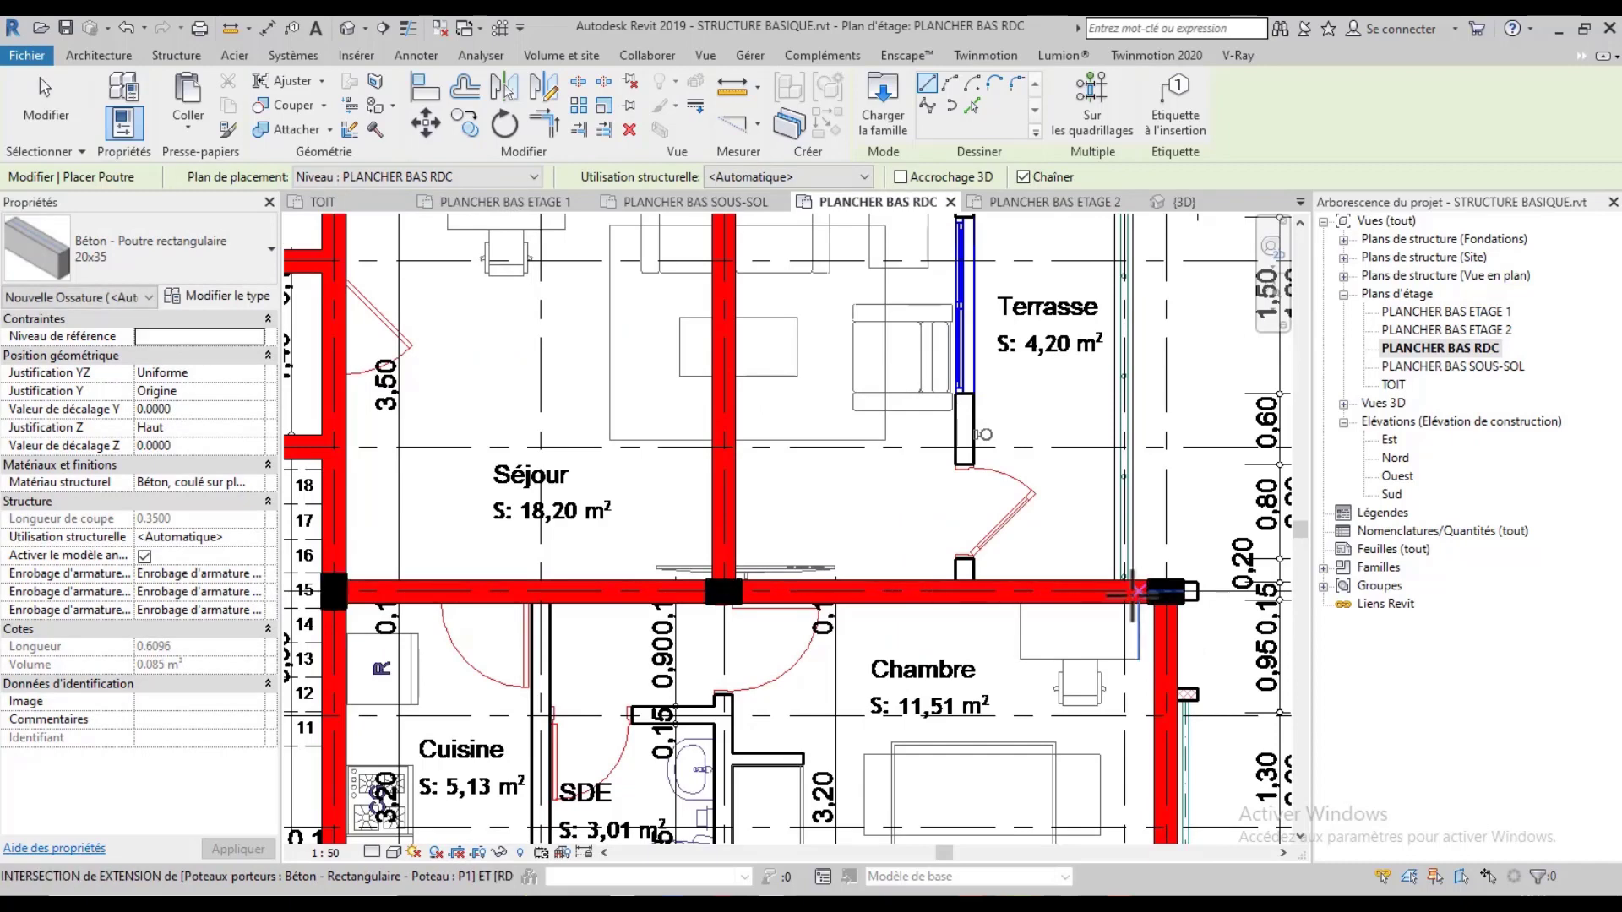
left_click(1133, 591)
scroll(1136, 574, "down", 2)
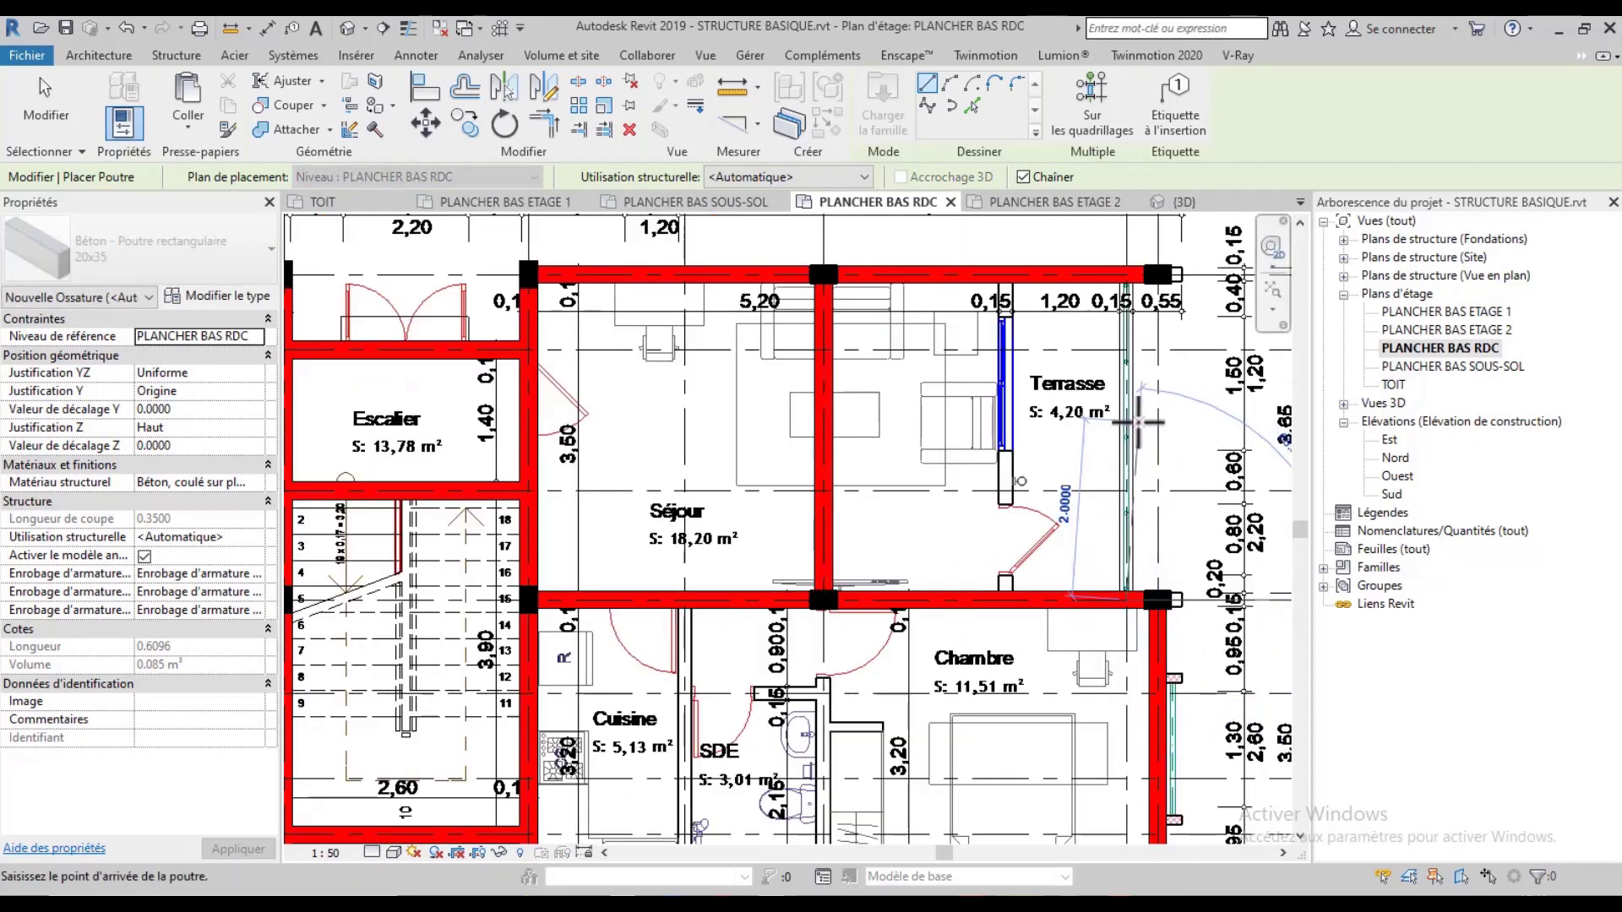
left_click(1126, 275)
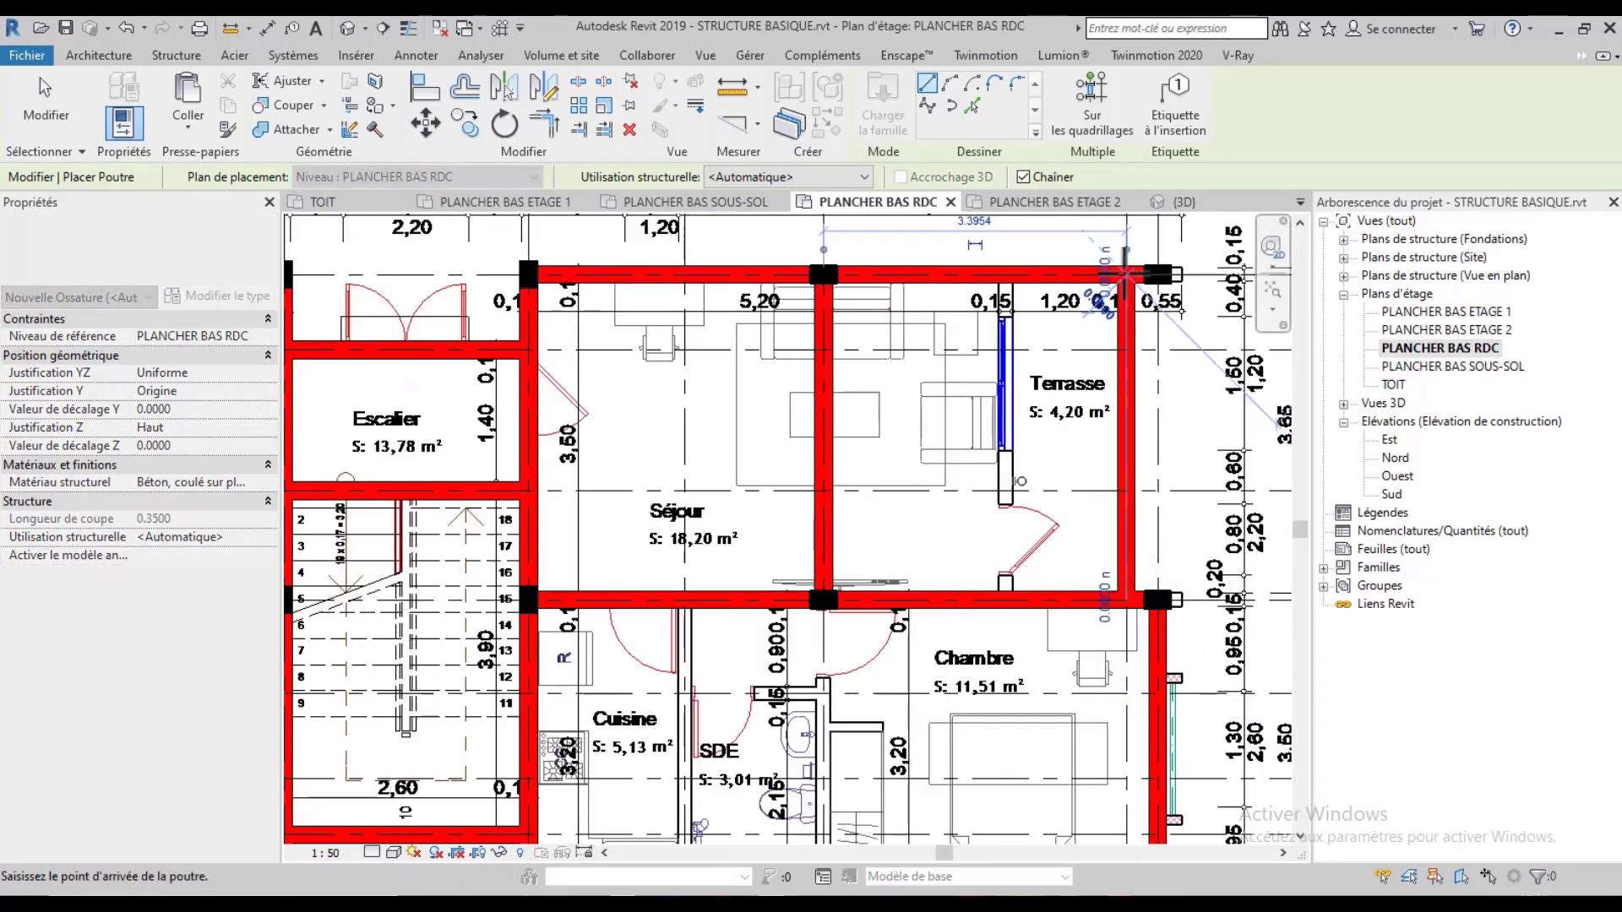
key("Escape")
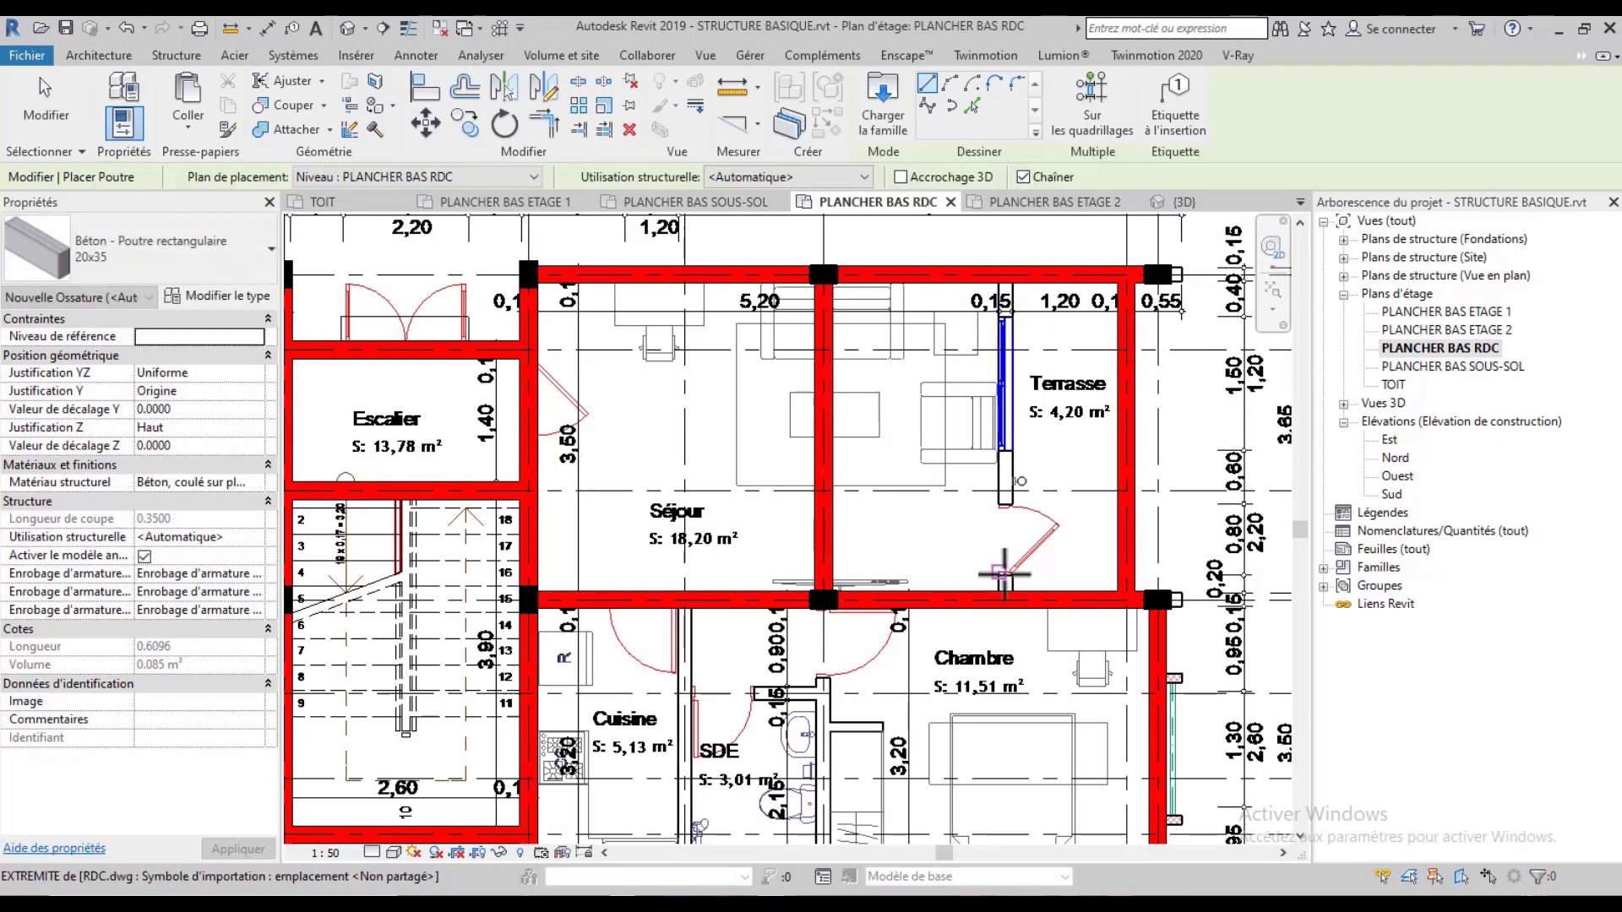
Place a 20x35 beam along grid I between the columns at grids 1 and 5, and end beam placement
scroll(1043, 473, "down", 1)
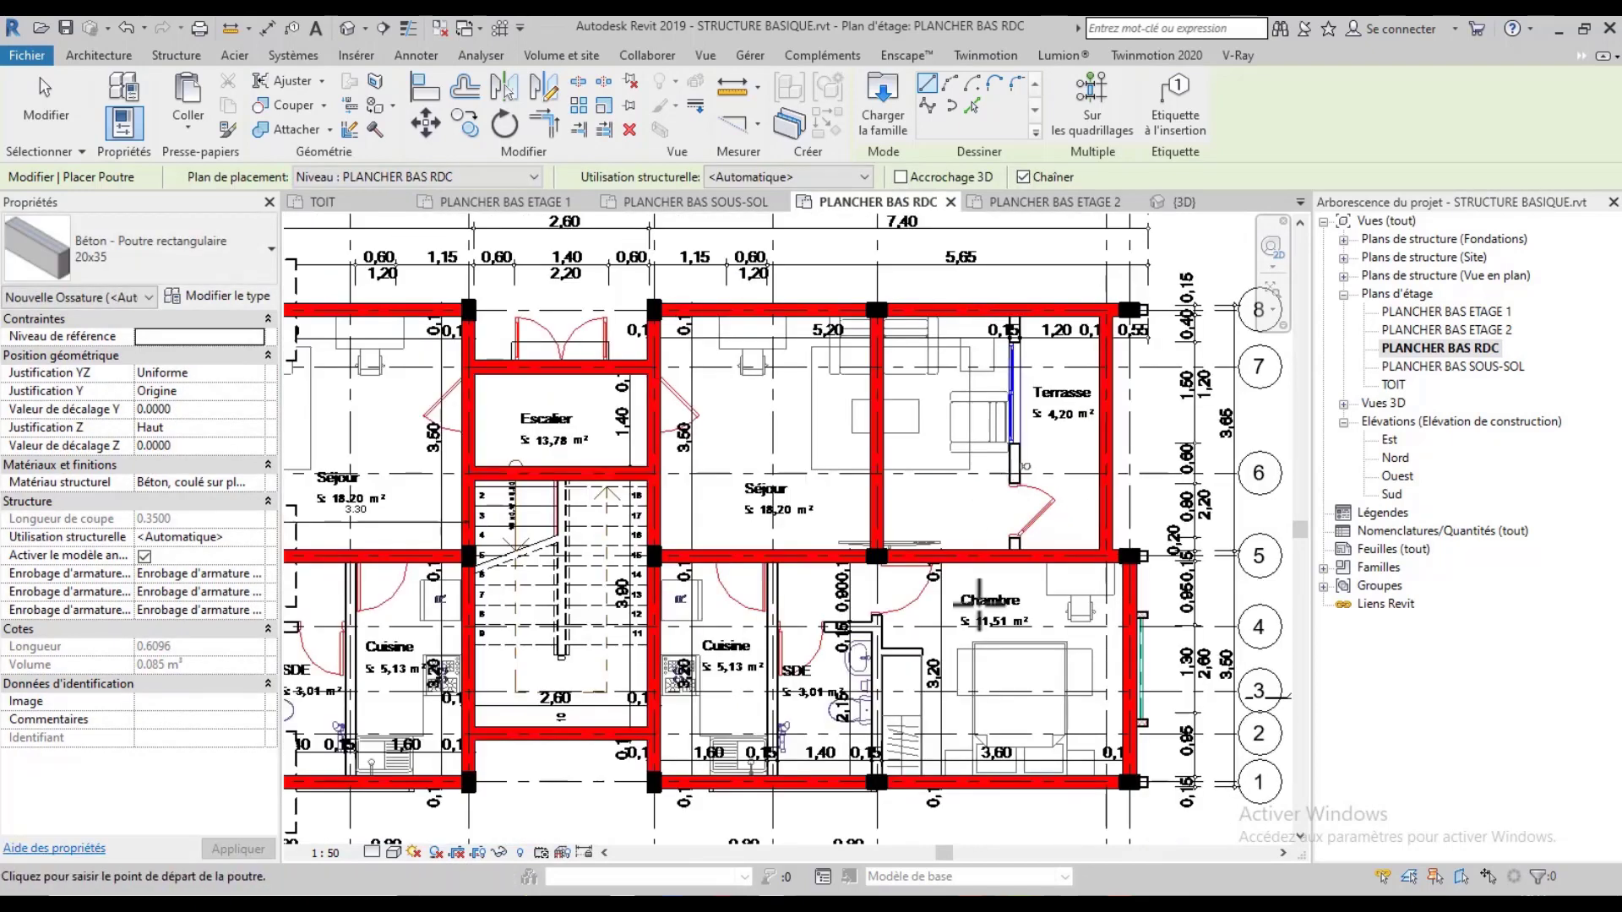
left_click(877, 782)
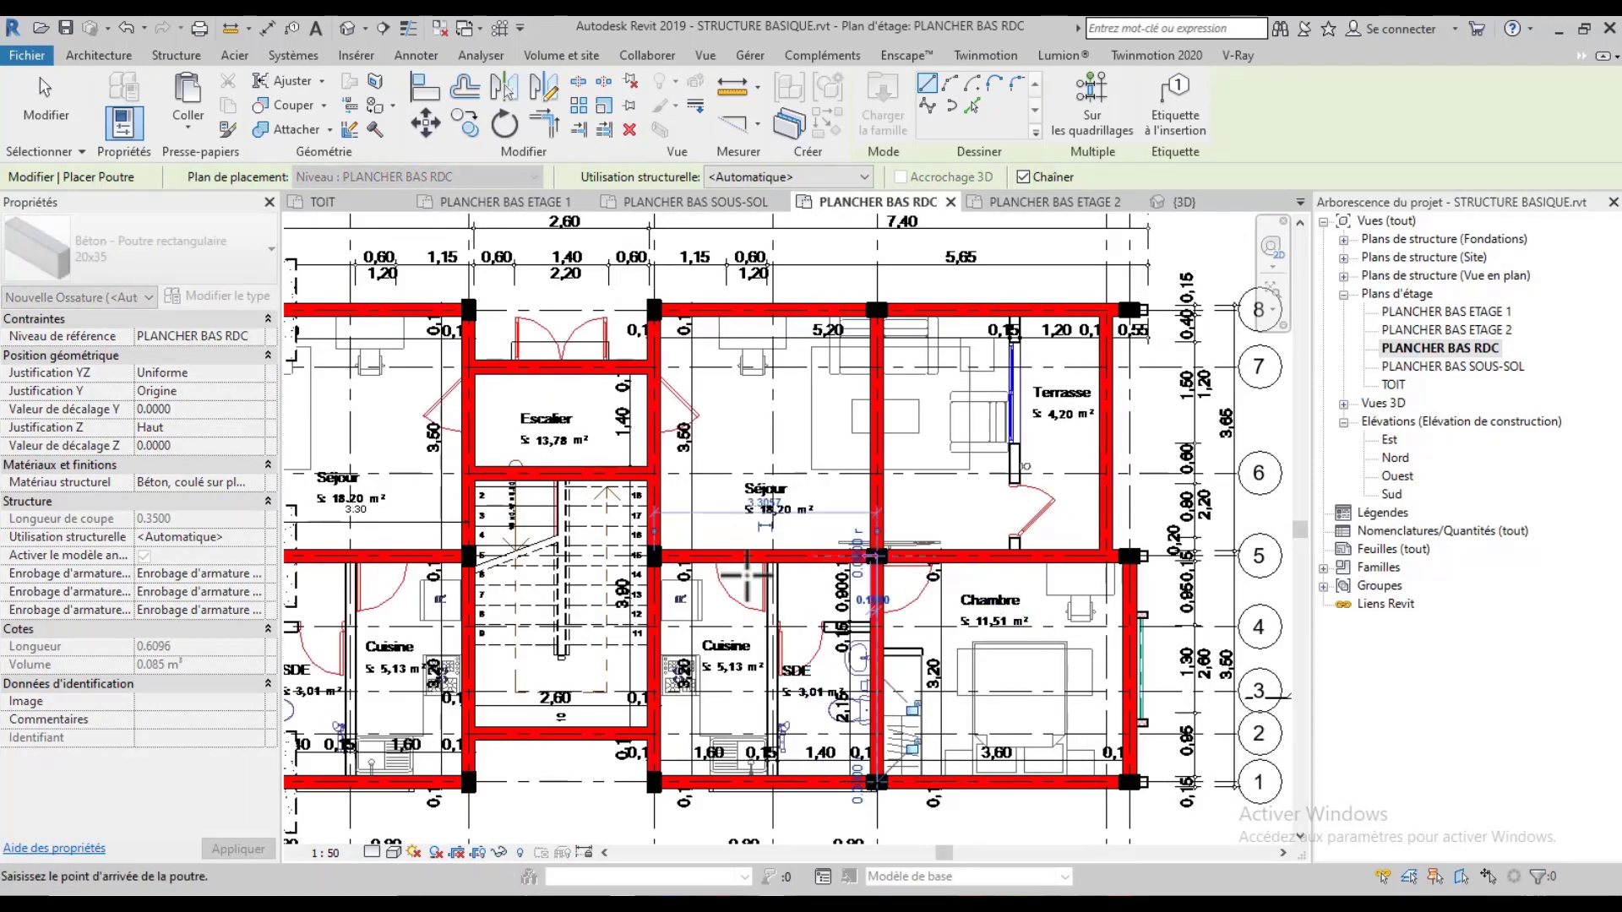
key("Escape")
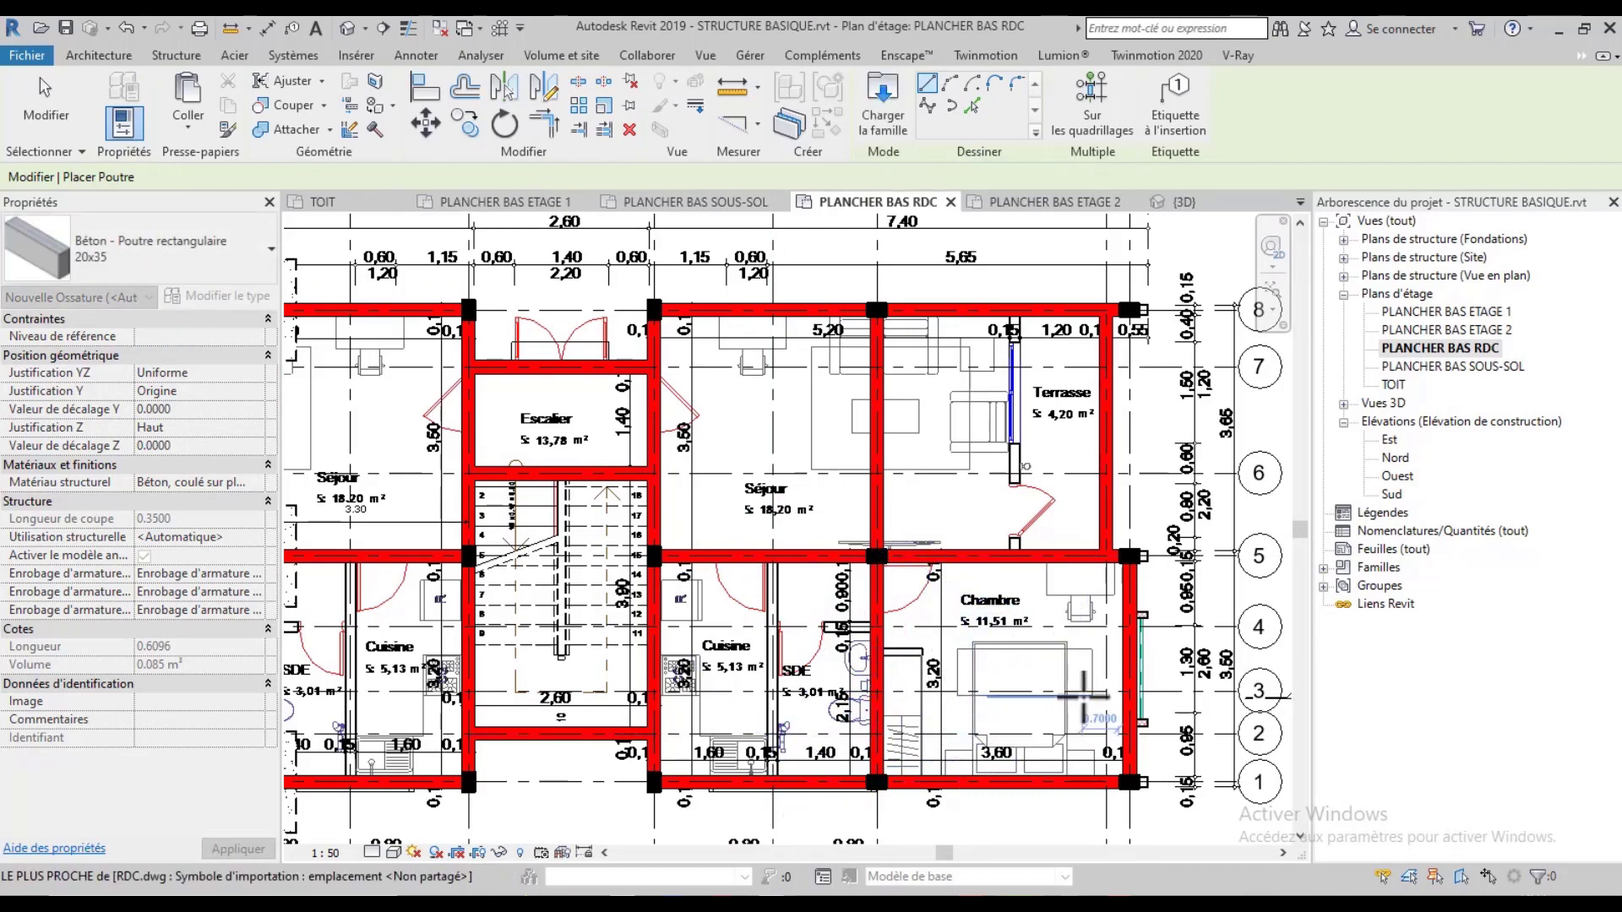
scroll(1084, 697, "down", 1)
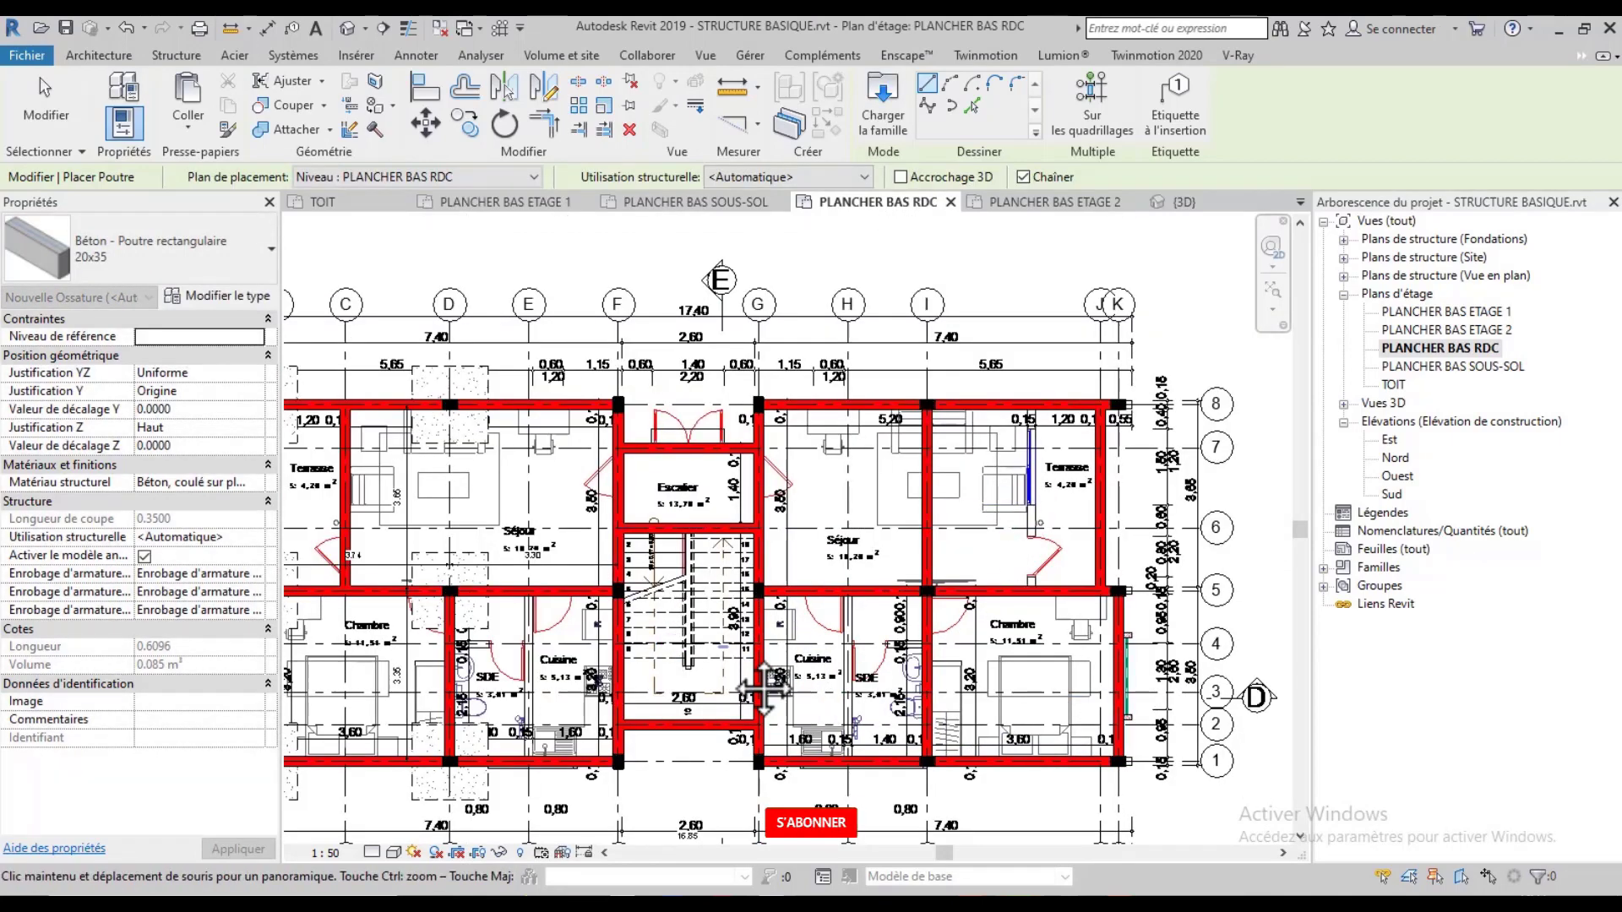
middle_click_drag(764, 688, 865, 688)
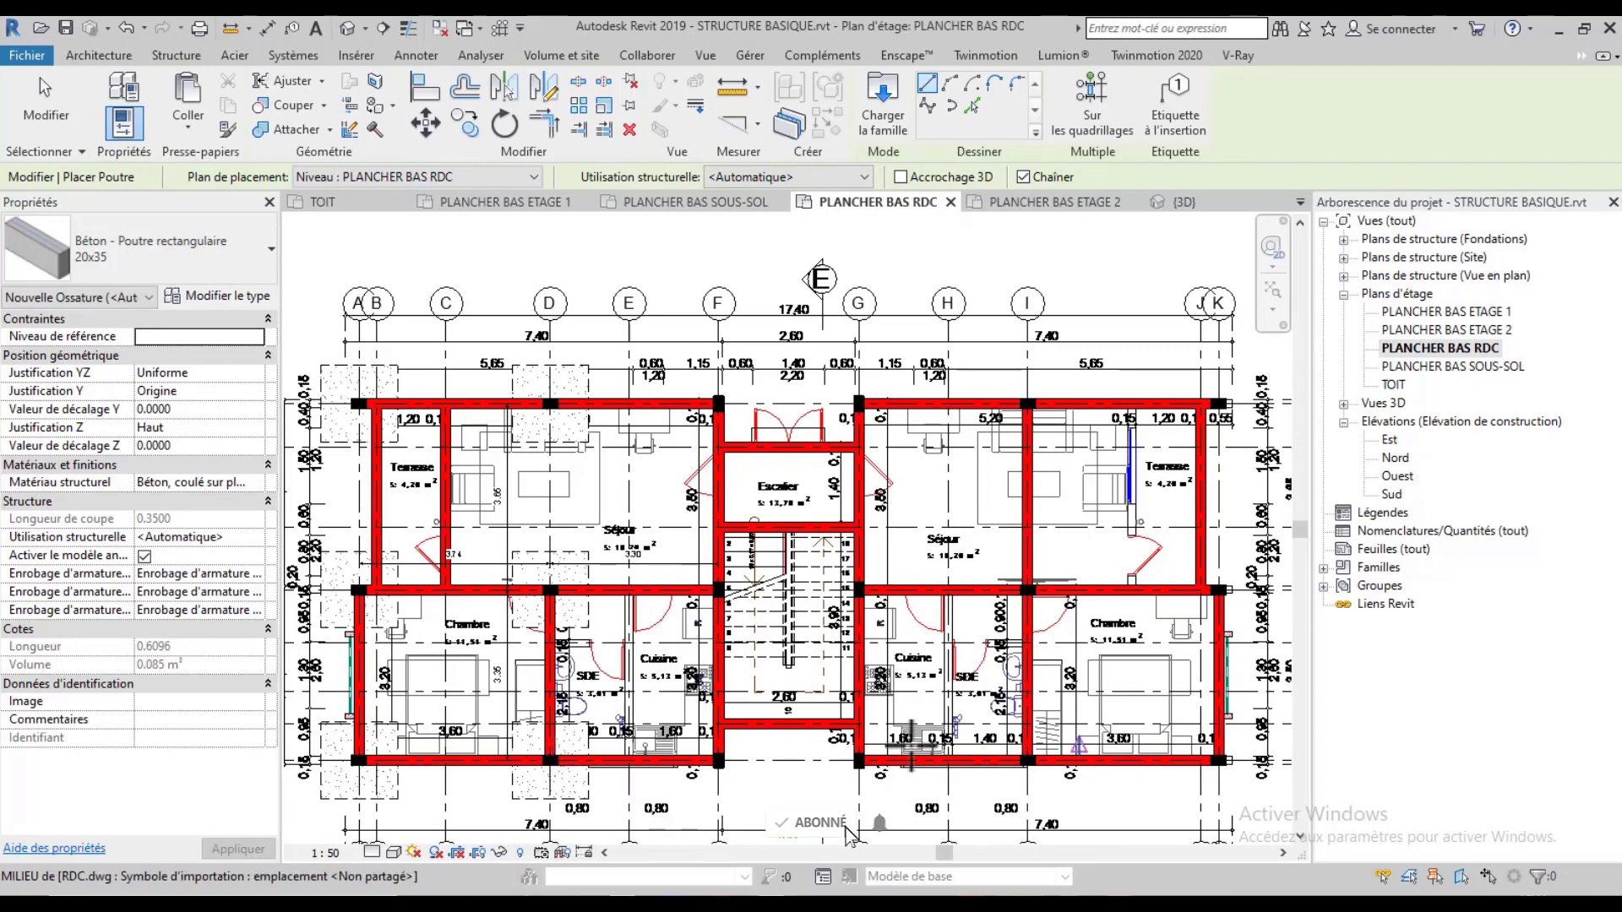
scroll(448, 753, "up", 2)
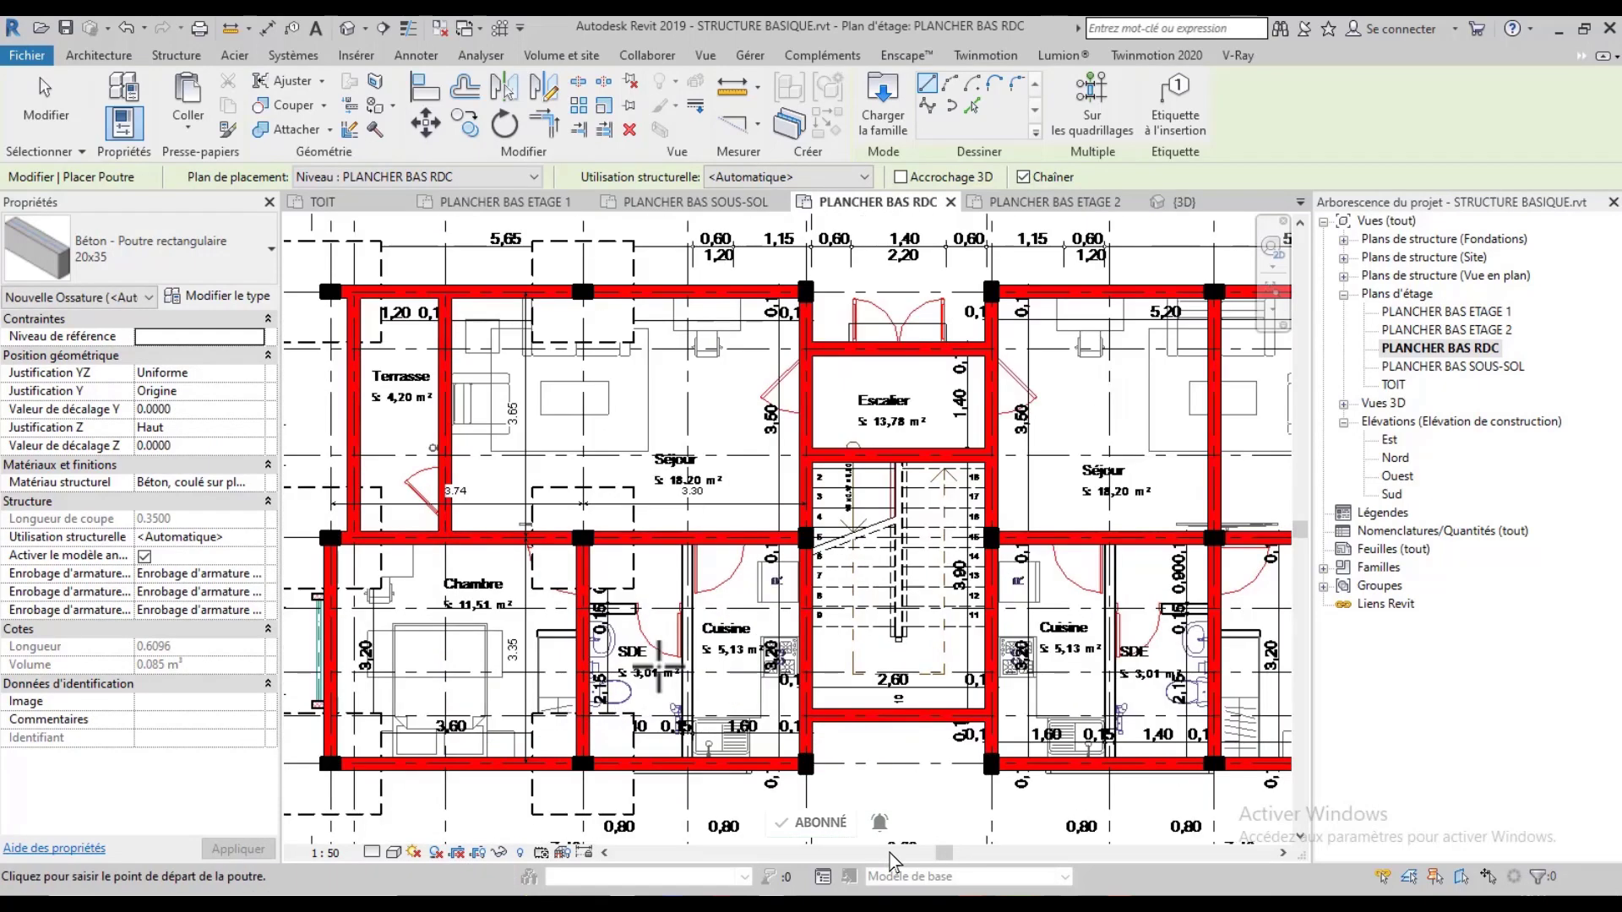
key("Escape")
key("Escape")
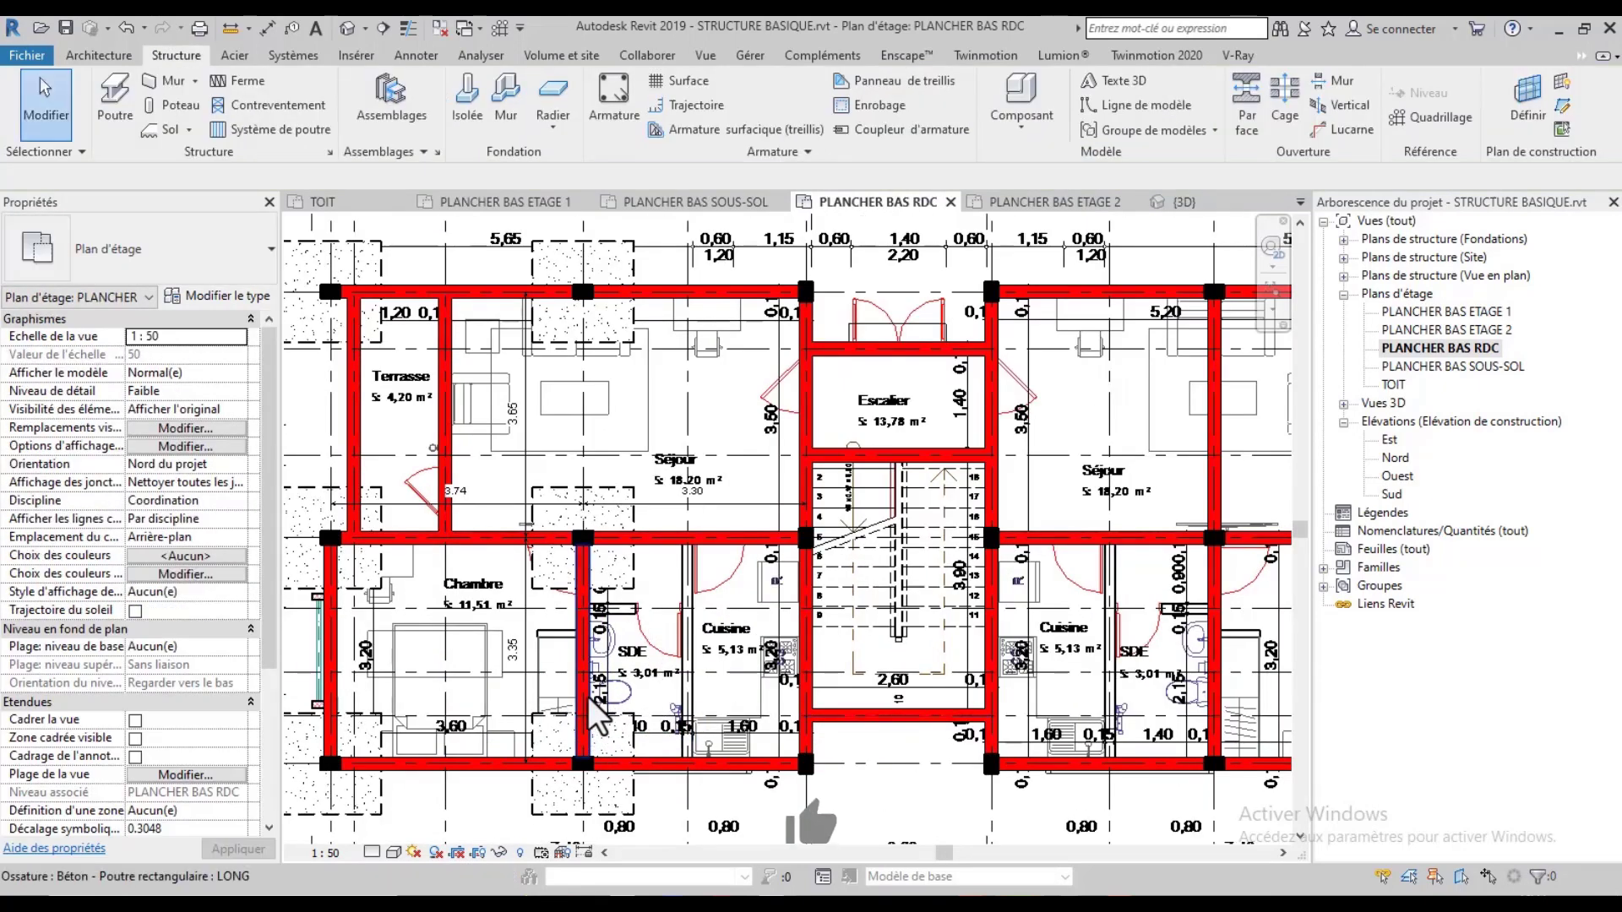
Create a beam similar to the LONG beam on grid D, running along grid E between the SDE and Cuisine from grid 1 to grid 5
left_click(585, 701)
right_click(585, 702)
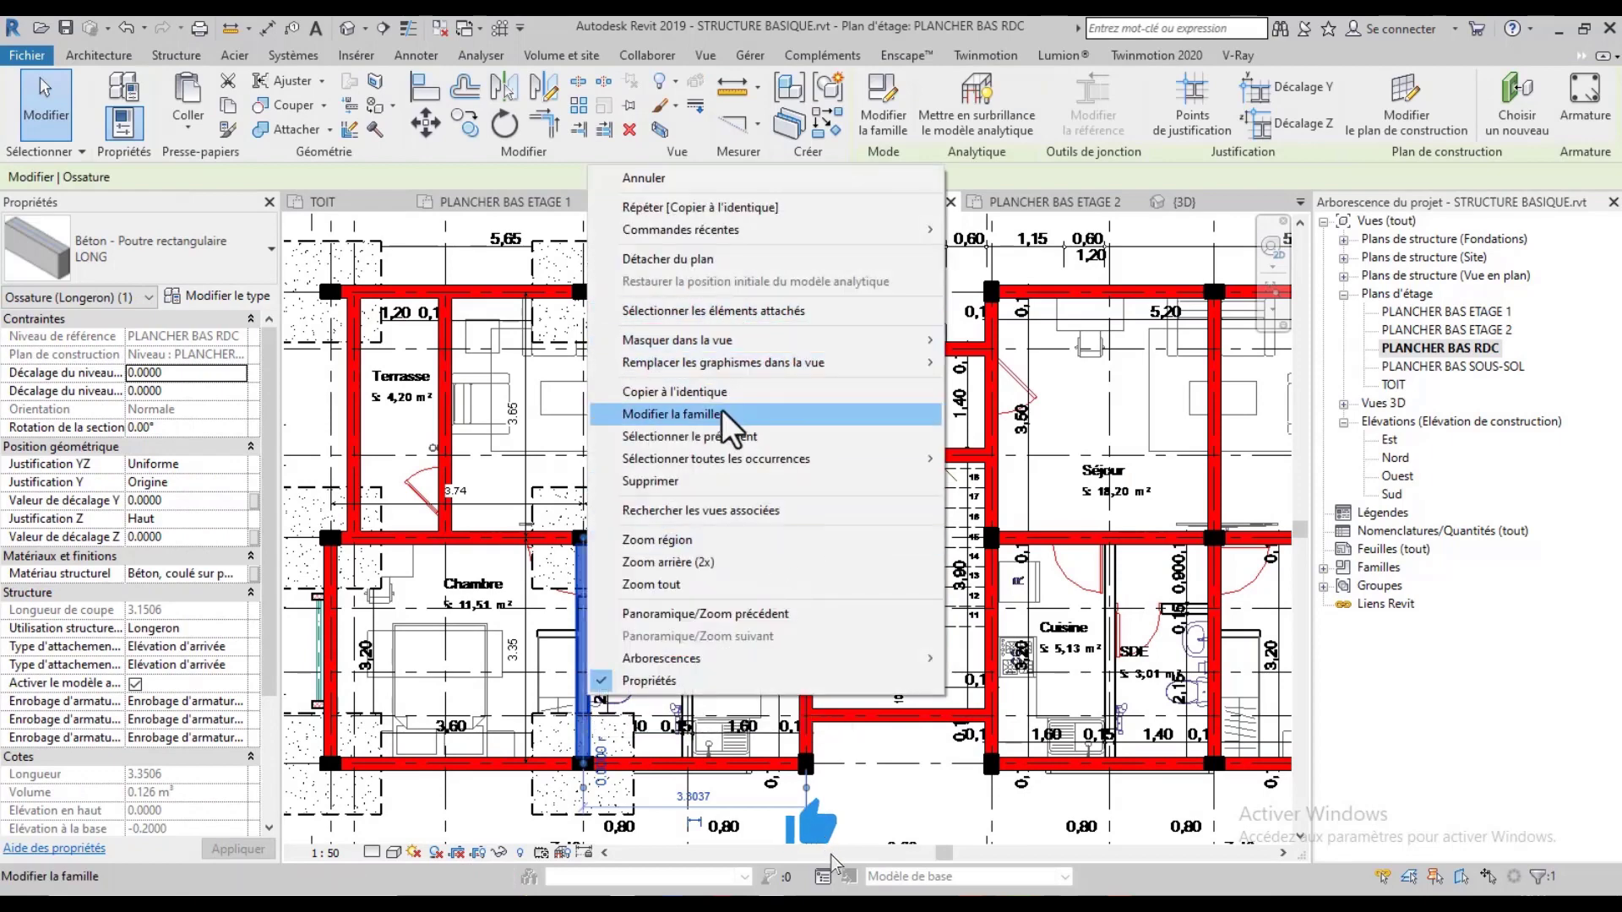
left_click(702, 391)
scroll(698, 750, "up", 2)
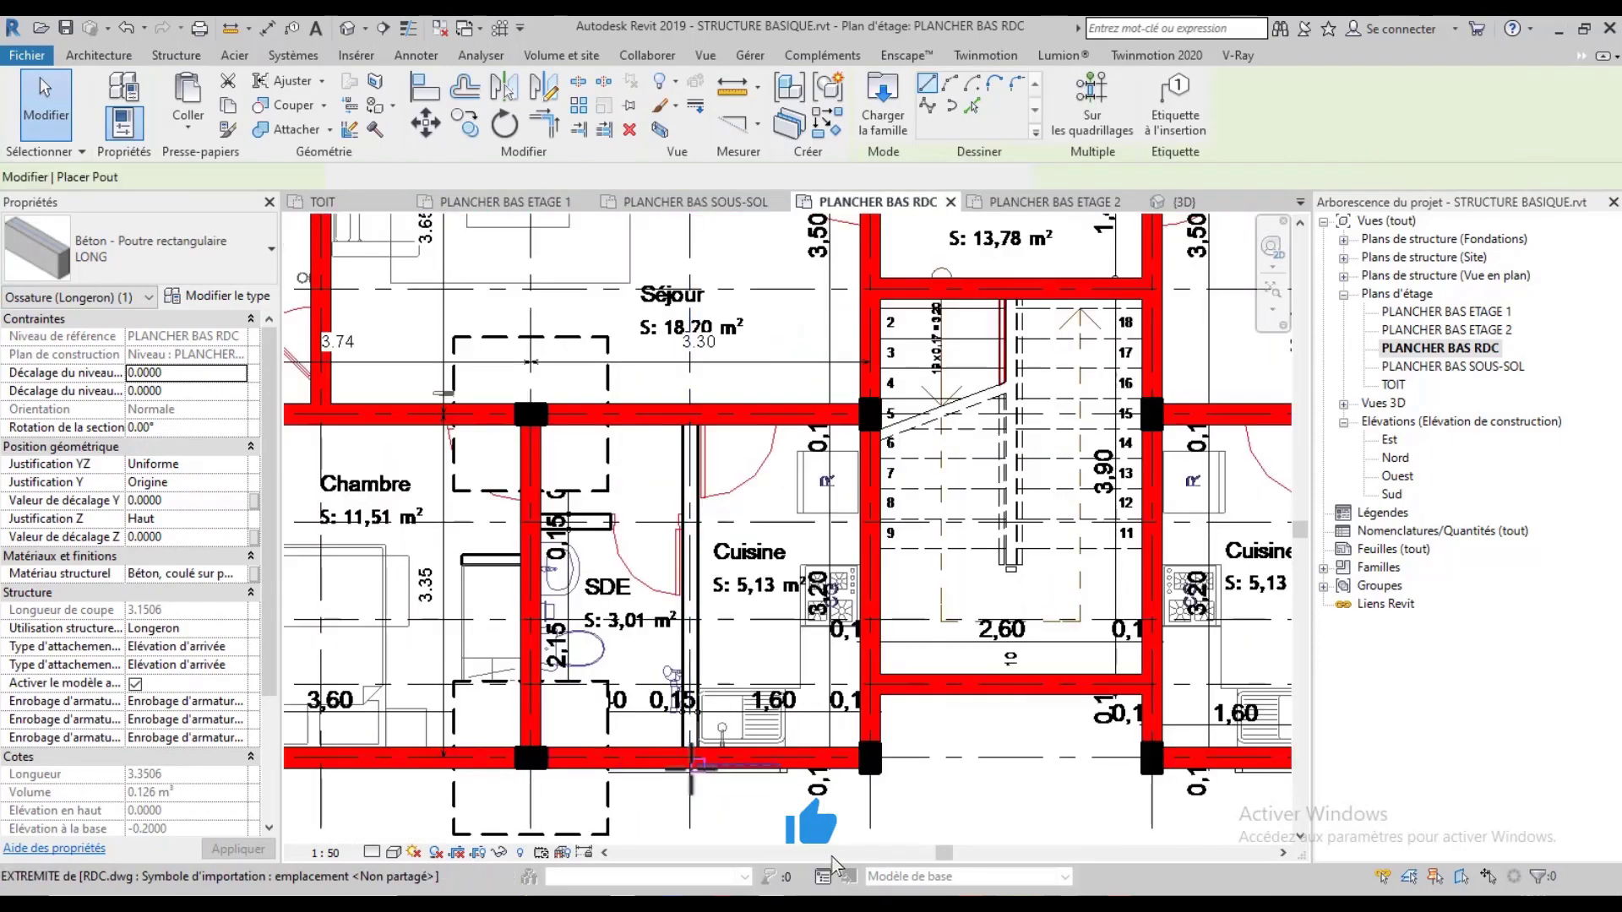
left_click(689, 757)
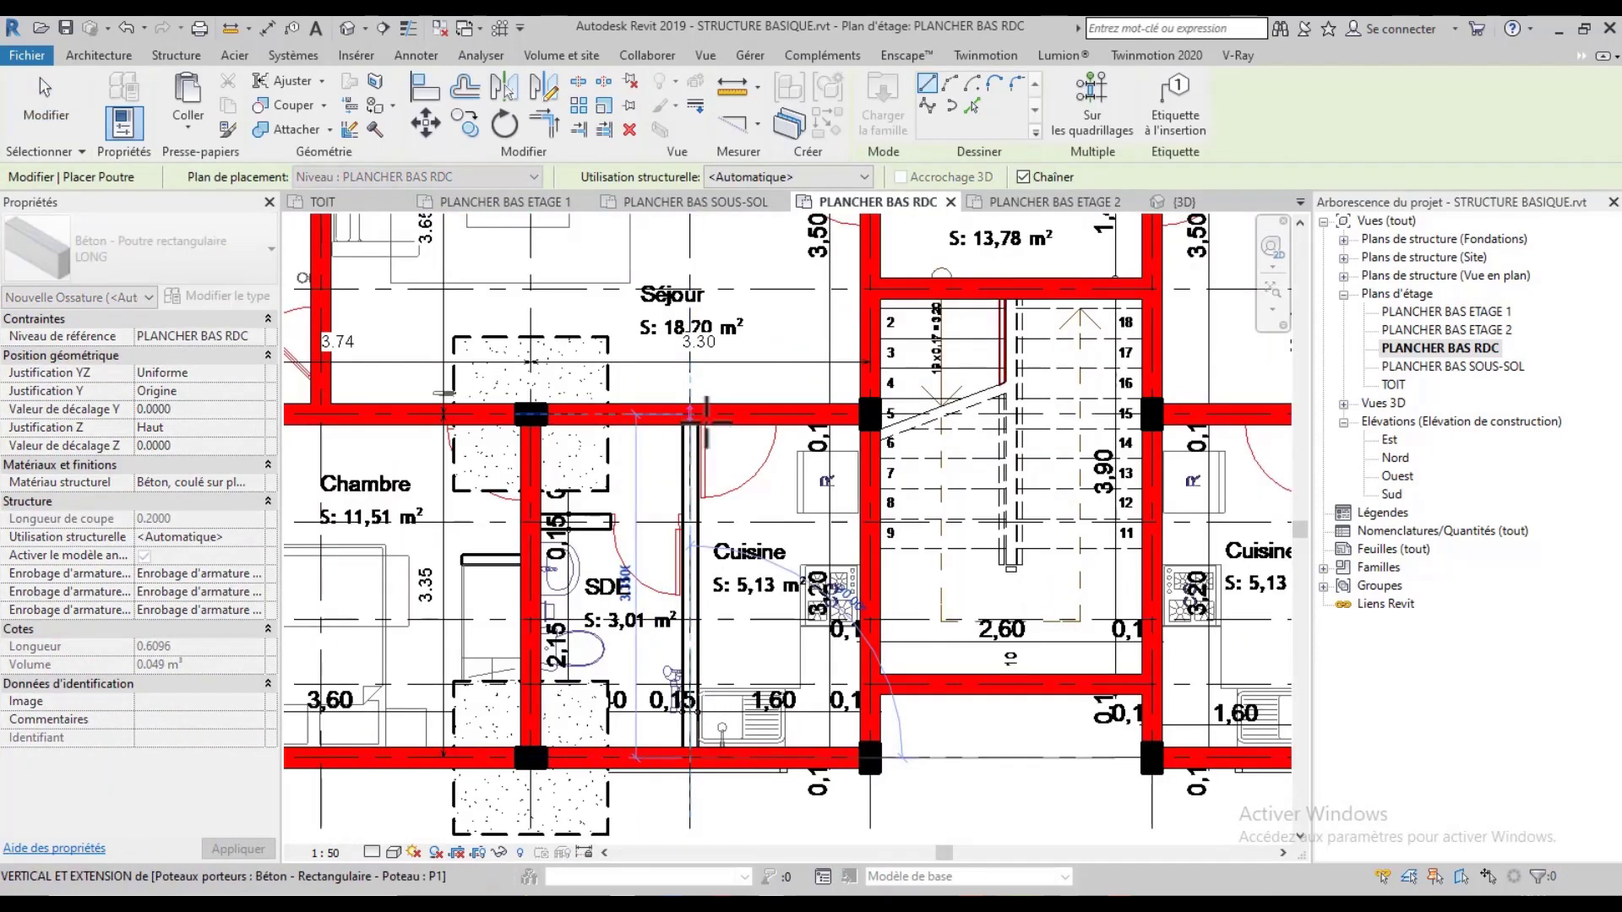
left_click(688, 414)
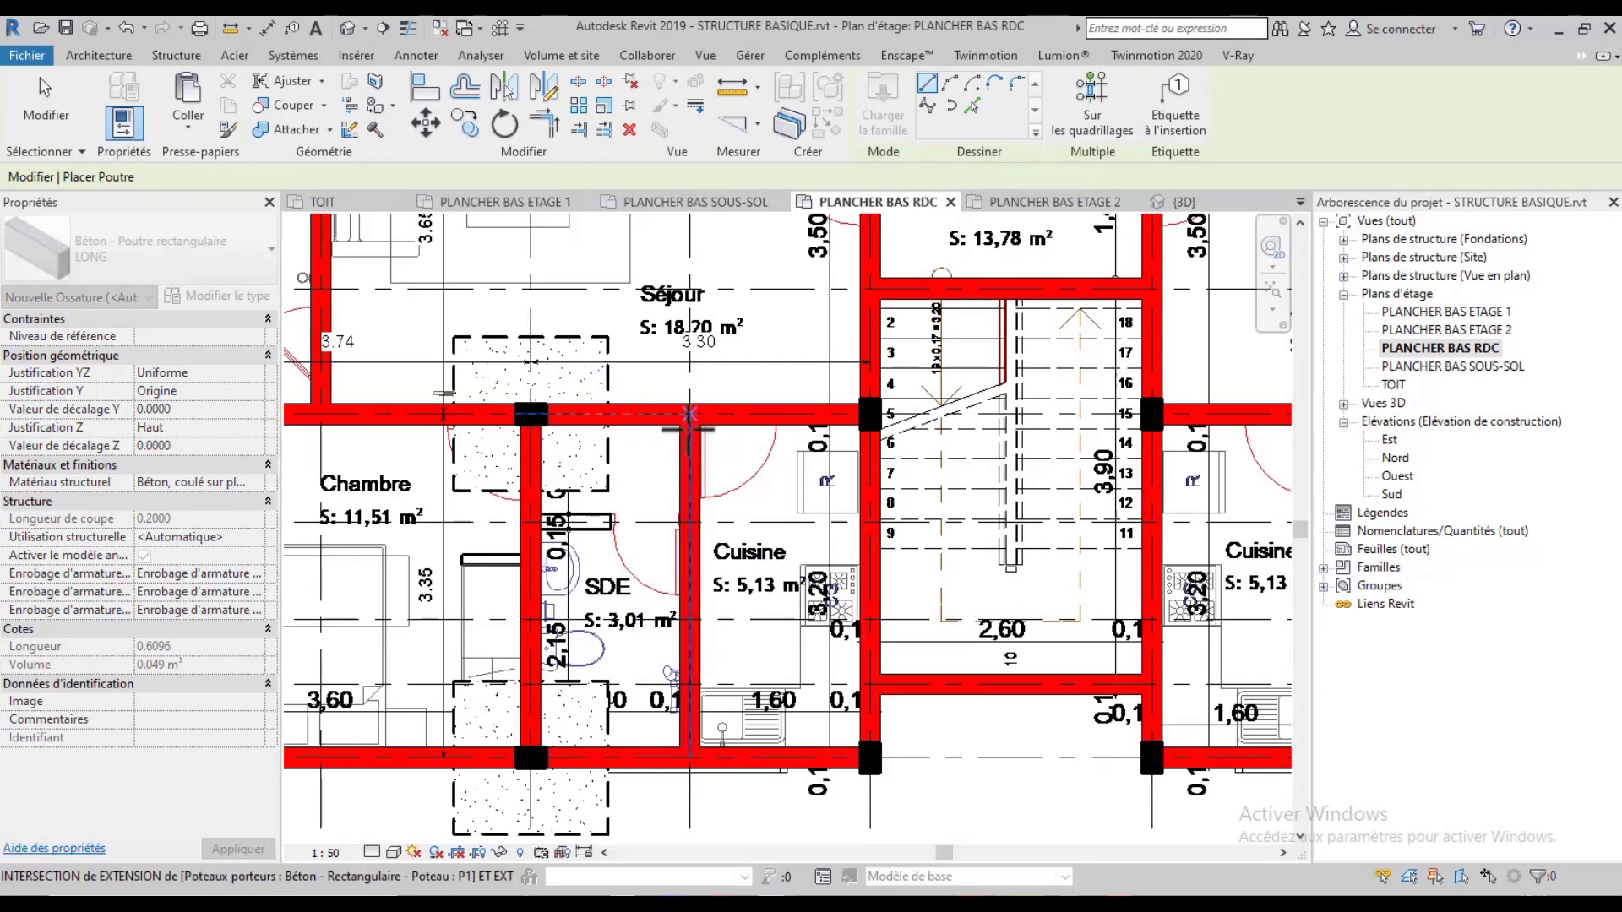
scroll(686, 422, "down", 3)
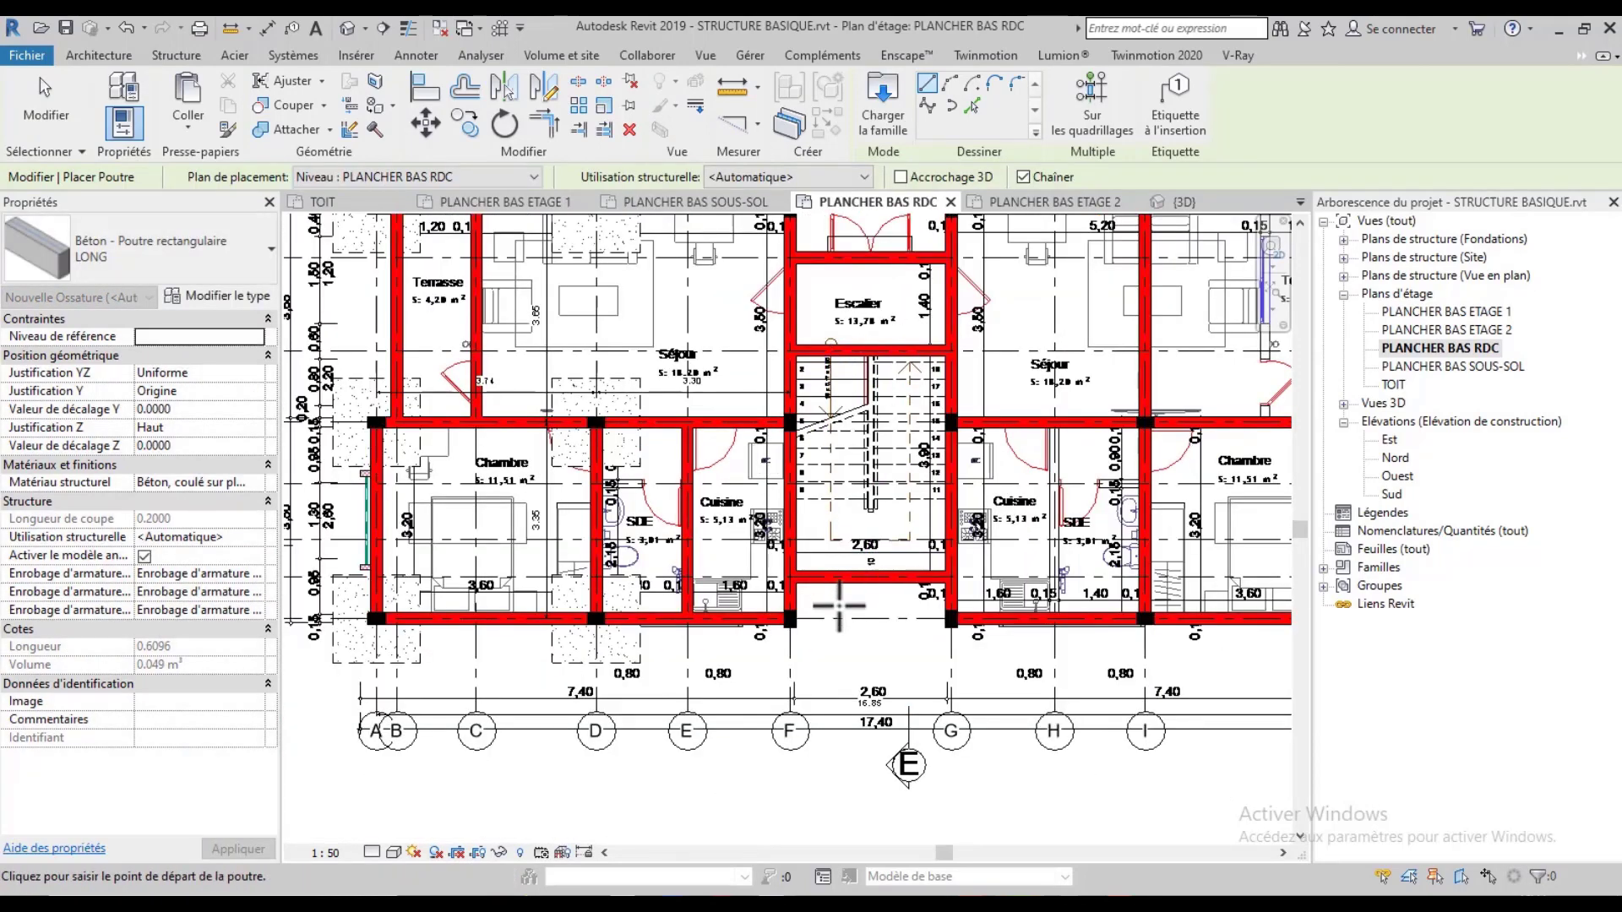
scroll(693, 686, "down", 1)
scroll(726, 686, "down", 1)
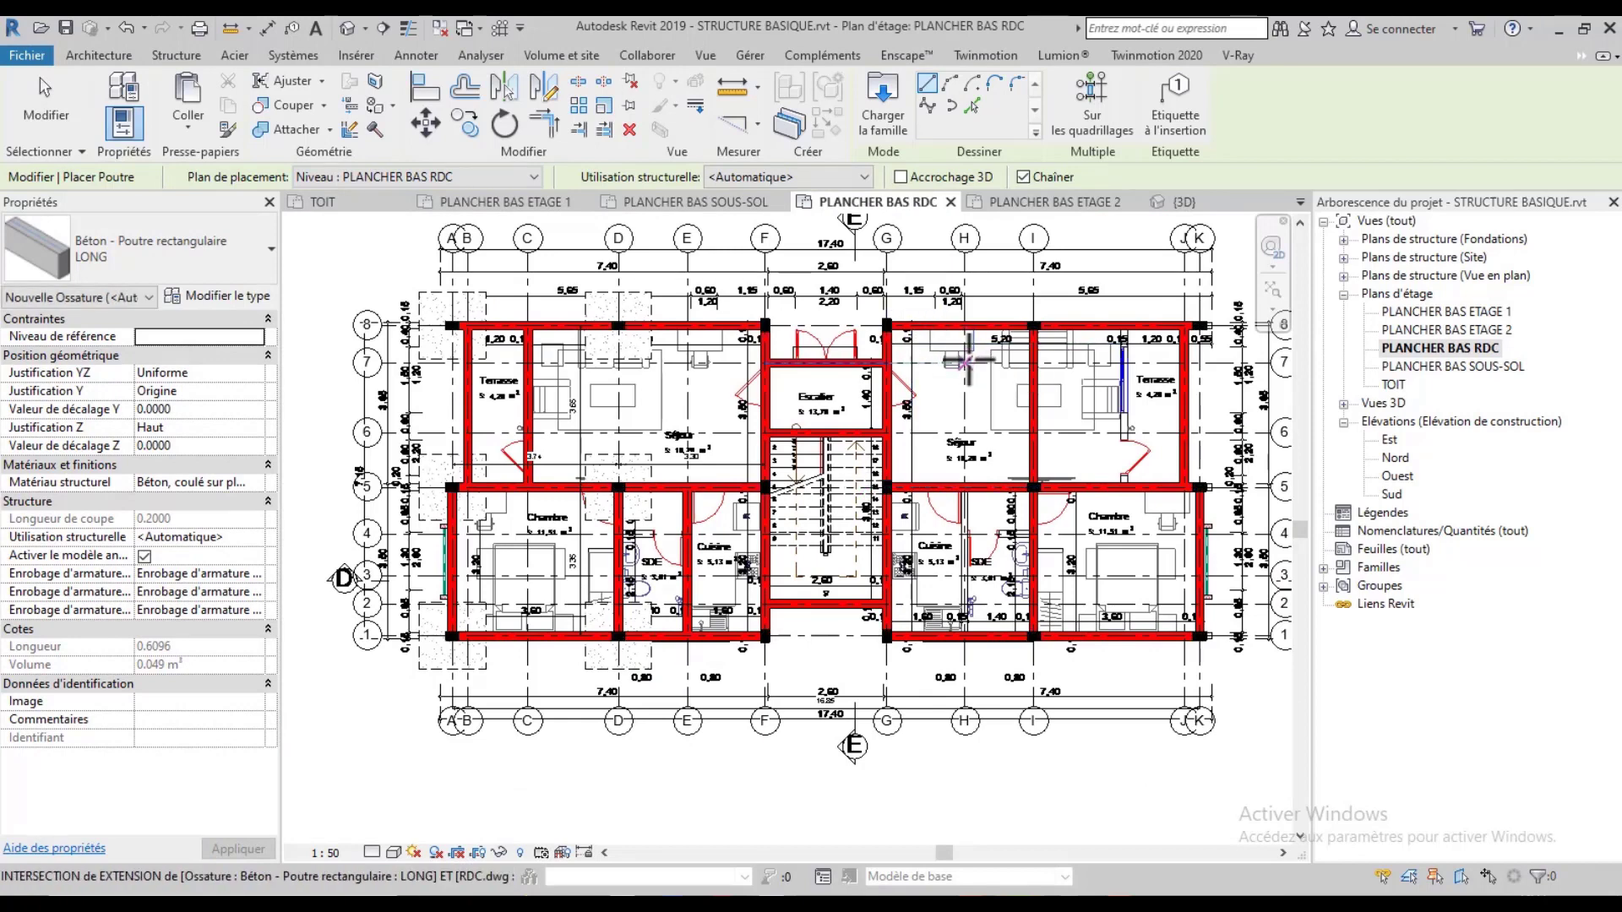
key("Escape")
key("Escape")
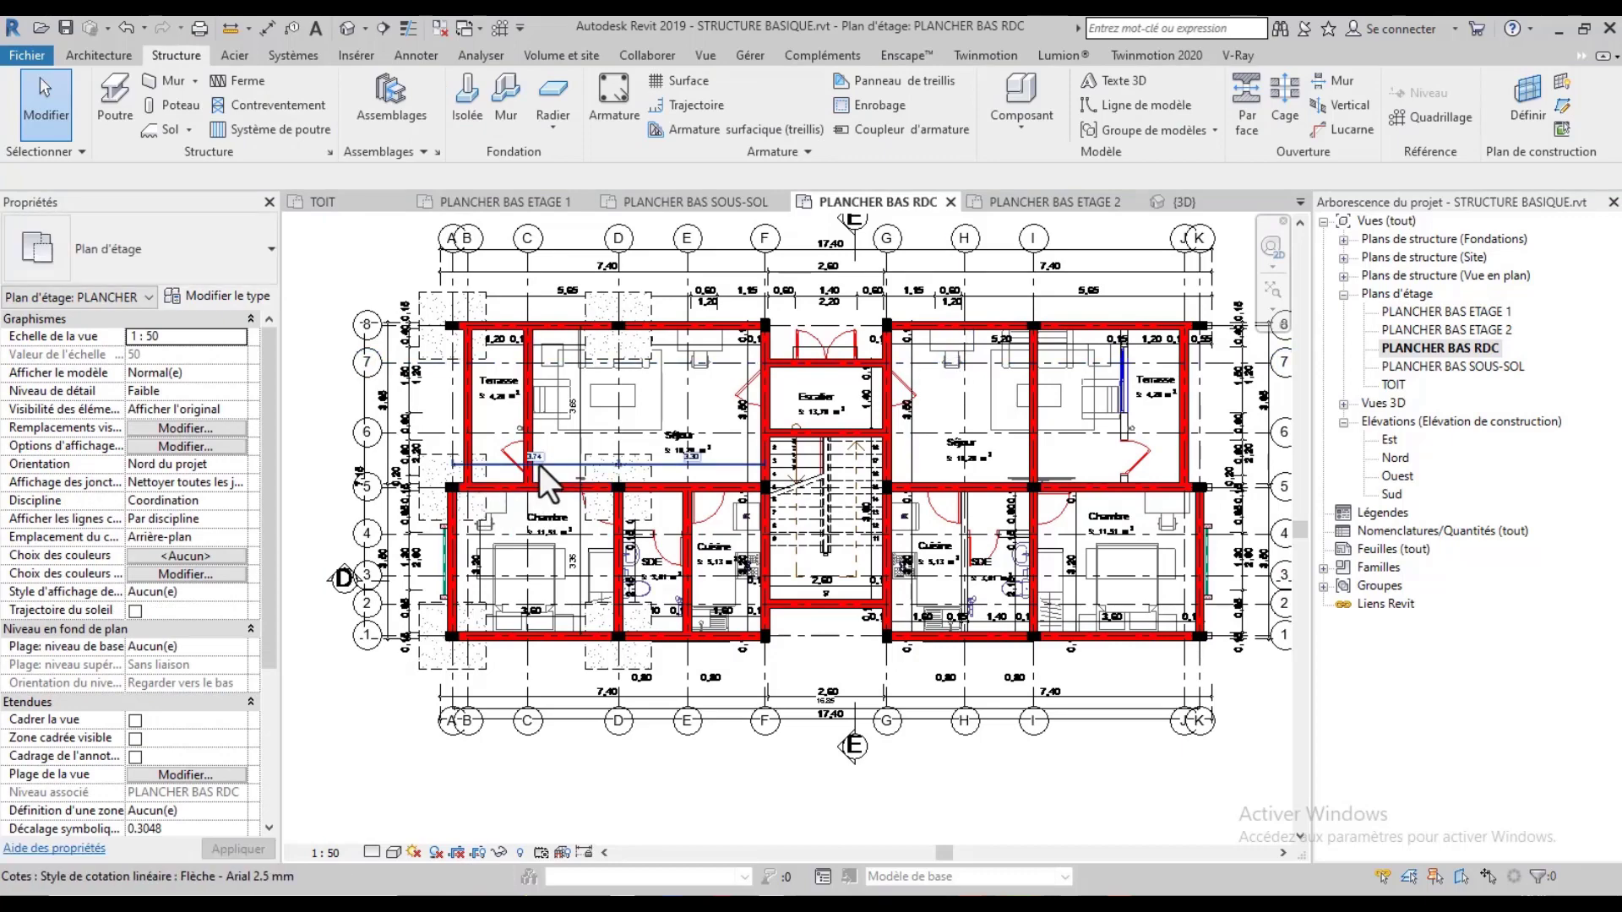
scroll(539, 463, "up", 3)
left_click(554, 472)
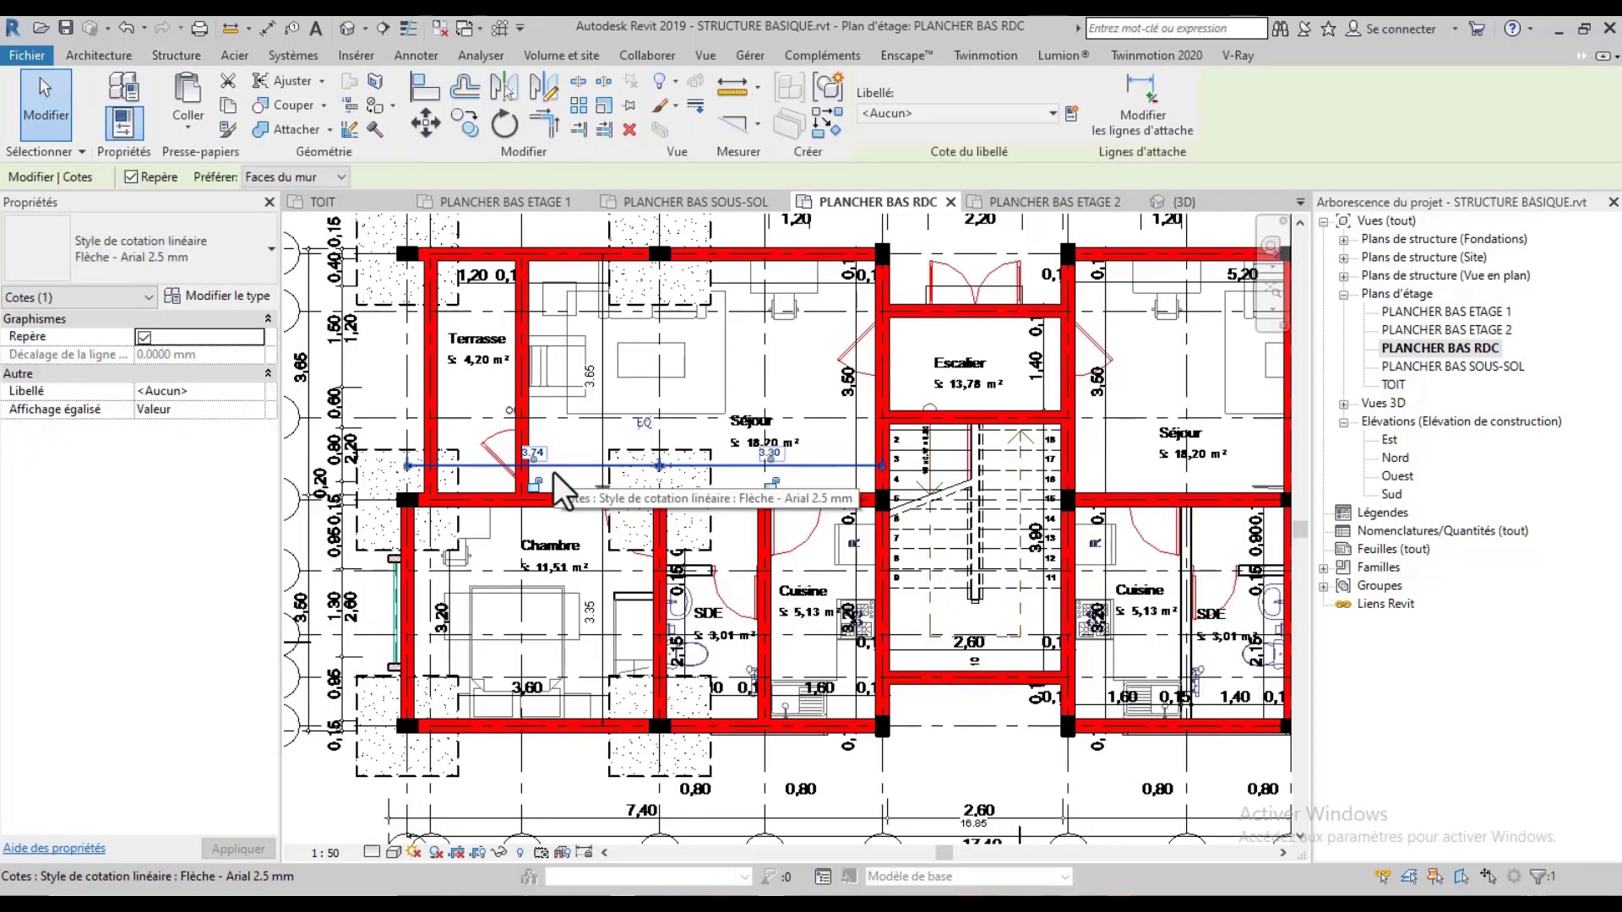
scroll(553, 471, "down", 2)
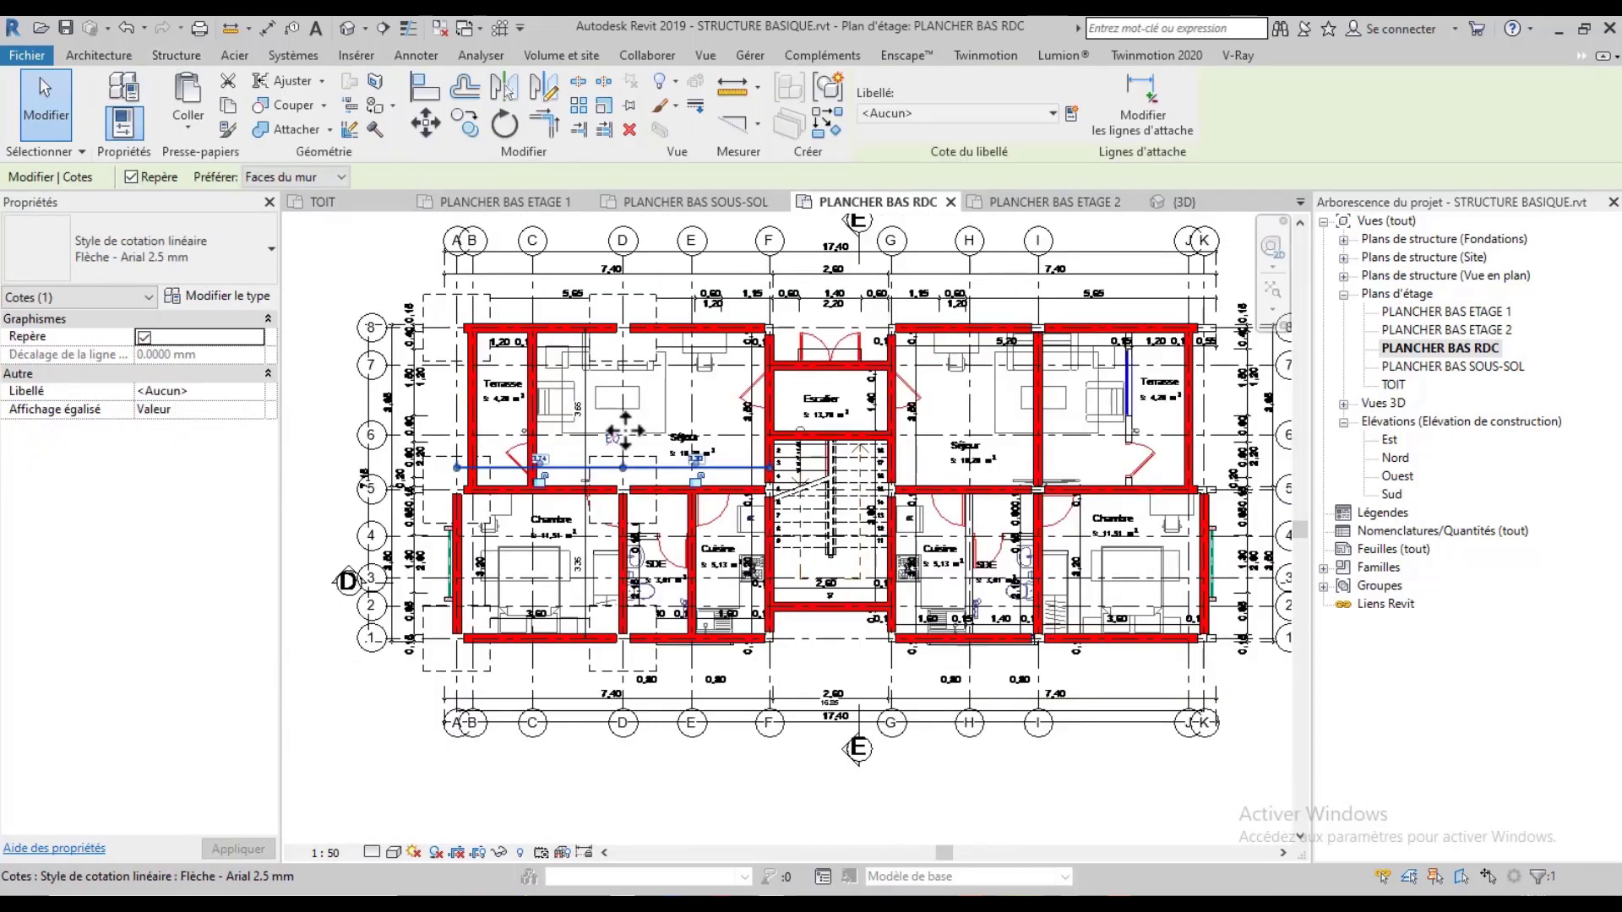
scroll(1225, 313, "up", 4)
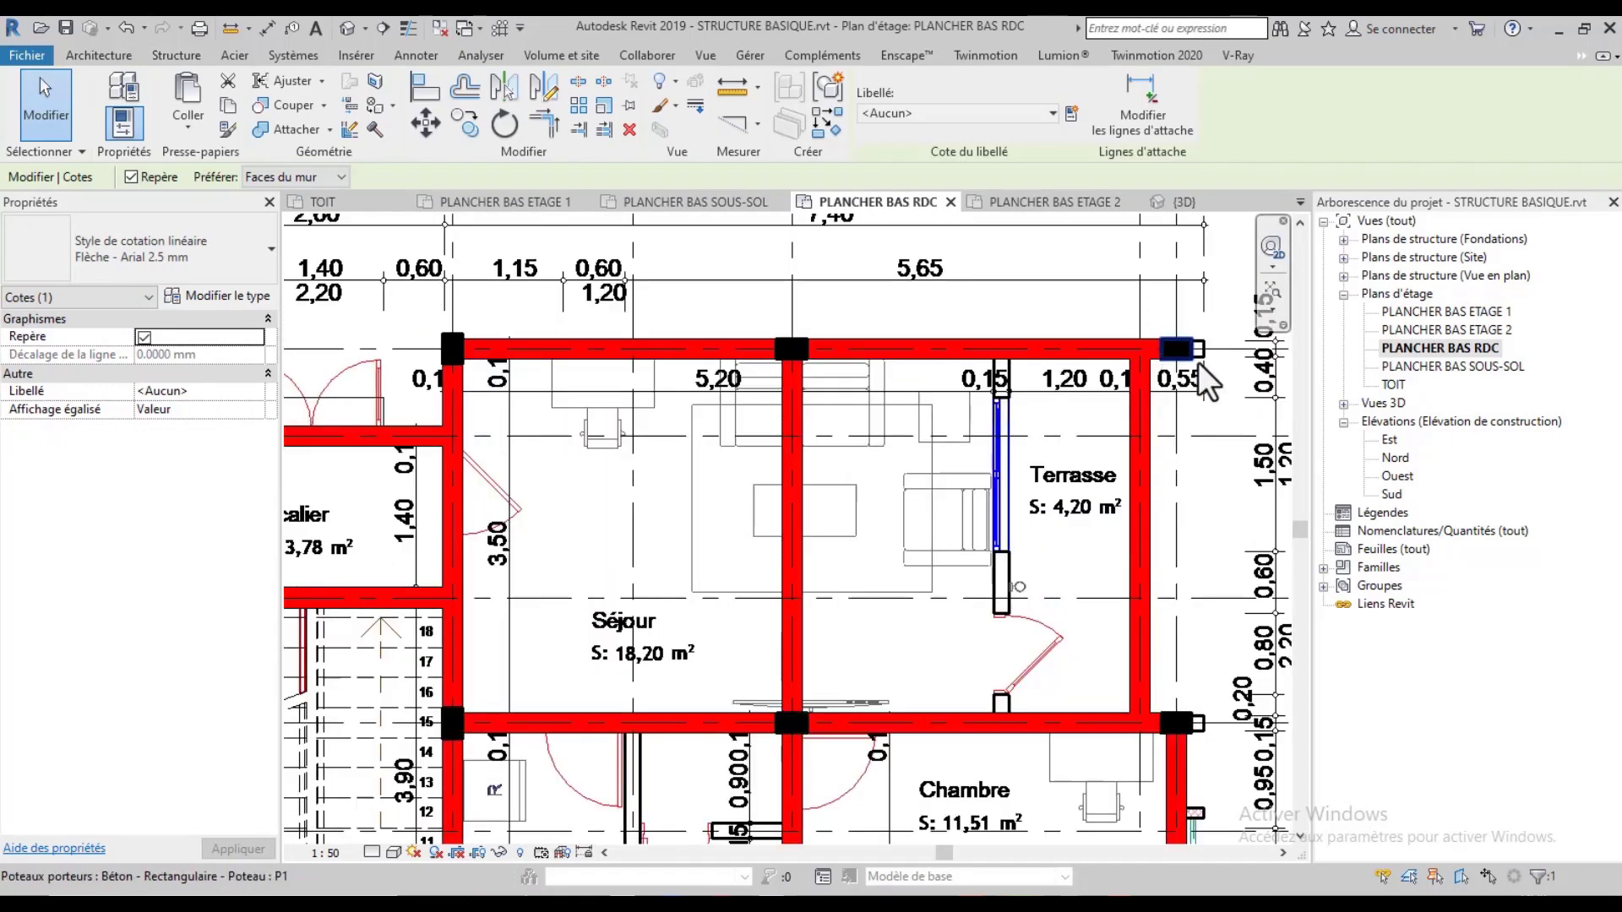
scroll(1224, 342, "up", 3)
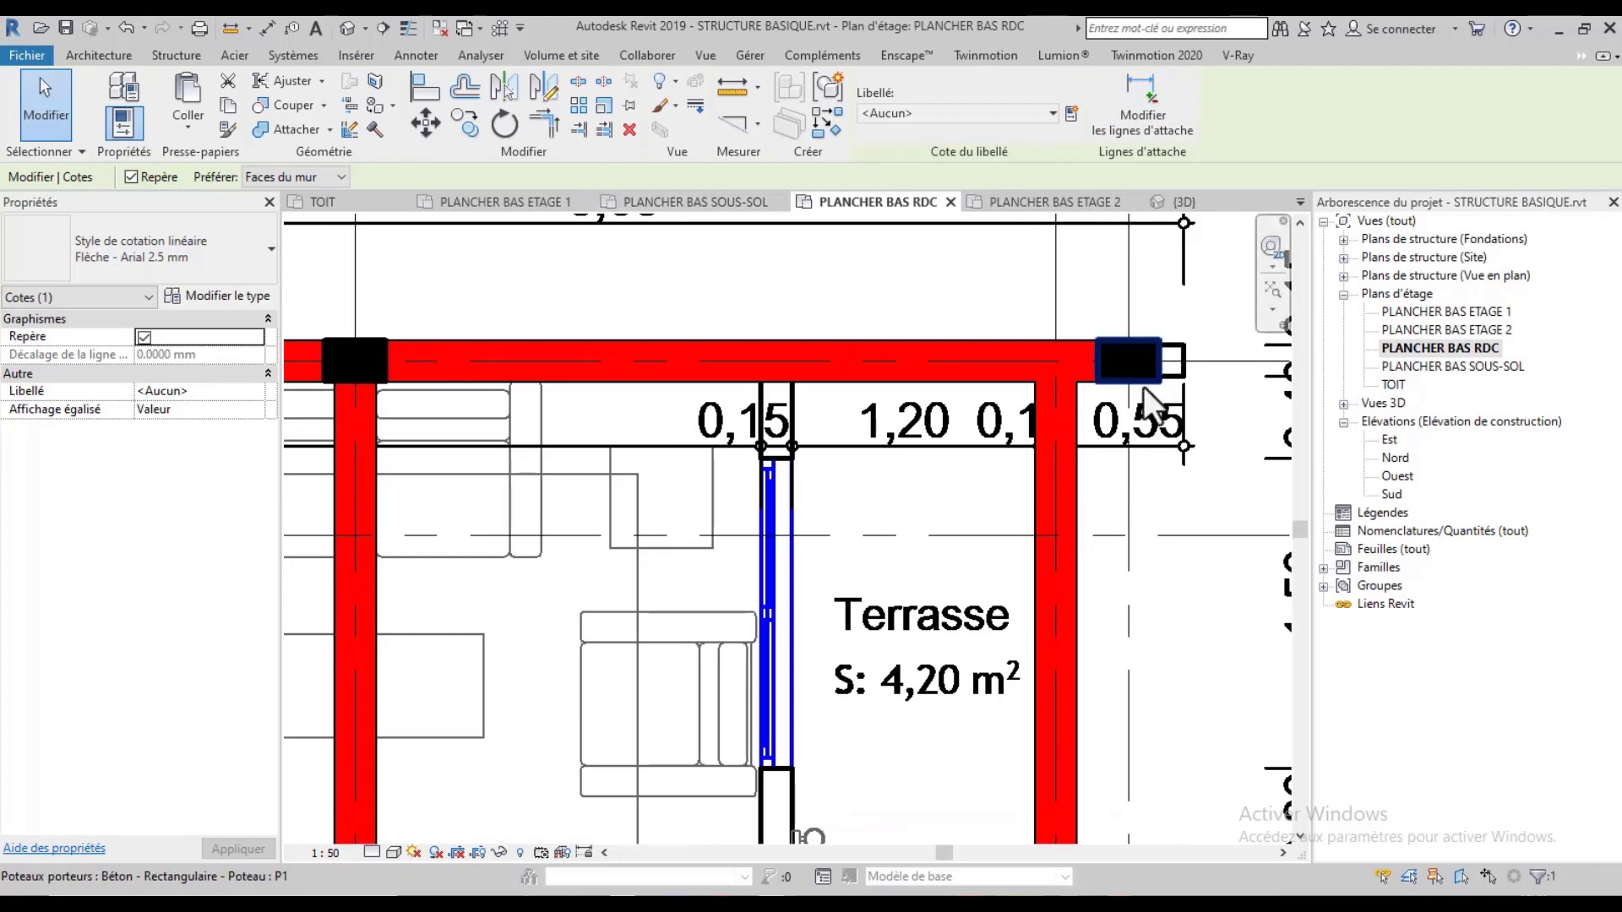
scroll(1193, 370, "down", 6)
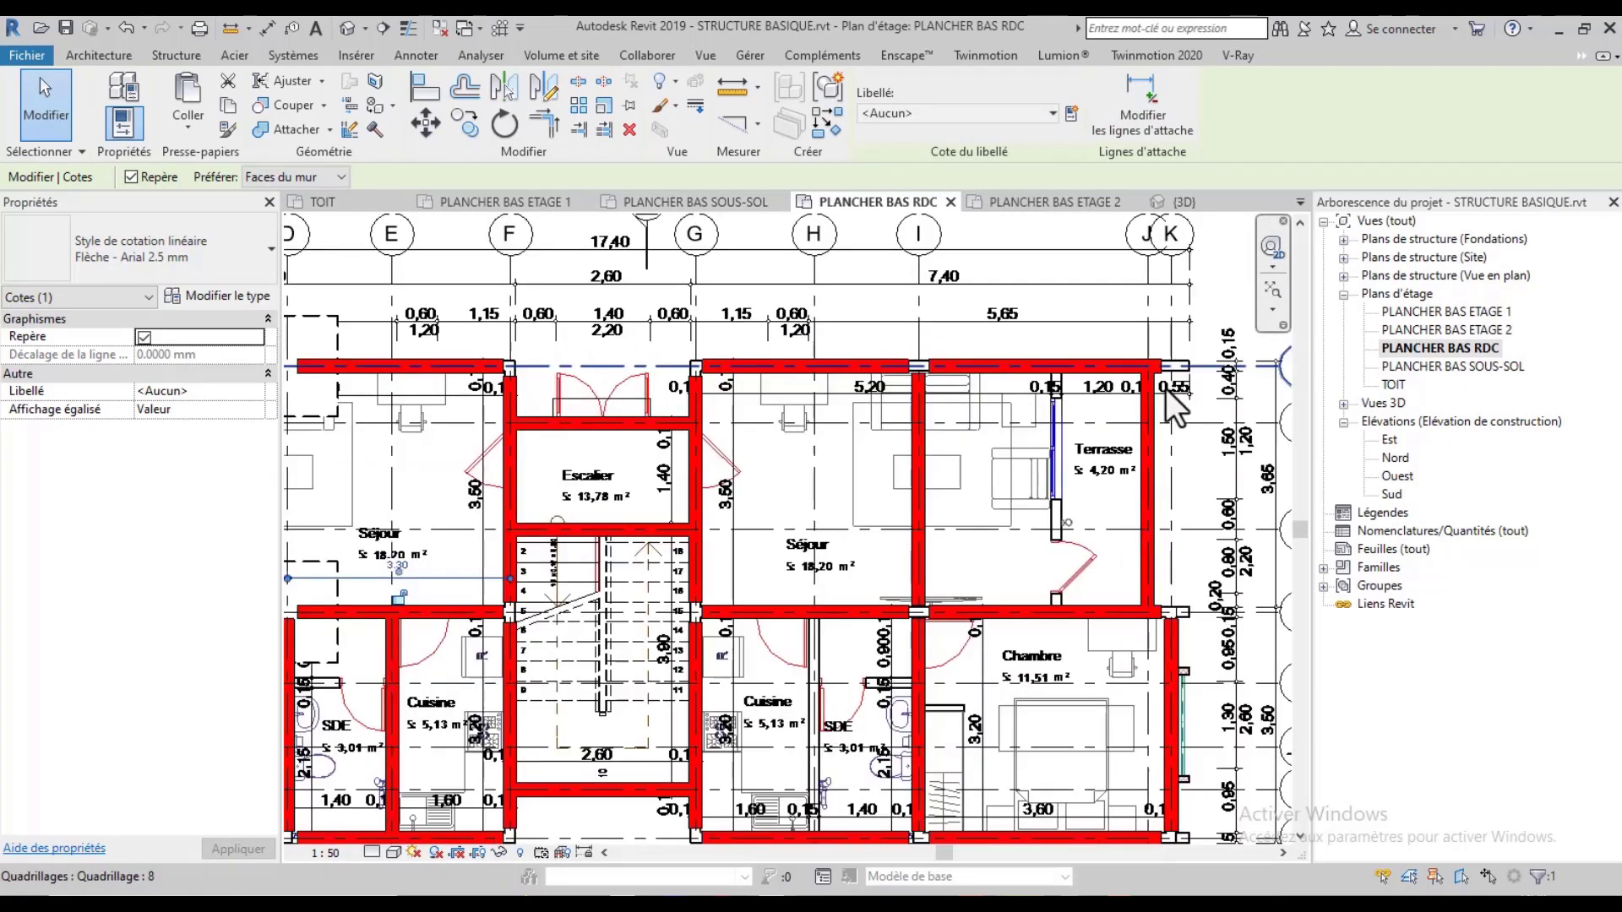
Set the height h of the 20x35 beam type to 0.4, using the beam on grid 8 between grids I and K
left_click(1092, 377)
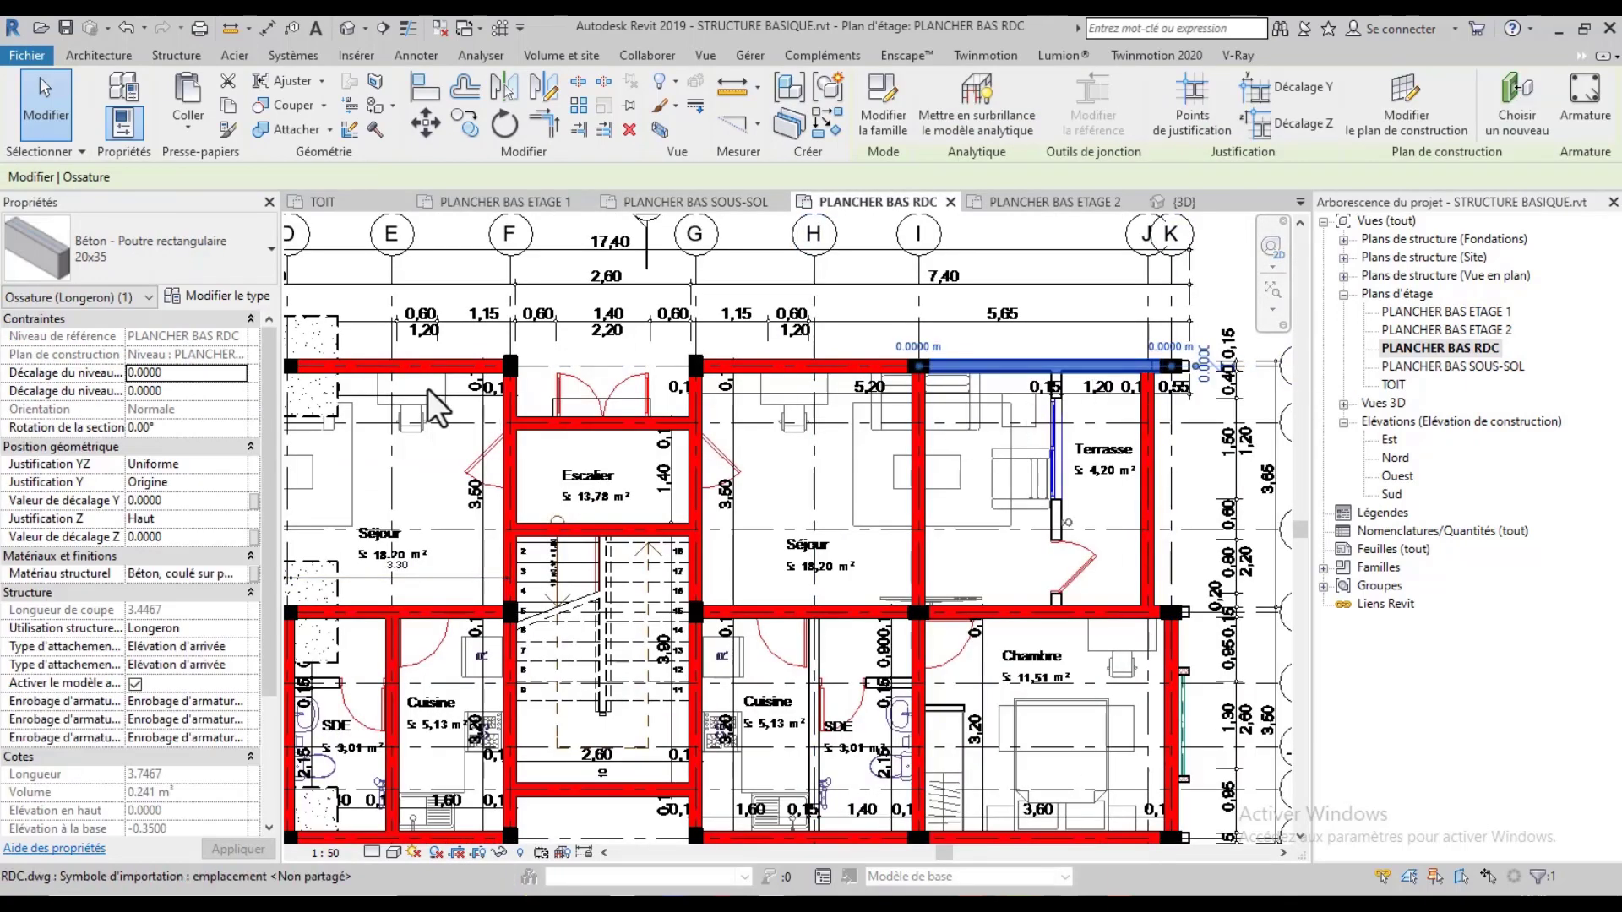
left_click(236, 300)
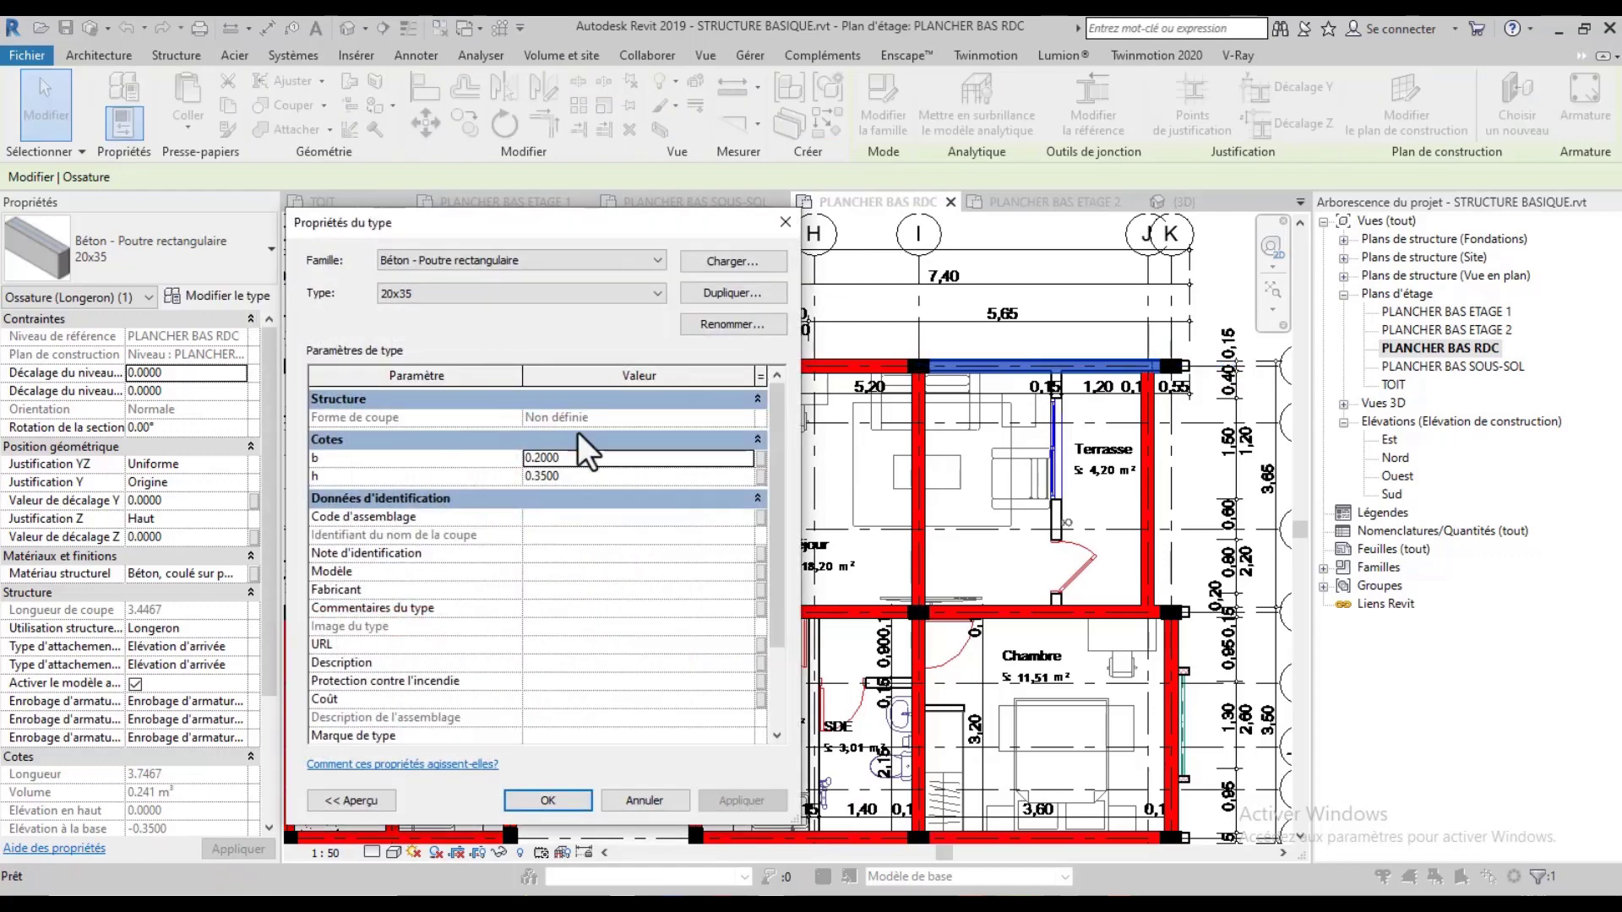
left_click(590, 478)
key("BackSpace")
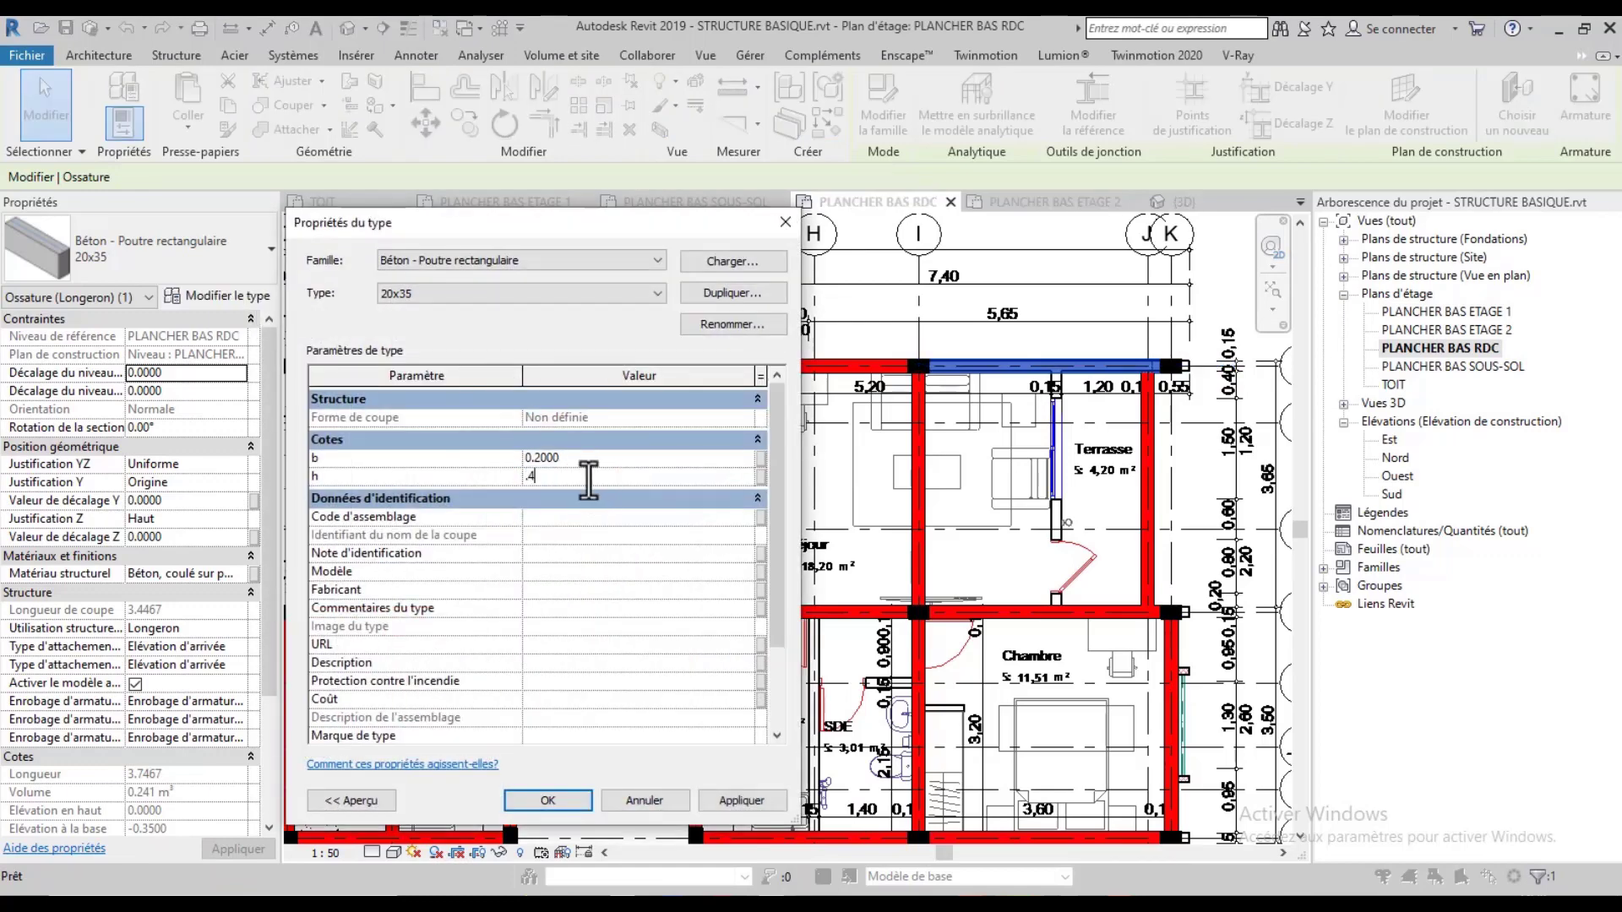
type(".4")
left_click(565, 803)
key("Escape")
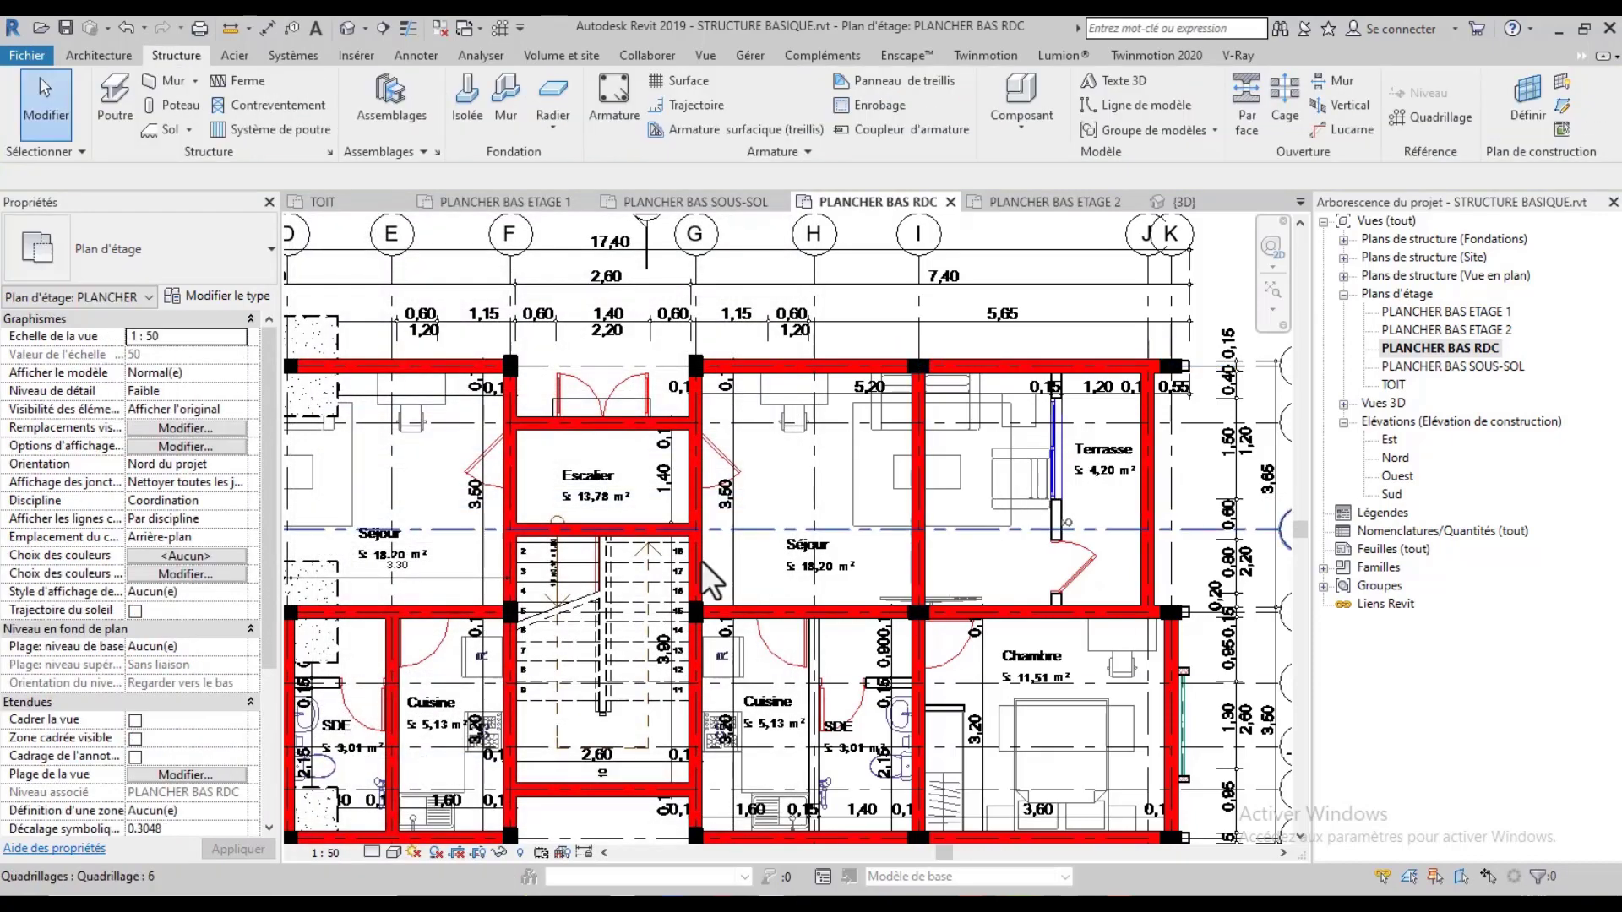
In the PLANCHER BAS SOUS-SOL plan, place LONG concrete beams along grid F from the column at grid 8 through grid 5 to grid 1
middle_click_drag(705, 657, 828, 596)
scroll(827, 596, "down", 2)
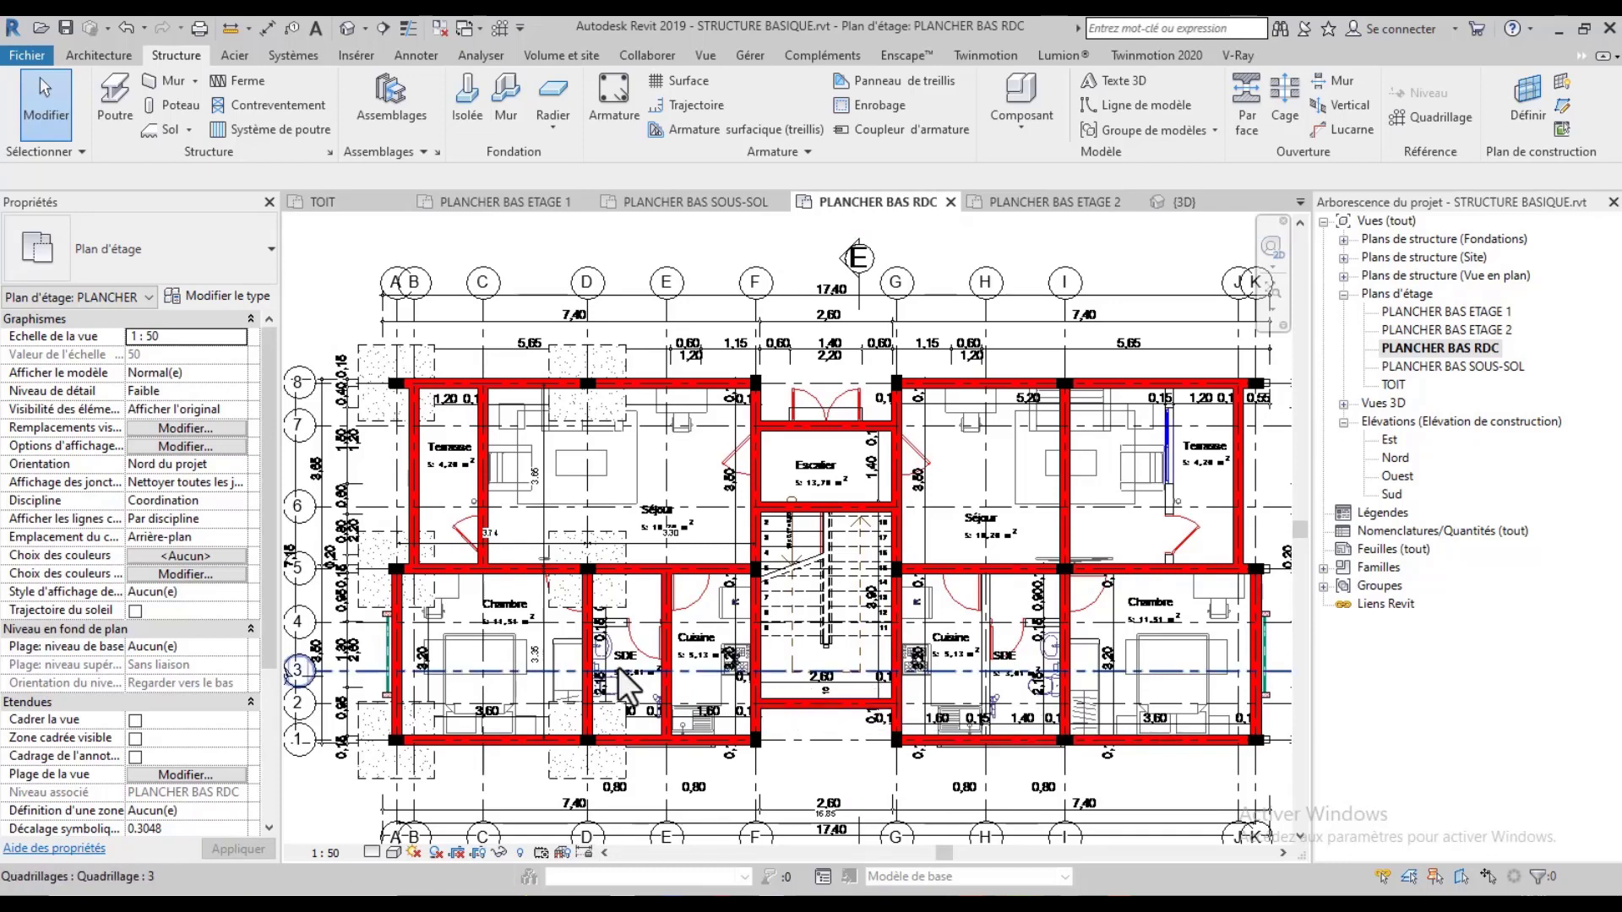
double_click(1467, 365)
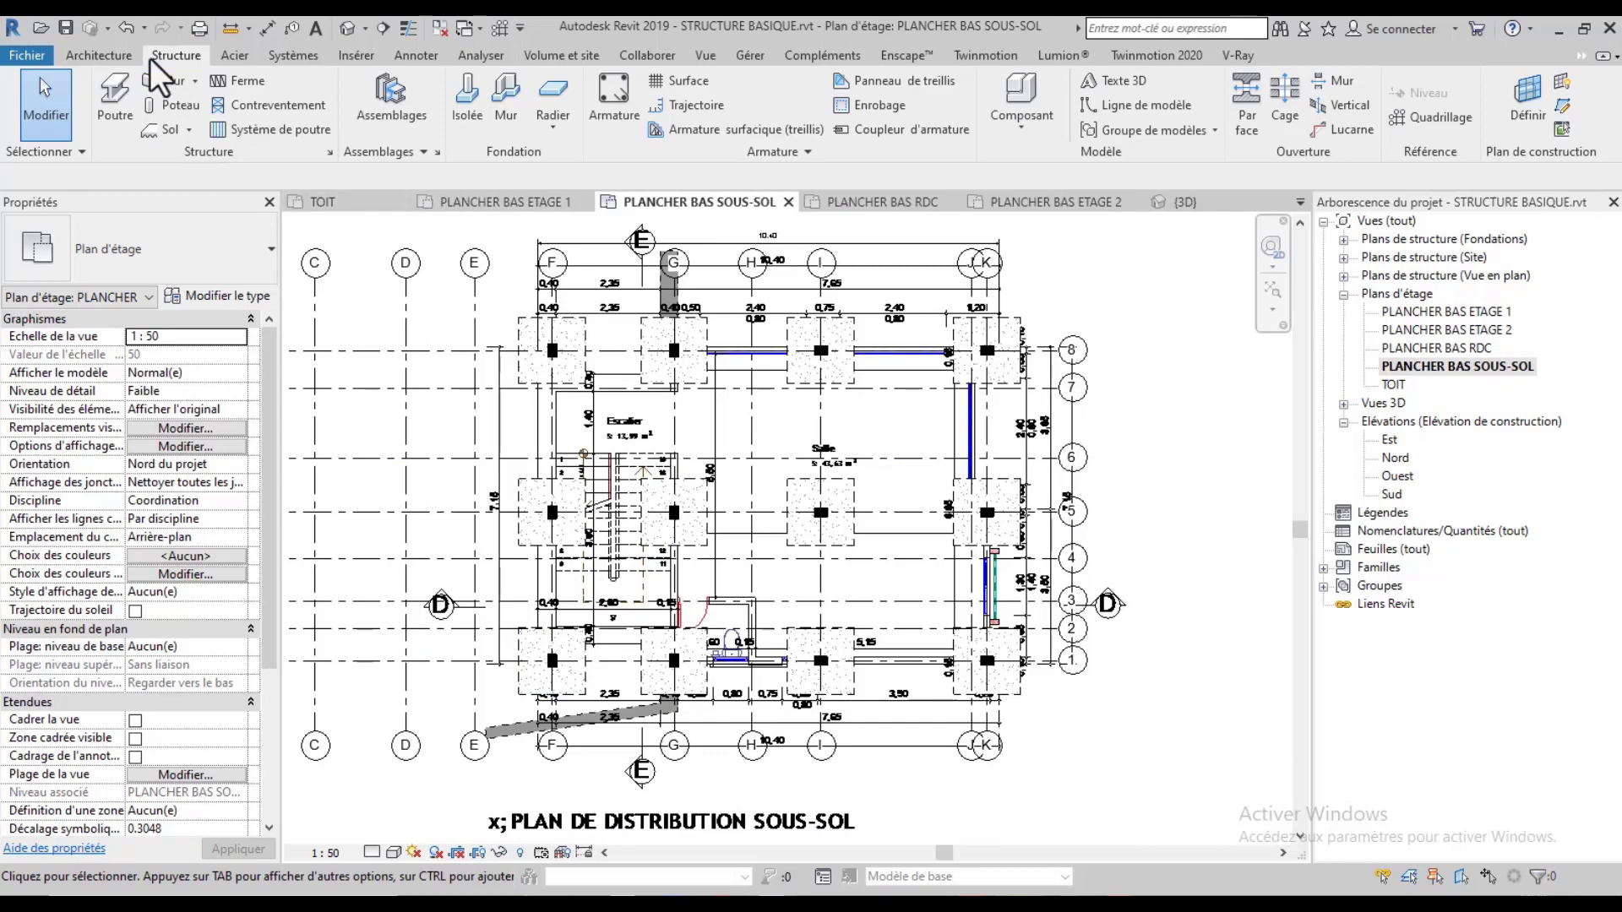
left_click(115, 93)
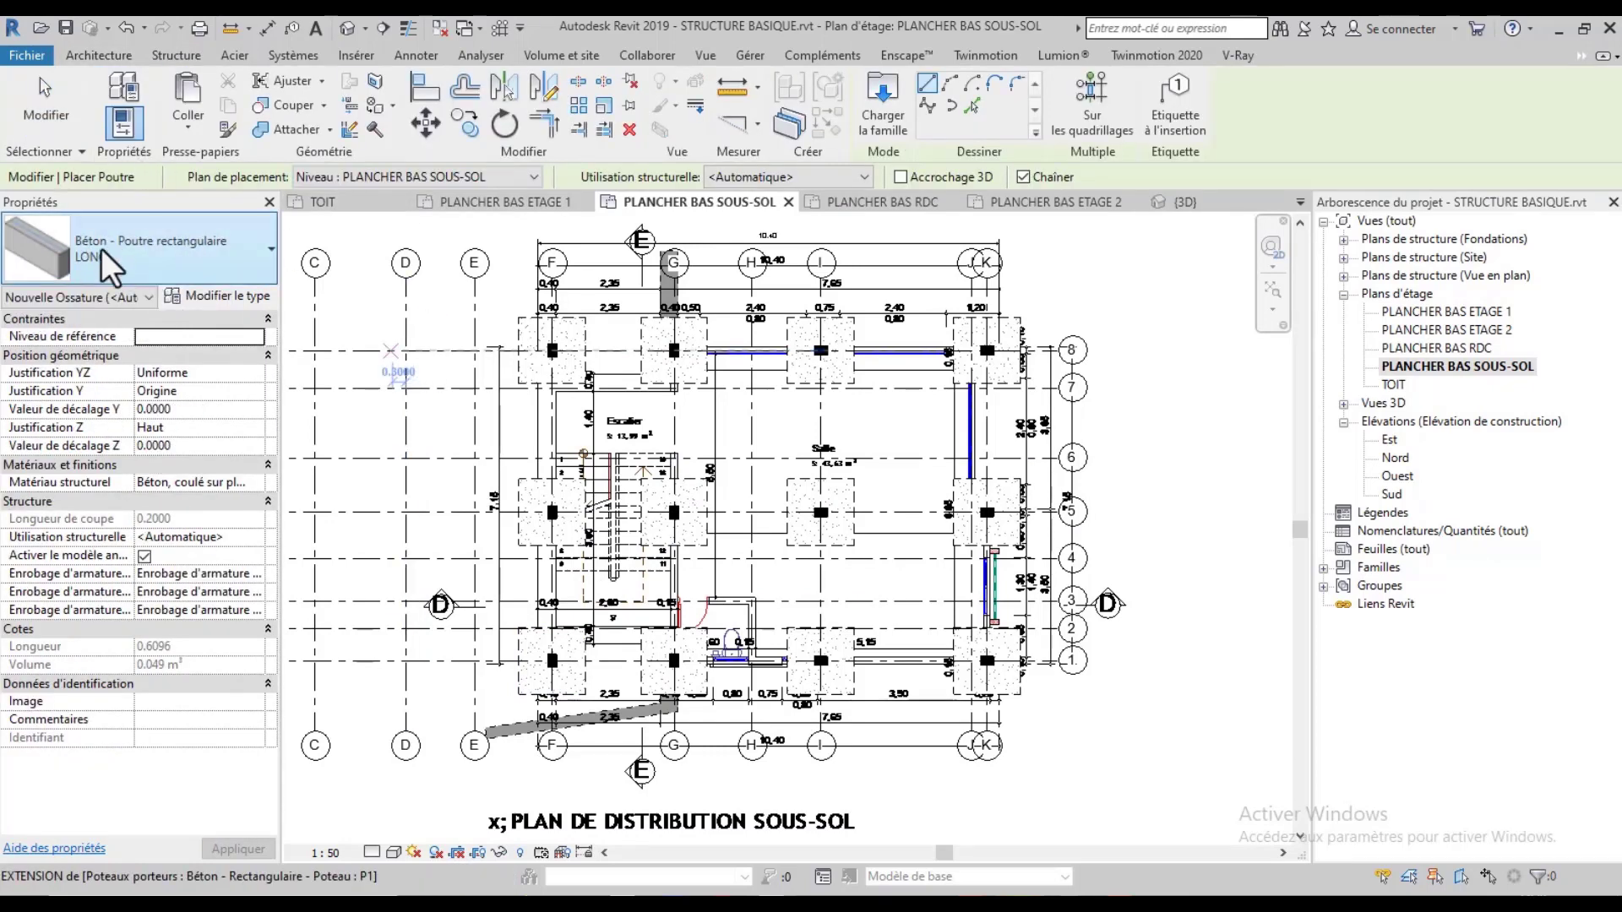
left_click(110, 253)
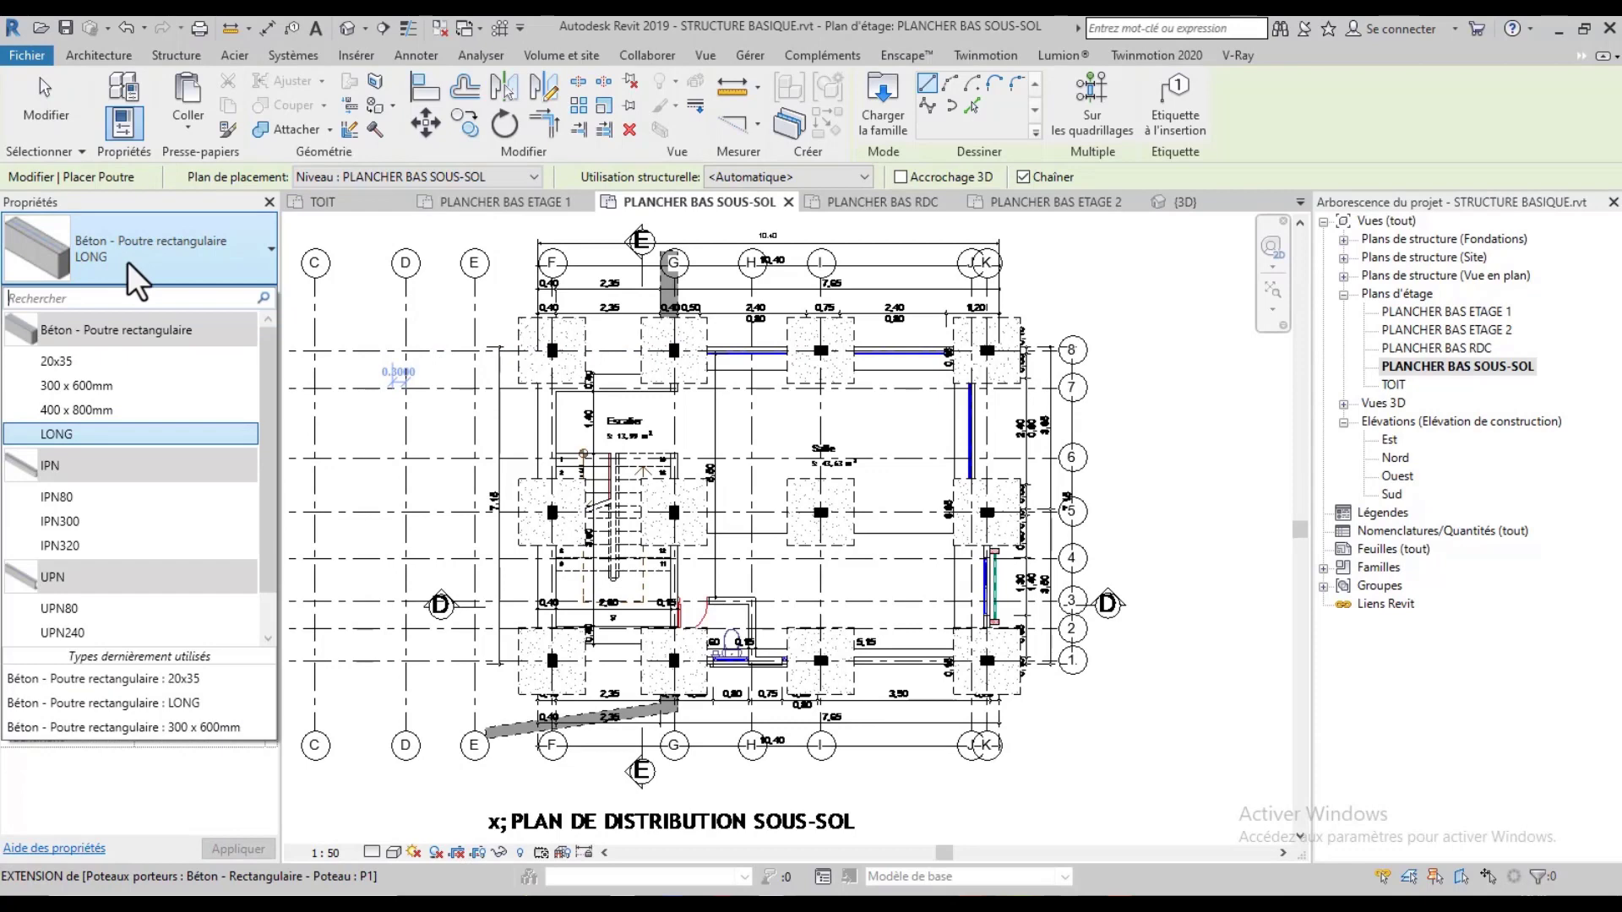
left_click(160, 433)
scroll(545, 345, "up", 3)
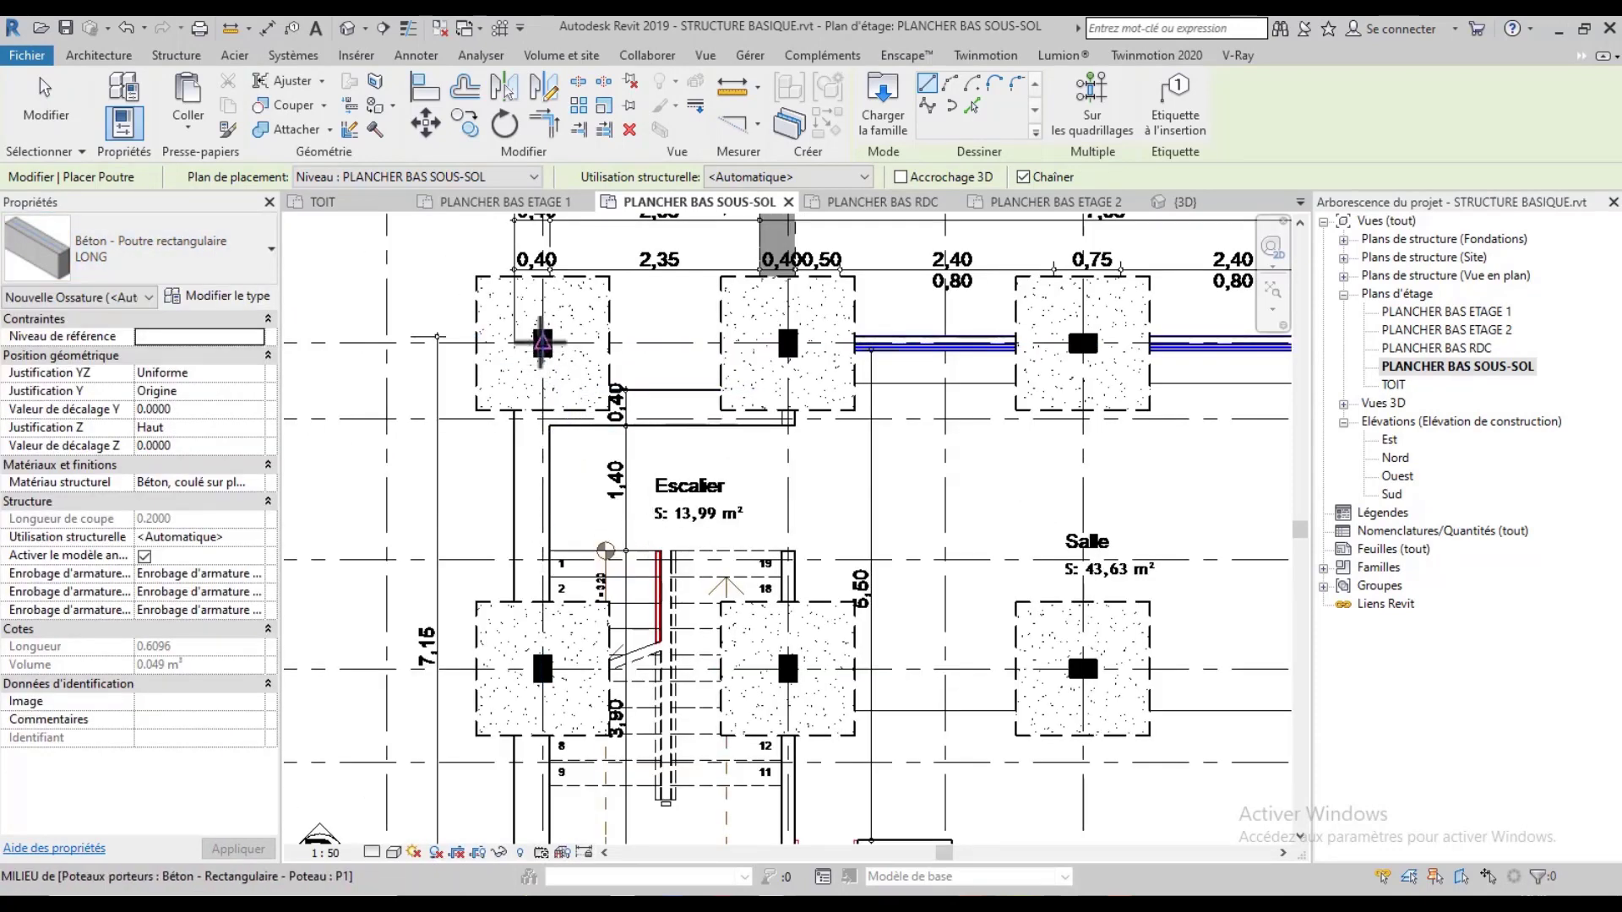
left_click(542, 340)
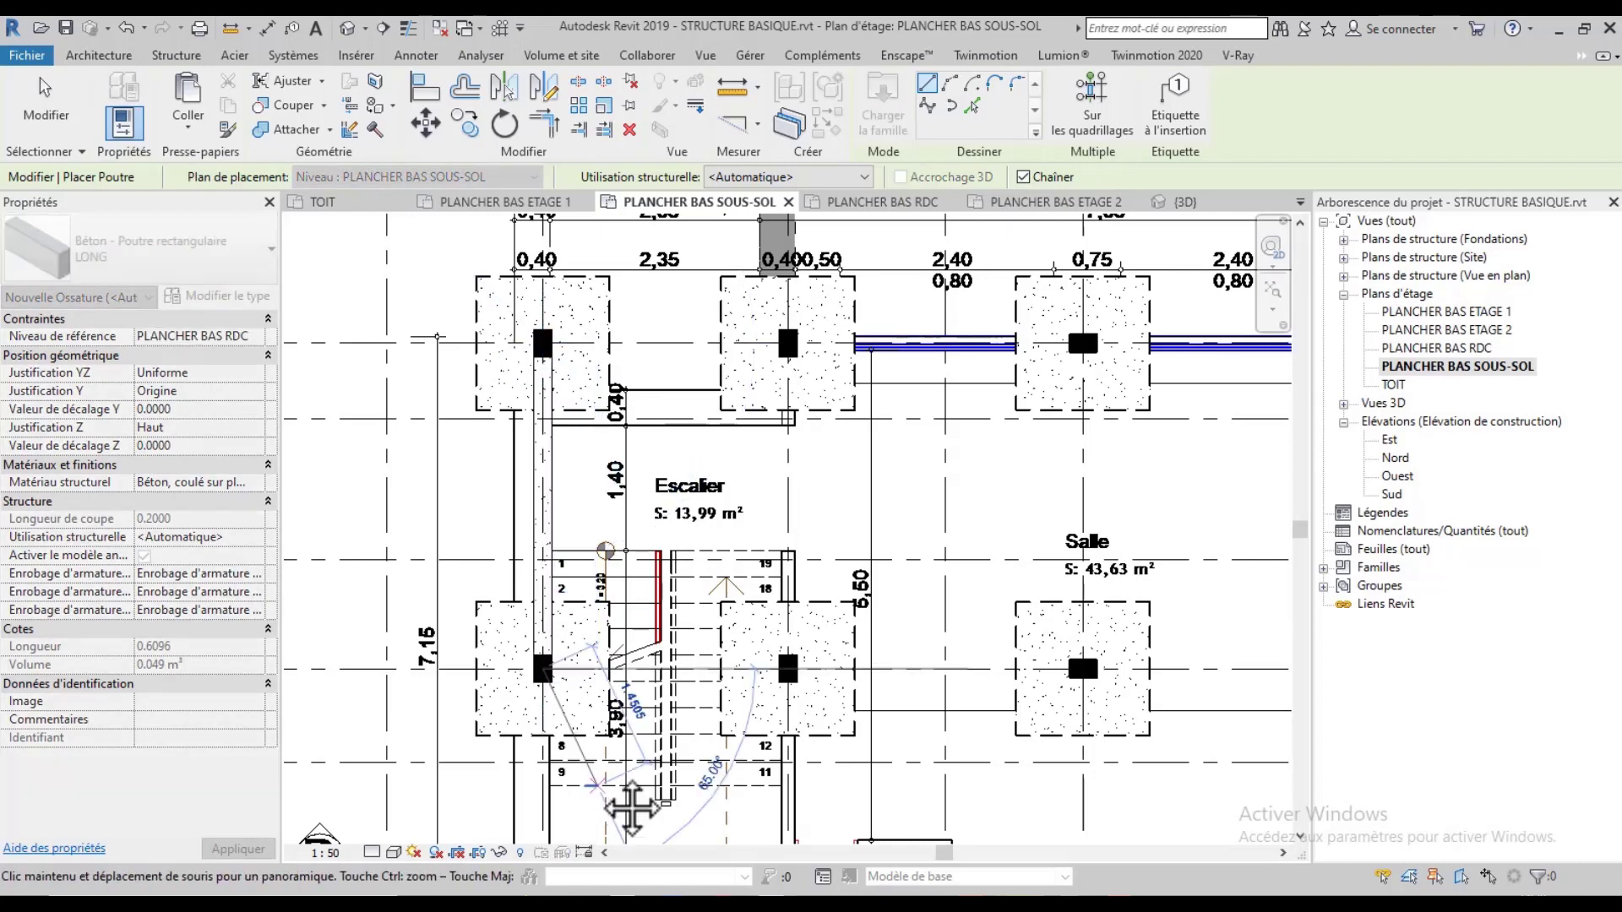
middle_click_drag(594, 781, 592, 564)
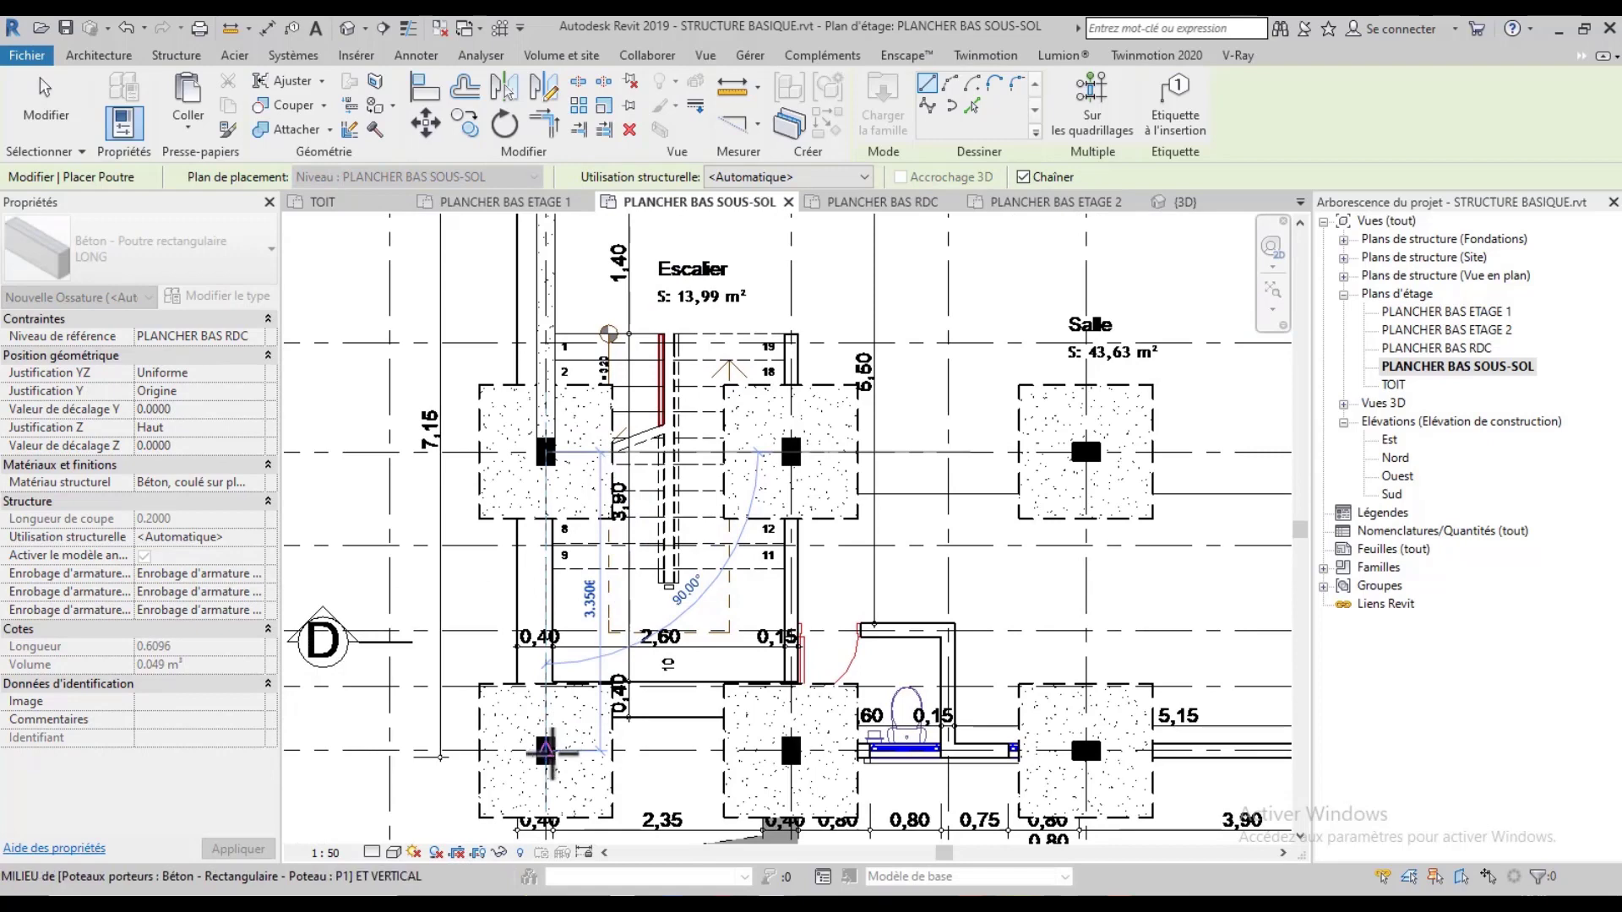
key("Escape")
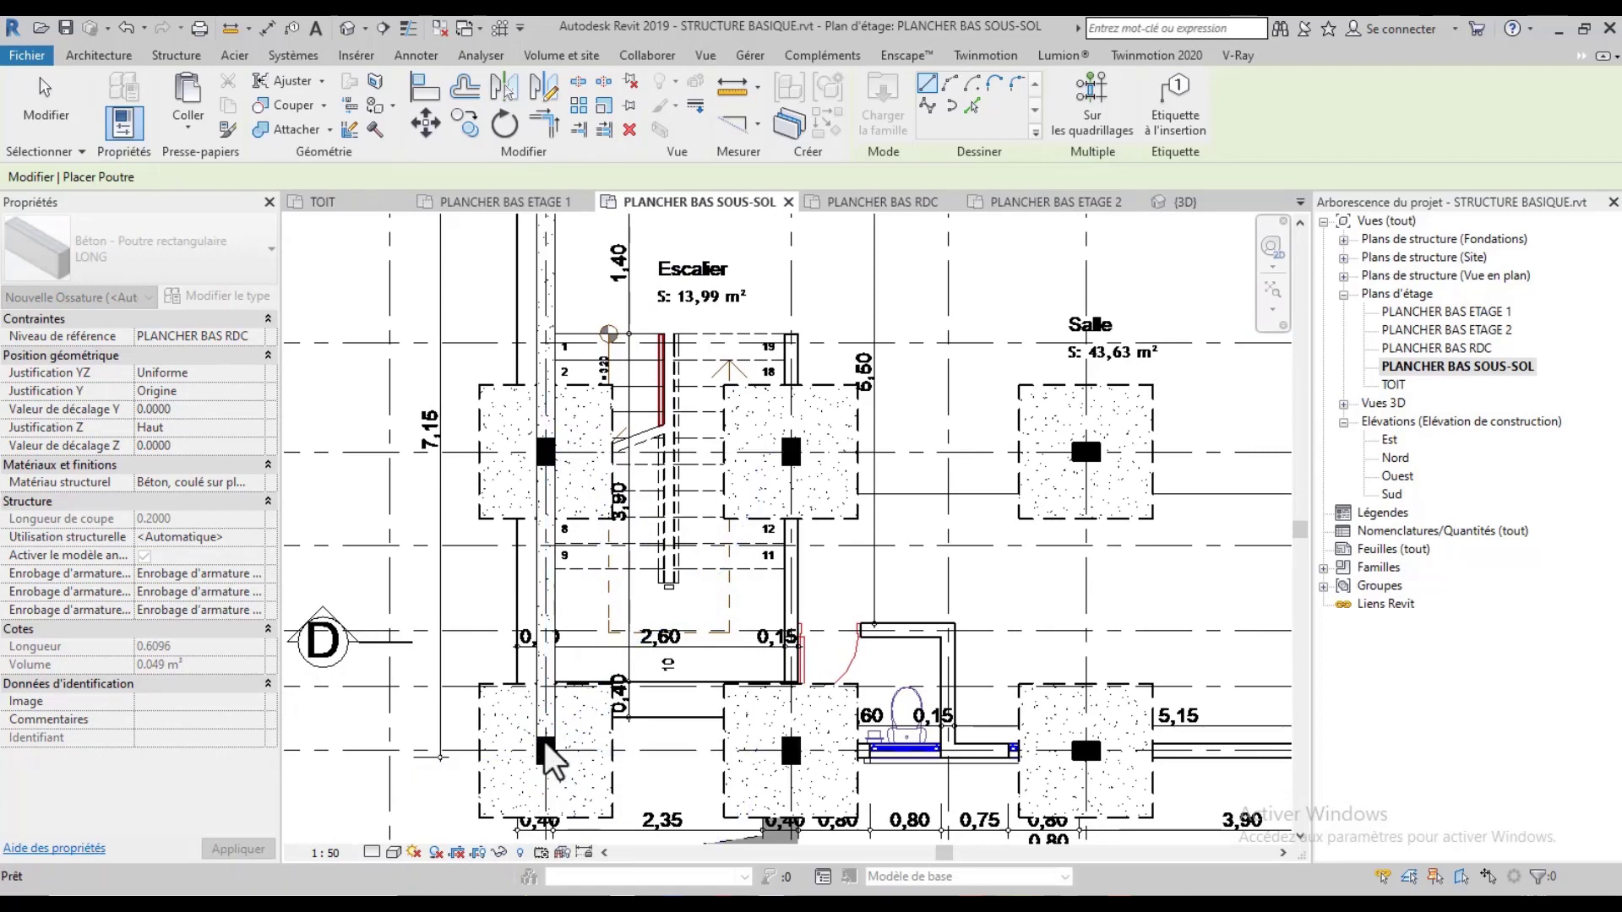
Place a LONG beam along grid 2 from grid F to grid G below the stairs, and end beam placement
left_click(547, 686)
left_click(792, 686)
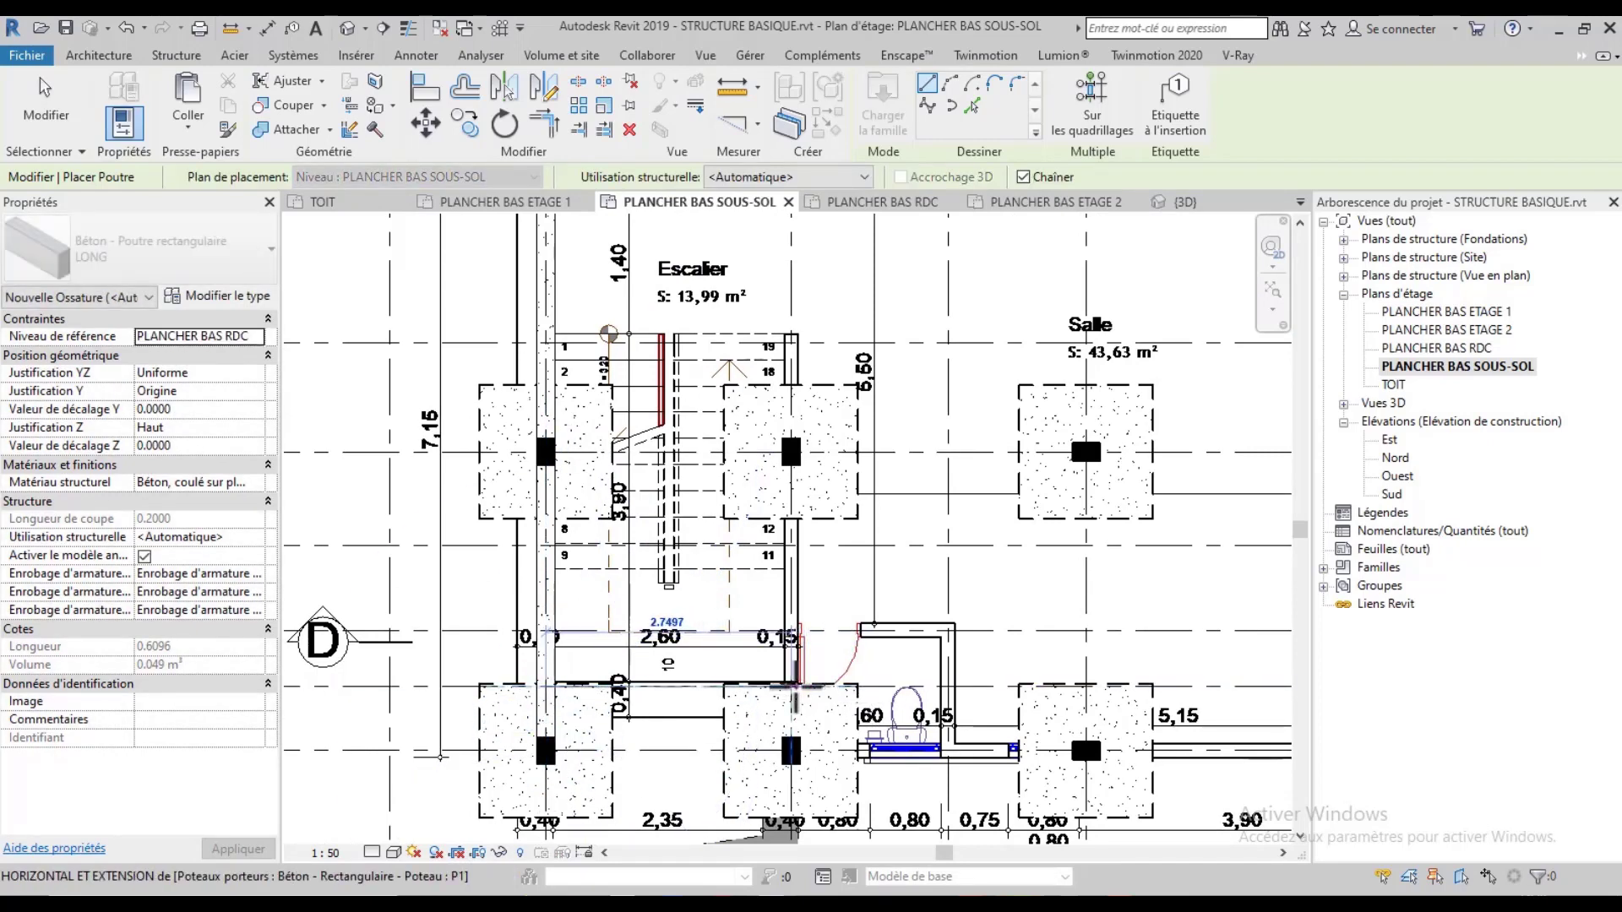
key("Escape")
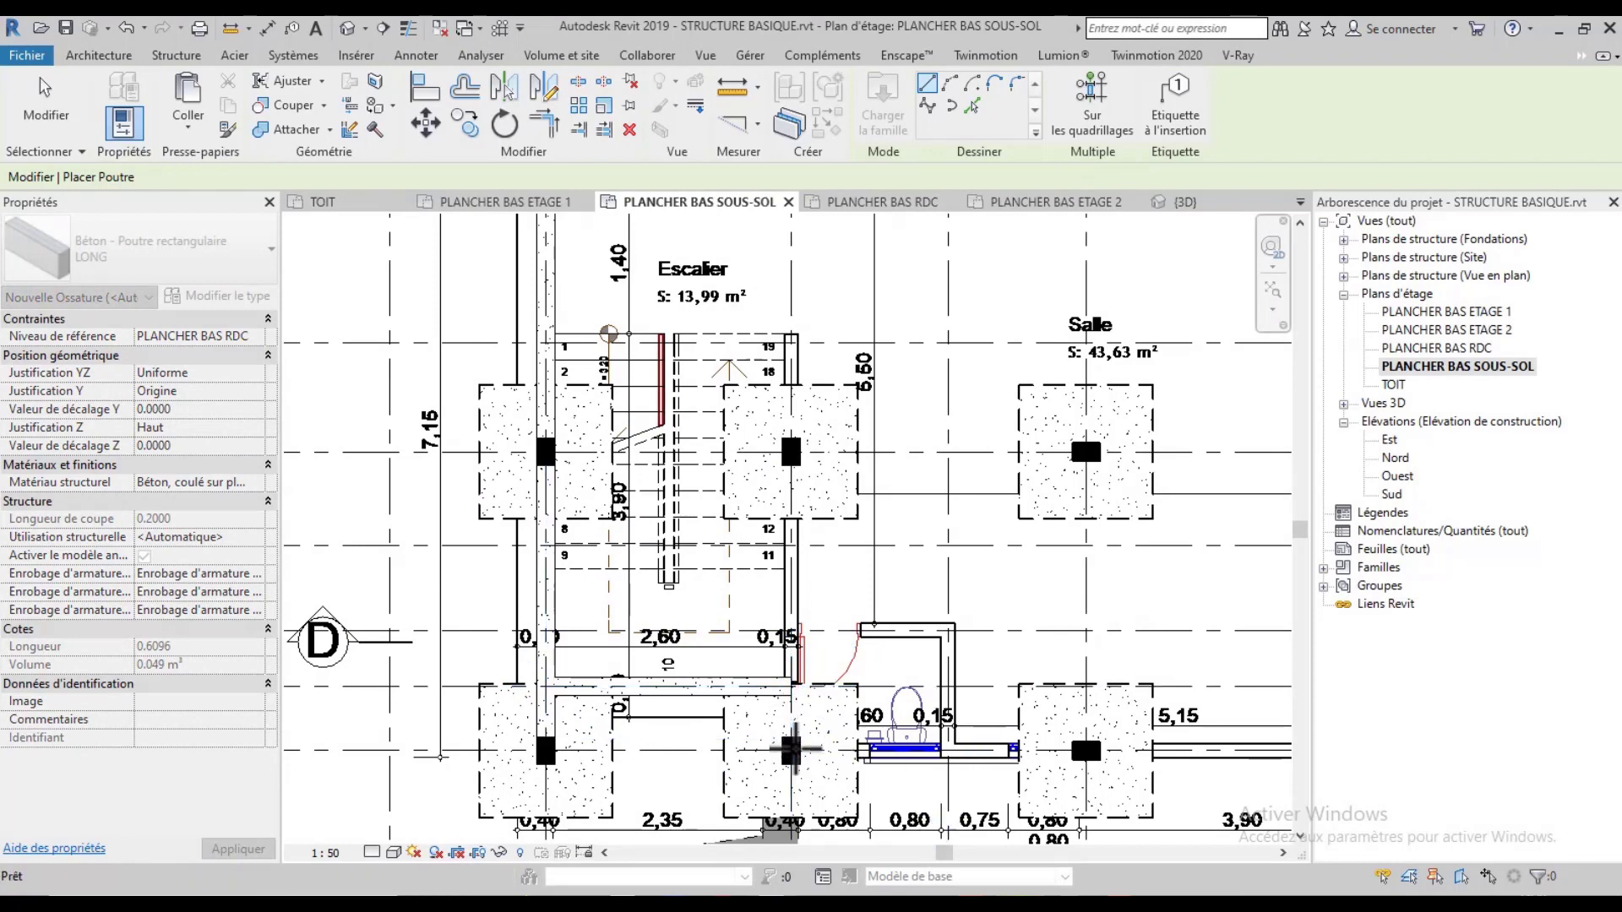
key("Escape")
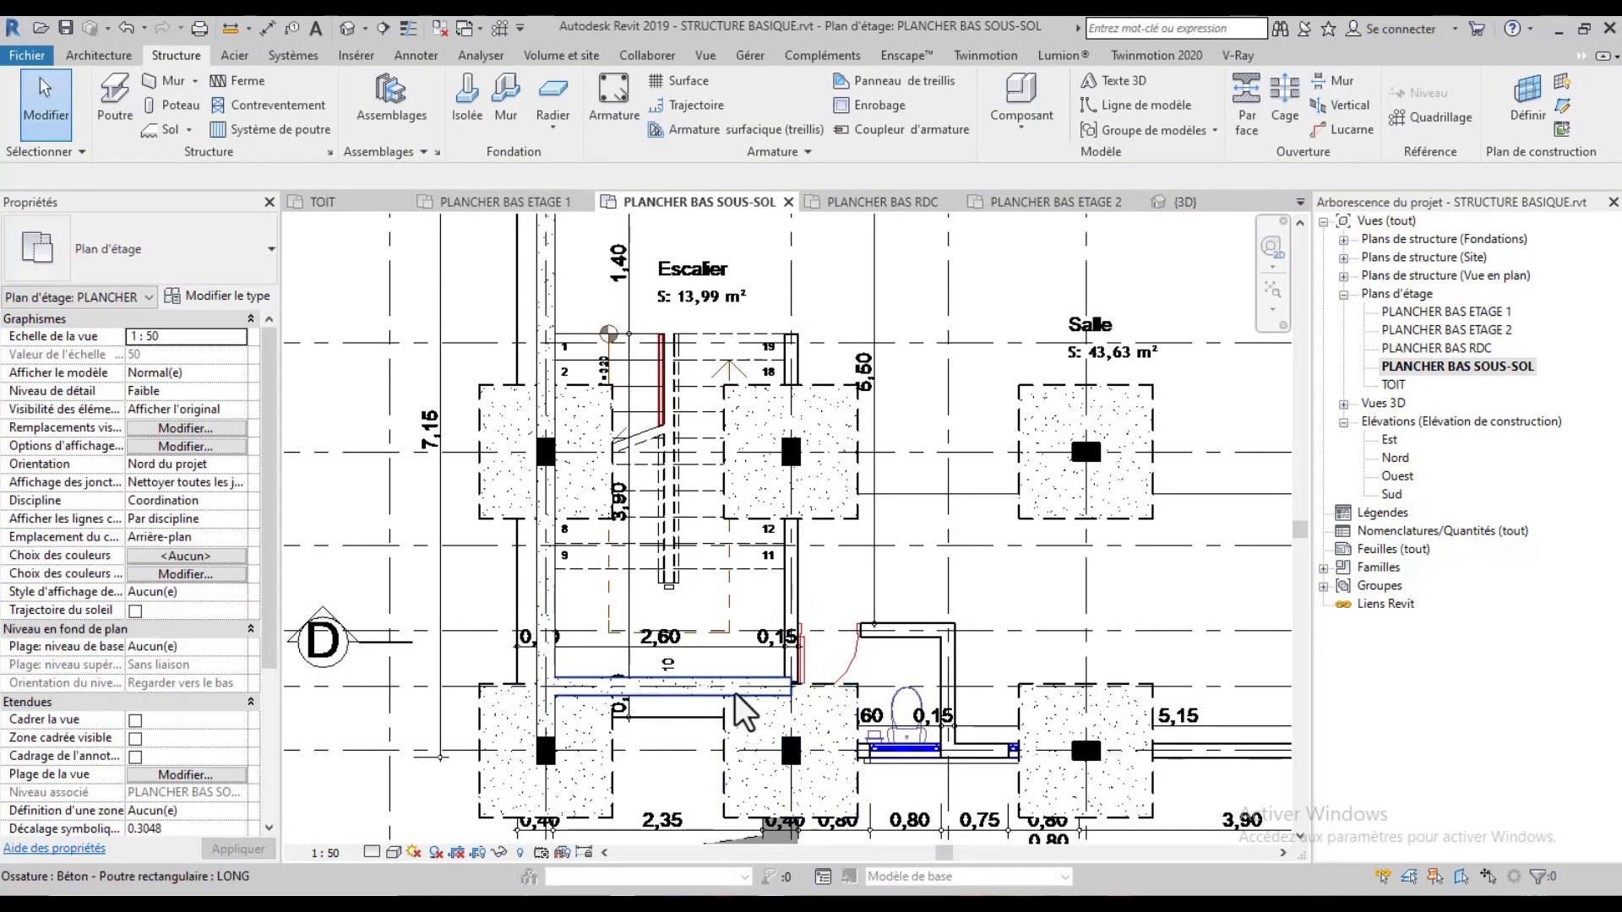
Create a view template named PLAN DE STRUCTURE 2 from the PLANCHER BAS RDC plan, replacing the existing template of that name
scroll(734, 695, "down", 3)
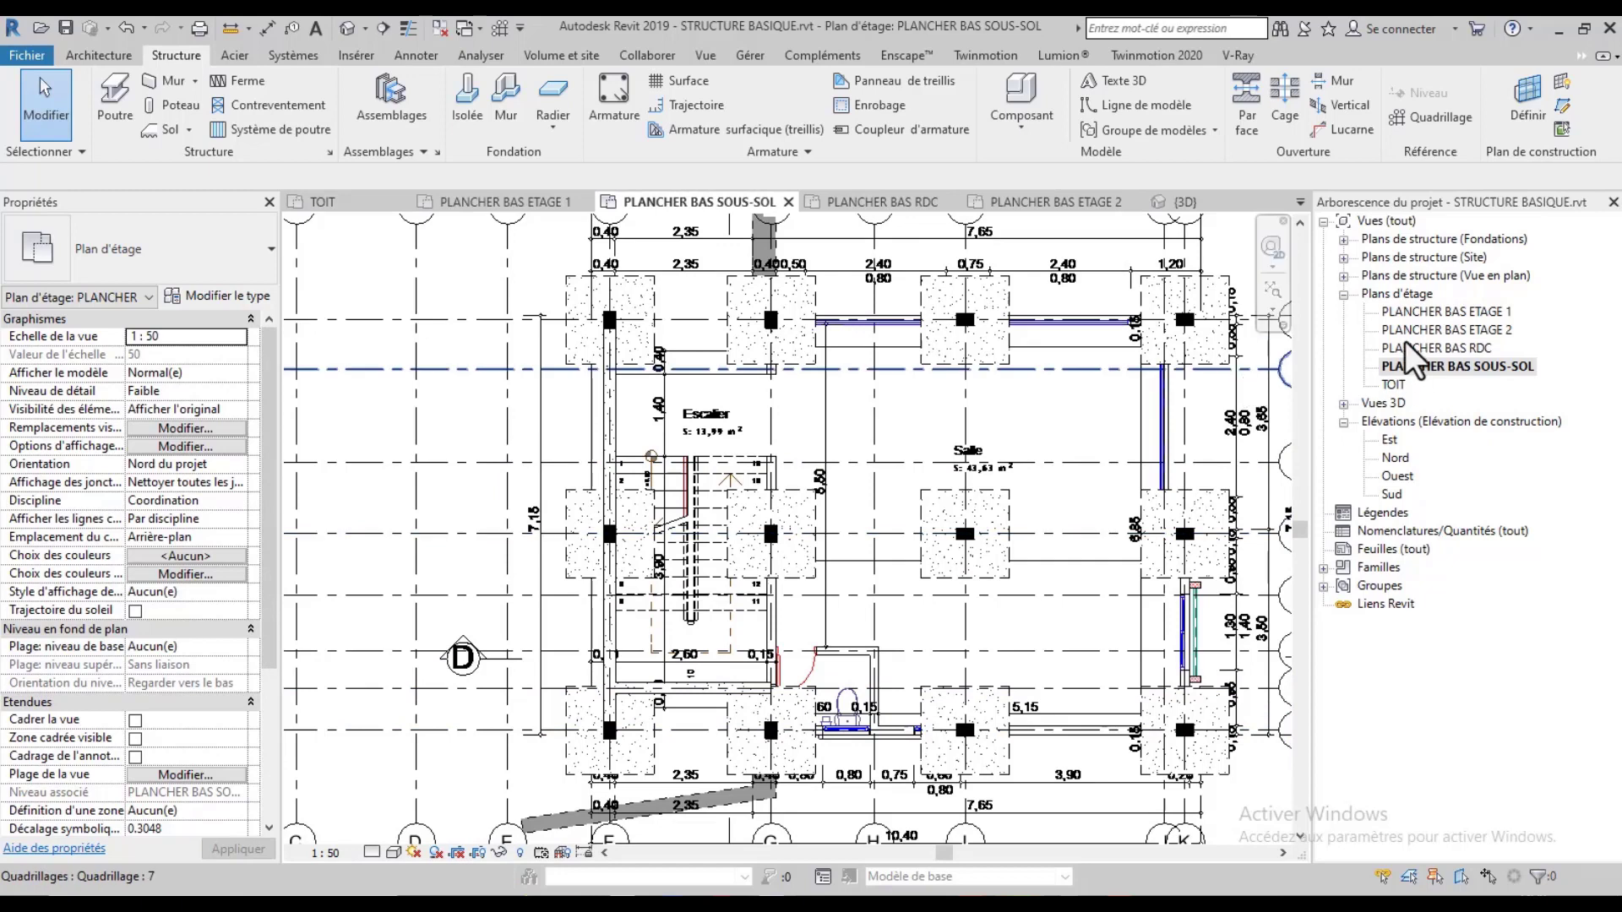
double_click(1436, 348)
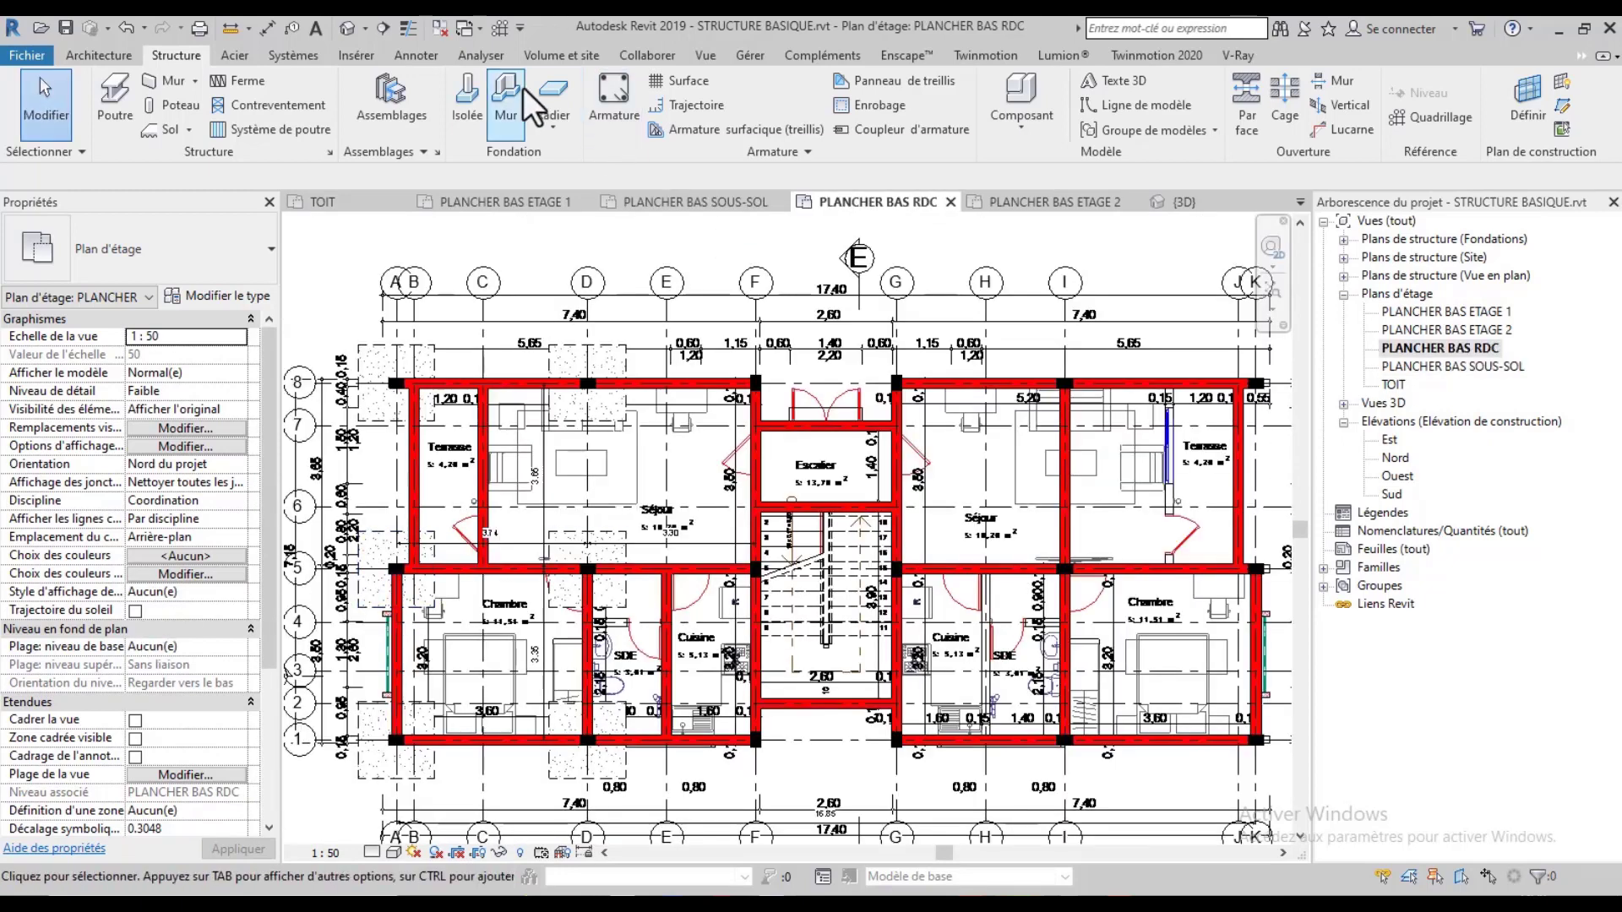
left_click(705, 55)
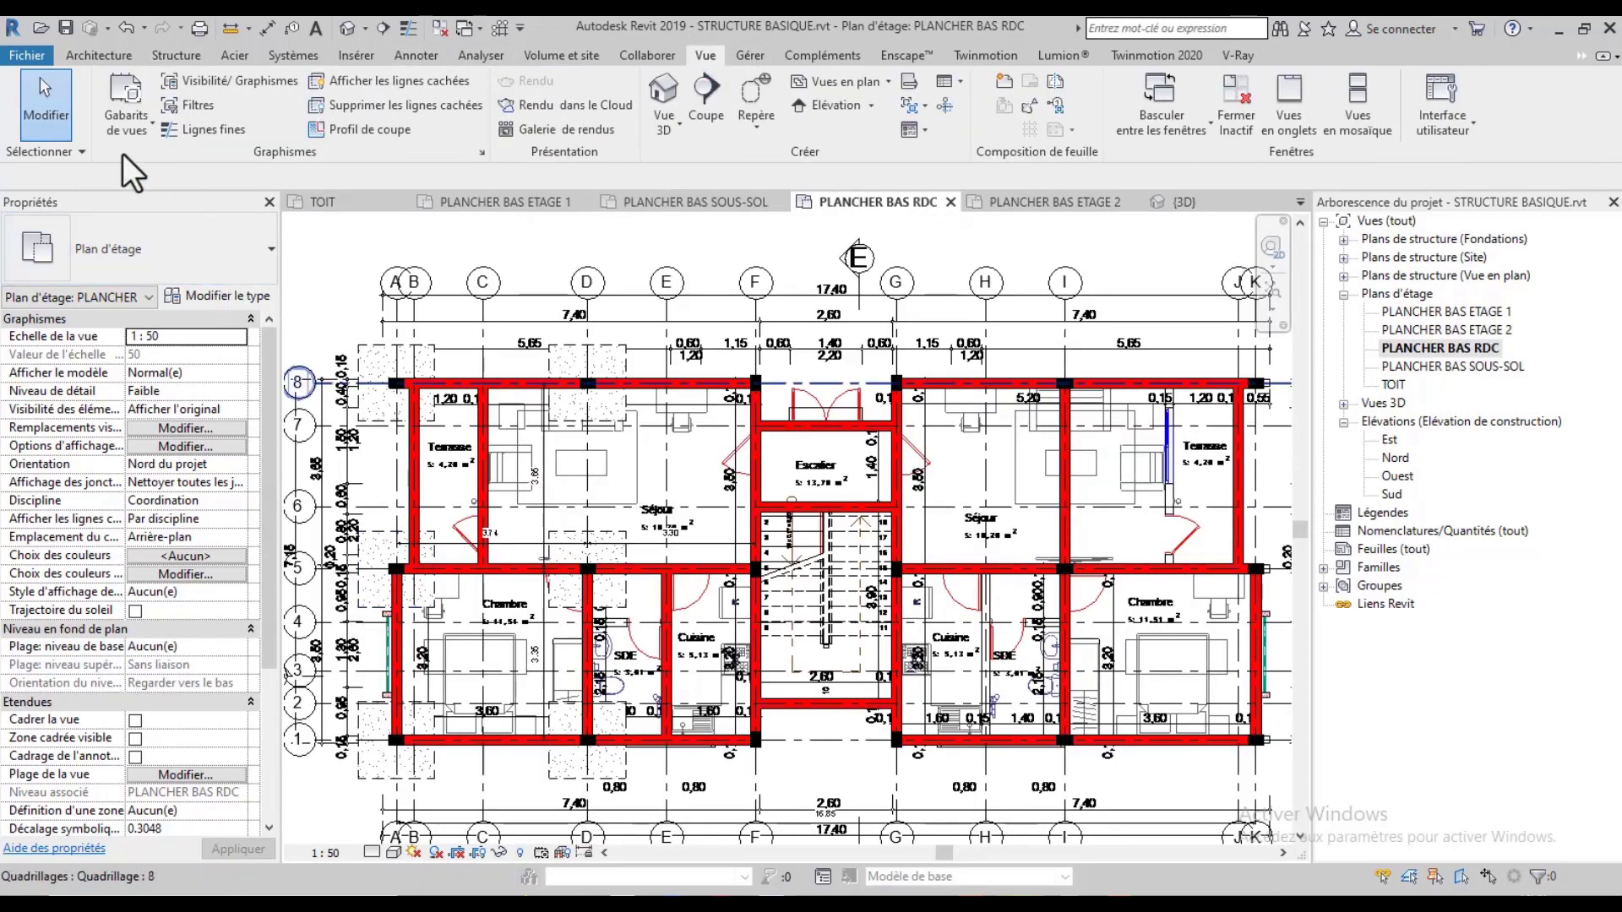
left_click(106, 85)
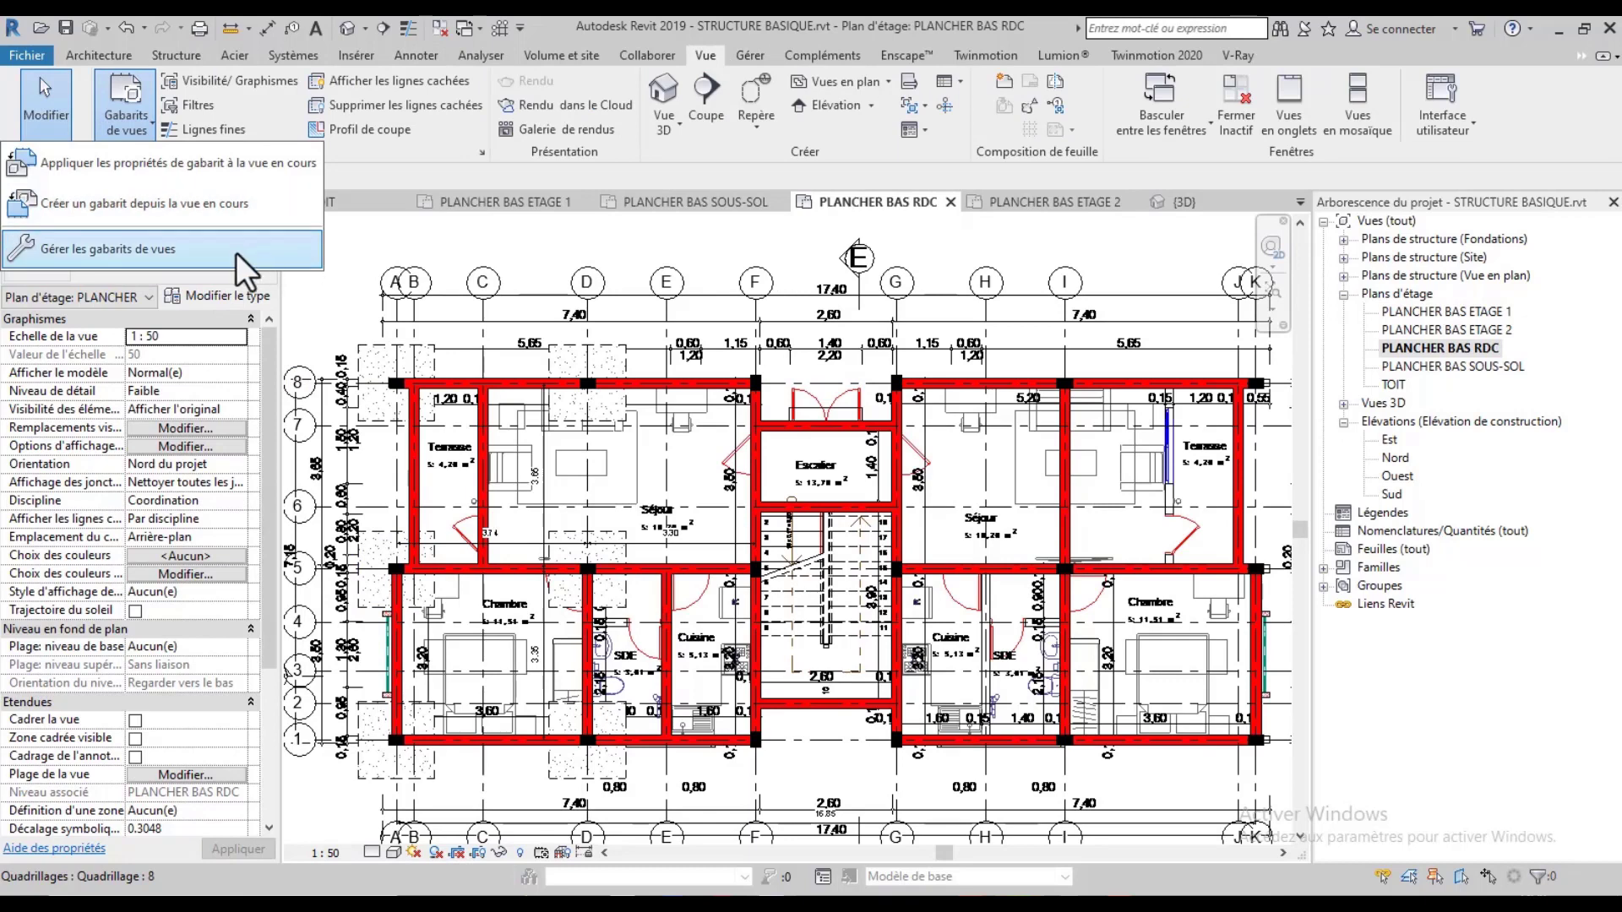
left_click(213, 213)
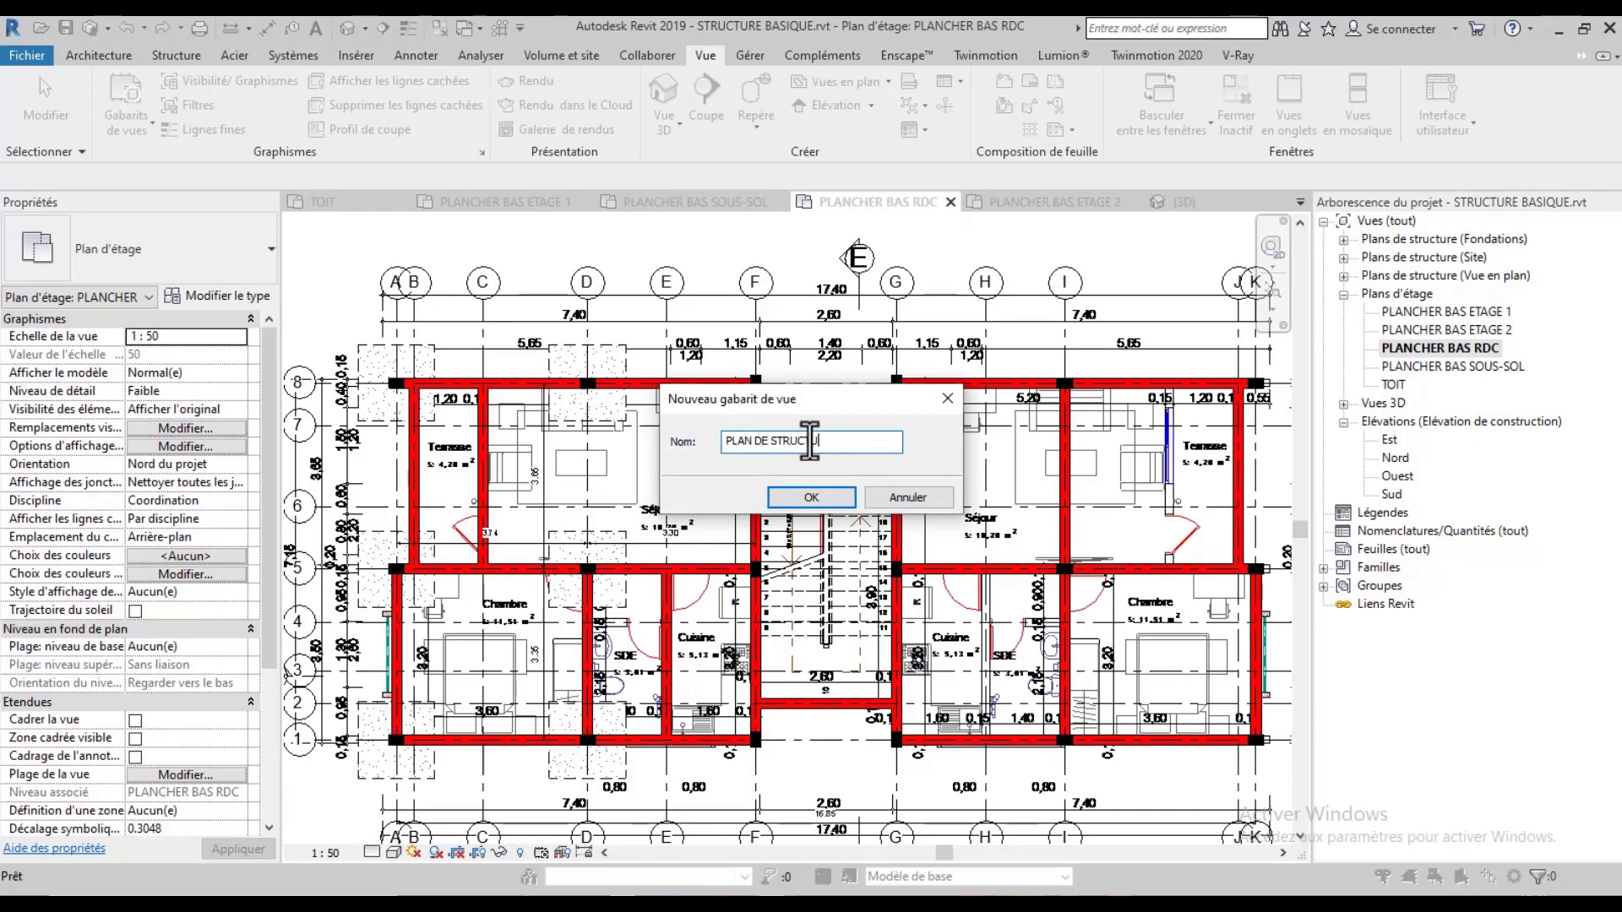
type("PLAN DE STRUCTURE 2")
key("Return")
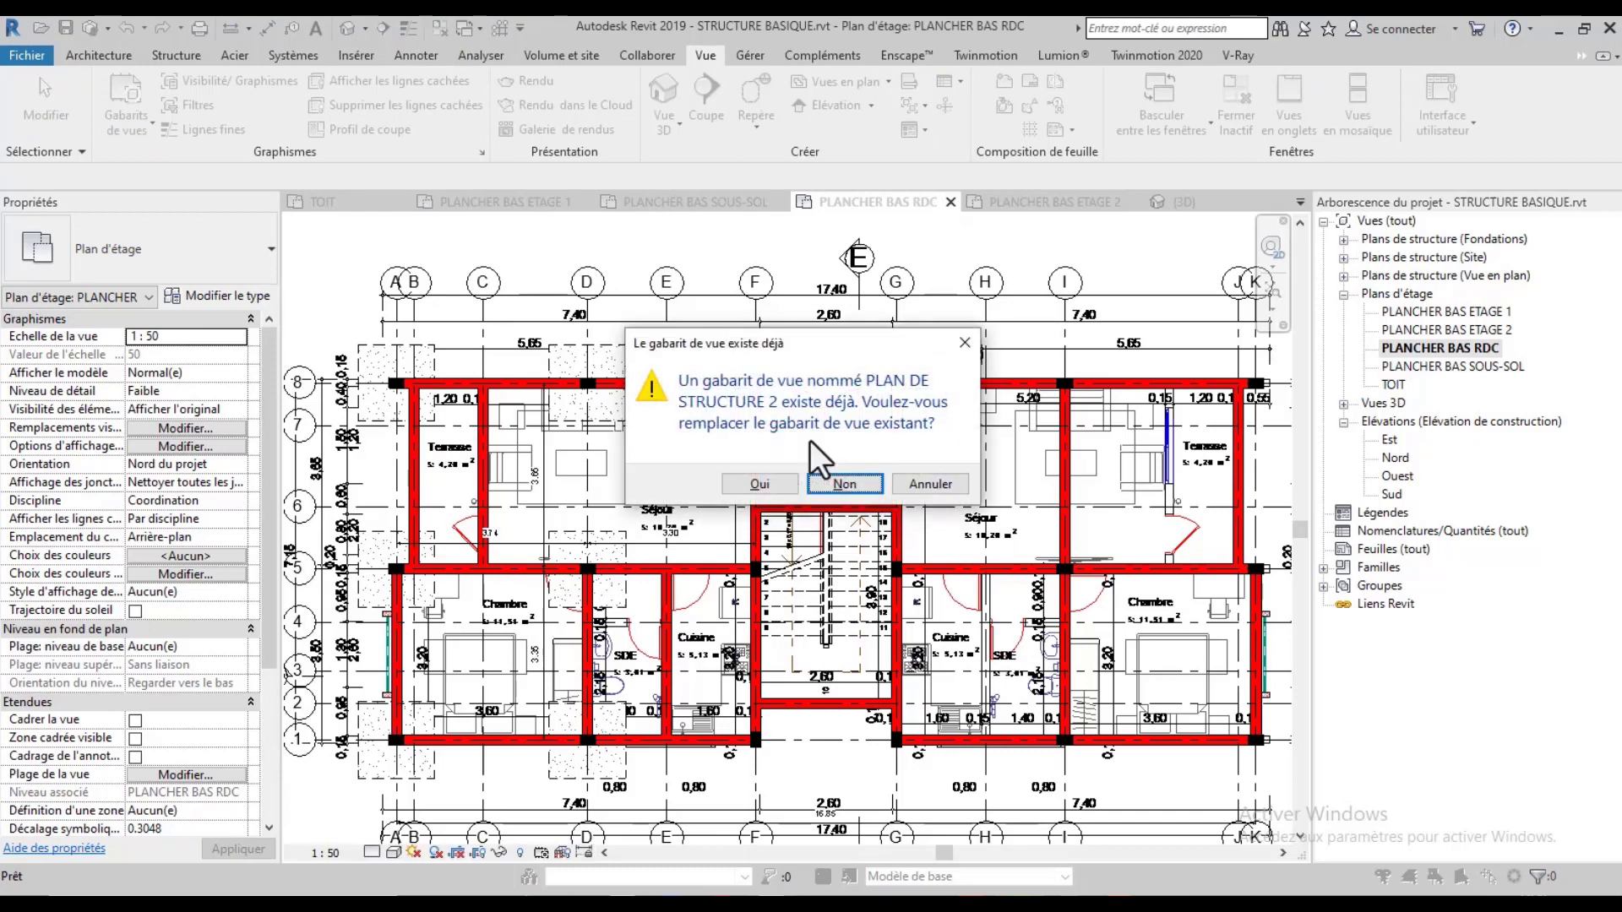
left_click(780, 477)
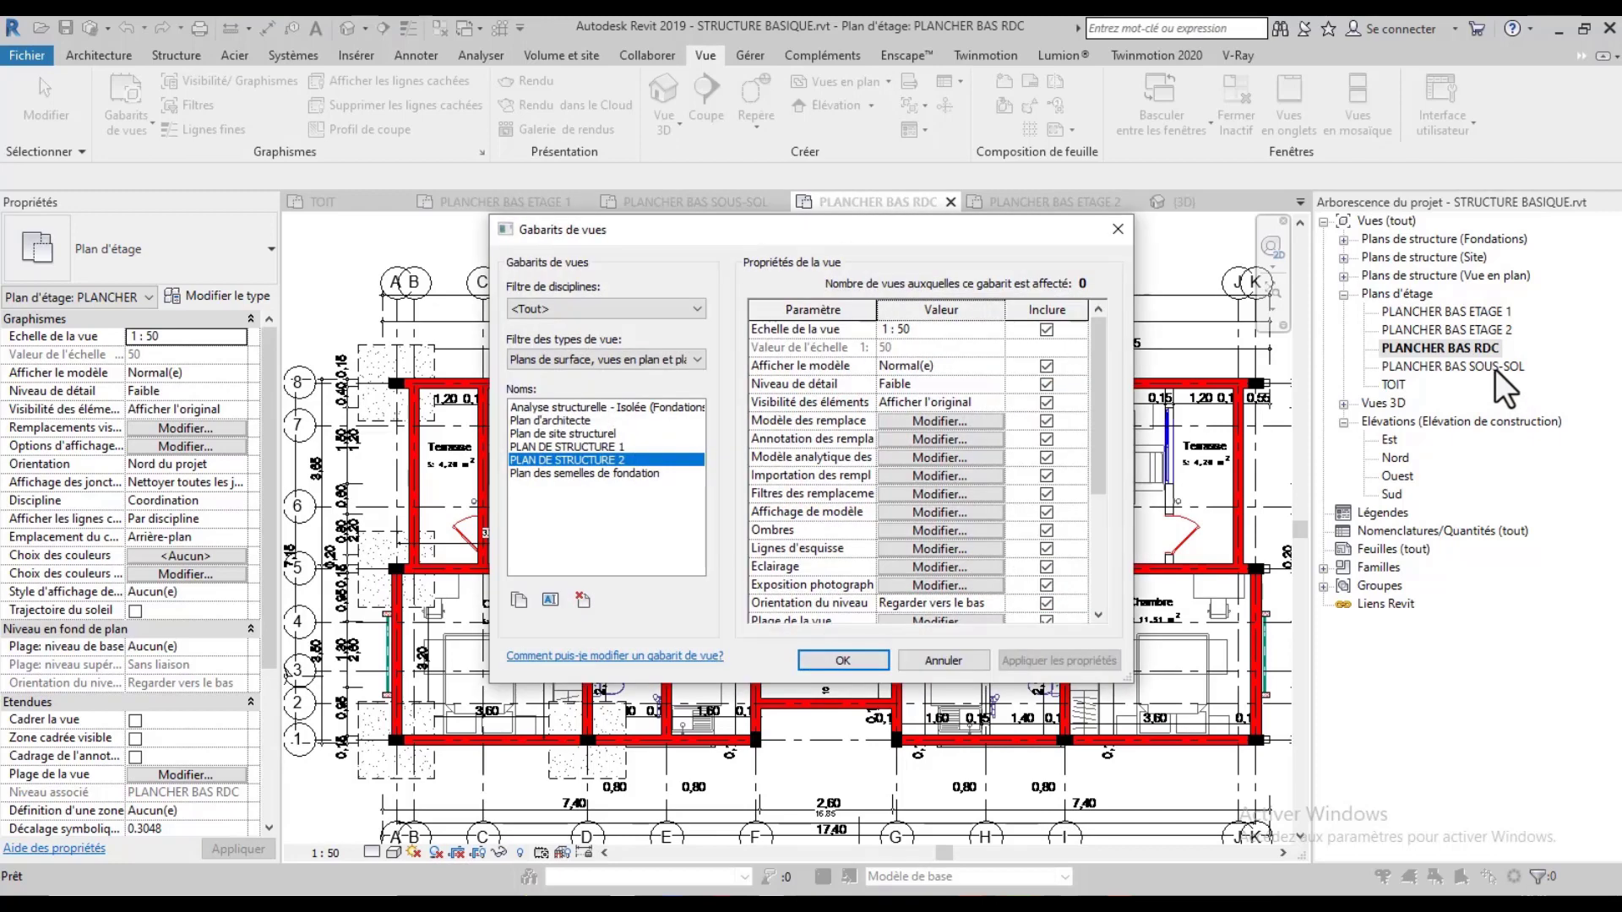
left_click(869, 659)
Assign the PLAN DE STRUCTURE 2 view template to all five floor plans, from PLANCHER BAS ETAGE 1 to TOIT
left_click(1469, 367)
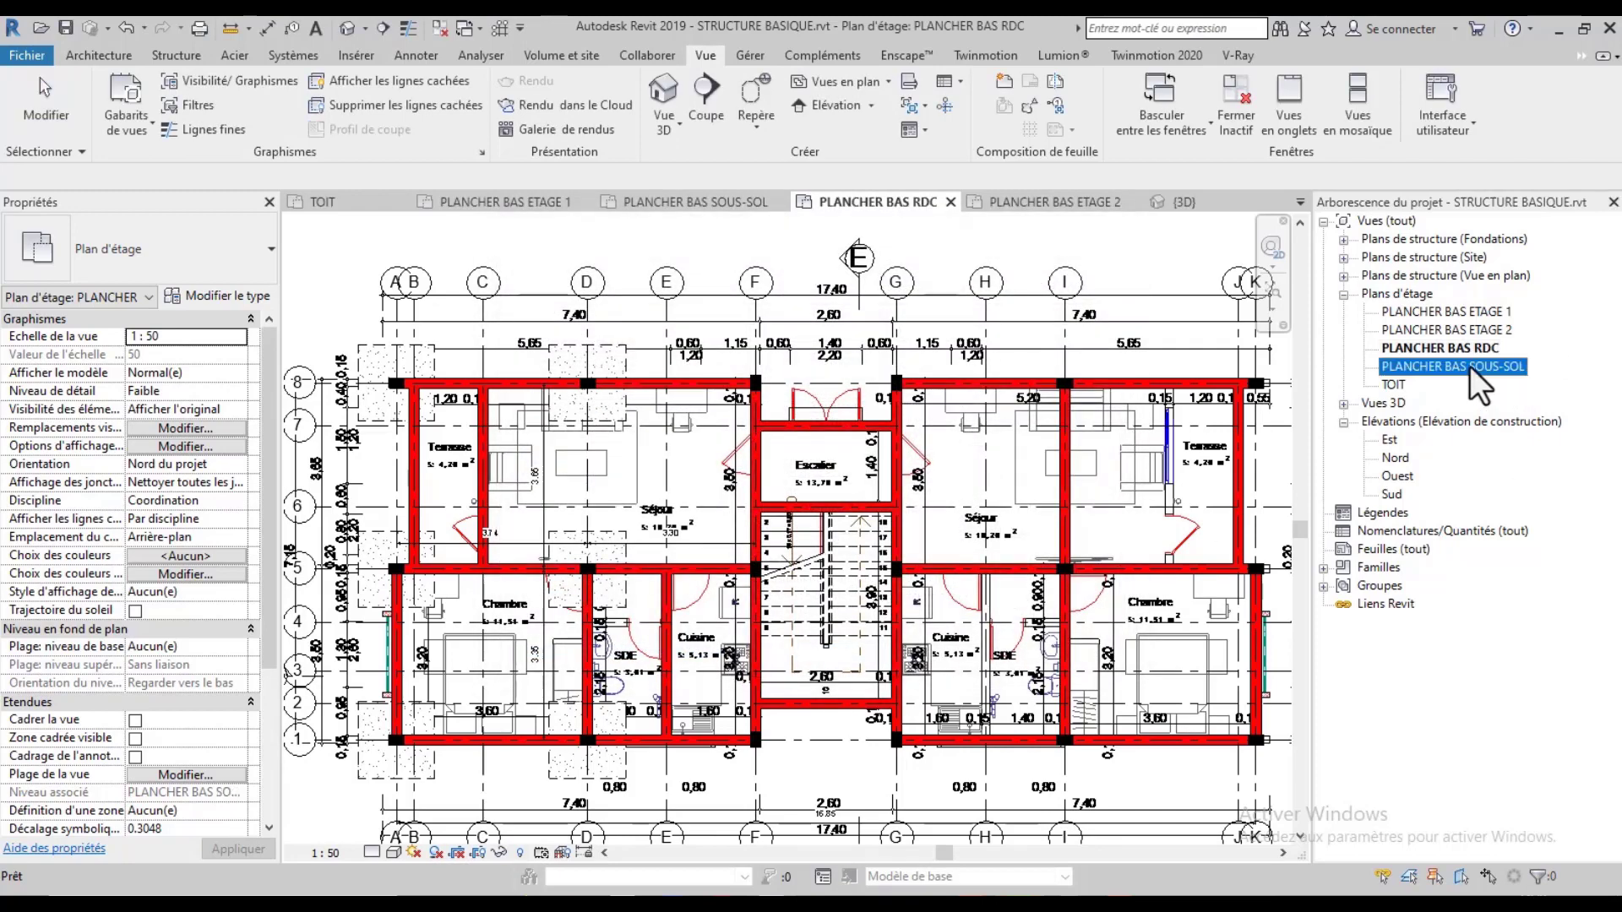
left_click(1401, 385)
left_click(1411, 313, "shift")
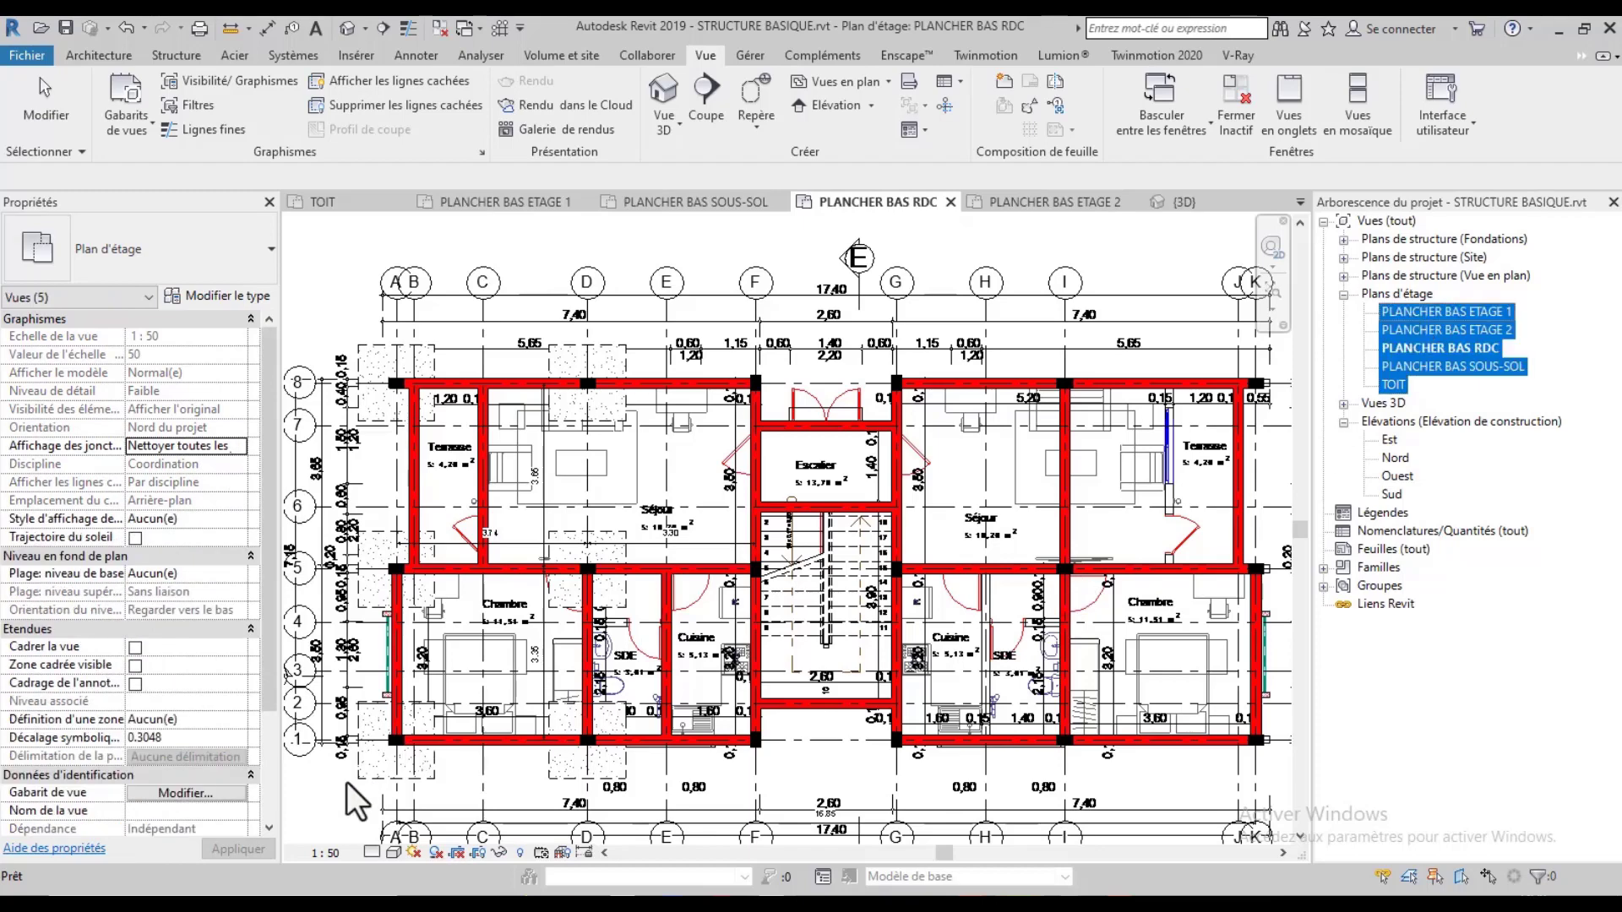
left_click(195, 800)
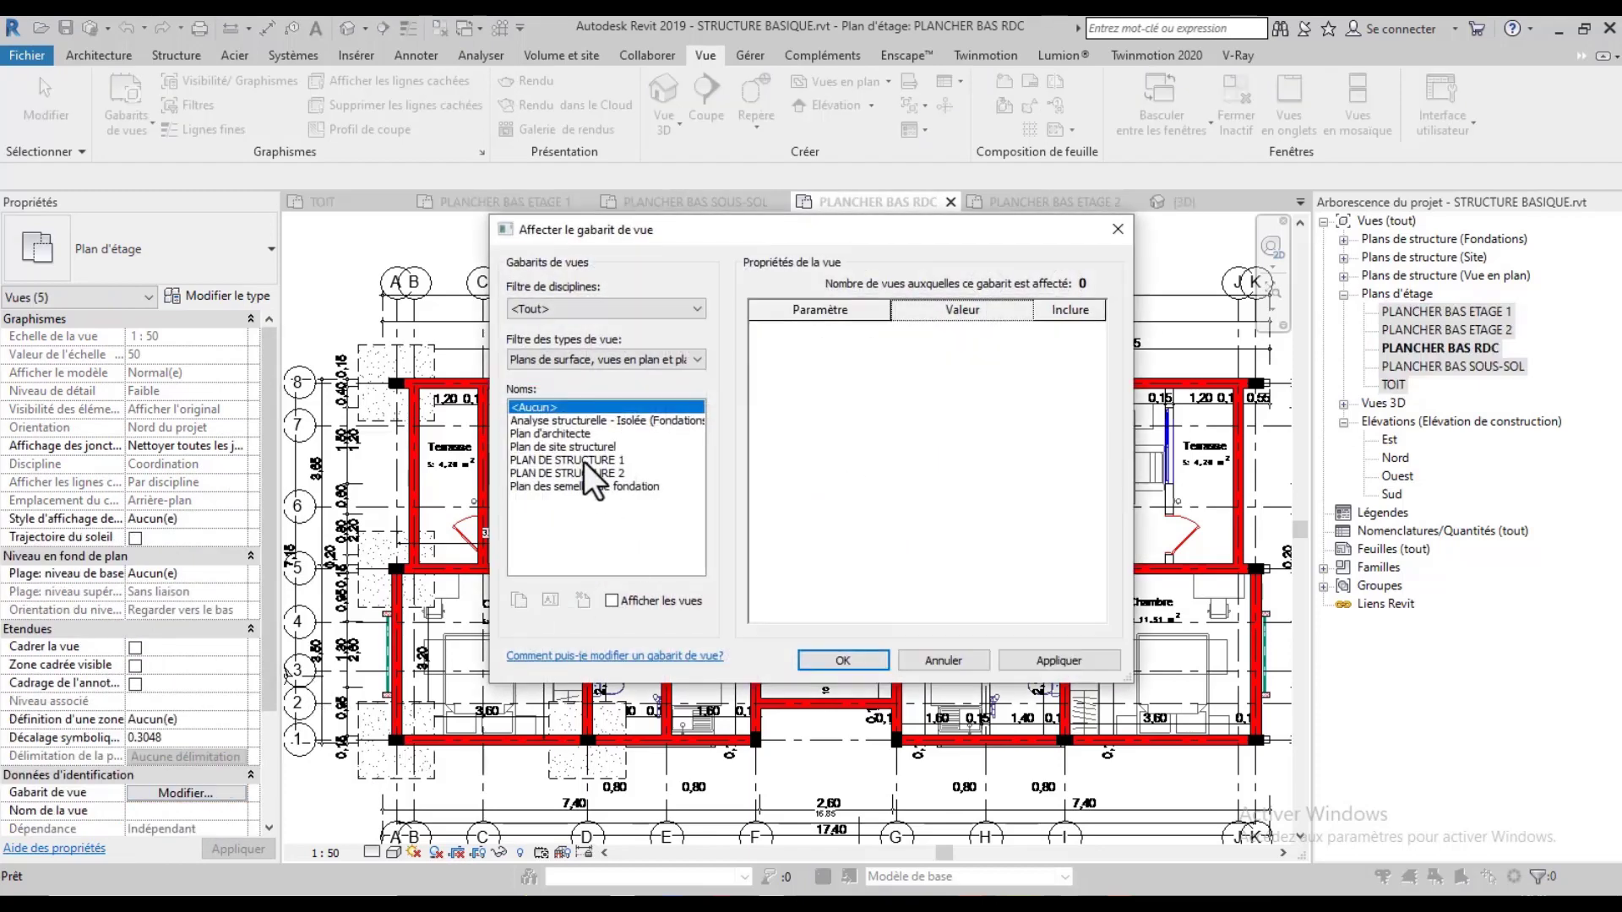
left_click(583, 474)
left_click(842, 660)
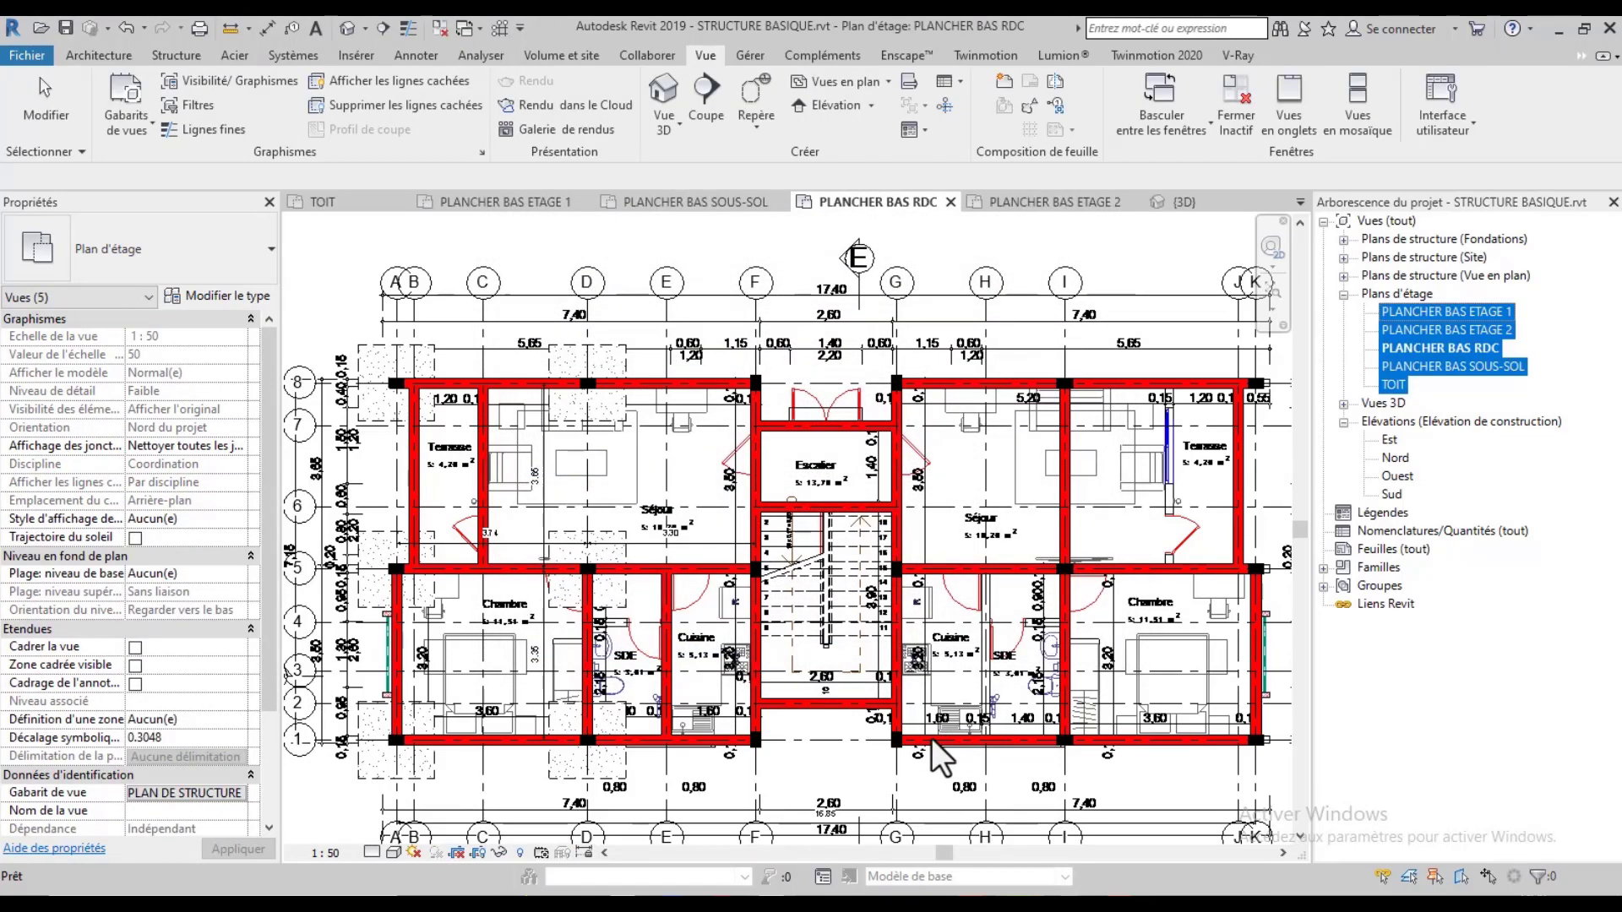
left_click(1124, 790)
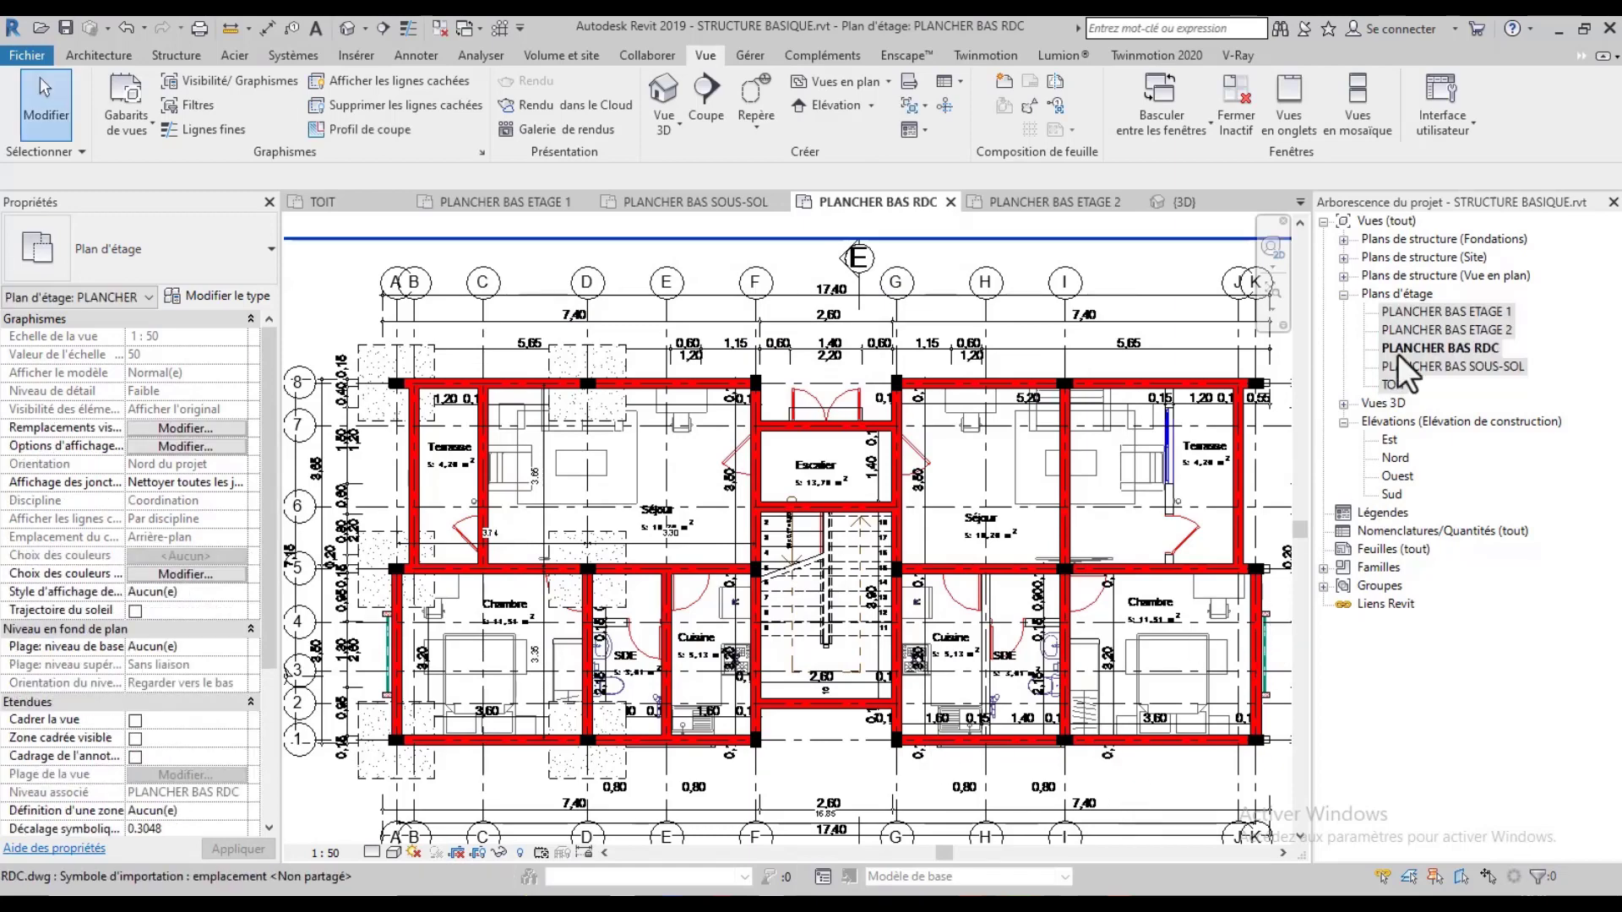
In the PLANCHER BAS SOUS-SOL plan, create beams similar to the LONG beam on grid 2, along grid G from grid 1 through grid 5 to grid 8
double_click(1411, 366)
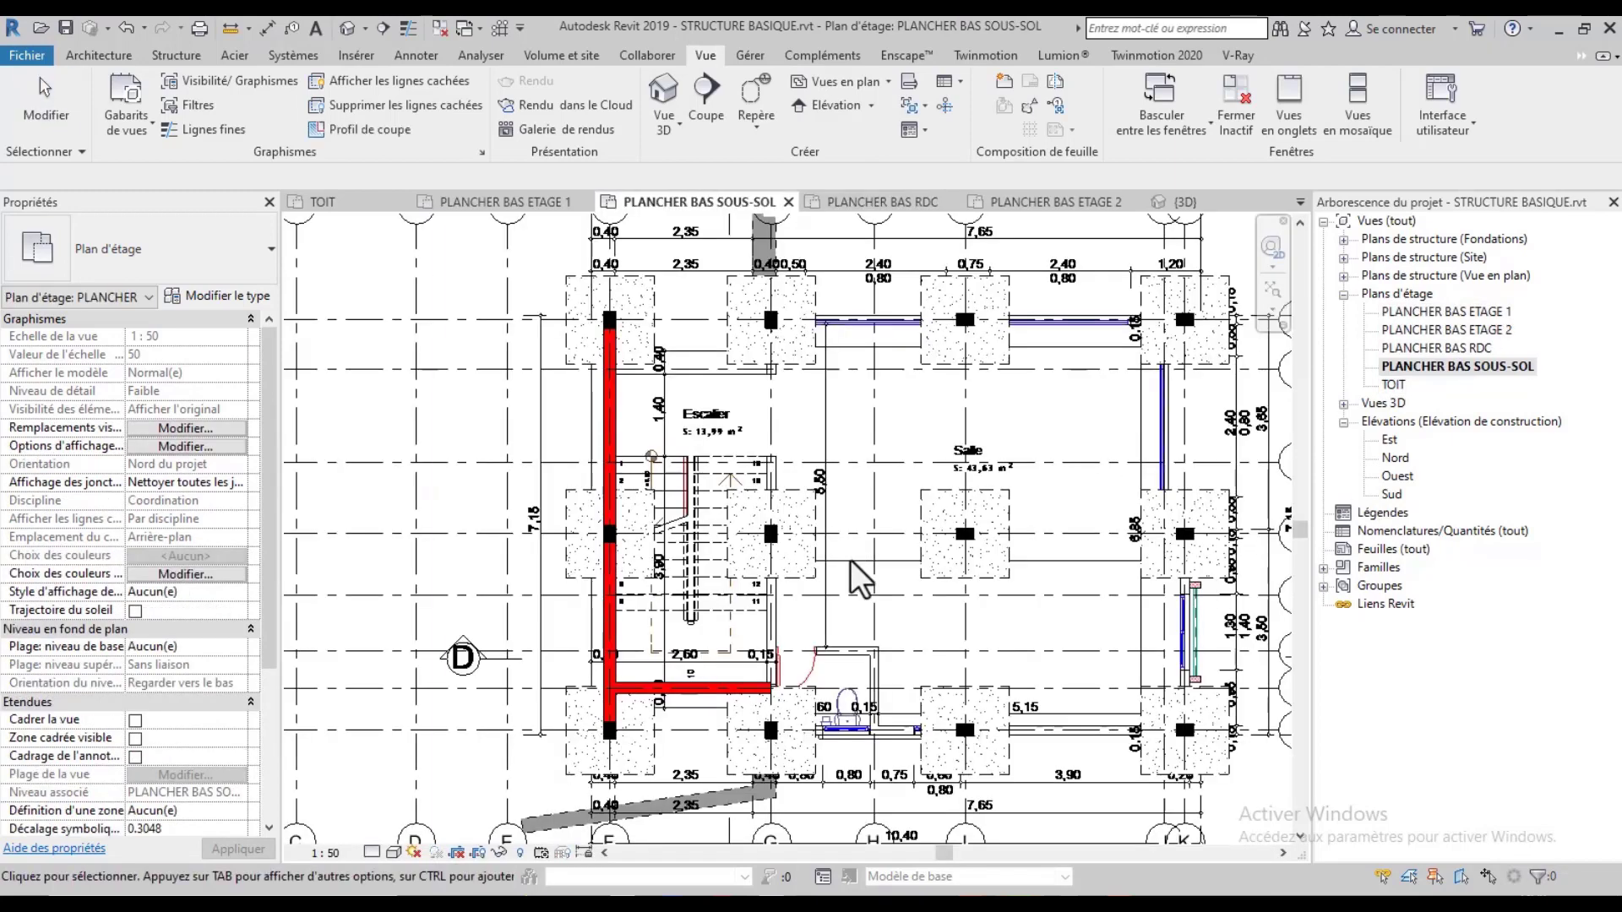
middle_click_drag(965, 623, 884, 673)
left_click(650, 740)
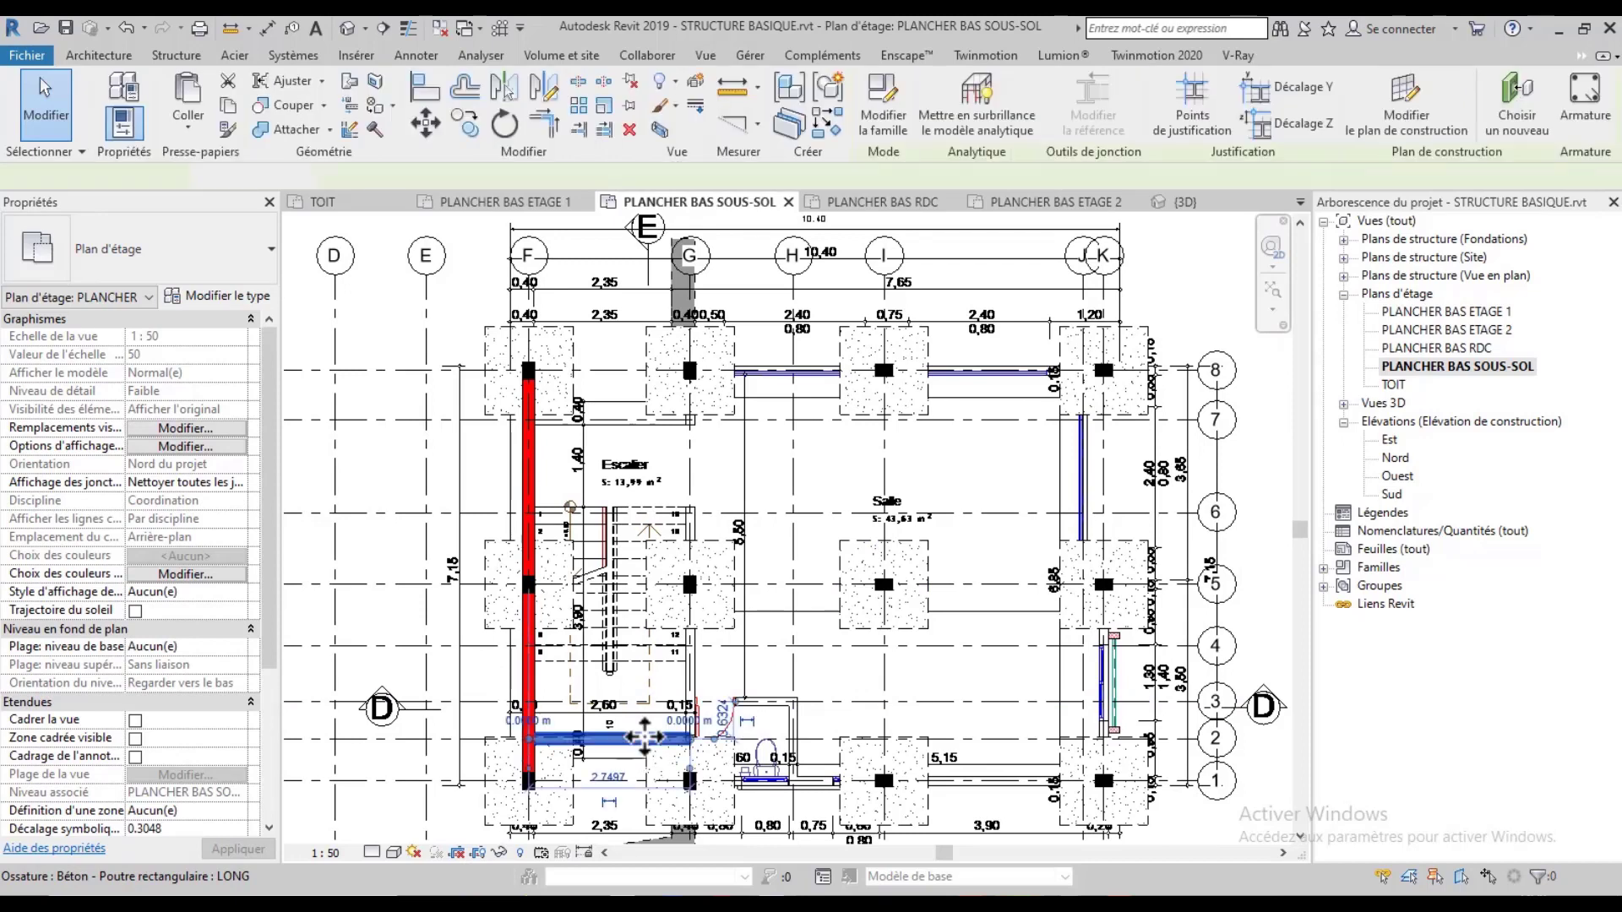
right_click(647, 737)
left_click(731, 432)
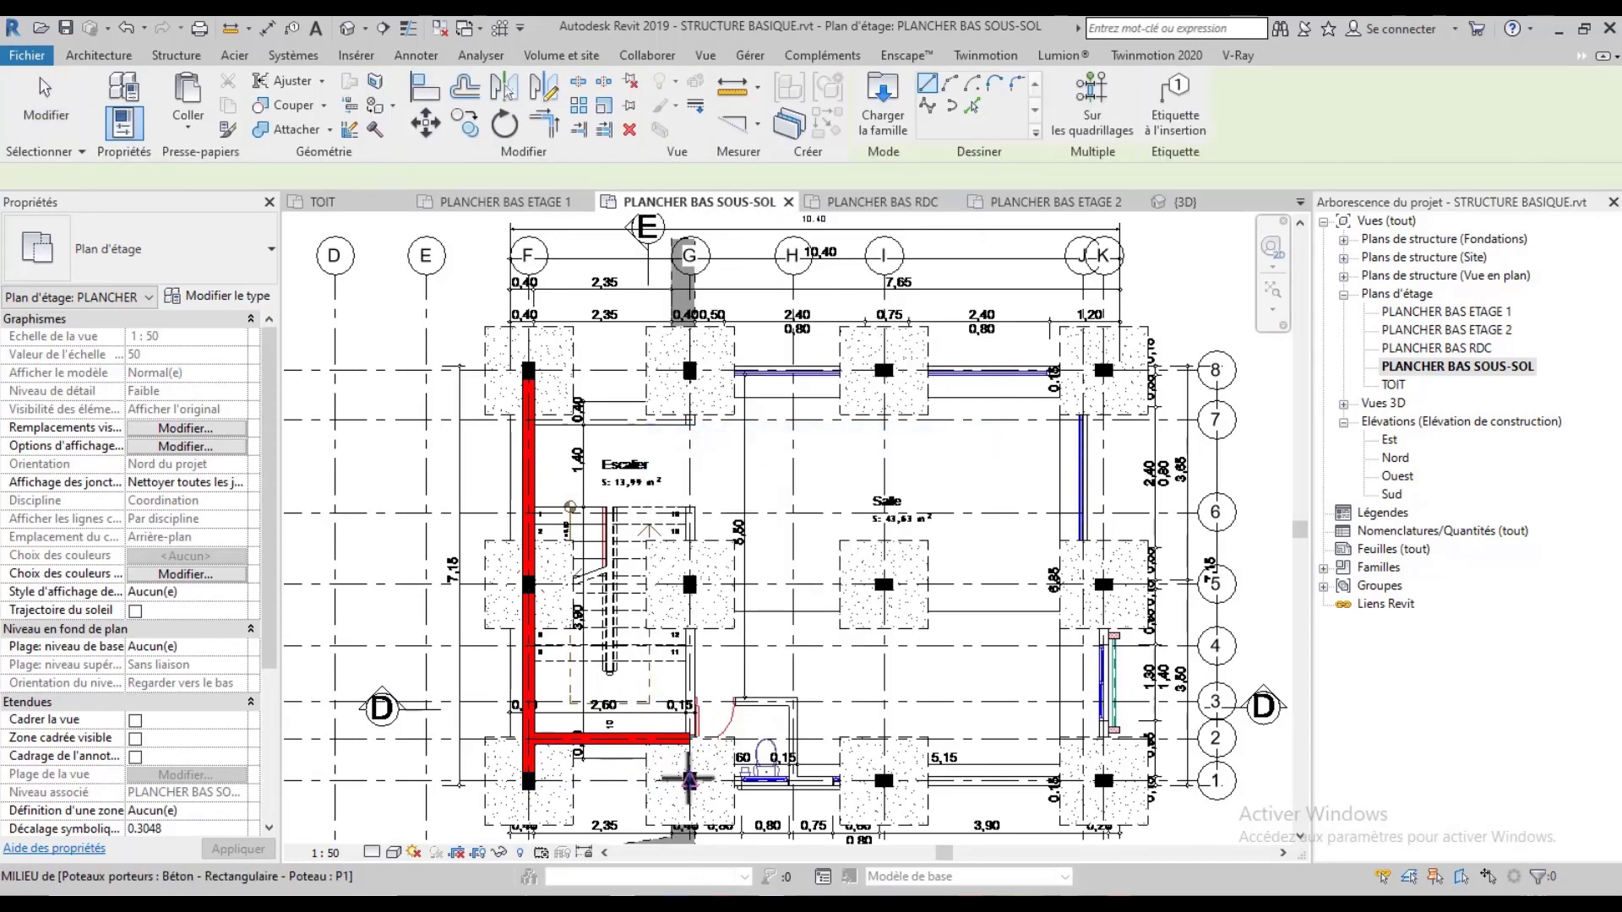
left_click(690, 781)
left_click(691, 583)
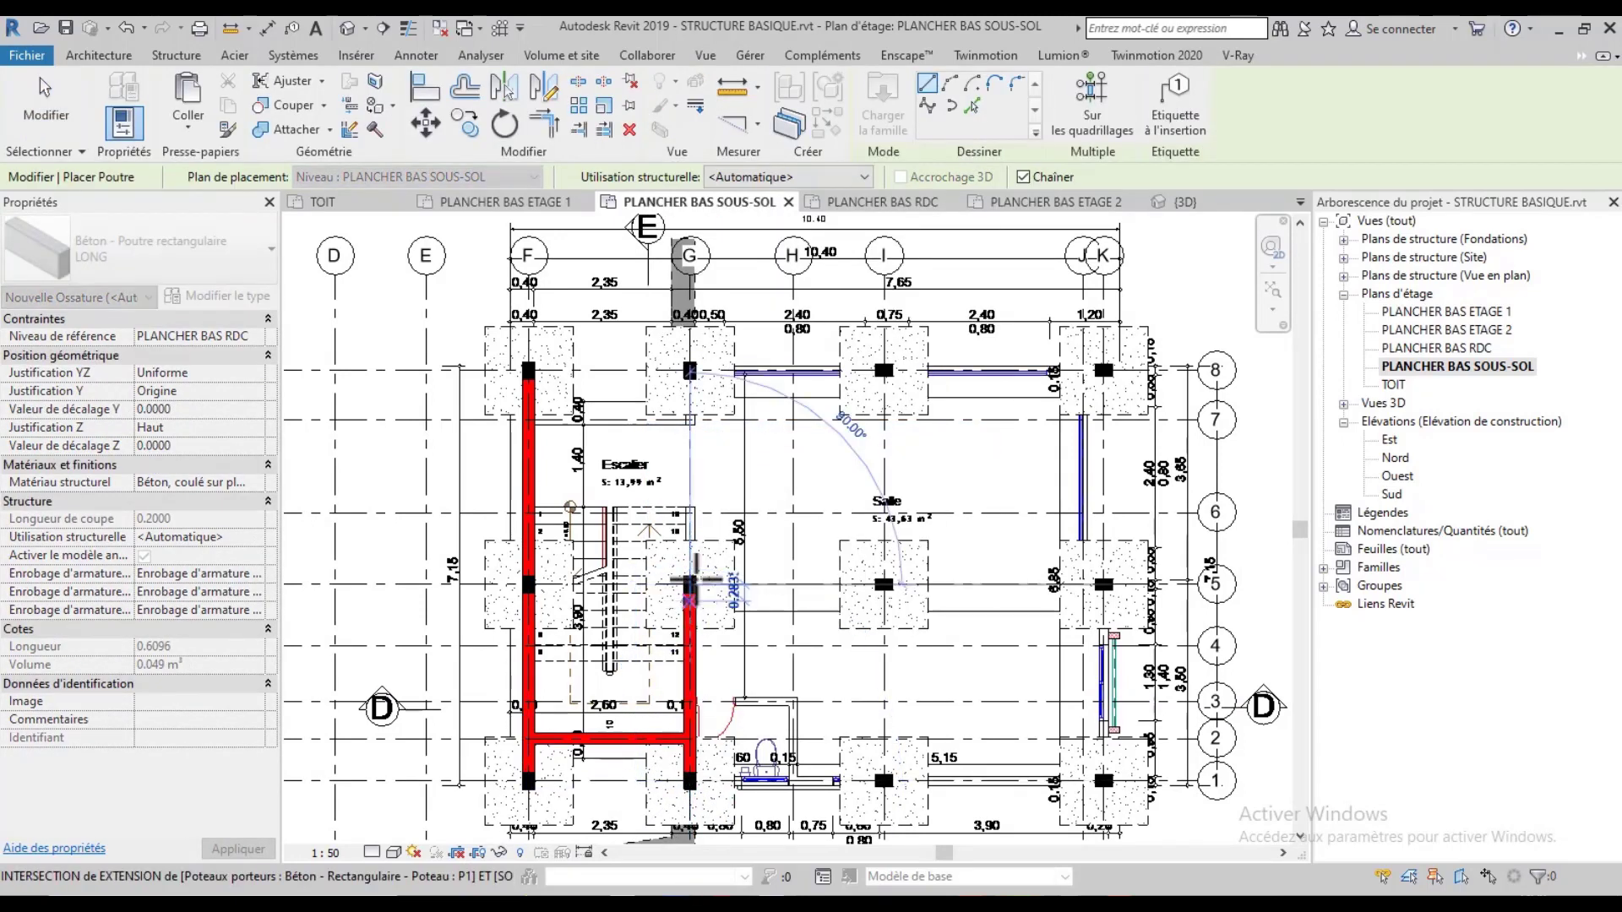
left_click(690, 369)
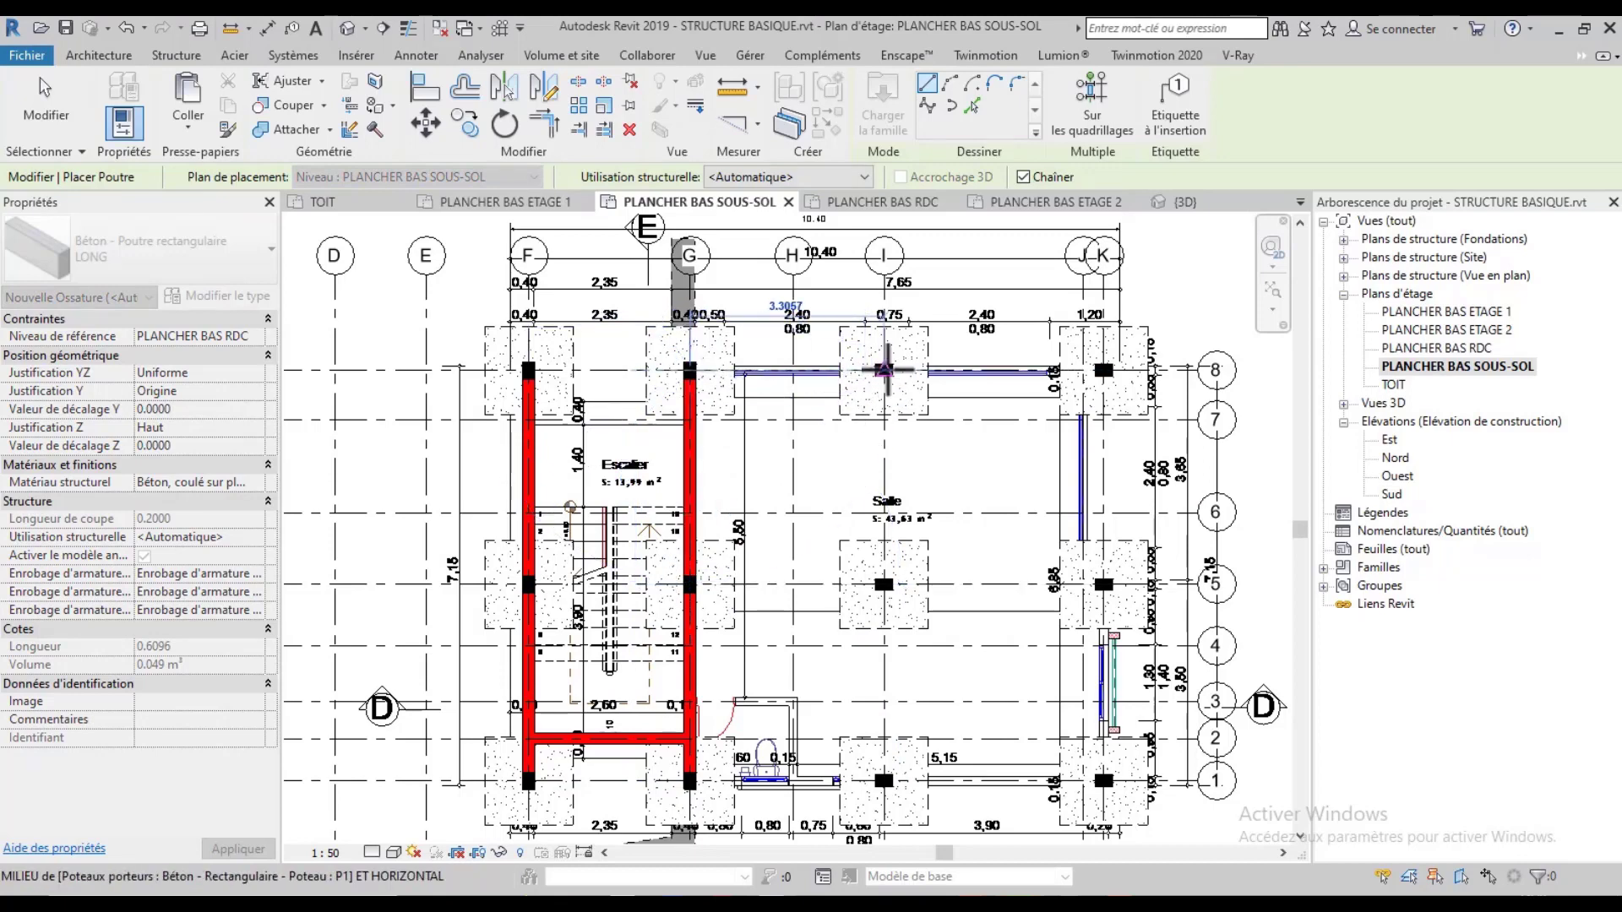
Continue the LONG beams along grid 8 from grid G through the column at grid I to grid K, and end the chain
left_click(884, 369)
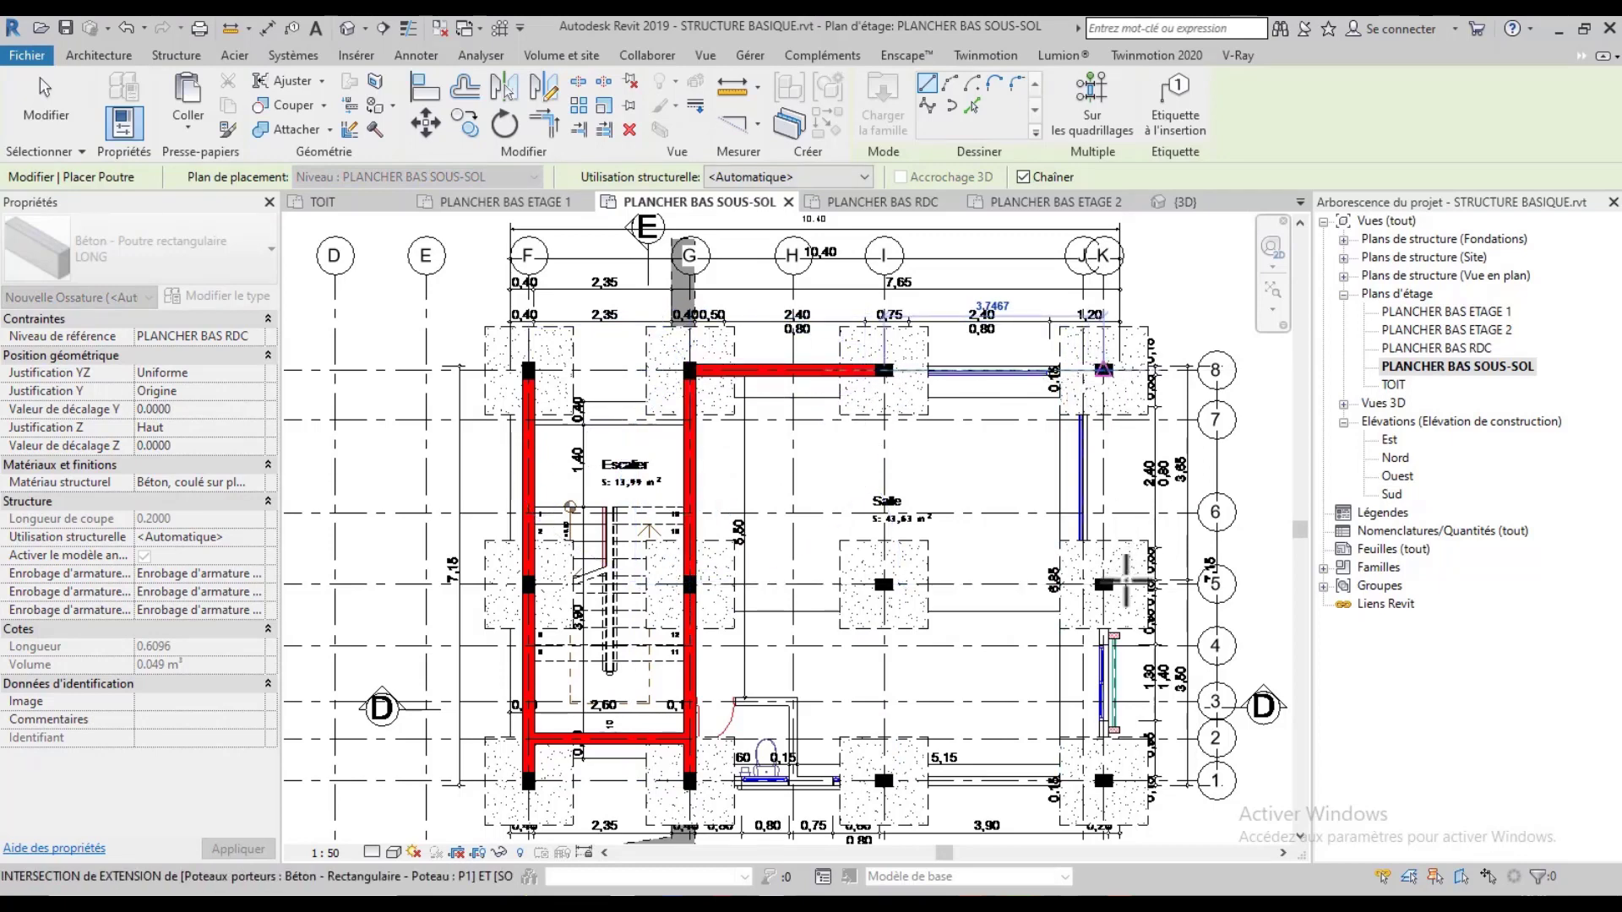
left_click(1102, 369)
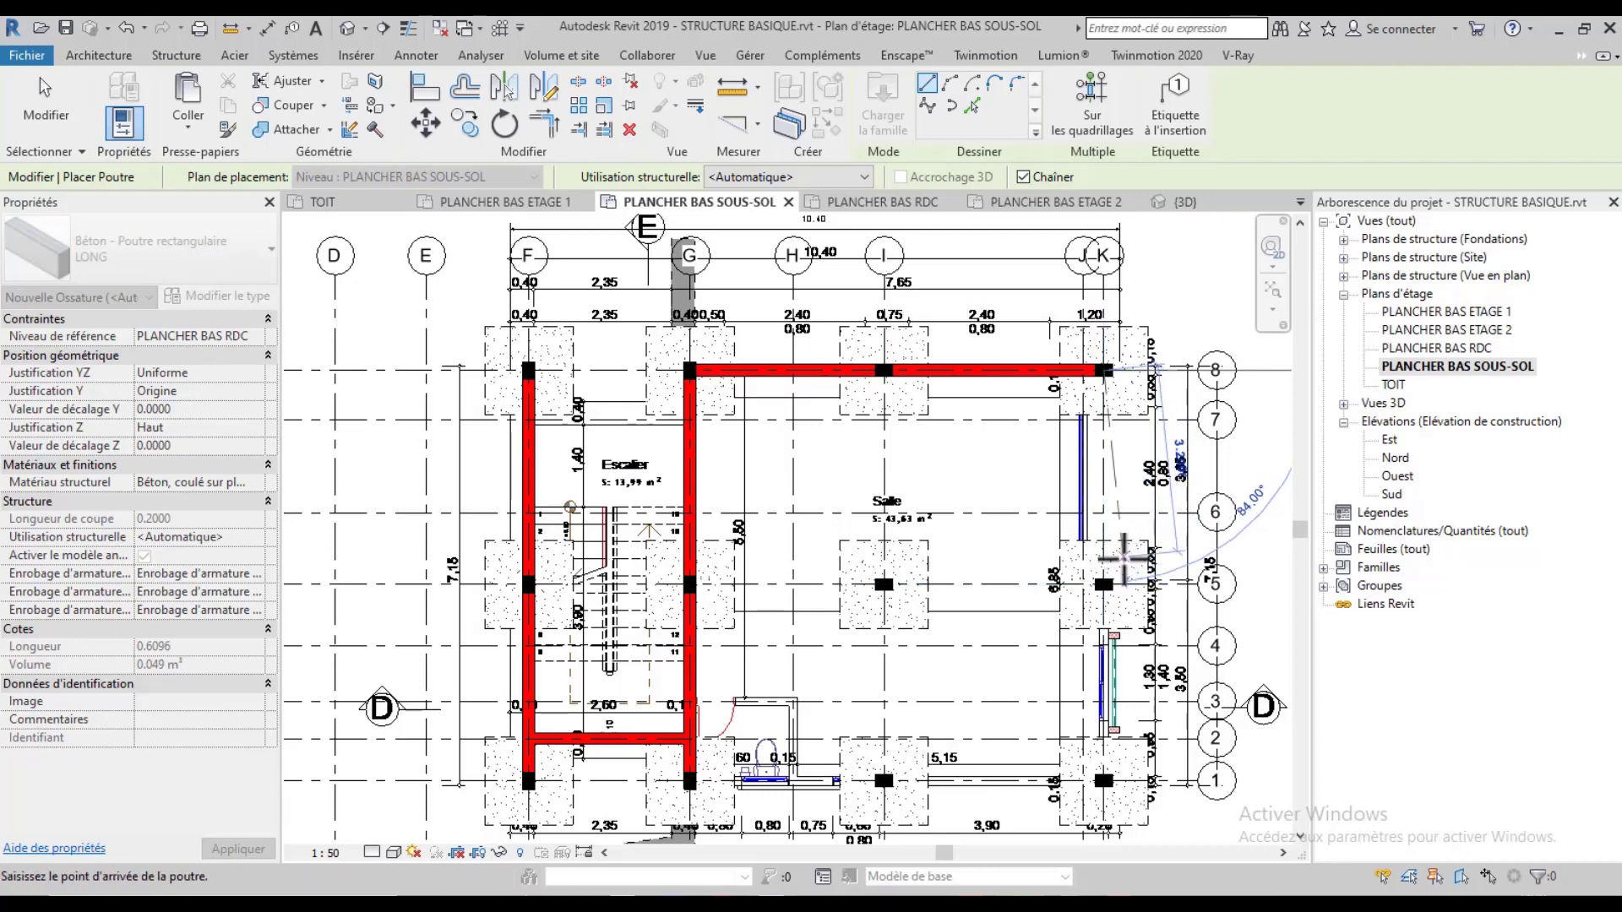
key("Escape")
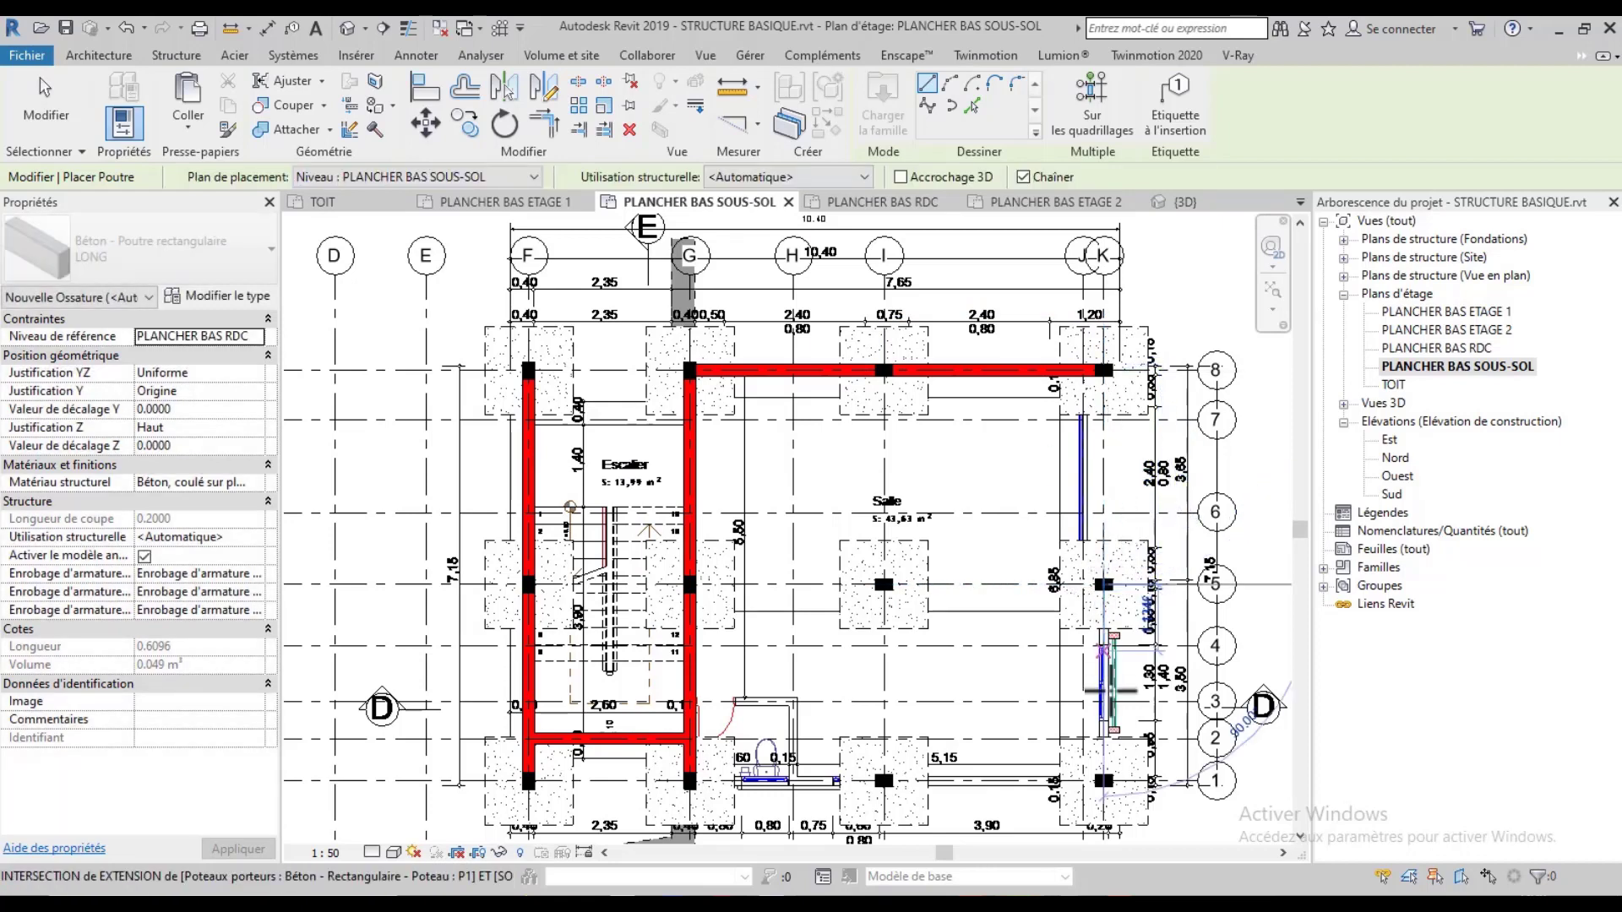
Create LONG beams along grid K from grid 5 to grid 1 and along grid 1 through the column at grid I to grid G
left_click(1104, 780)
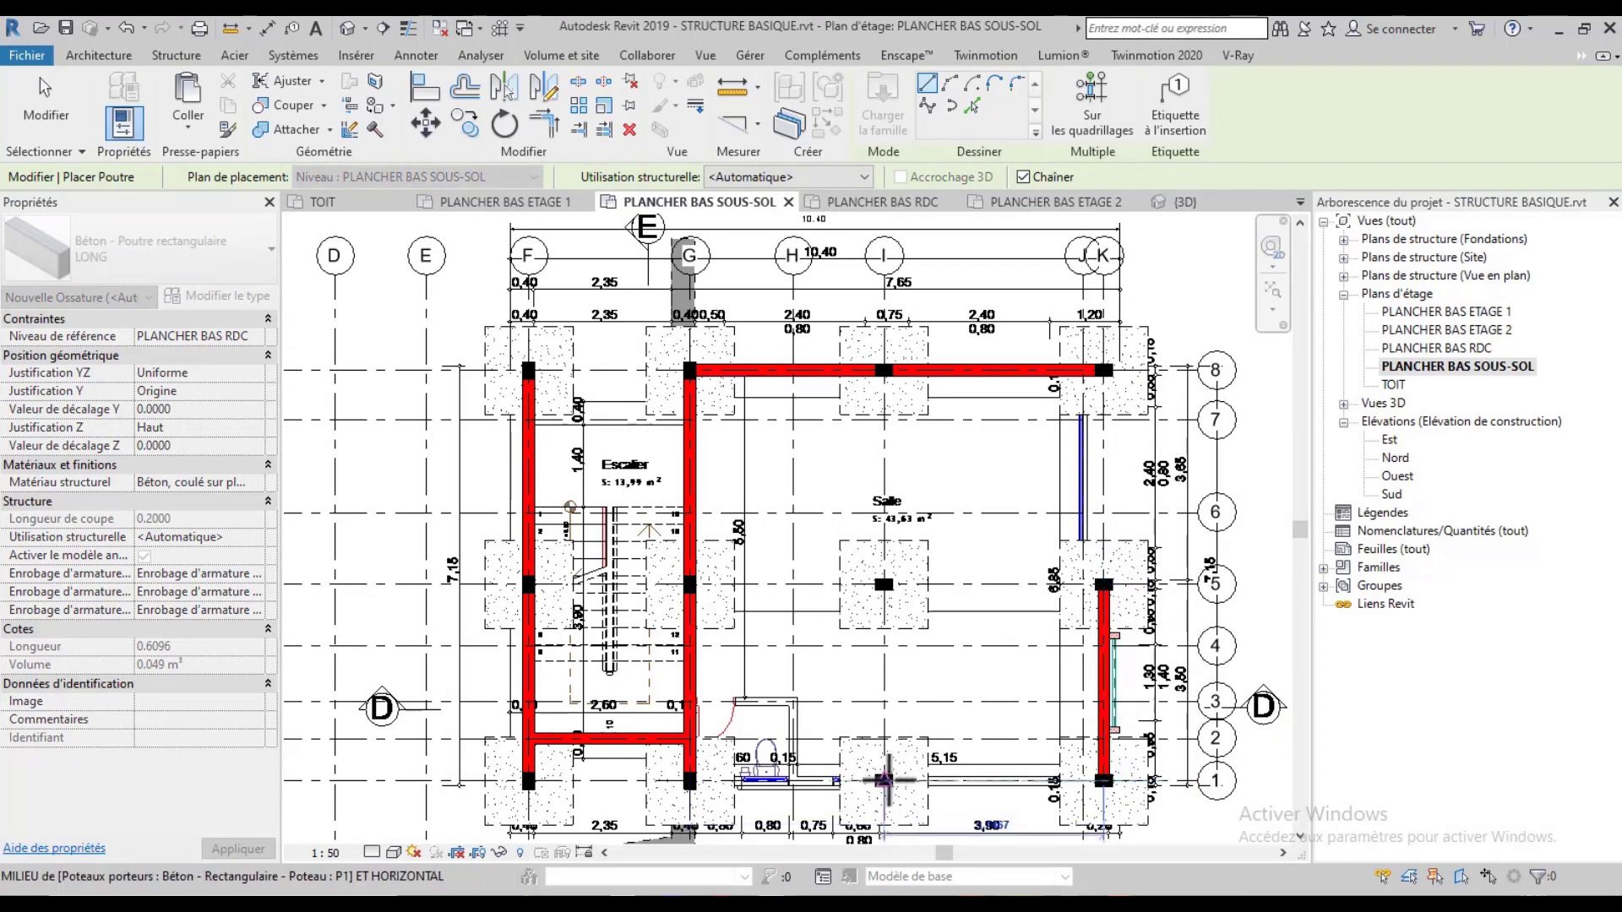
left_click(728, 788)
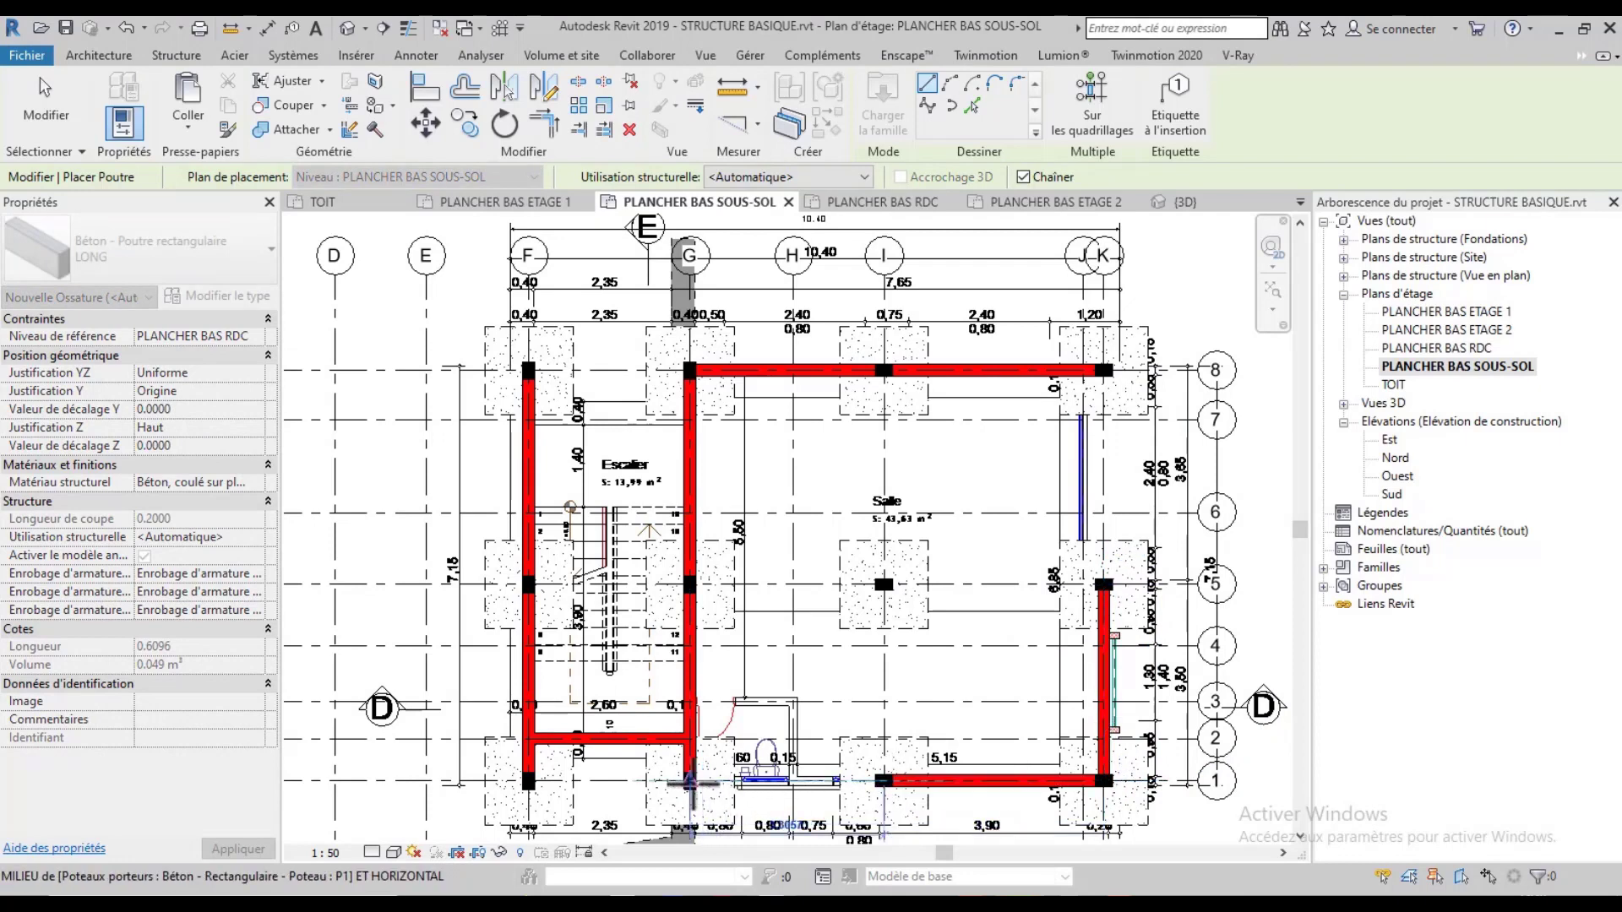
left_click(690, 784)
Enclose the toilet with LONG beams along grid H from grid 1 to grid 3 and along grid 3 to grid G, and end the chain
scroll(790, 779, "up", 1)
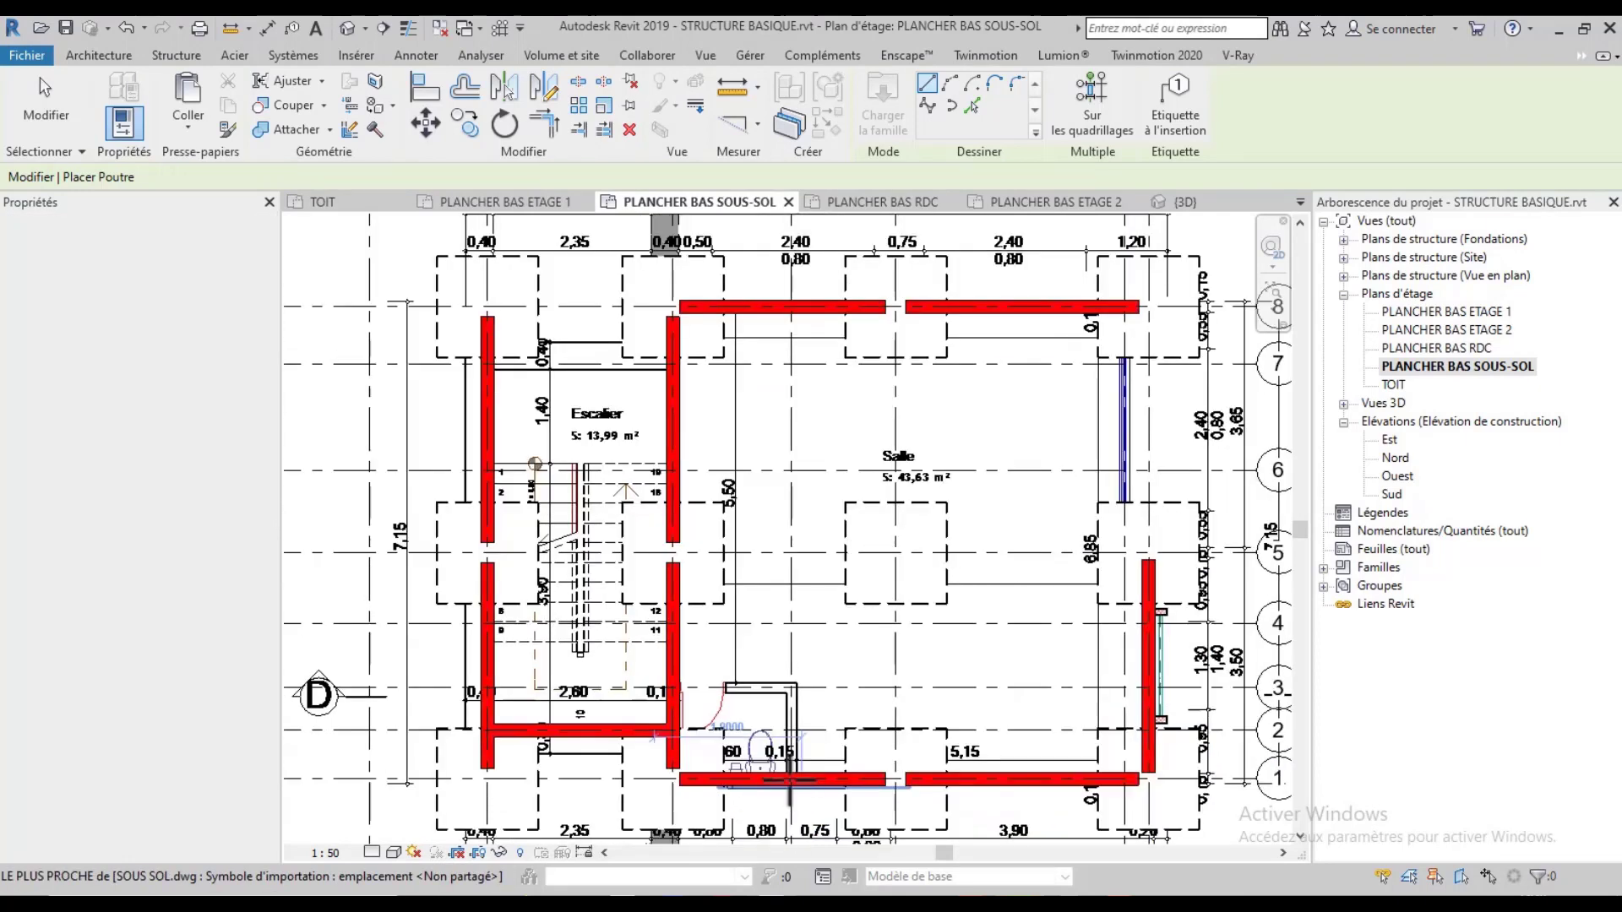
scroll(790, 778, "up", 2)
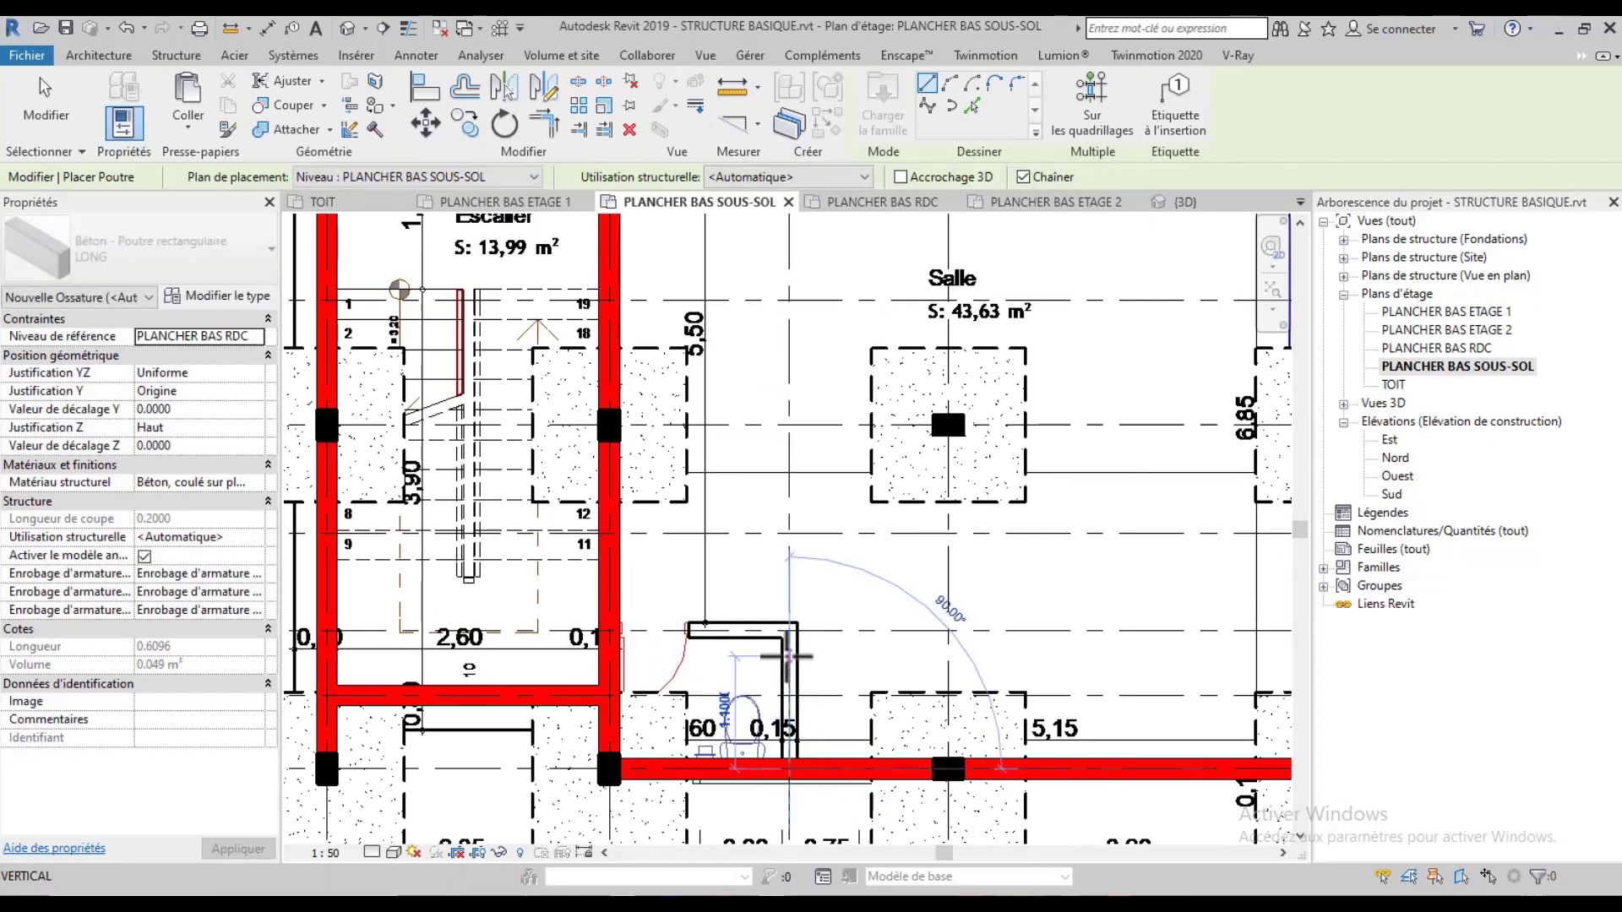
left_click(790, 630)
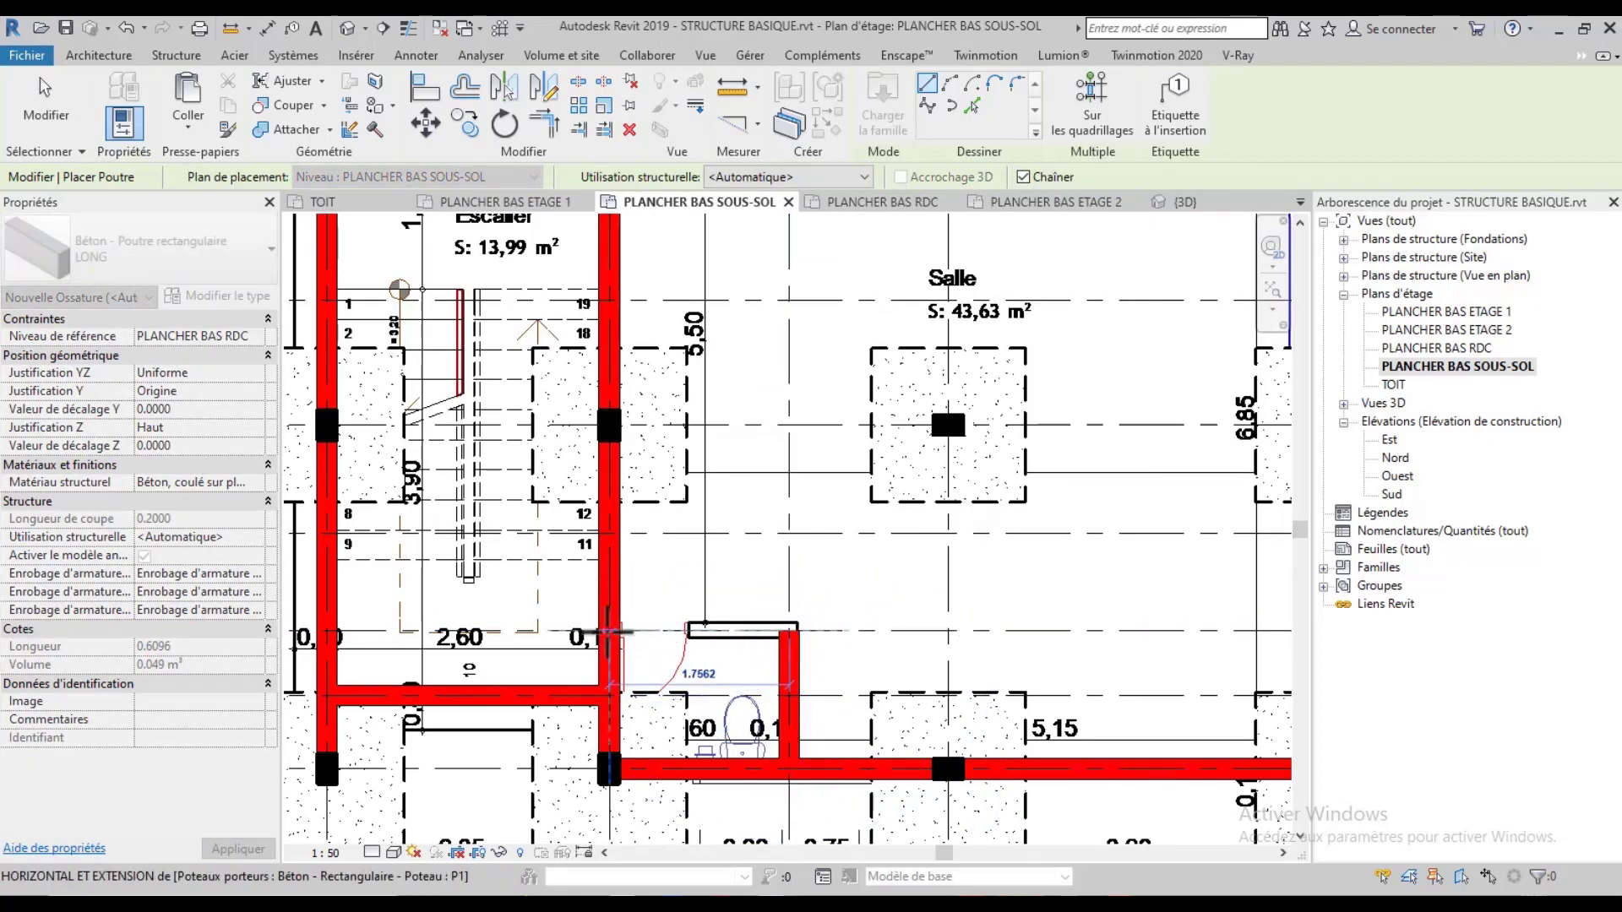
left_click(610, 631)
key("Escape")
scroll(663, 701, "down", 2)
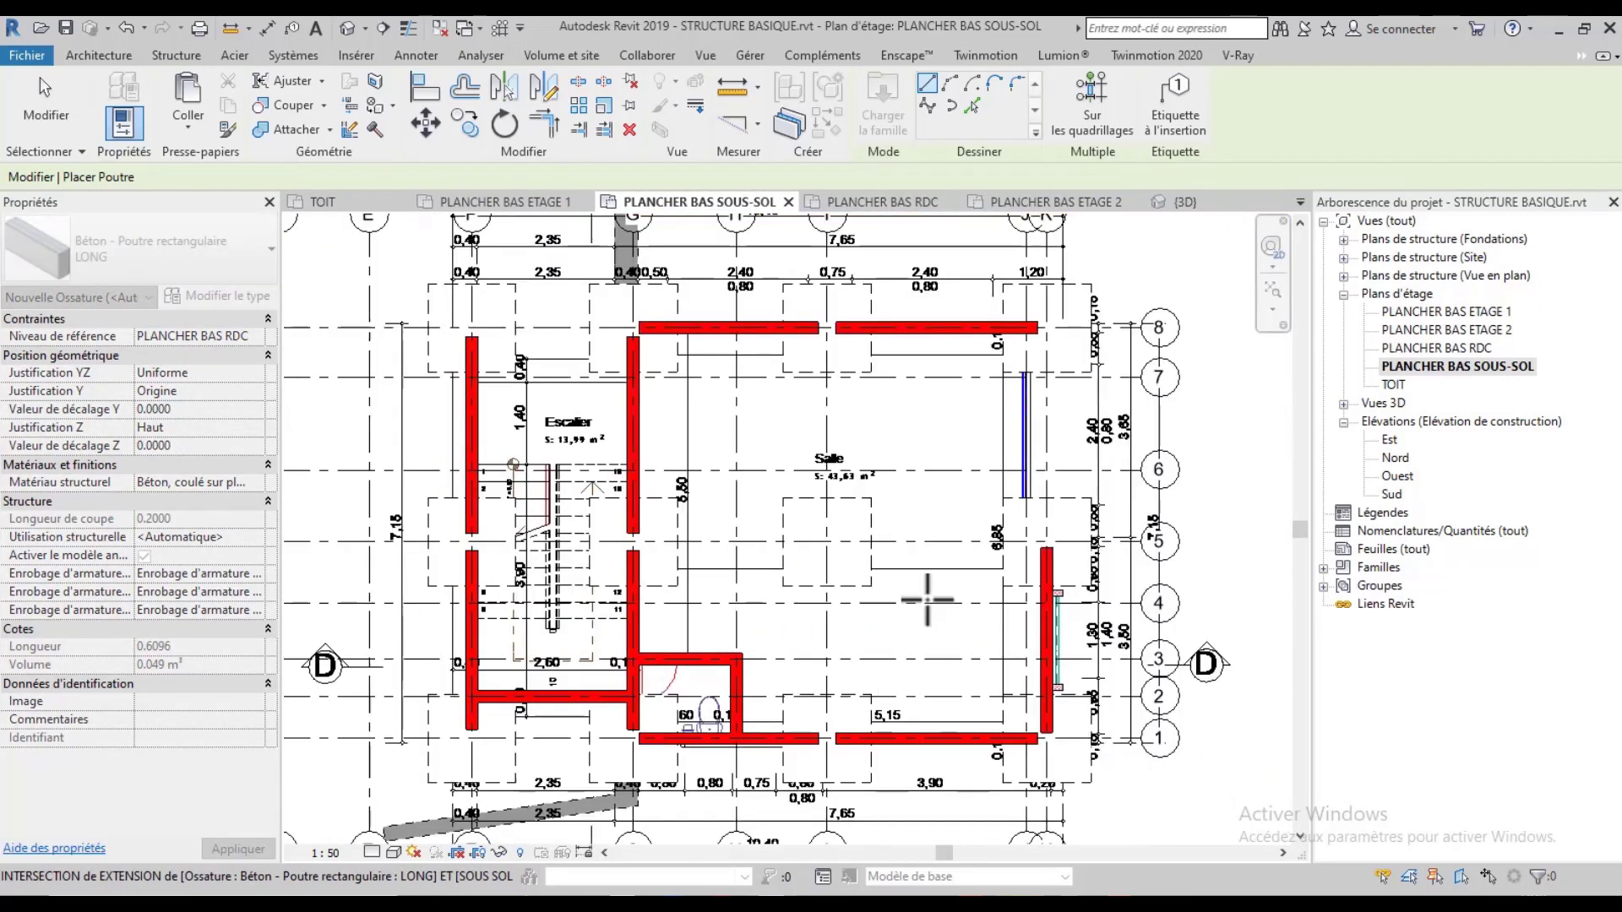
Create a LONG beam along grid J from grid 8 to grid 5, join it to the column at grid K, and end the chain
scroll(953, 405, "up", 3)
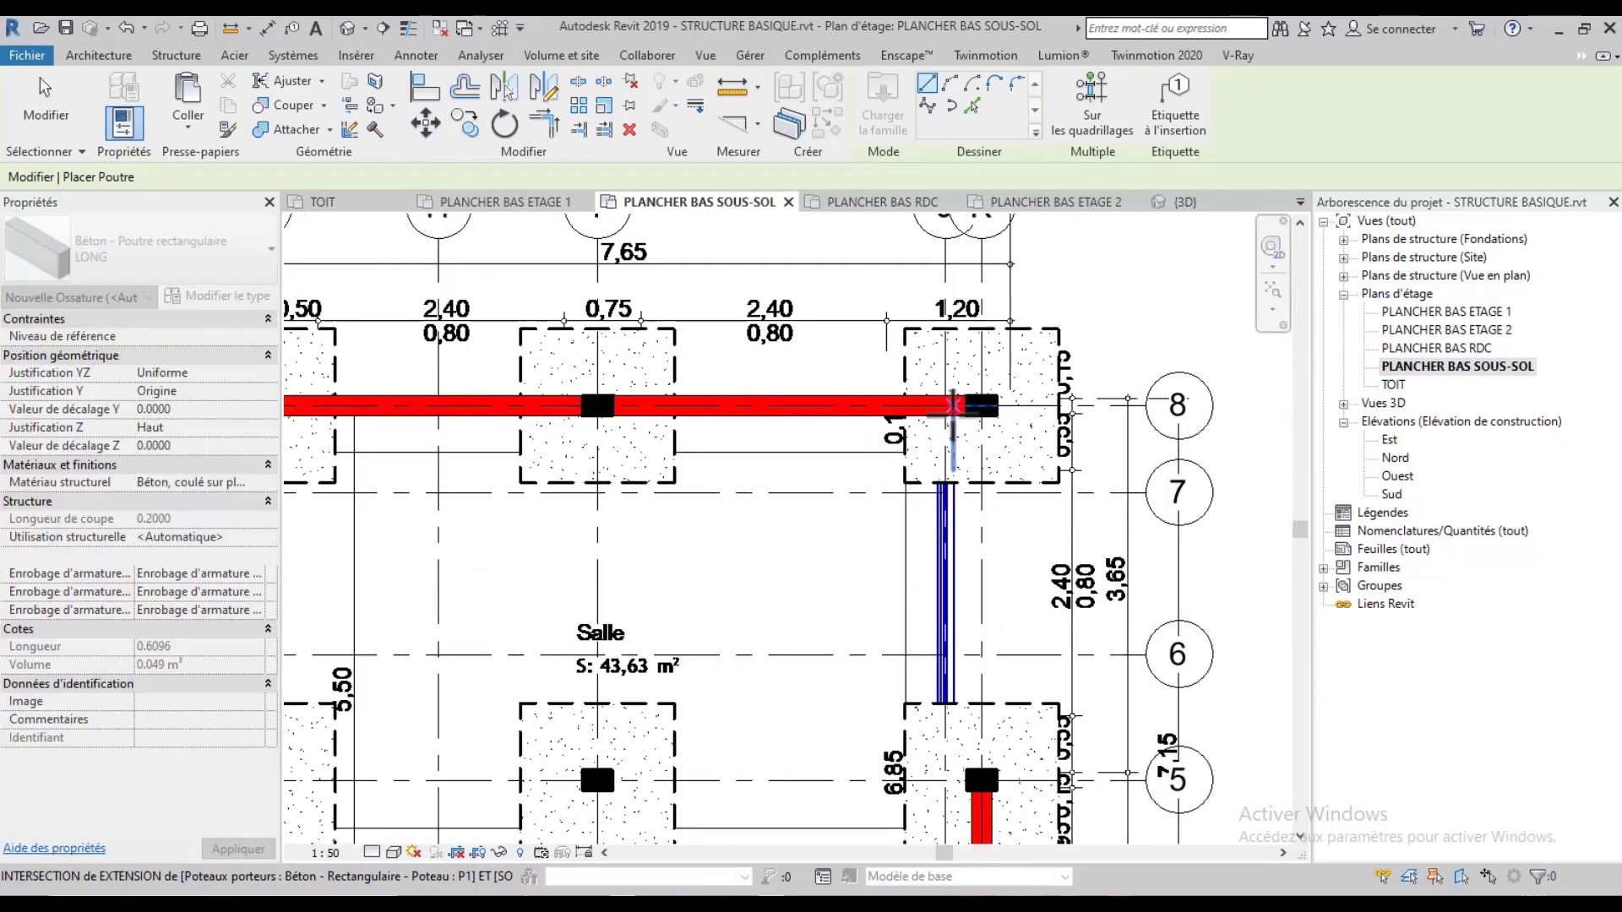
left_click(952, 405)
scroll(953, 405, "up", 2)
scroll(950, 407, "down", 2)
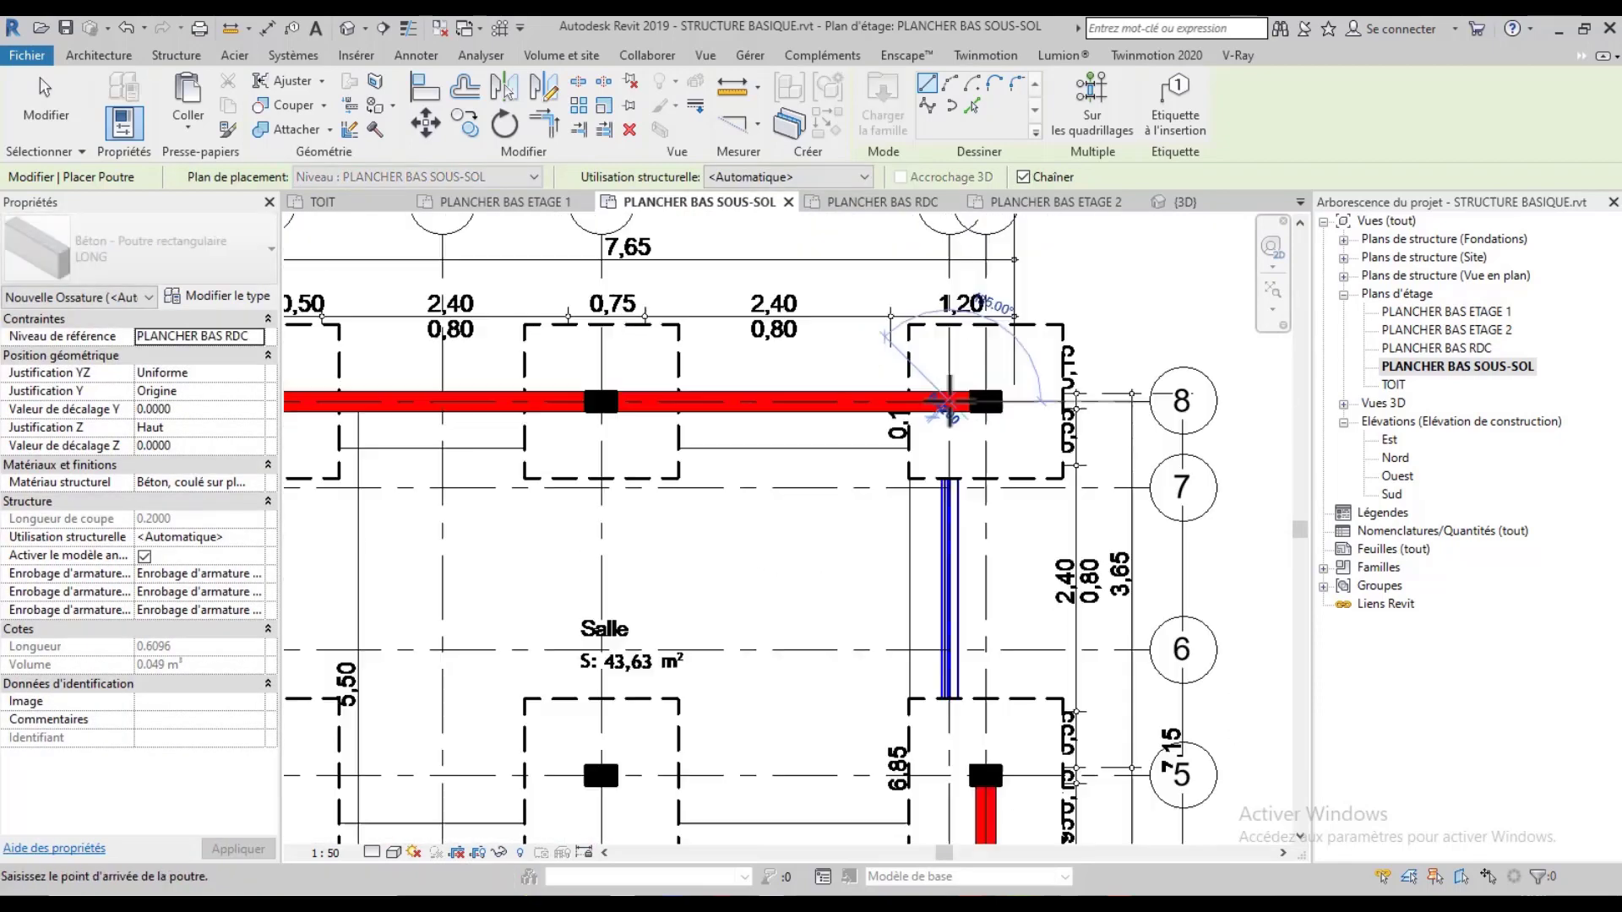
scroll(951, 402, "down", 1)
scroll(950, 727, "up", 3)
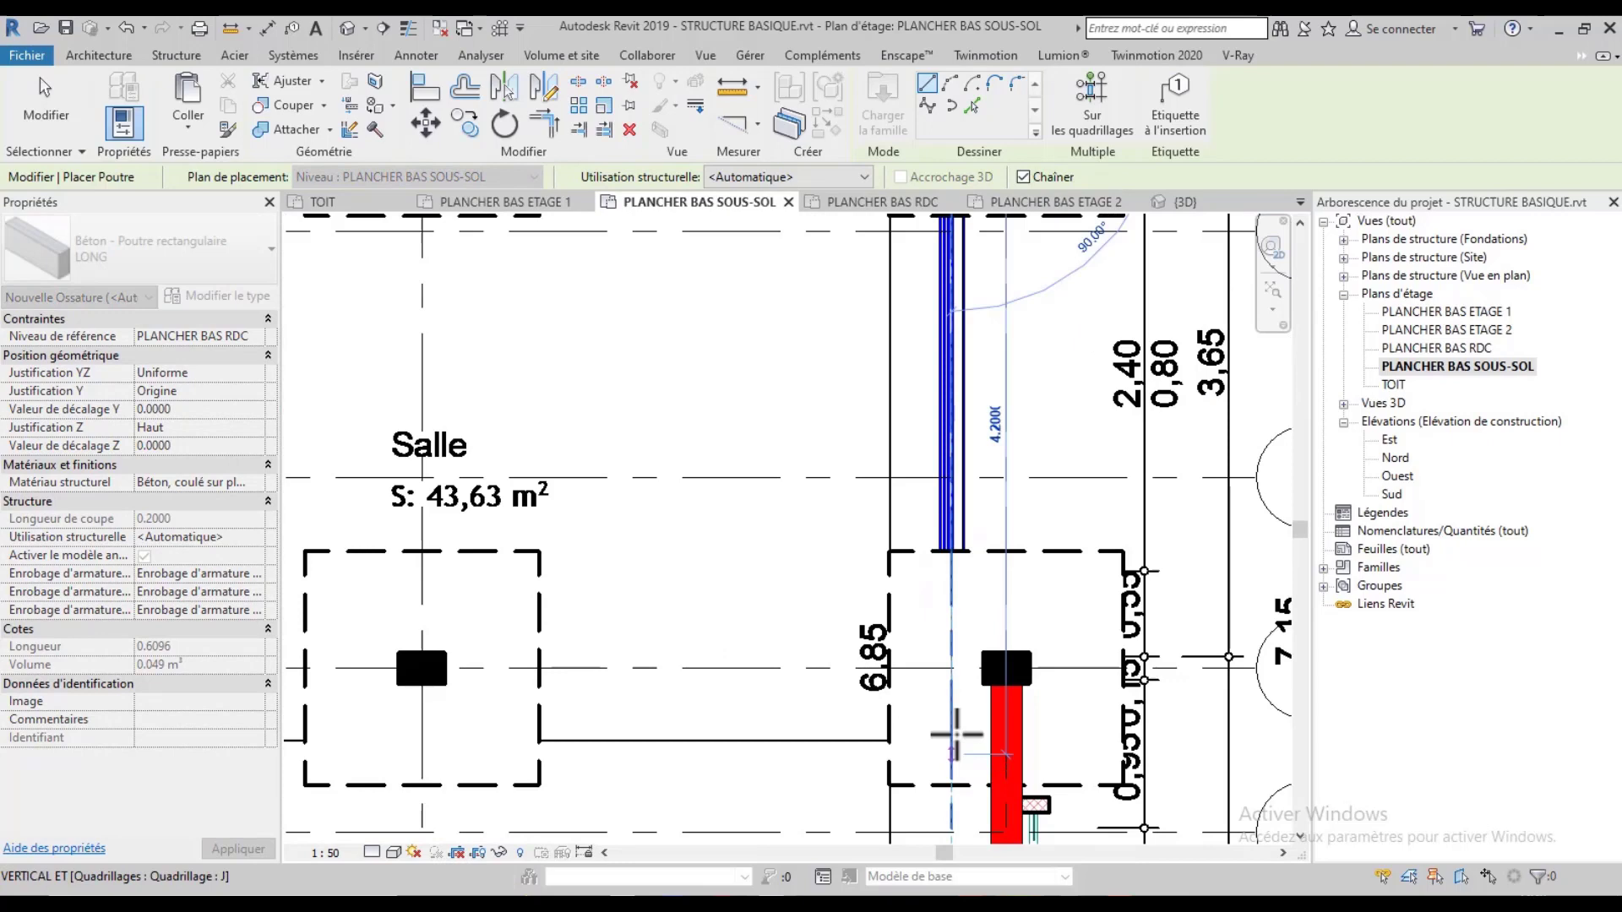
left_click(951, 668)
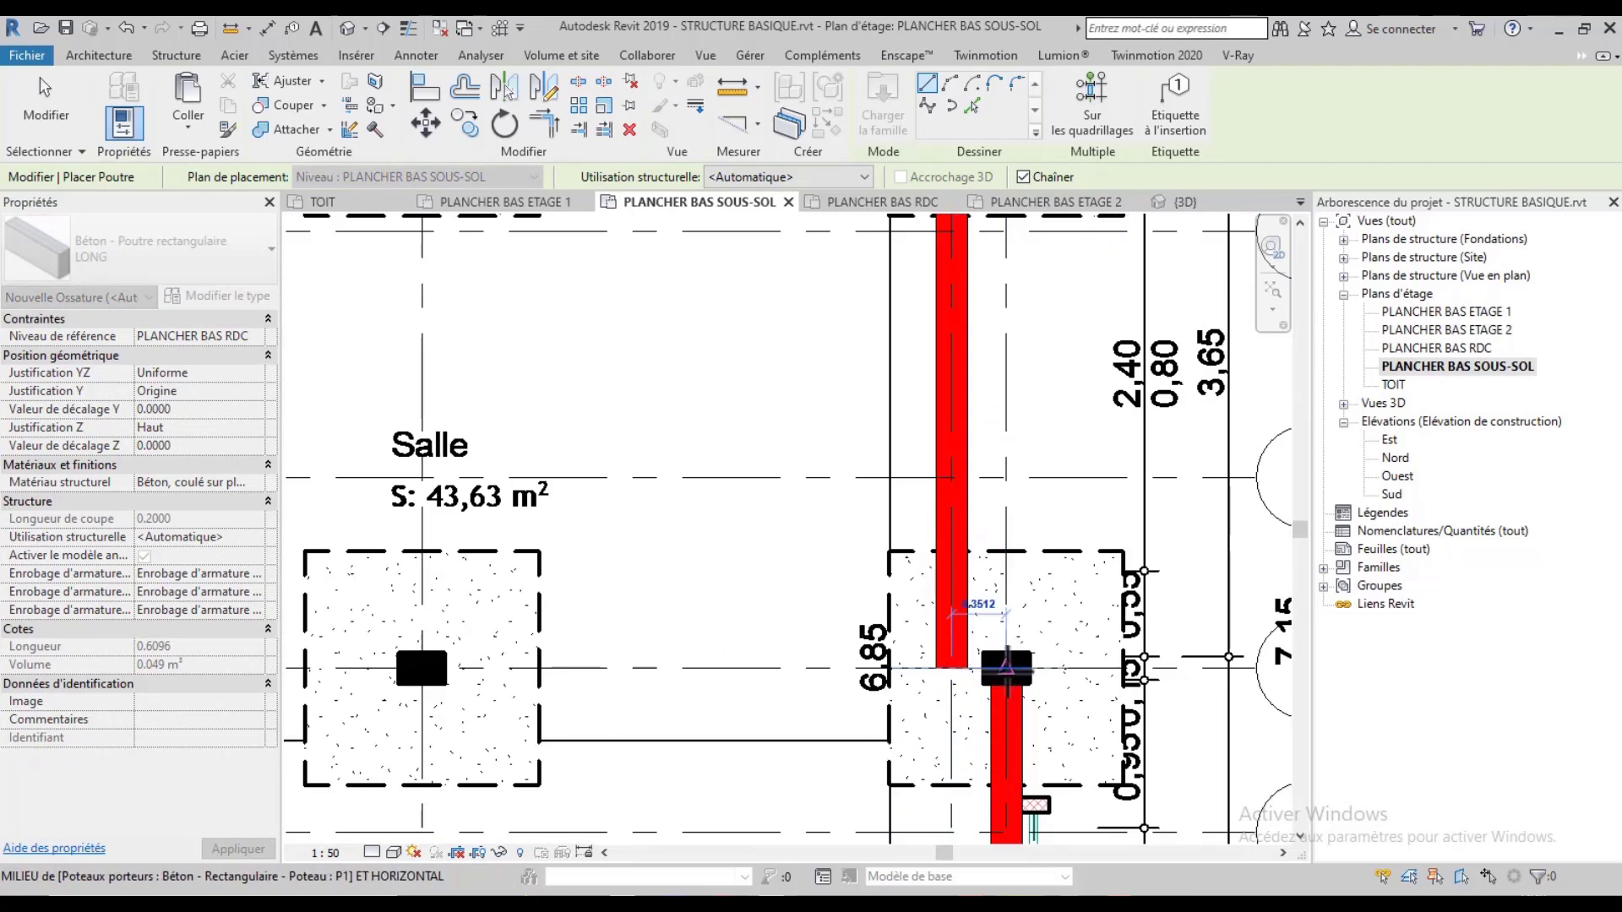
key("Escape")
scroll(1032, 605, "down", 3)
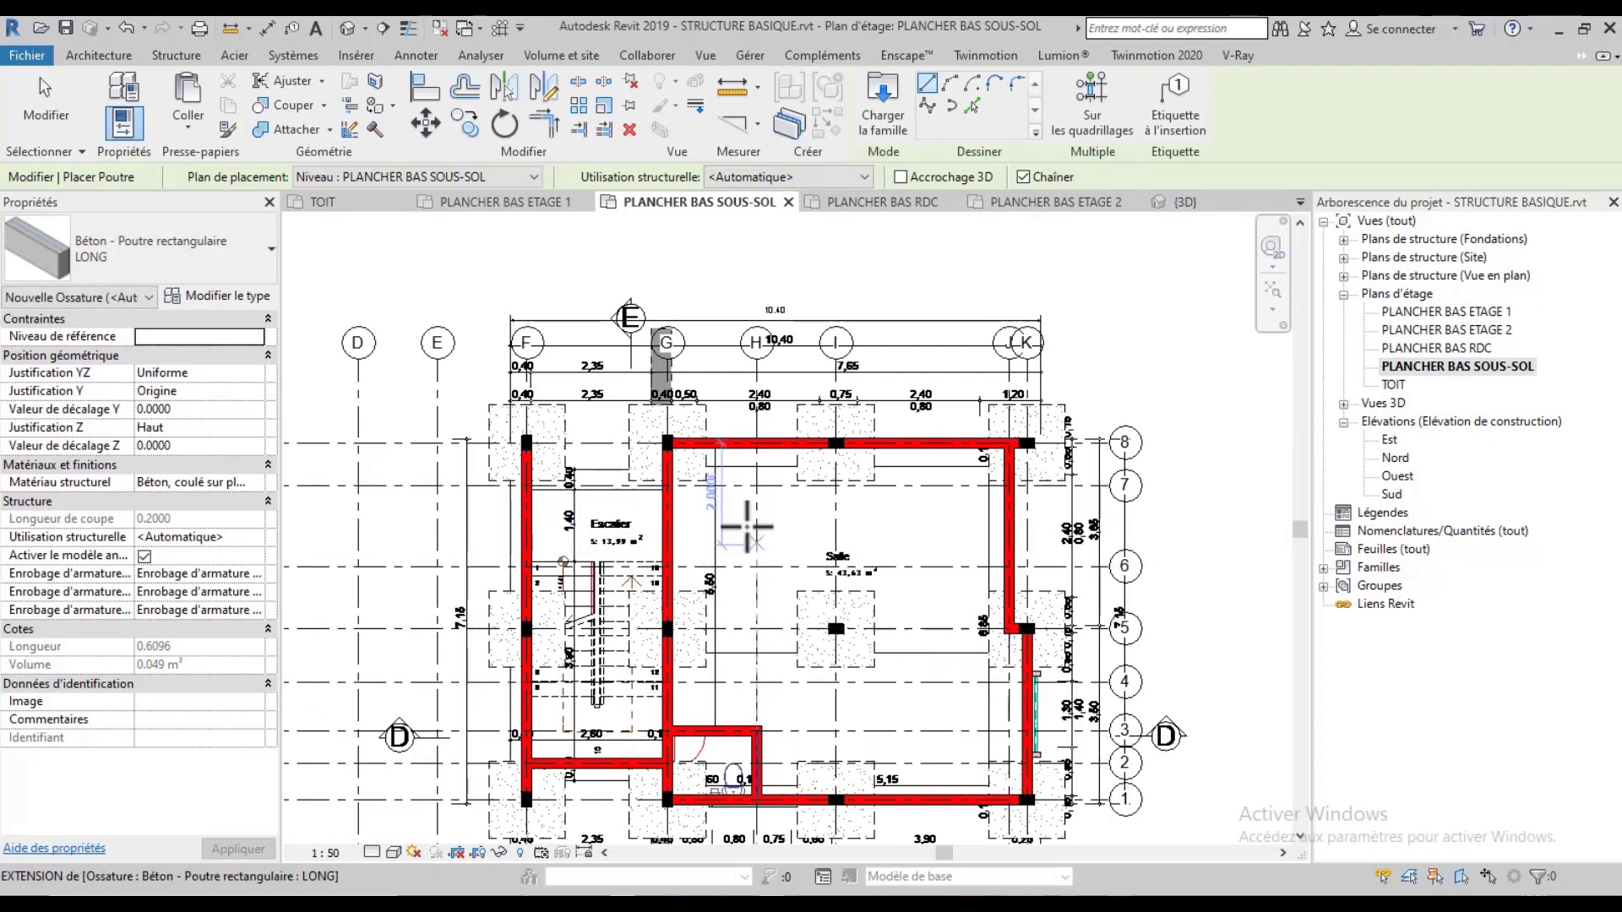
Create a LONG beam across the stairwell along grid 7, from grid F to grid G
scroll(508, 474, "up", 1)
scroll(509, 475, "up", 3)
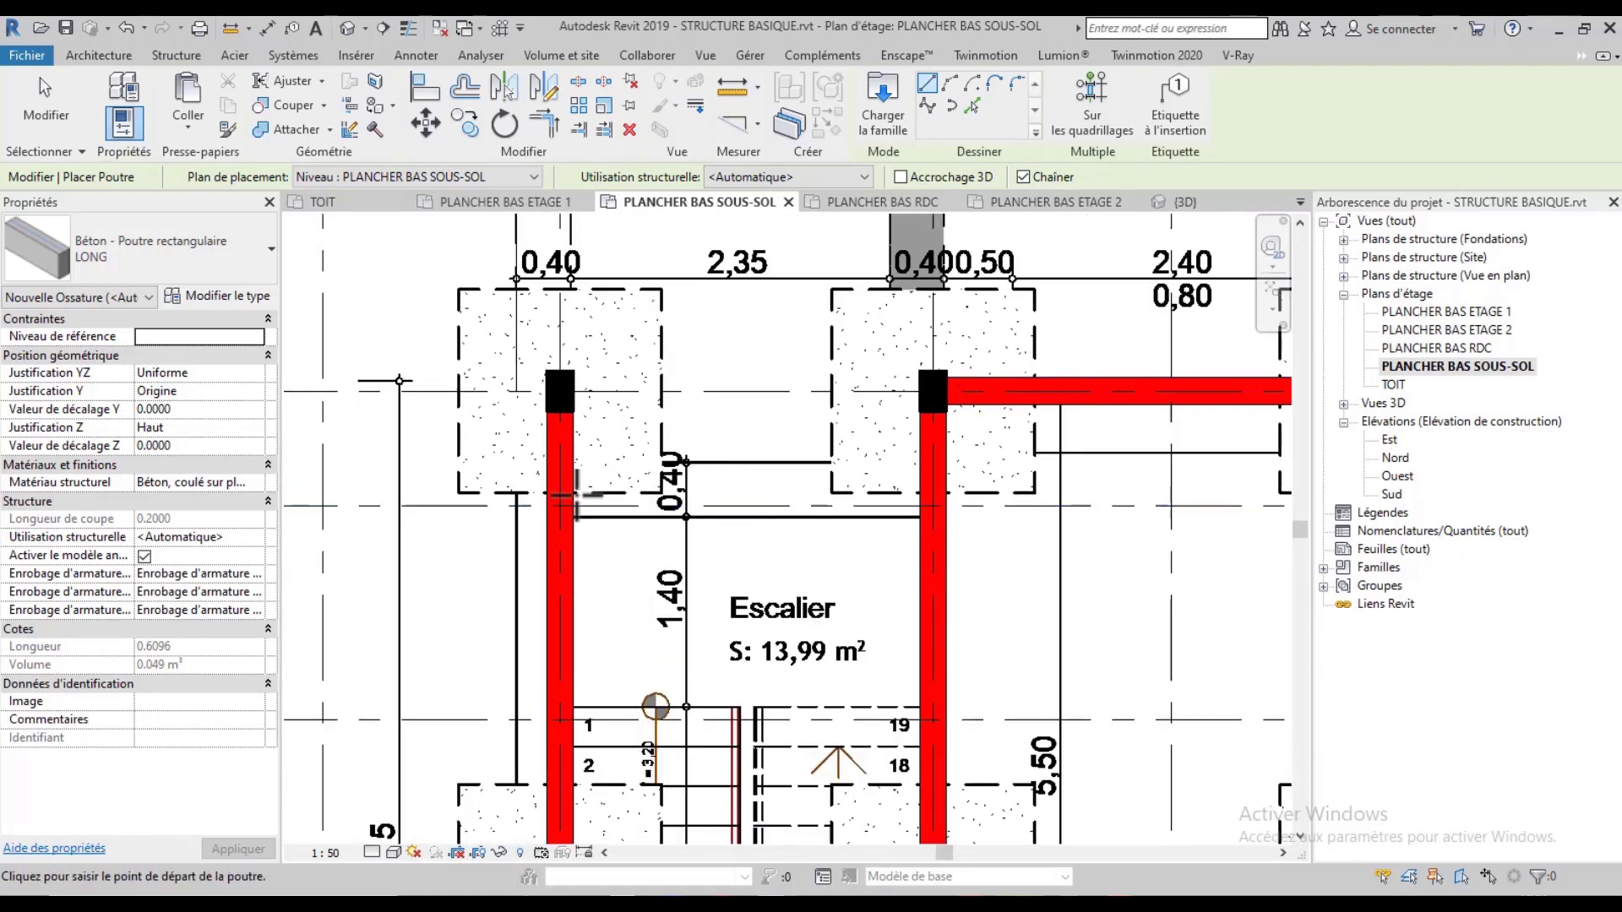
left_click(560, 505)
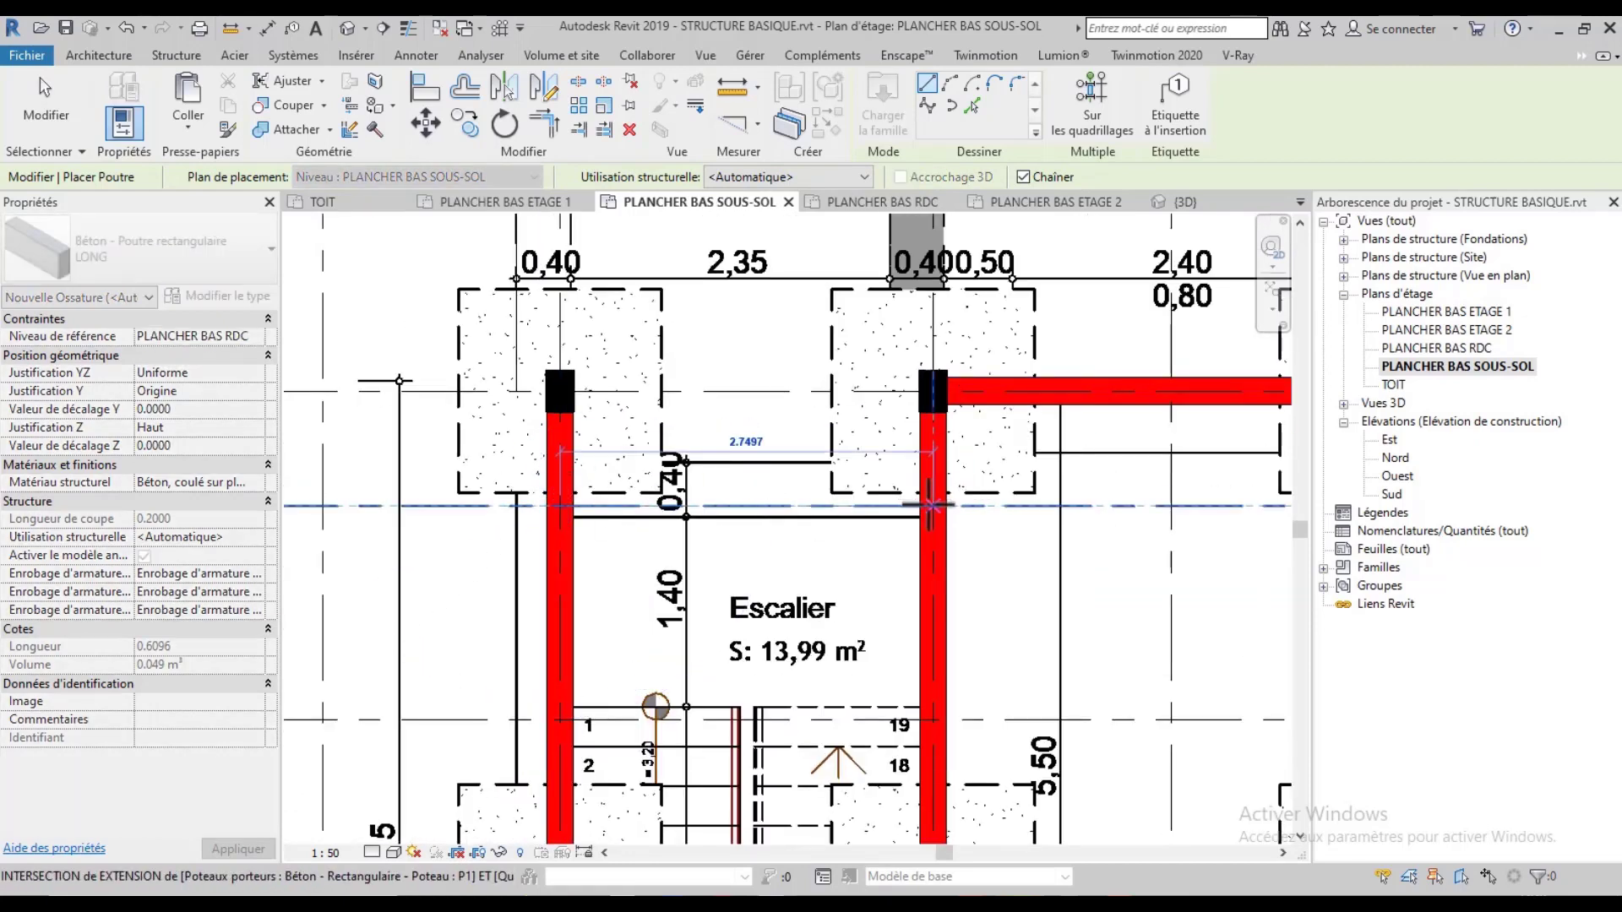
left_click(932, 505)
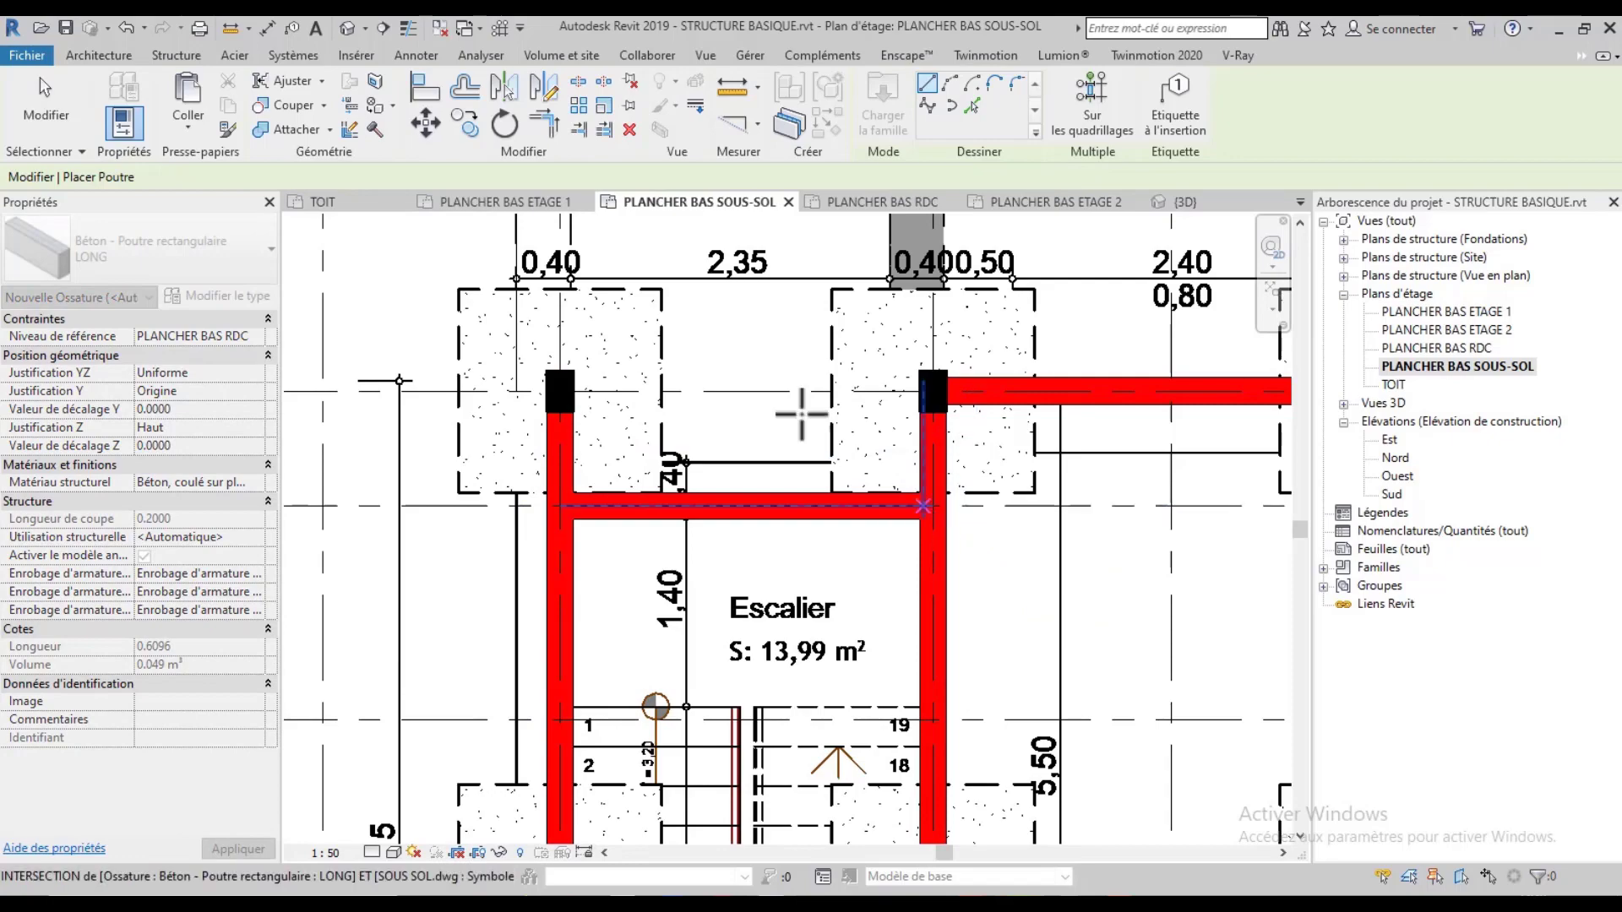
scroll(801, 414, "down", 3)
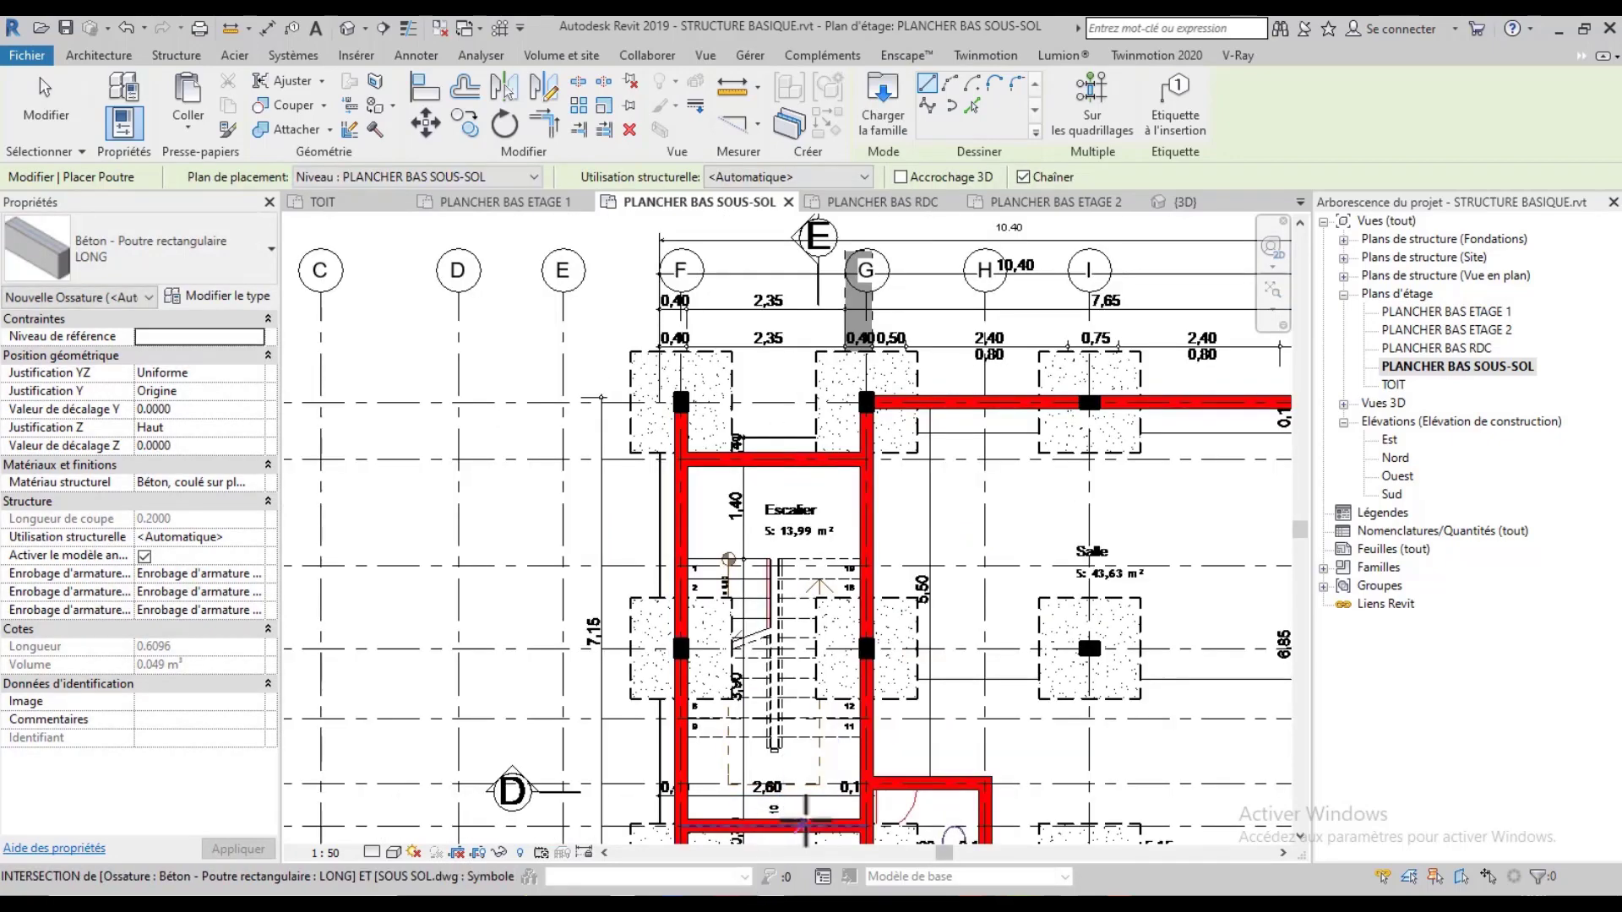
Create a LONG beam along grid 6 from grid F to grid G at the start of the stairs, and end beam placement
scroll(803, 820, "up", 4)
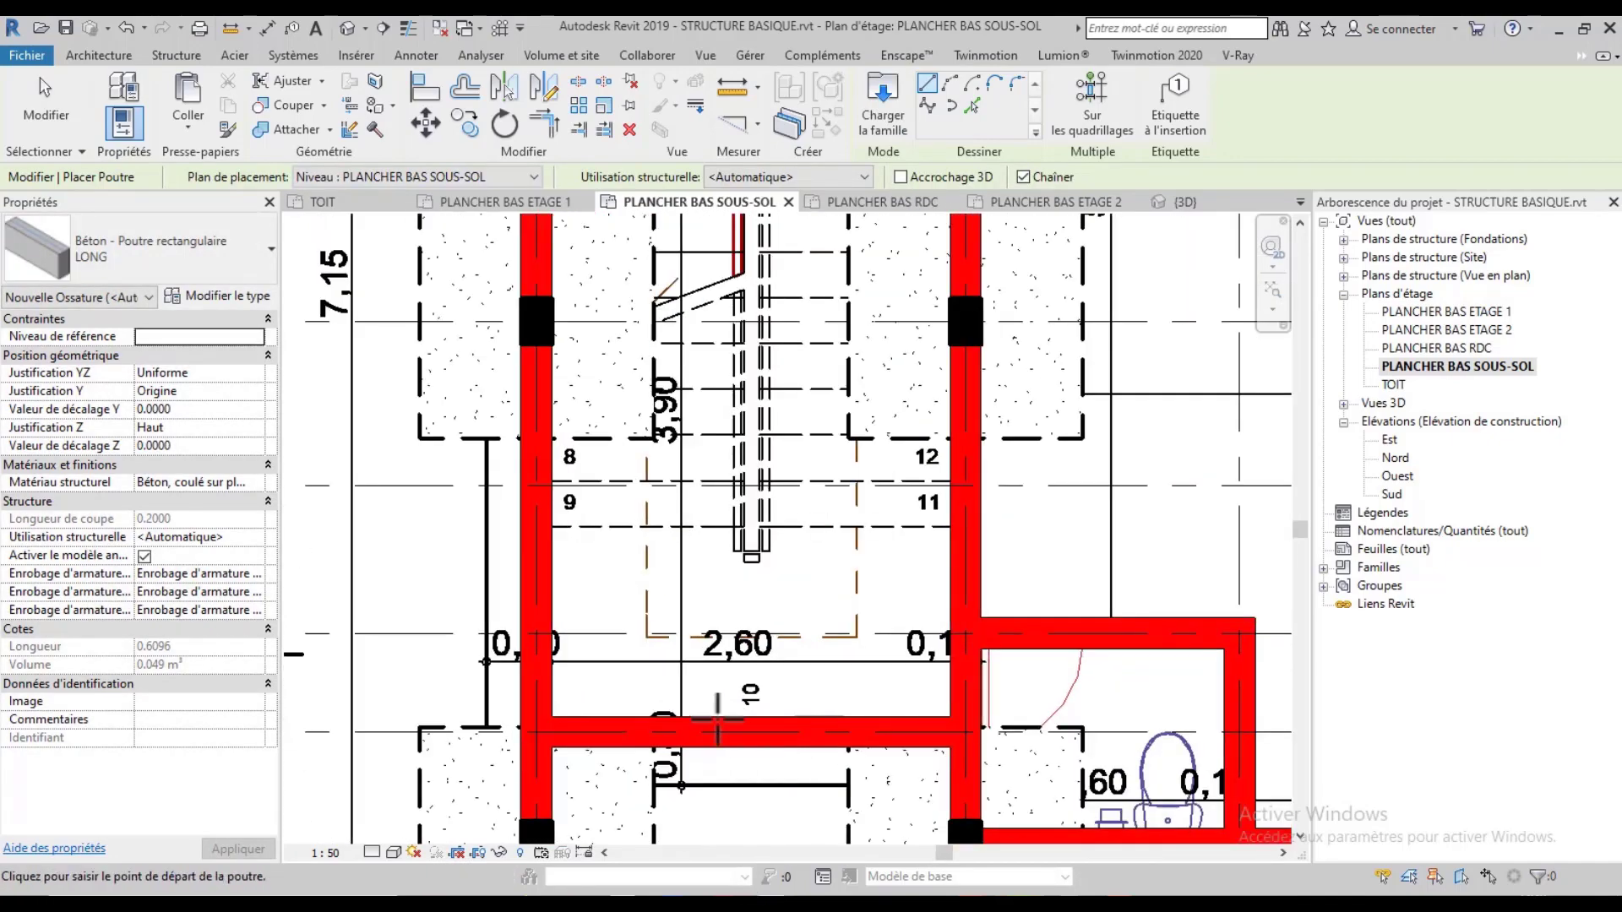
scroll(717, 719, "down", 4)
middle_click_drag(671, 446, 672, 547)
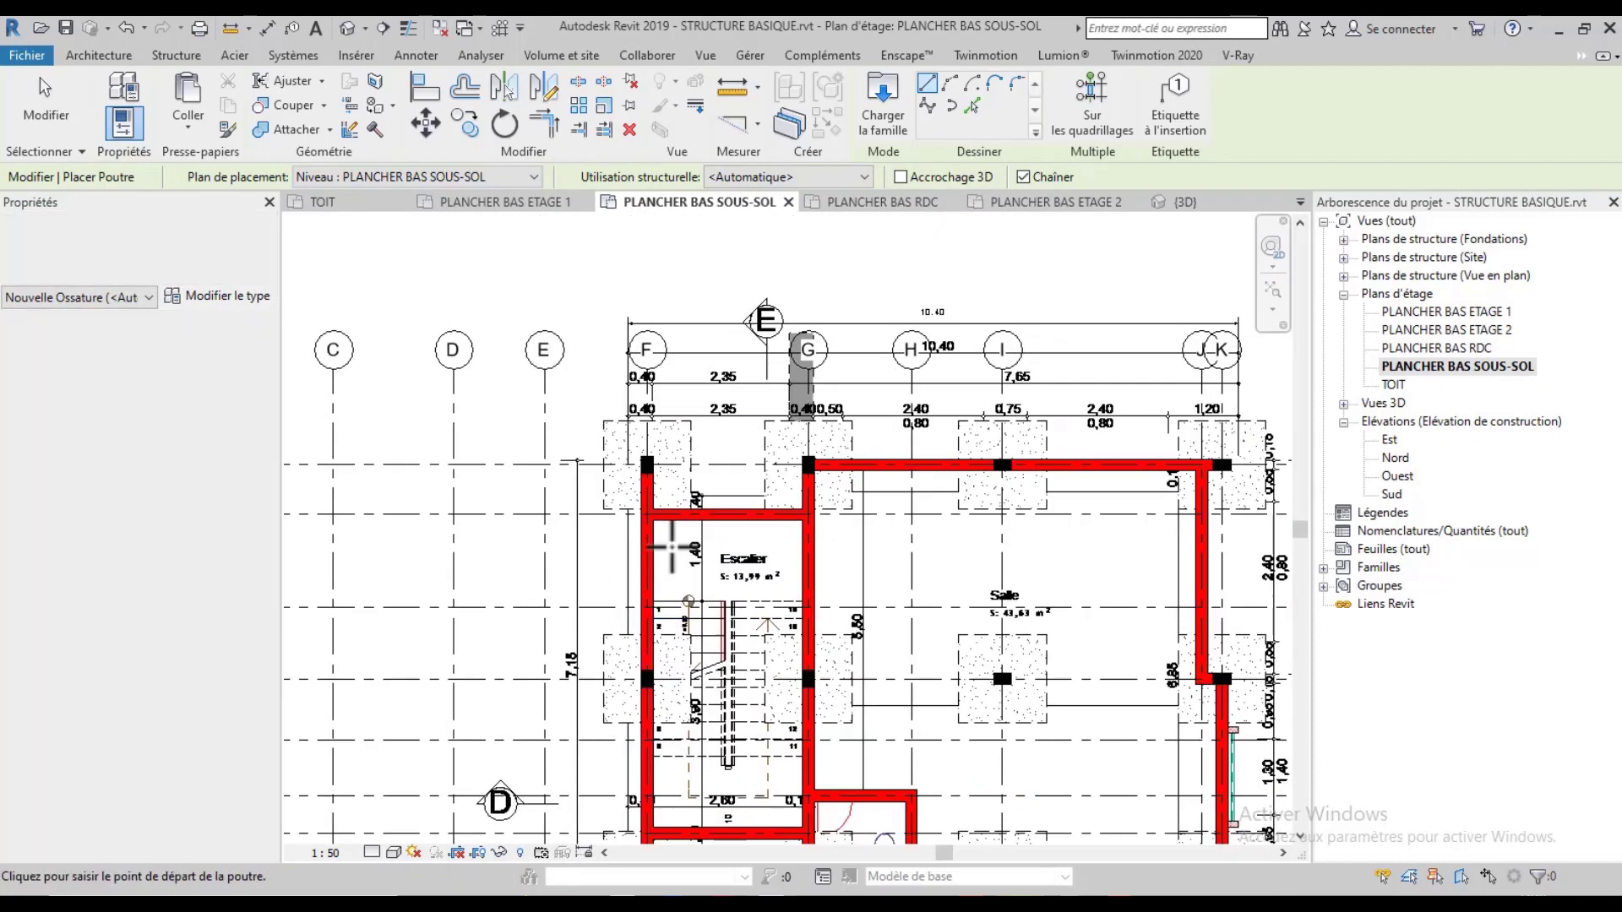
scroll(671, 548, "up", 3)
left_click(647, 607)
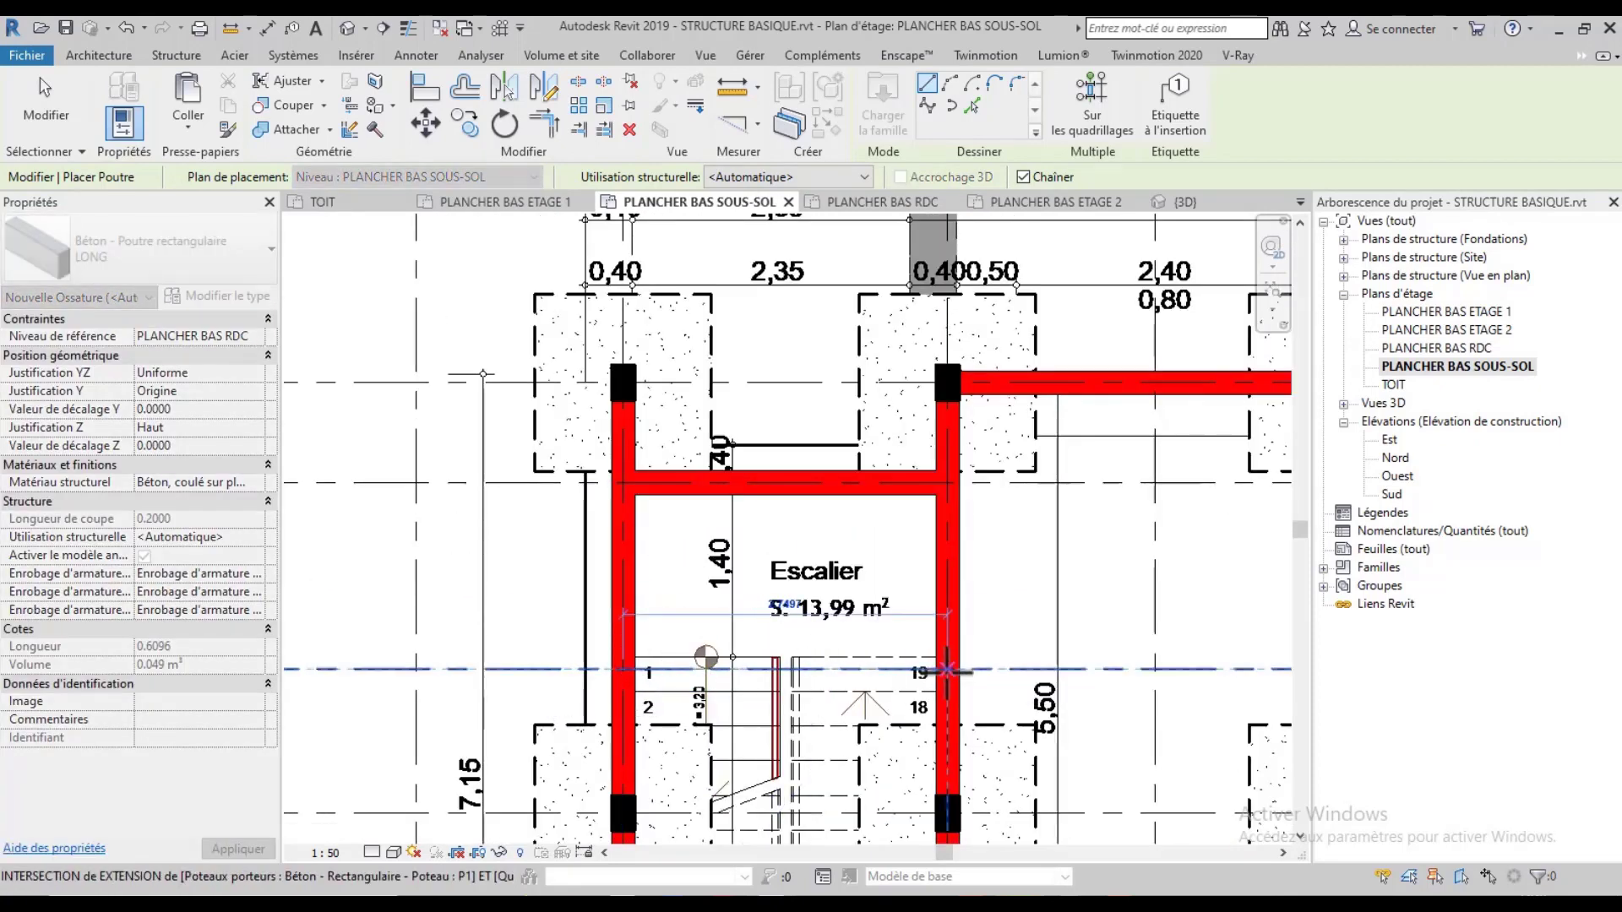
left_click(948, 670)
key("Escape")
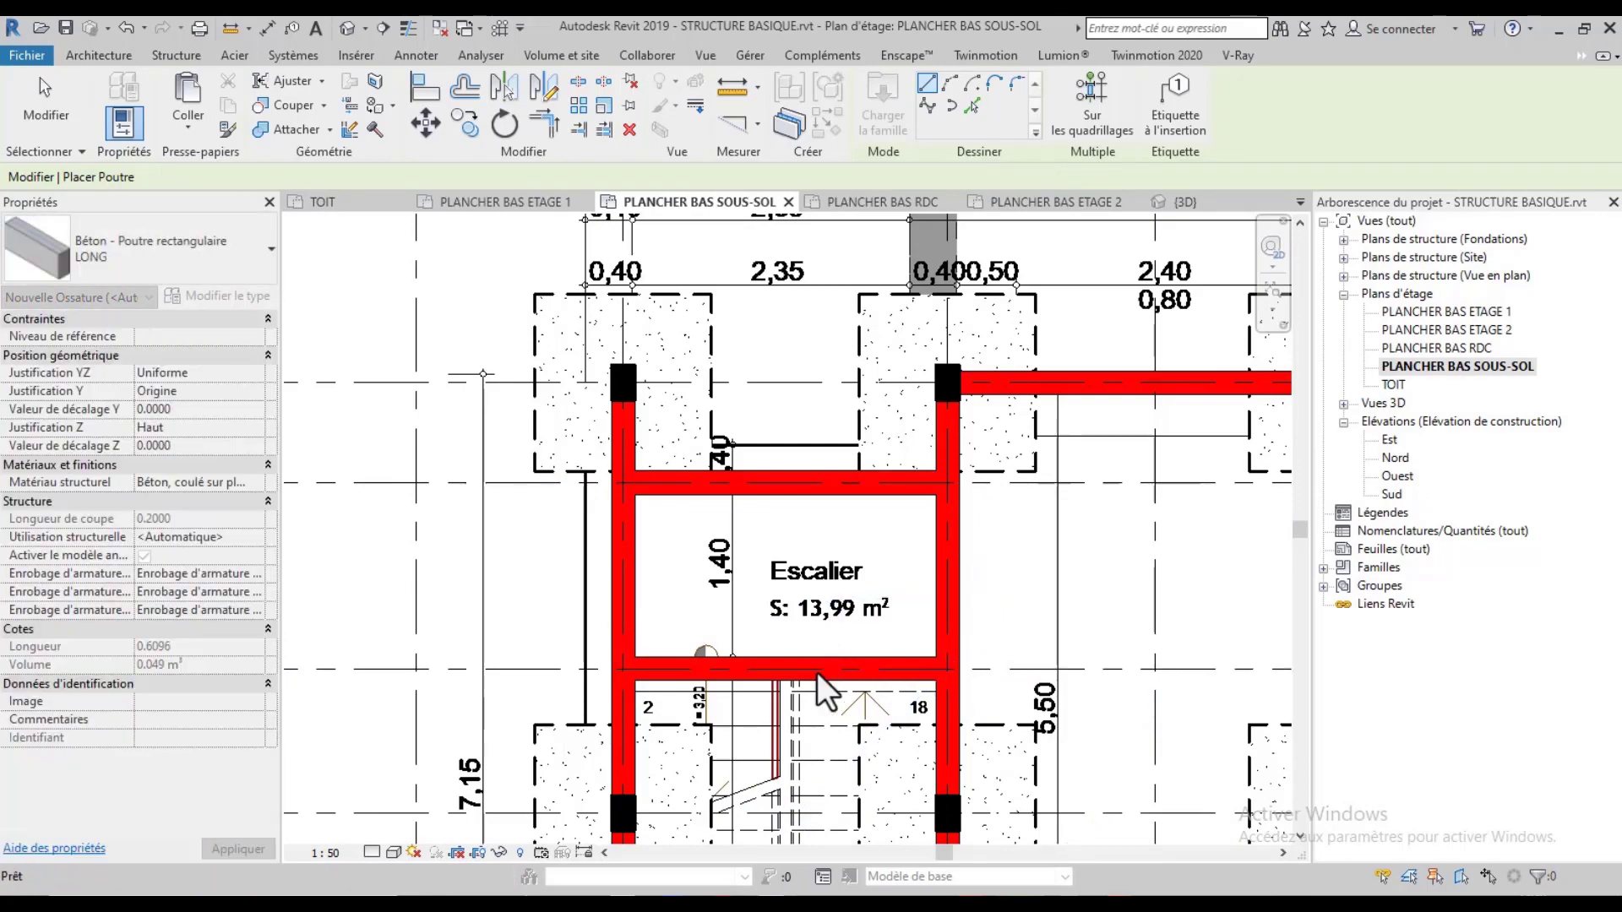
key("Escape")
scroll(676, 513, "down", 3)
scroll(709, 575, "down", 3)
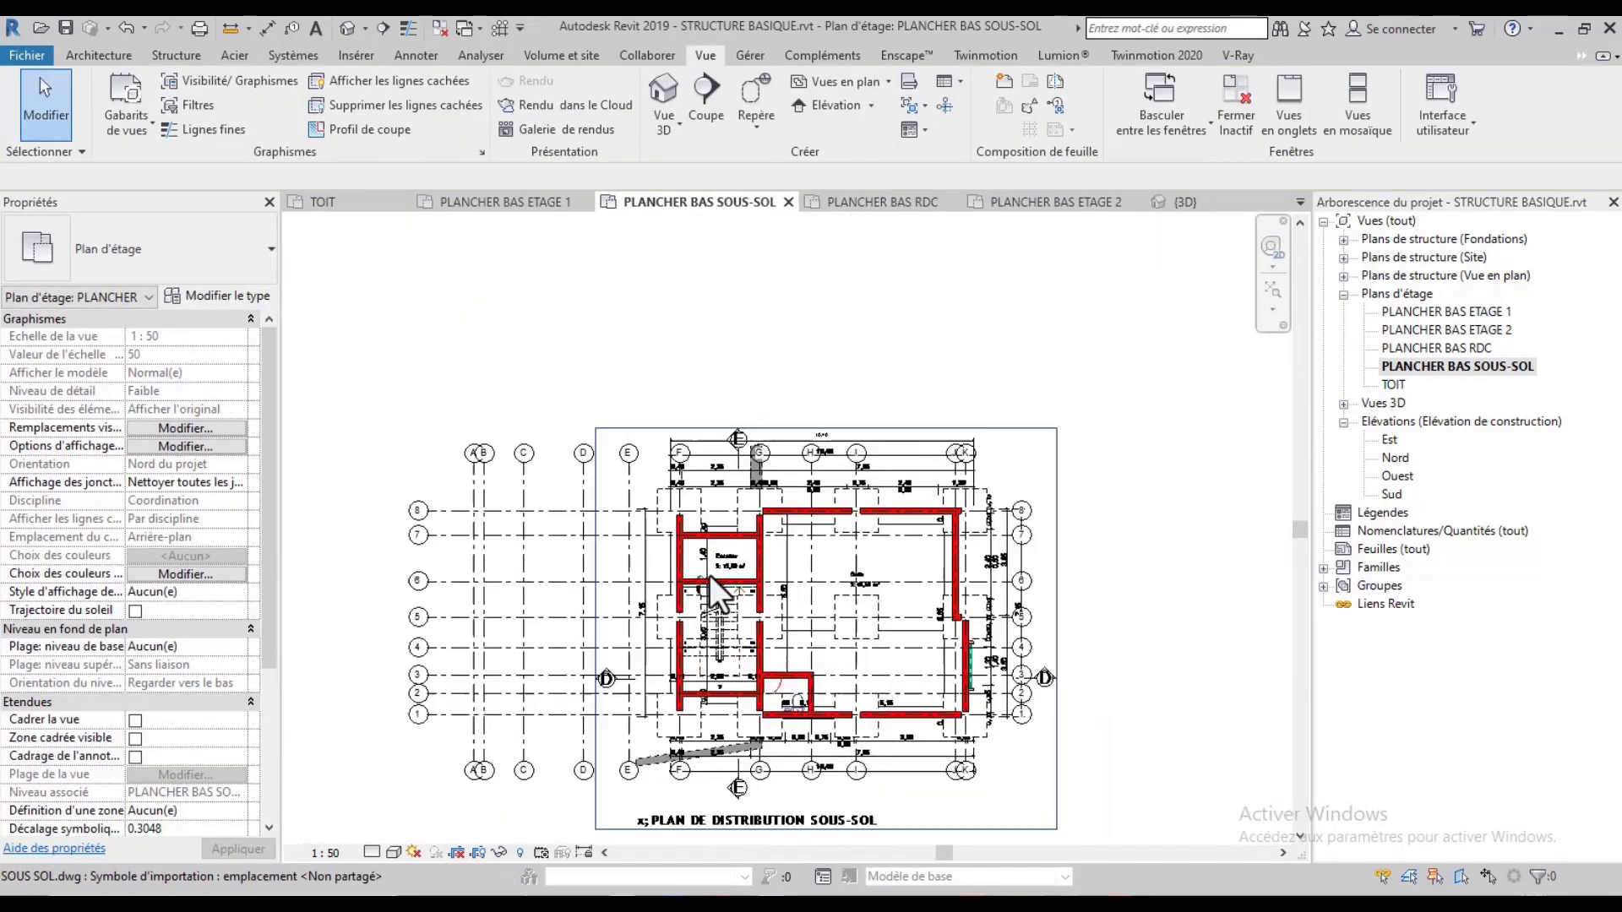
Examine the whole basement beam layout and check the module list in REVIT STRUCTURE.txt in Notepad, returning to the plan in Revit
scroll(965, 777, "up", 2)
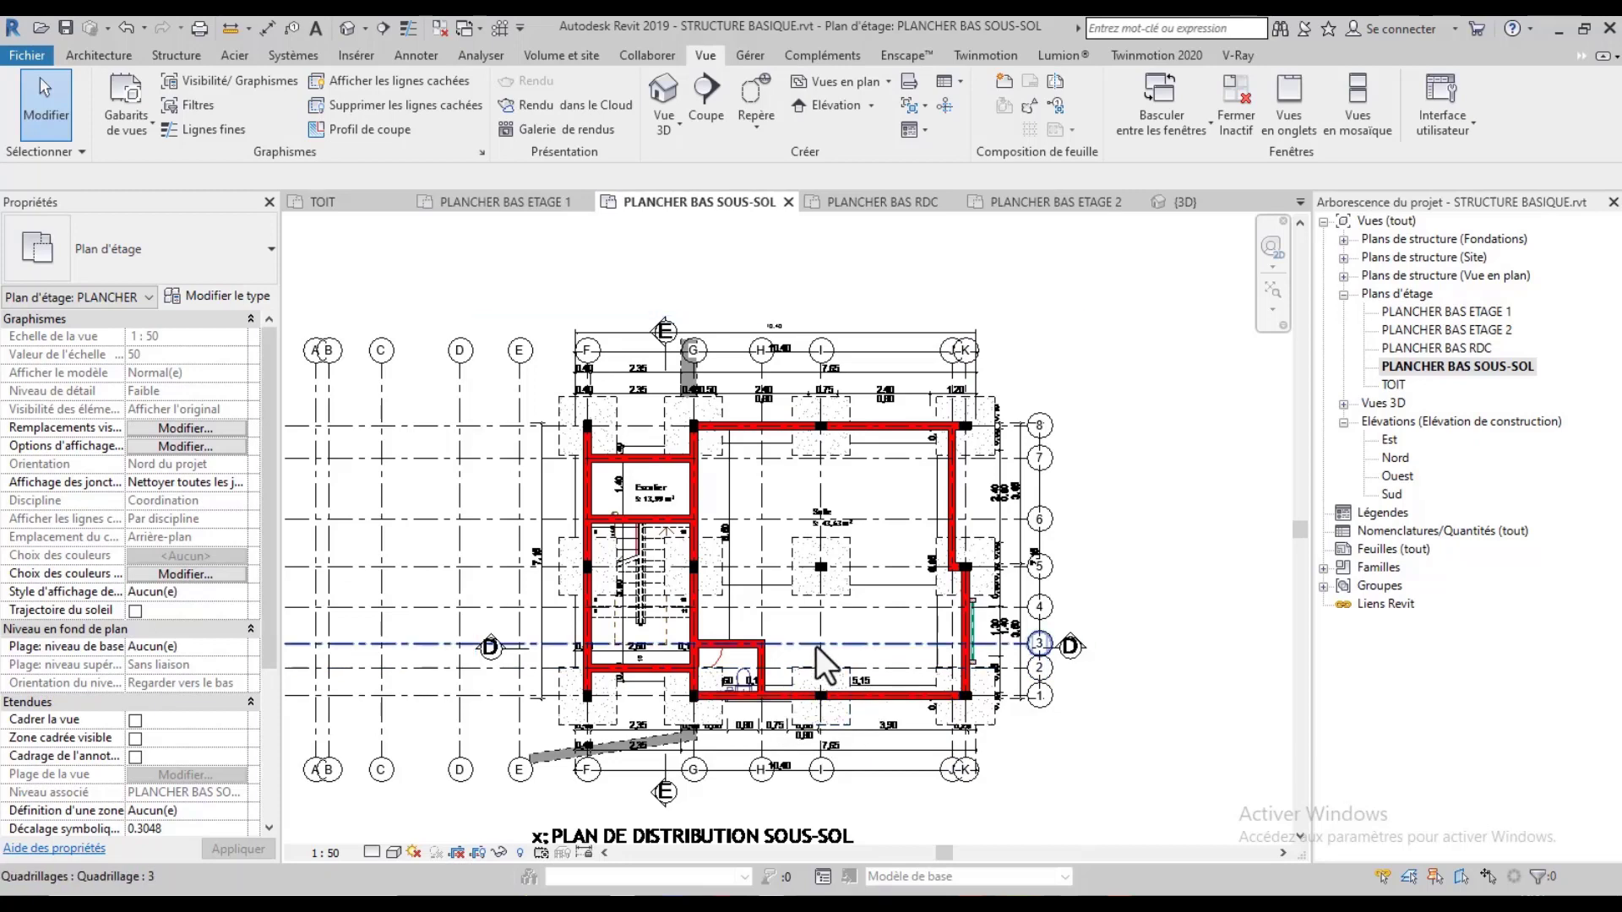
scroll(816, 647, "down", 2)
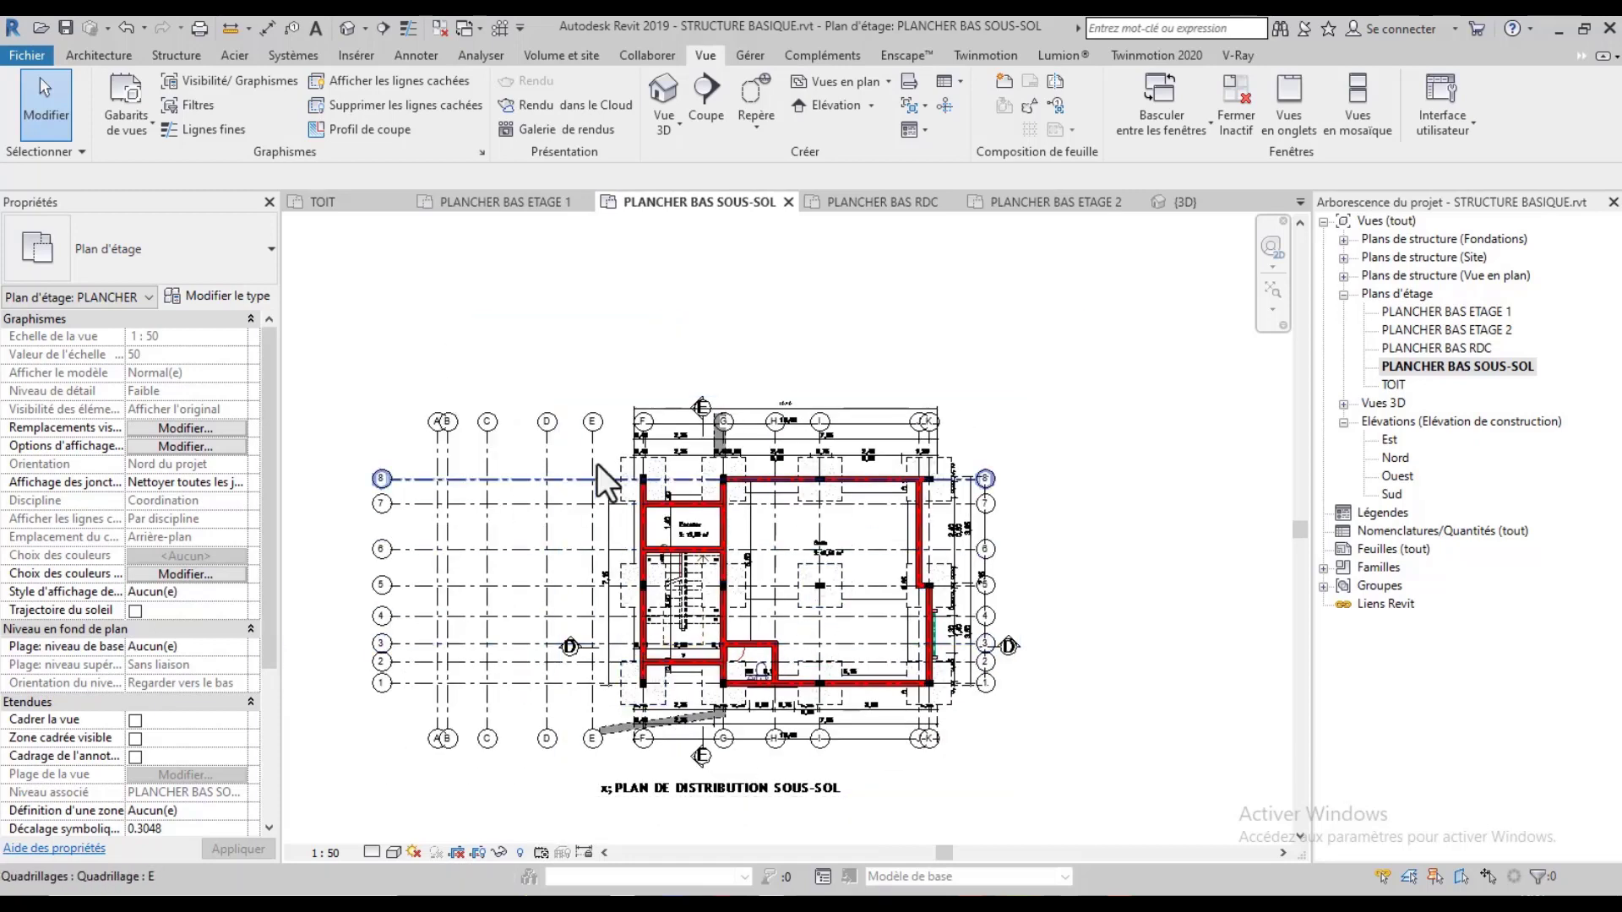
scroll(683, 422, "up", 1)
scroll(666, 417, "up", 1)
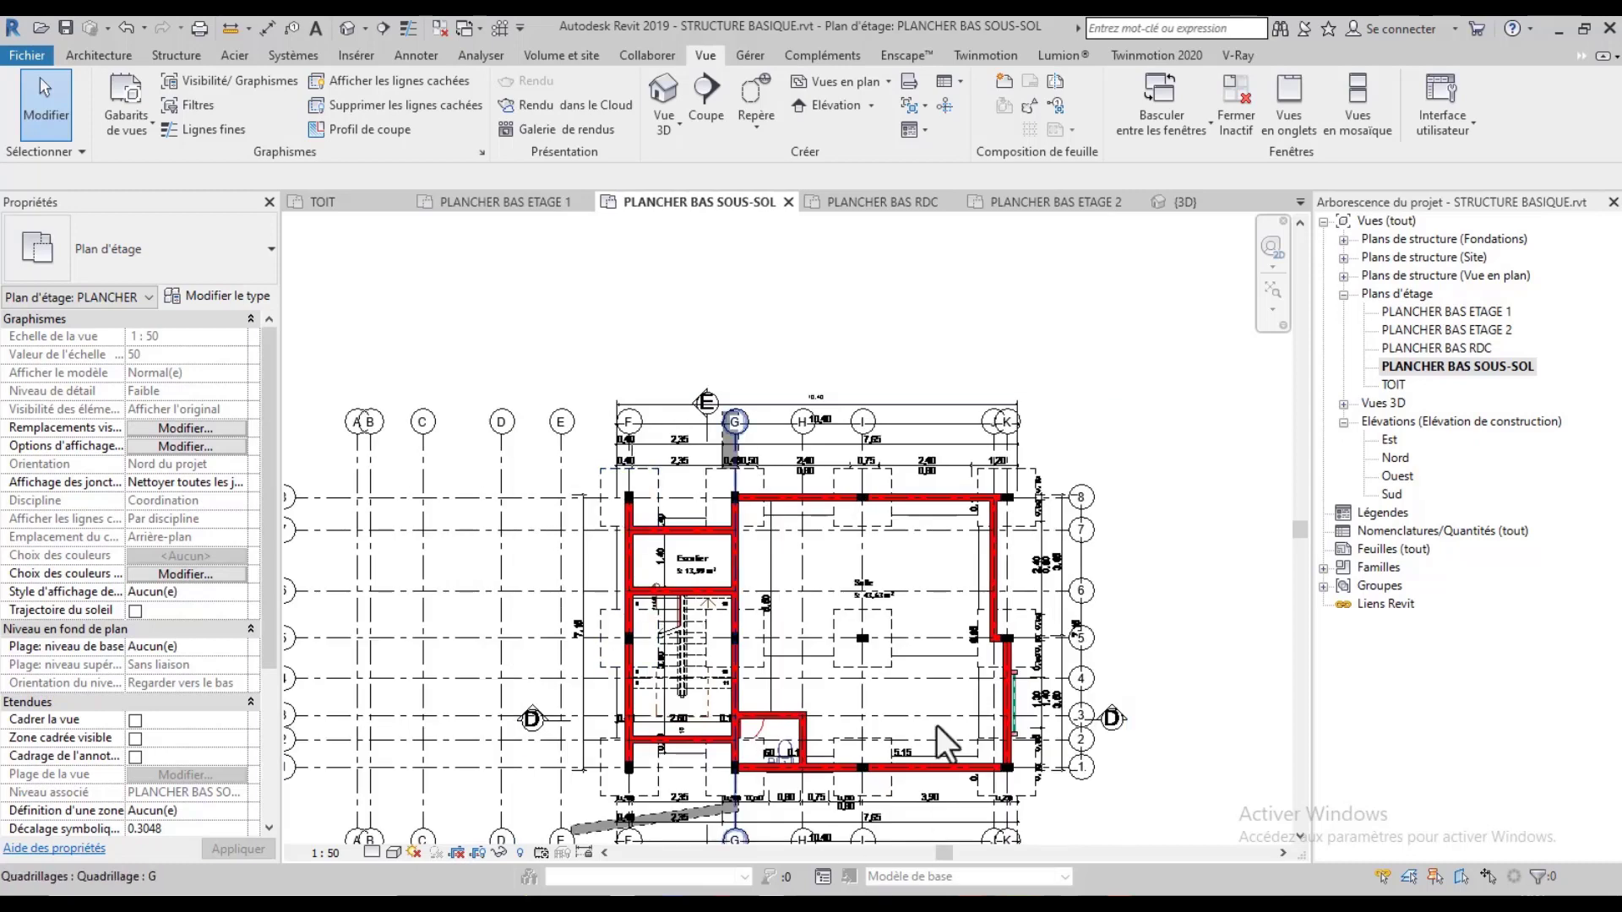
middle_click_drag(864, 713, 952, 680)
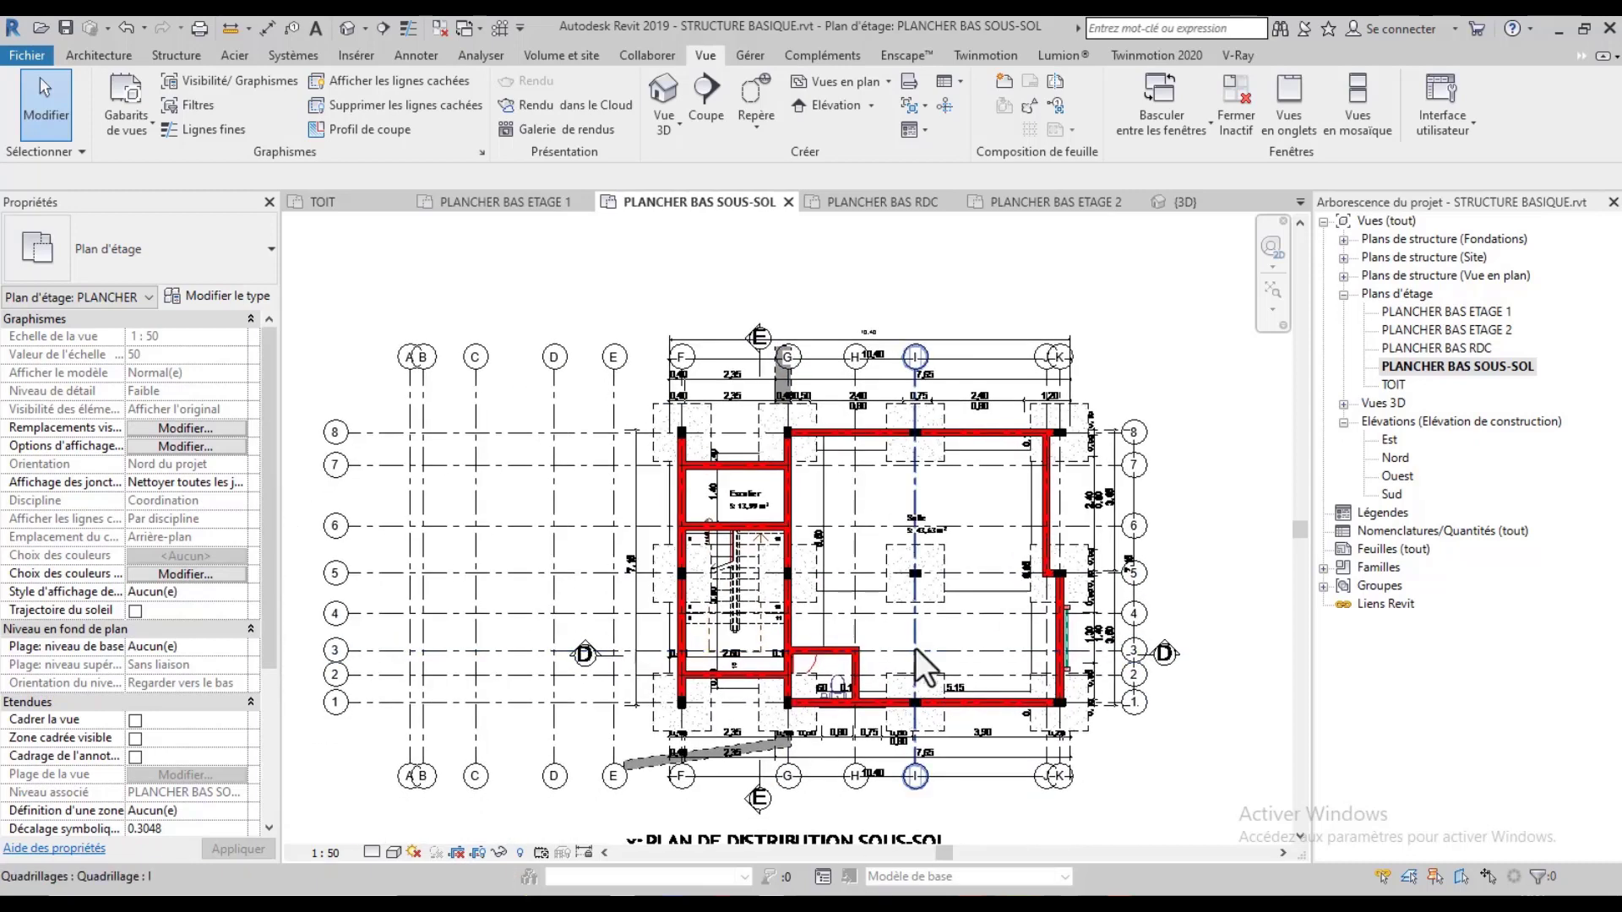
key("alt+Tab")
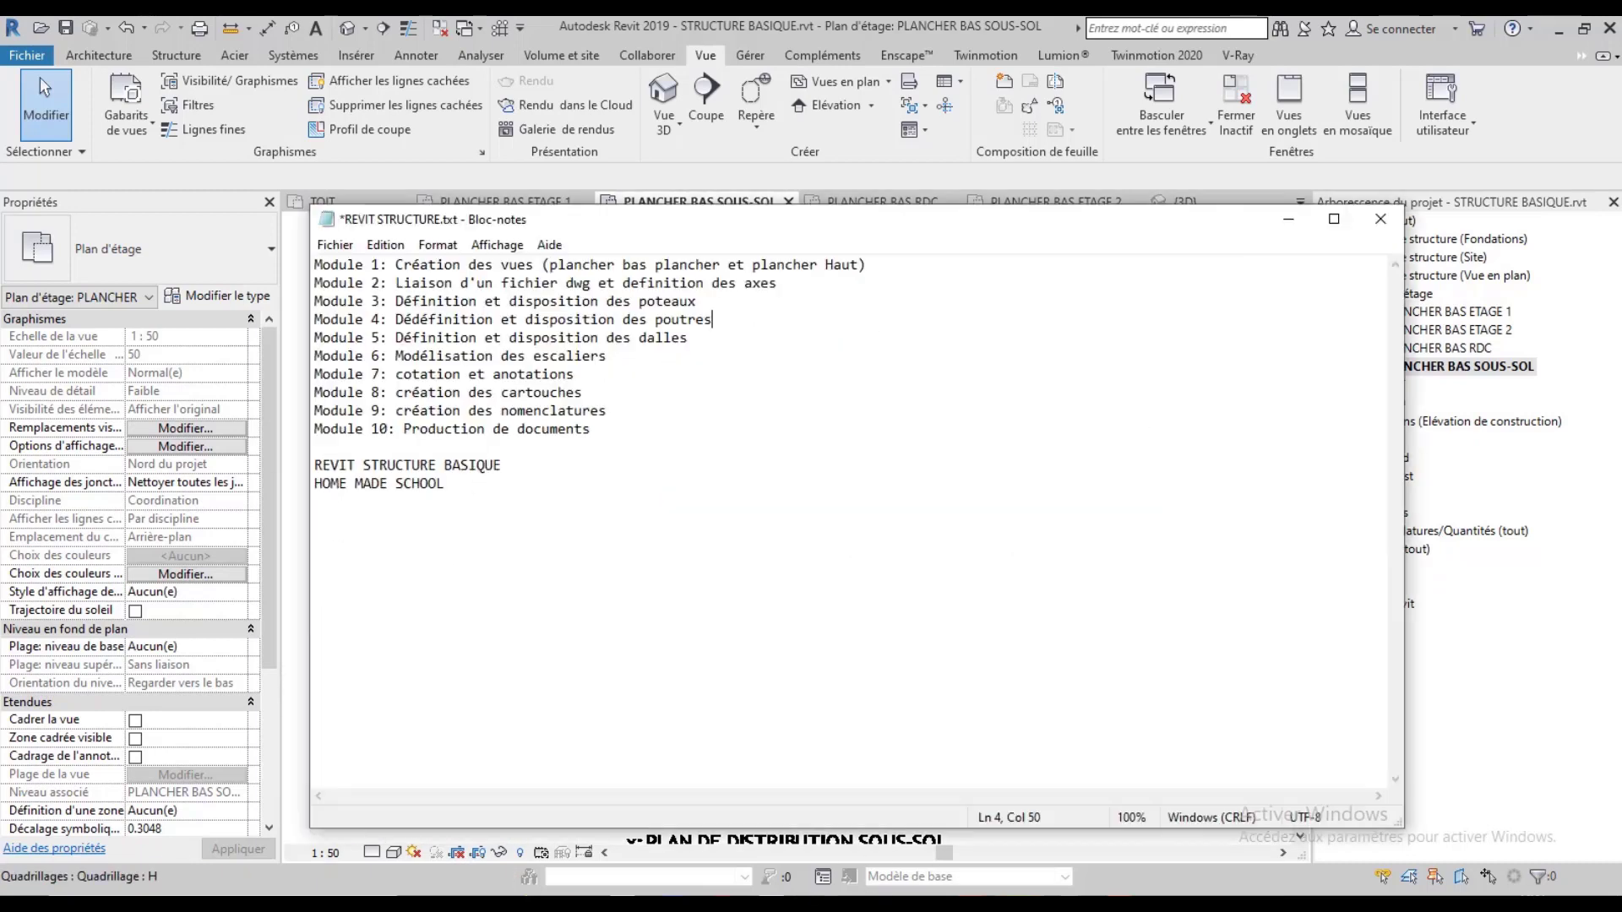
key("alt+Tab")
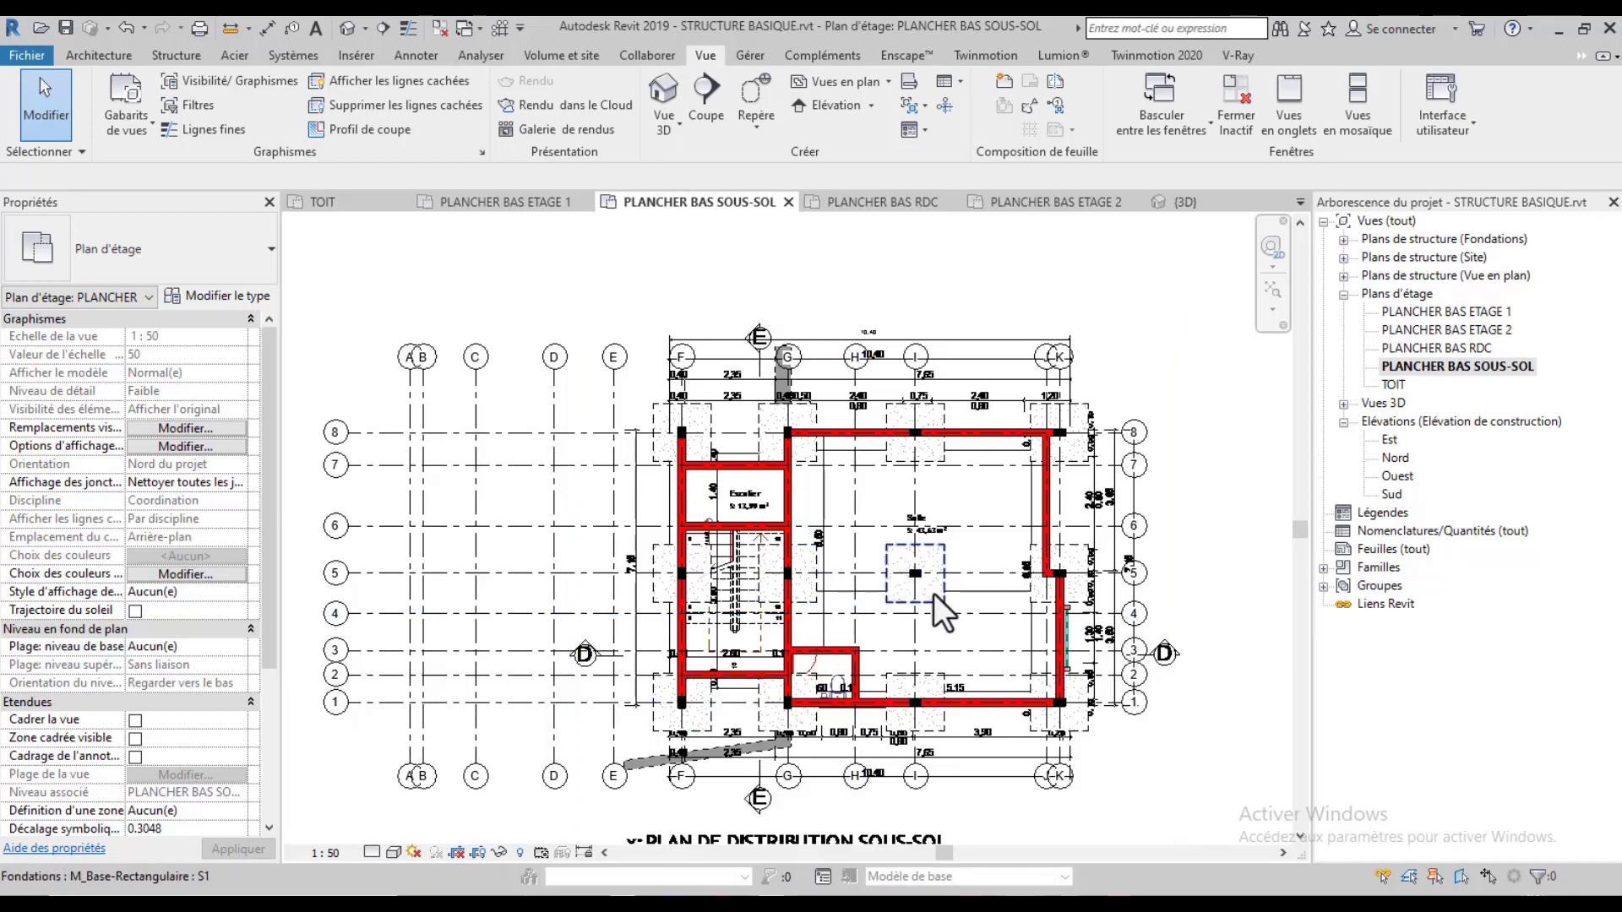
scroll(955, 565, "up", 1)
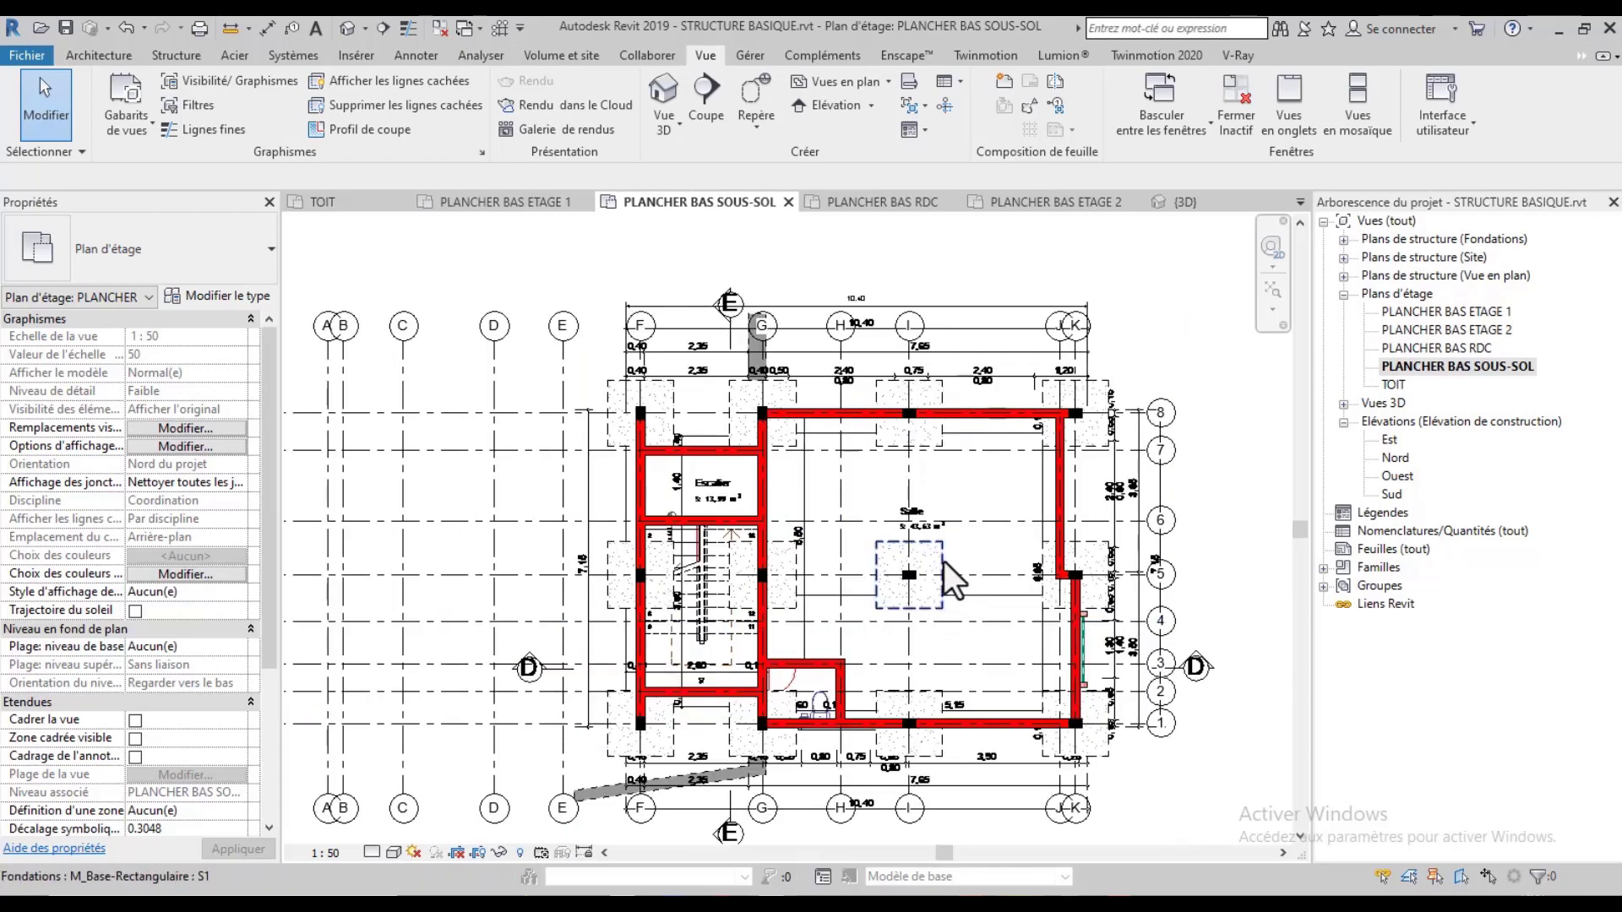